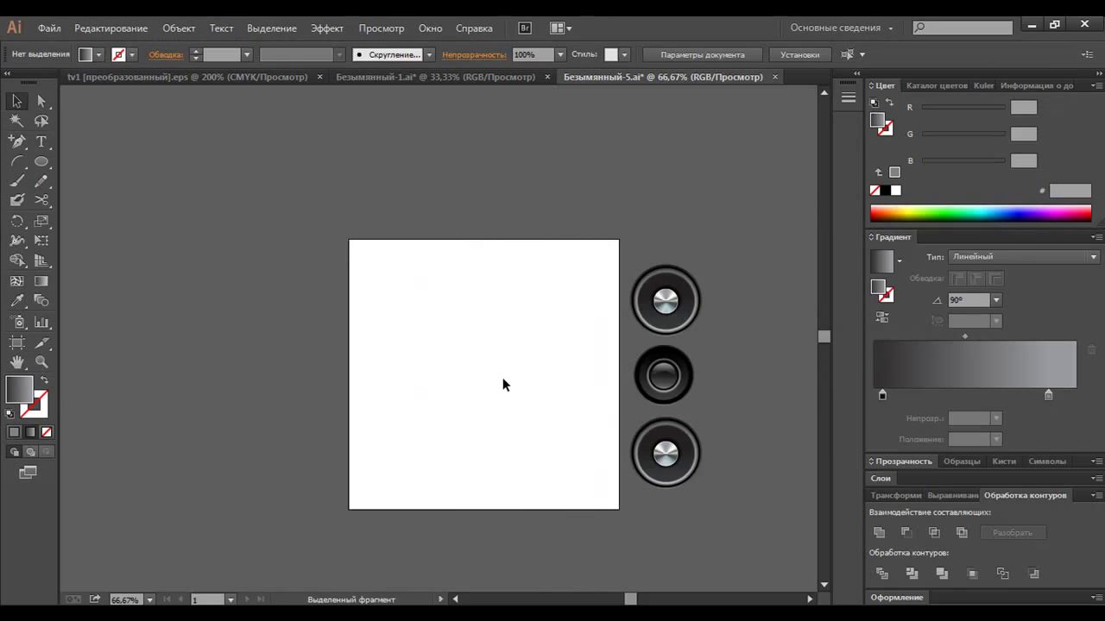
Draw a tall rectangle for the stand body and an ellipse across its top edge
click(455, 600)
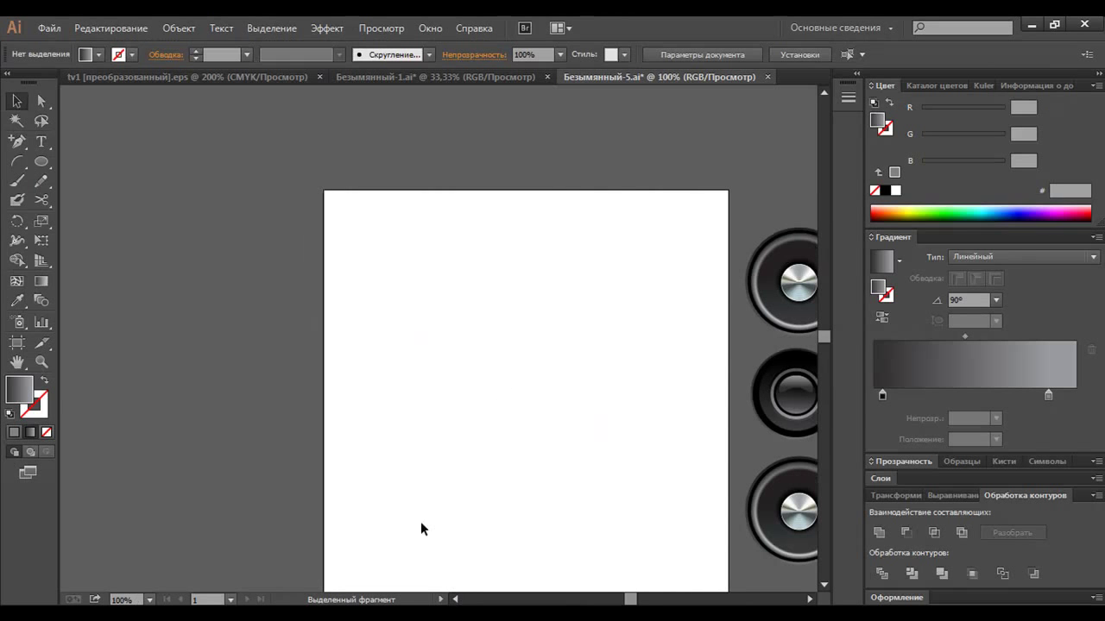
drag(41, 162, 100, 158)
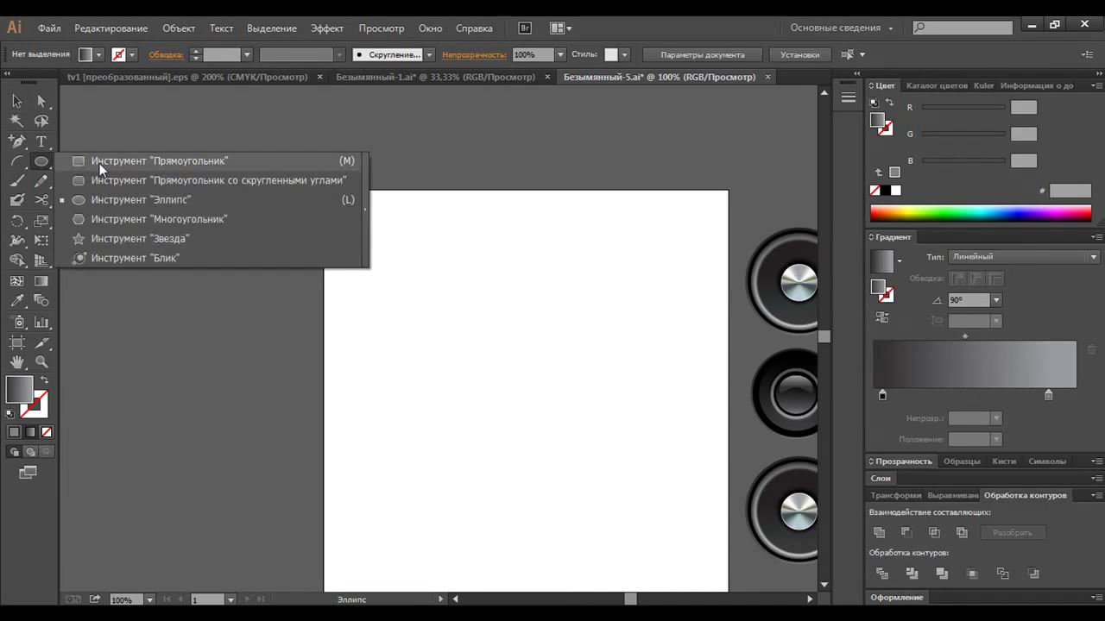
drag(466, 280, 526, 491)
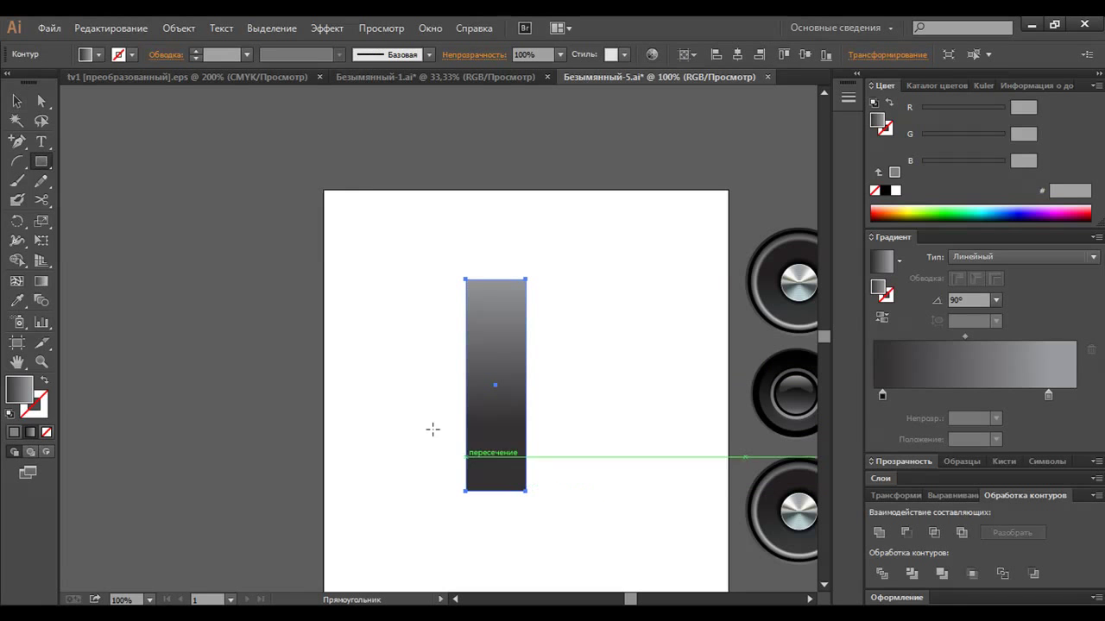
drag(41, 161, 135, 200)
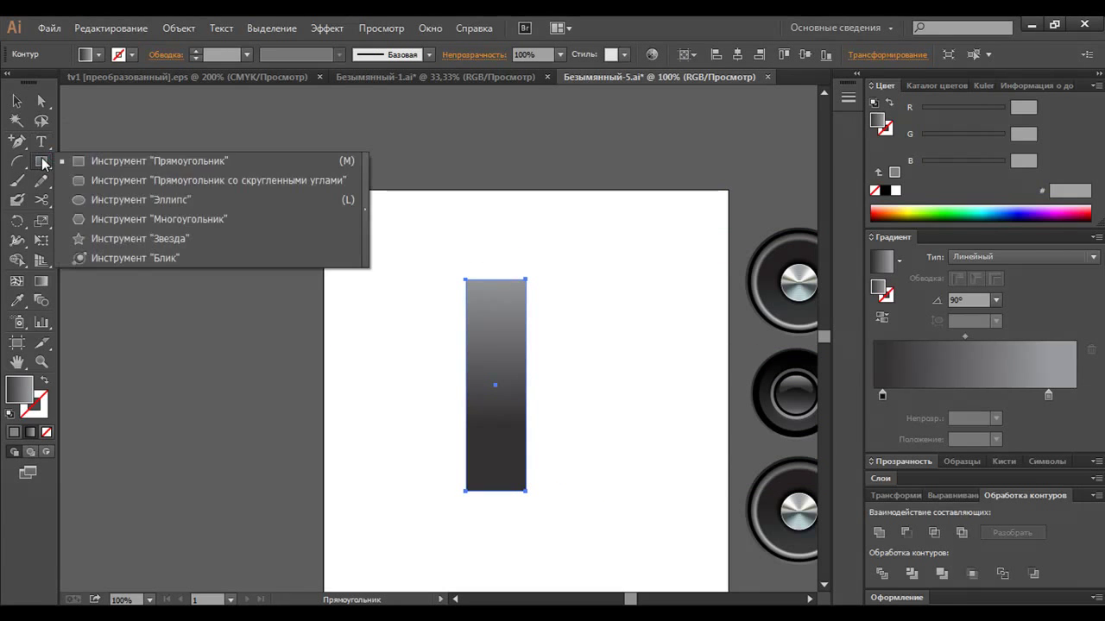
mouse_move(466, 240)
mouse_down()
mouse_move(544, 279)
mouse_move(530, 278)
mouse_up()
Duplicate the ellipse beside the column and raise the rectangle to the ellipse's middle
click(17, 101)
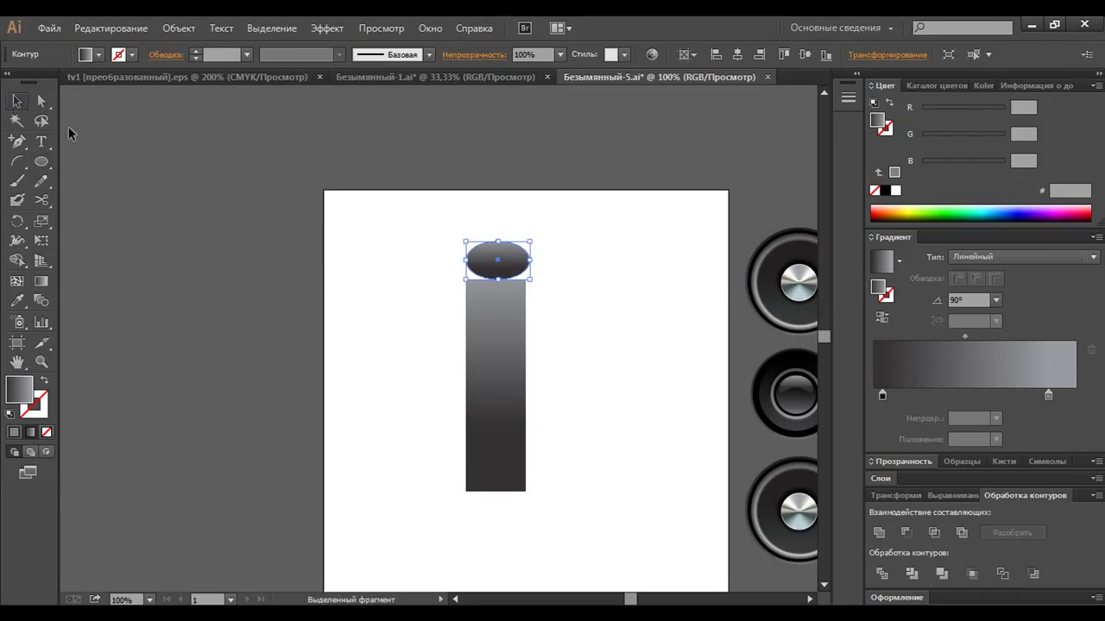
click(414, 251)
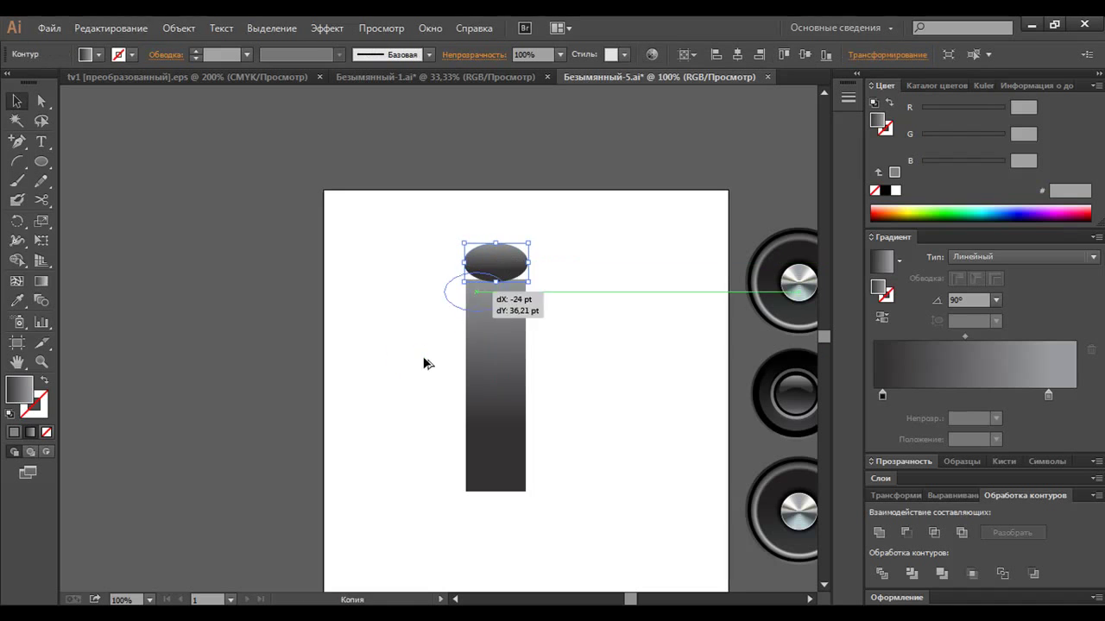
drag(499, 266, 412, 383)
click(497, 263)
key(z)
mouse_move(423, 236)
mouse_down()
mouse_move(573, 315)
mouse_move(521, 282)
mouse_up()
key(v)
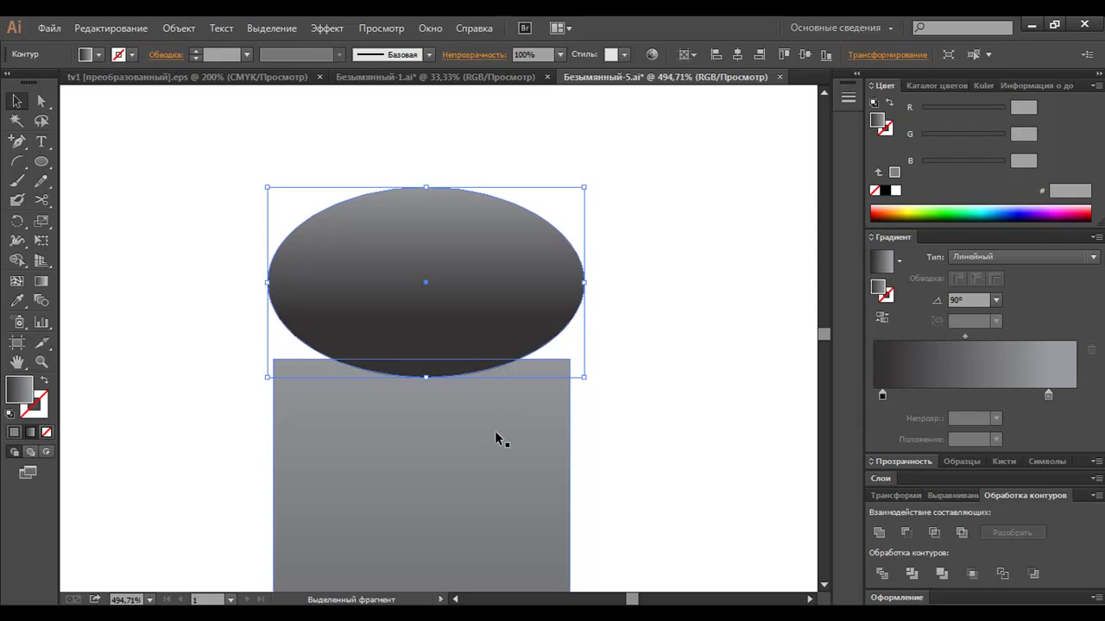
drag(501, 444, 500, 412)
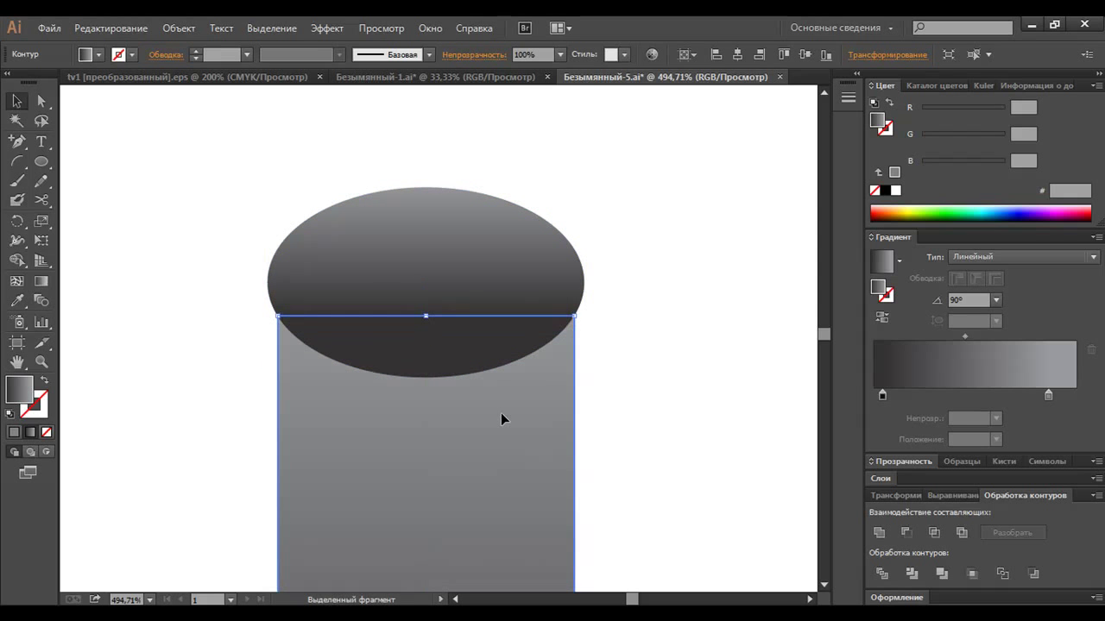
Subtract the ellipse from the rectangle with Minus Front, then raise the curve's lowest anchor
drag(234, 251, 414, 394)
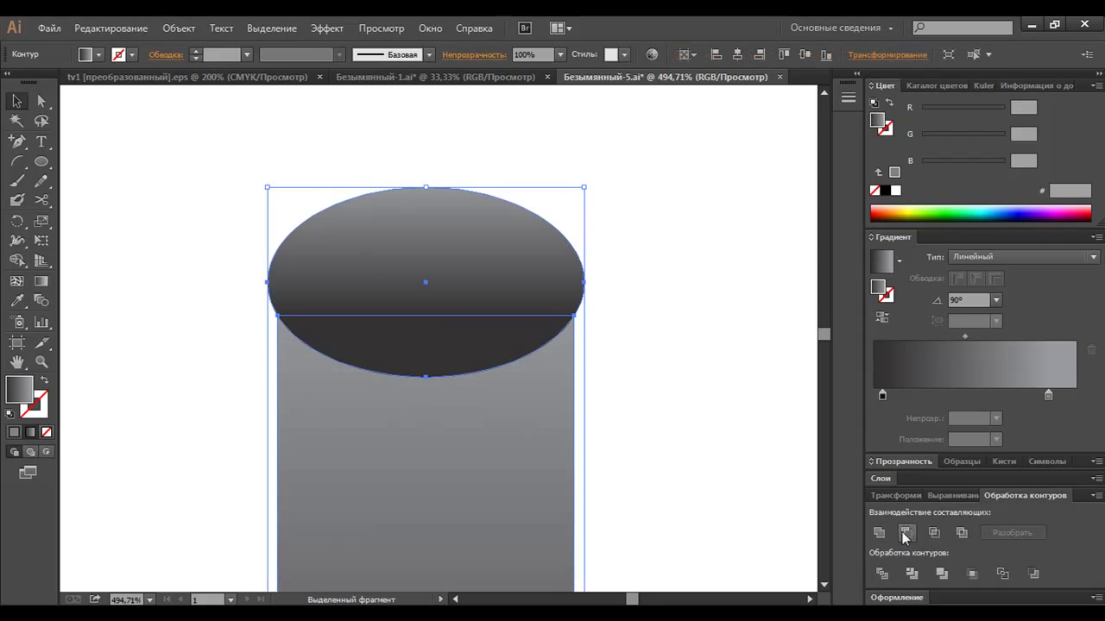
click(904, 532)
key(a)
click(425, 380)
drag(426, 380, 424, 366)
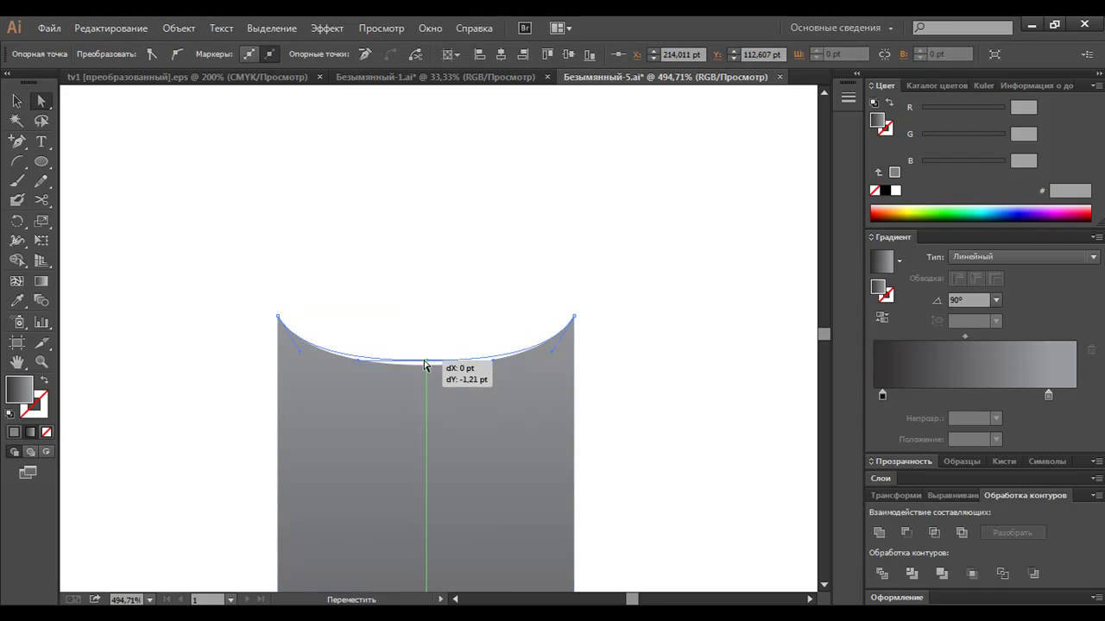
click(444, 340)
scroll(429, 359, down, 4)
scroll(412, 345, down, 5)
Position the spare ellipse over the column's bottom edge as a guide
scroll(258, 362, down, 1)
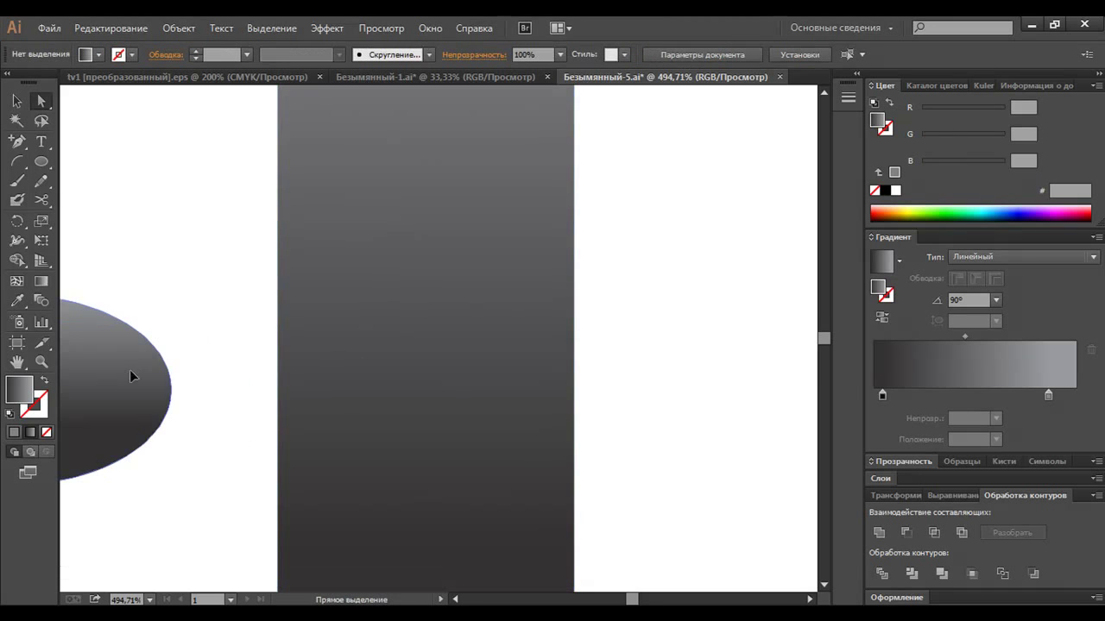
drag(131, 376, 369, 420)
scroll(382, 419, down, 3)
scroll(236, 247, down, 3)
drag(236, 247, 296, 449)
scroll(274, 273, down, 5)
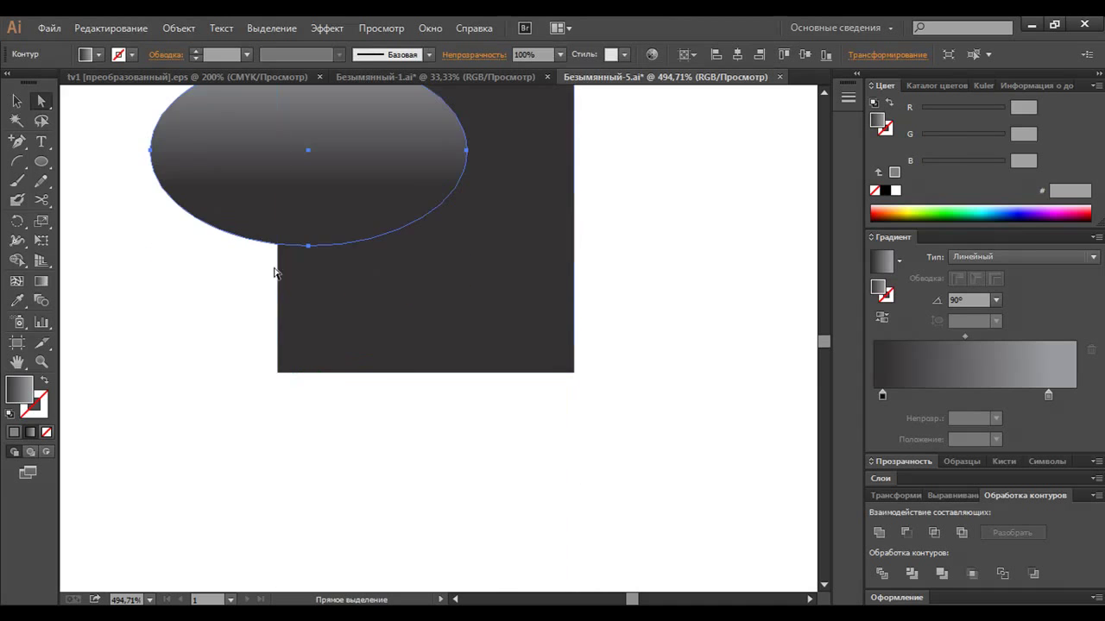
drag(286, 188, 393, 354)
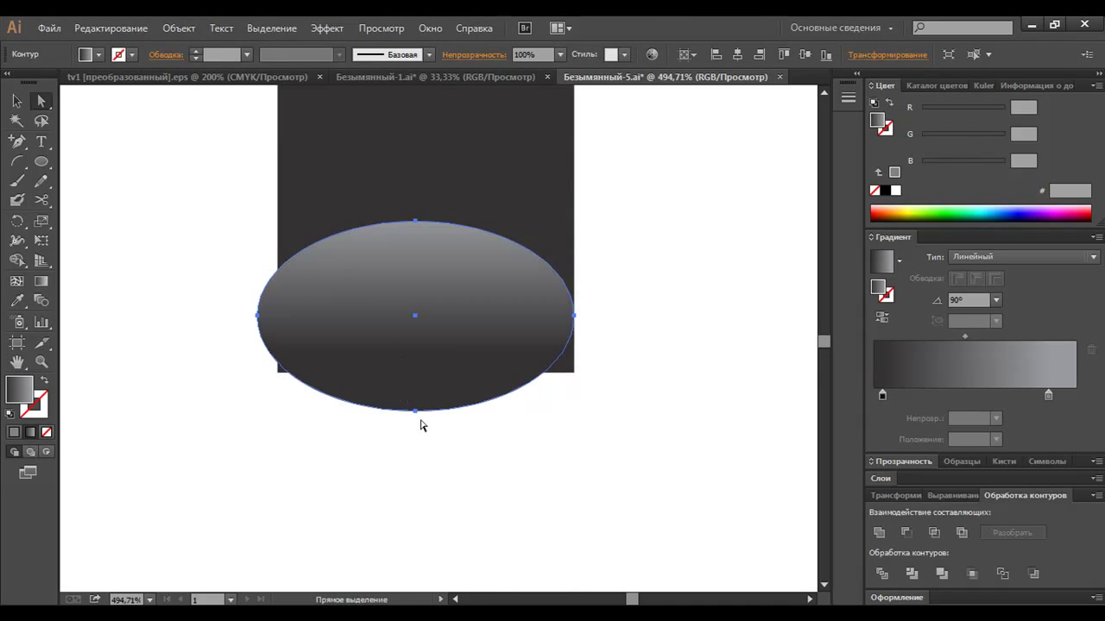
mouse_move(422, 426)
mouse_down()
mouse_move(441, 423)
mouse_move(426, 416)
mouse_move(699, 548)
mouse_up()
click(460, 446)
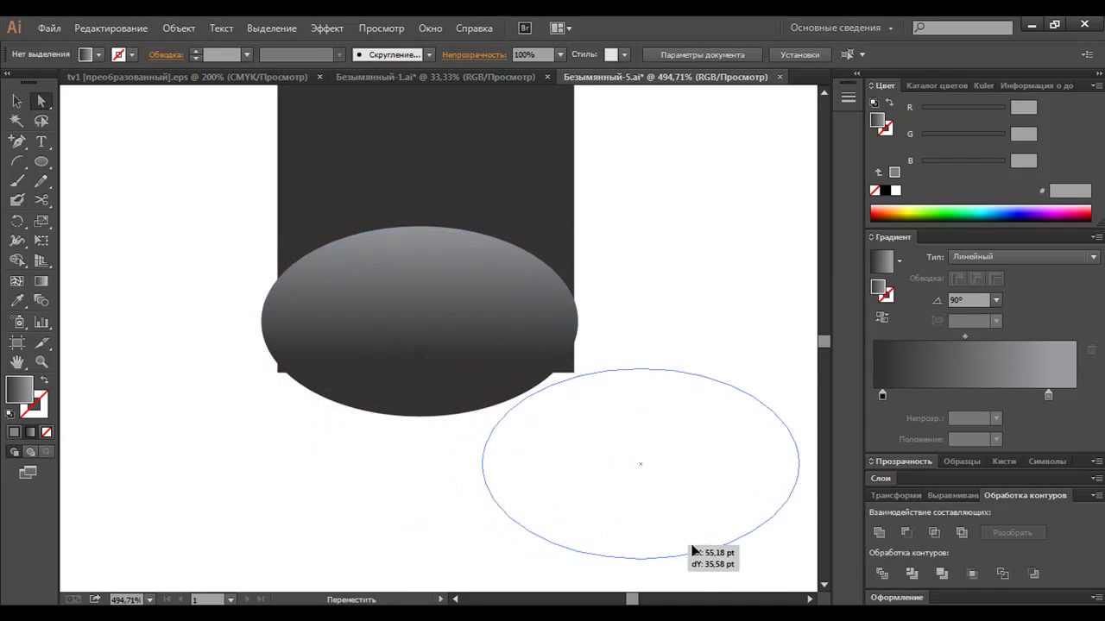
Add a bottom-middle anchor, pull it down and smooth it into an even convex curve
click(466, 335)
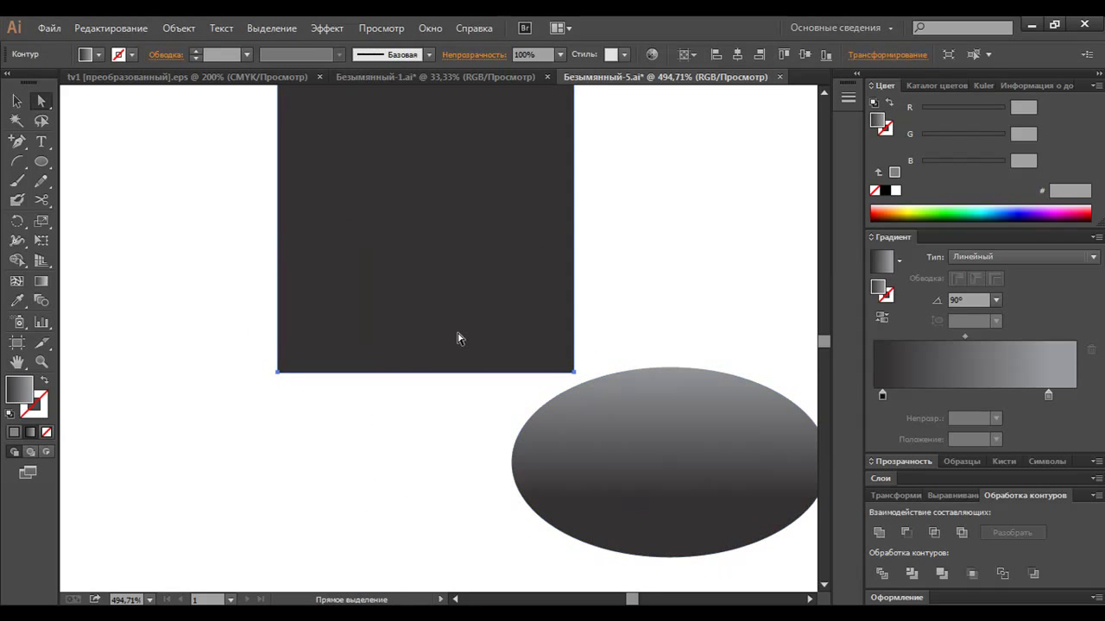
key(plus)
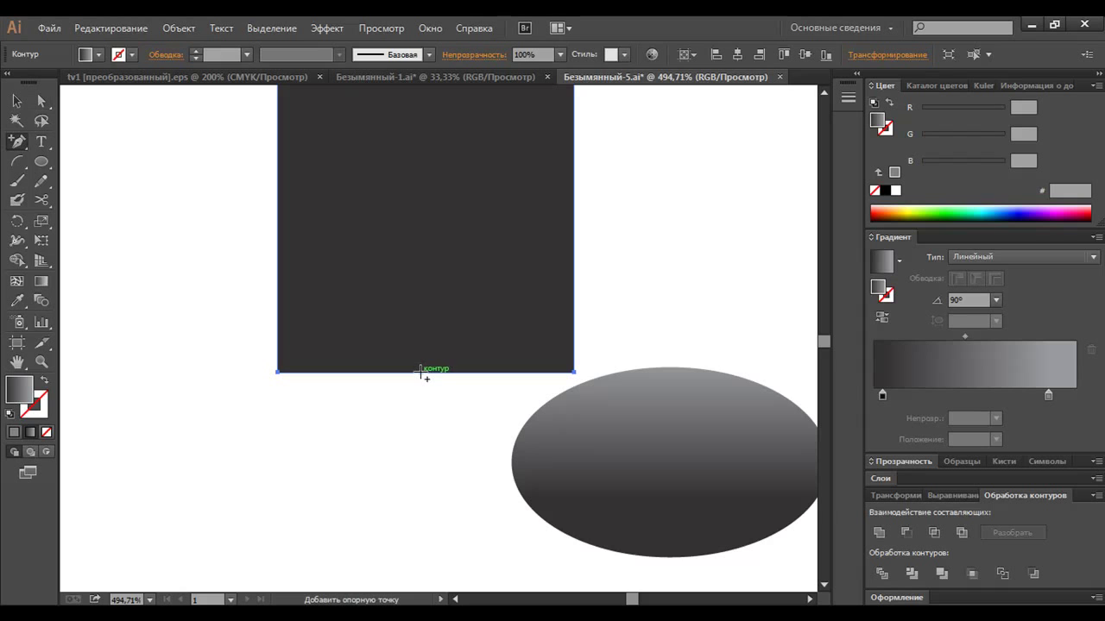
click(420, 372)
key(a)
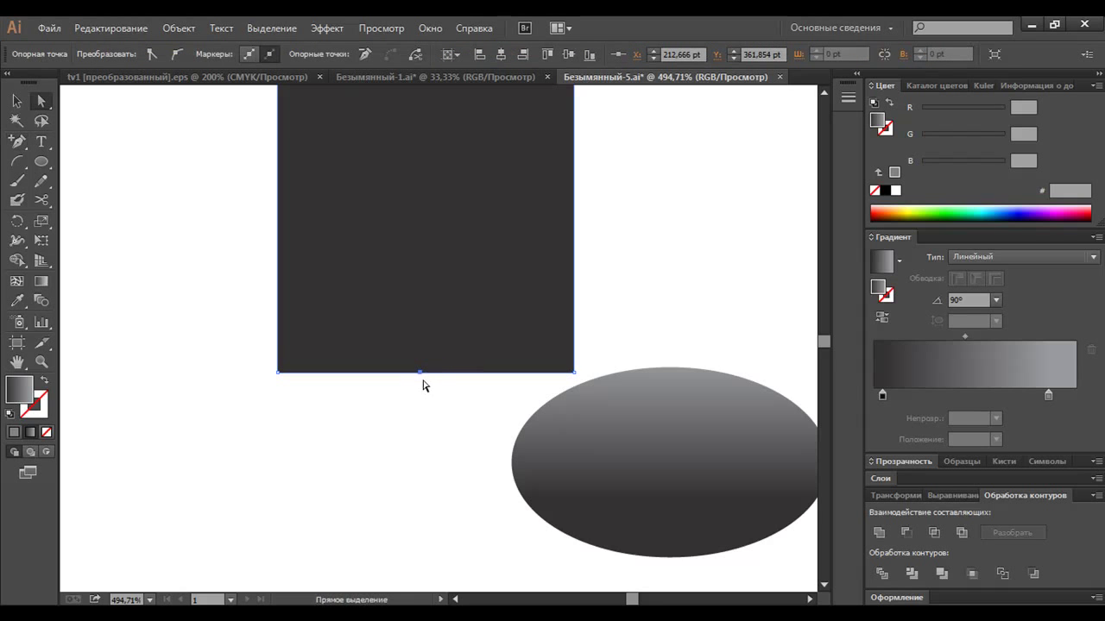
drag(420, 373, 420, 389)
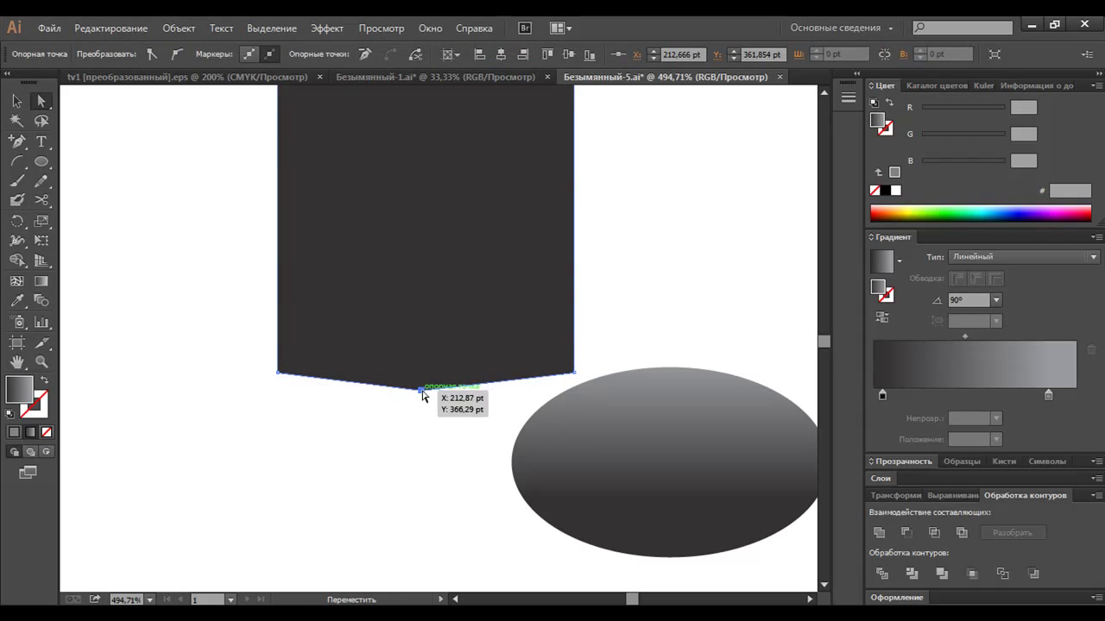
click(177, 54)
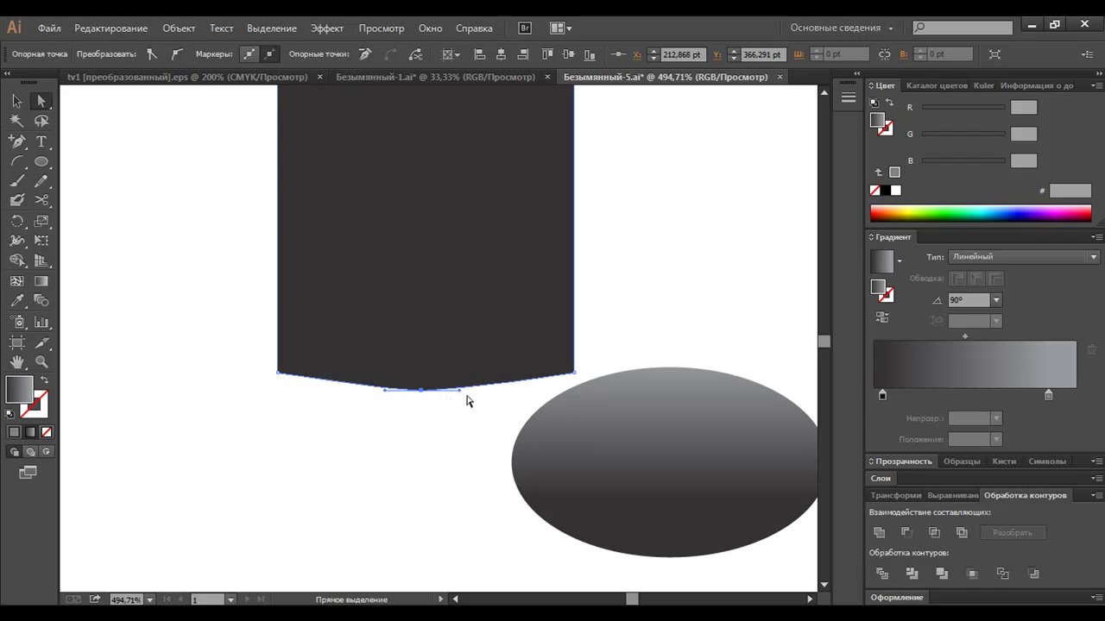
drag(459, 390, 512, 392)
drag(384, 390, 340, 394)
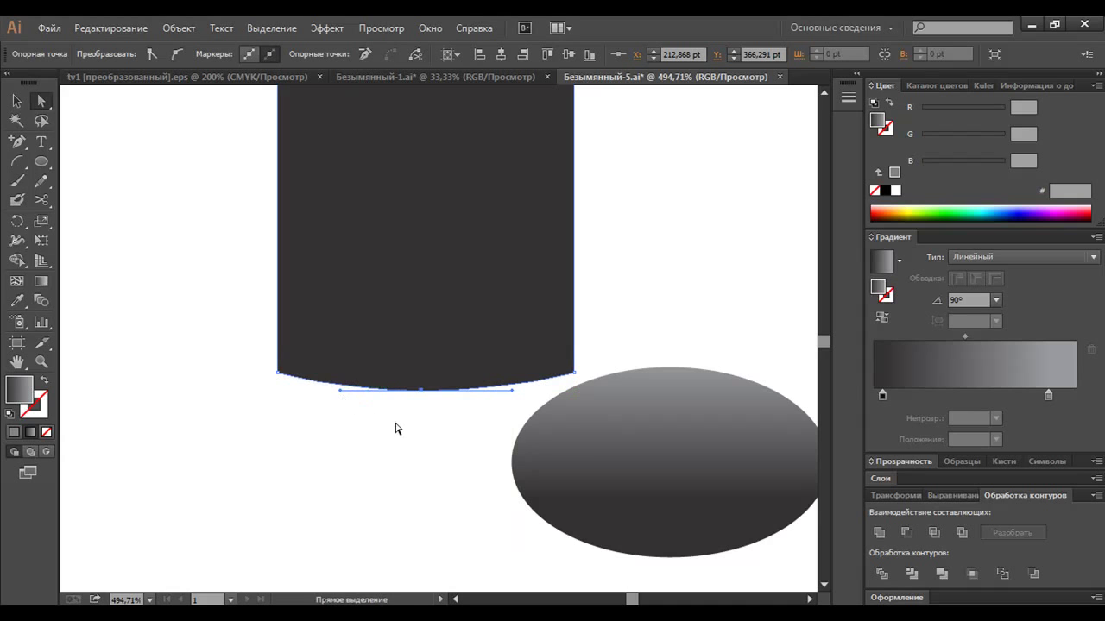
drag(419, 389, 422, 394)
drag(516, 396, 538, 396)
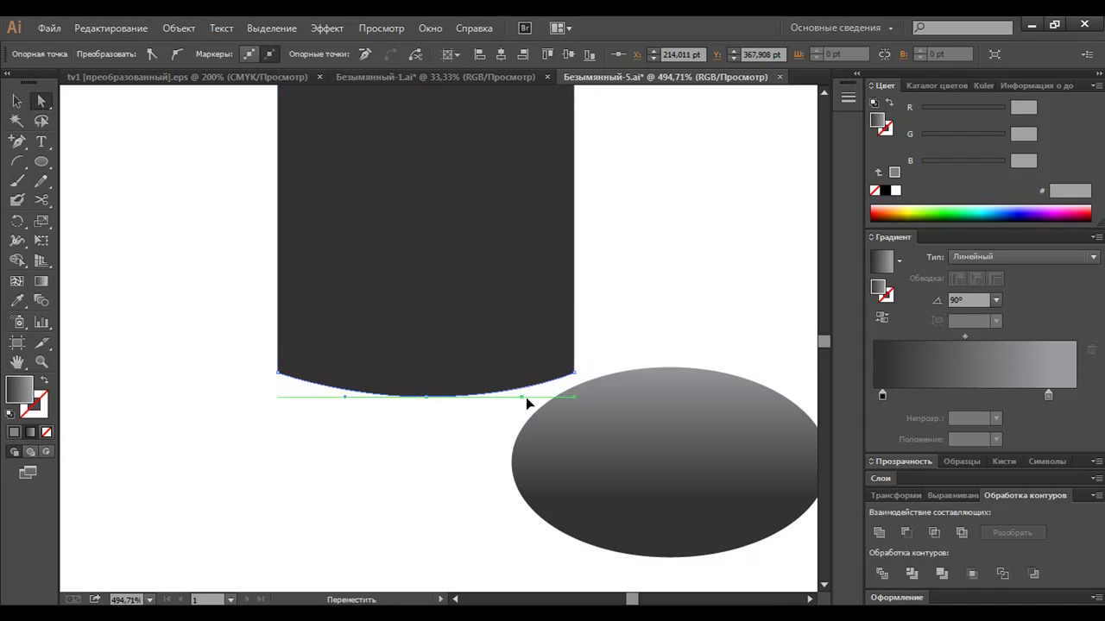
drag(345, 396, 316, 407)
Delete the leftover ellipse and zoom out to see the whole cylinder
key(v)
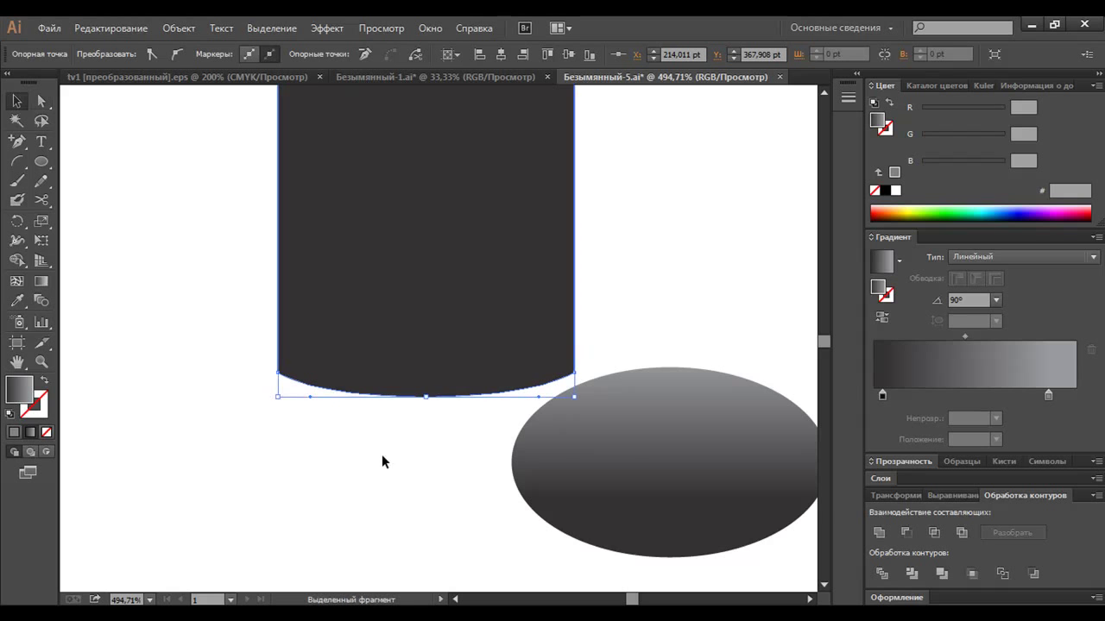
click(639, 466)
key(Delete)
key(ctrl+minus)
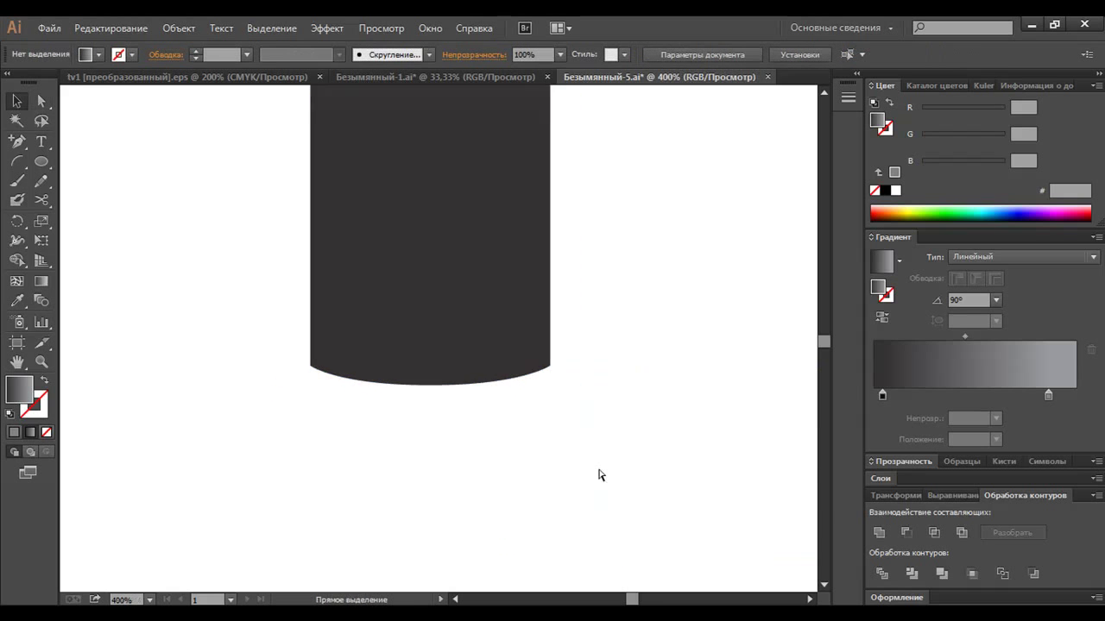
key(ctrl+minus)
key(ctrl+minus)
scroll(591, 441, up, 5)
key(ctrl+minus)
Raise the column's top-middle anchor so the concave top is about 3 pt shallower
click(449, 315)
click(423, 236)
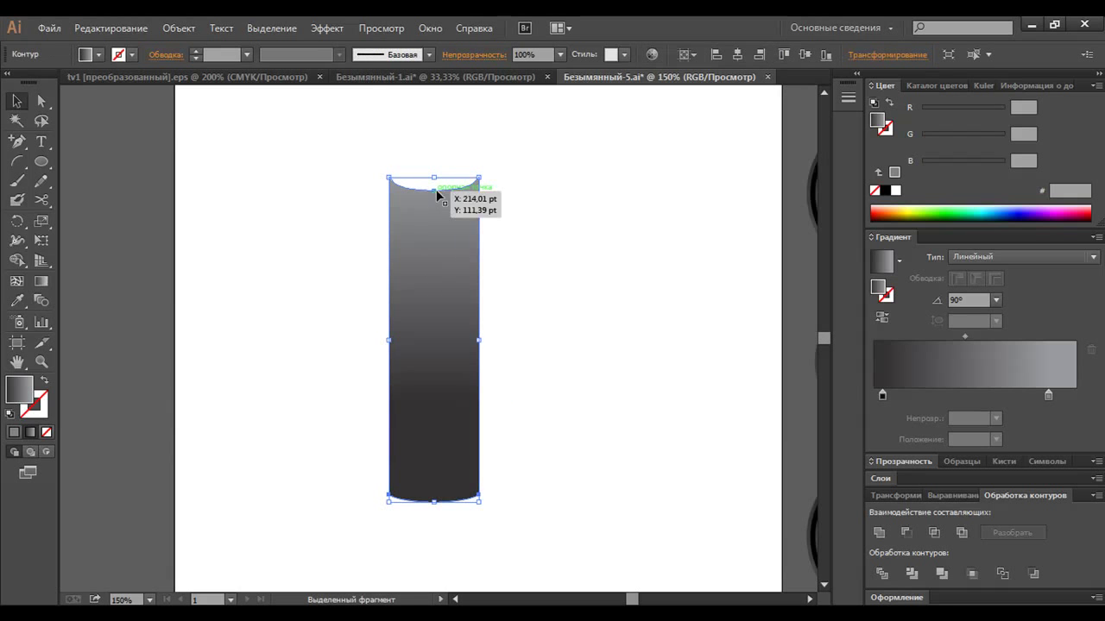
key(a)
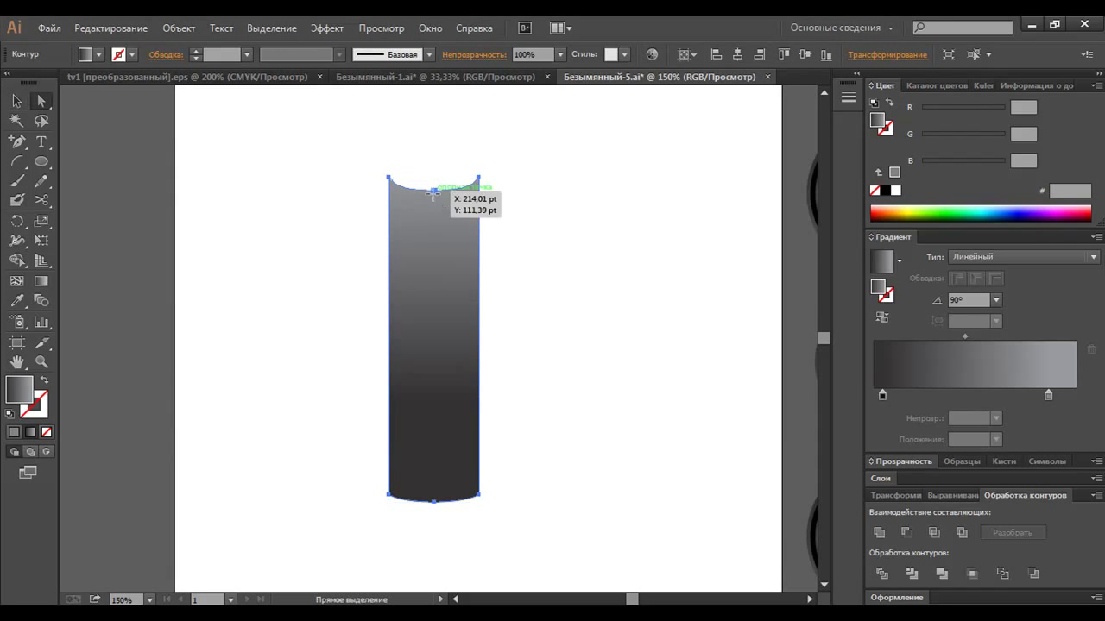
click(433, 189)
drag(433, 189, 401, 185)
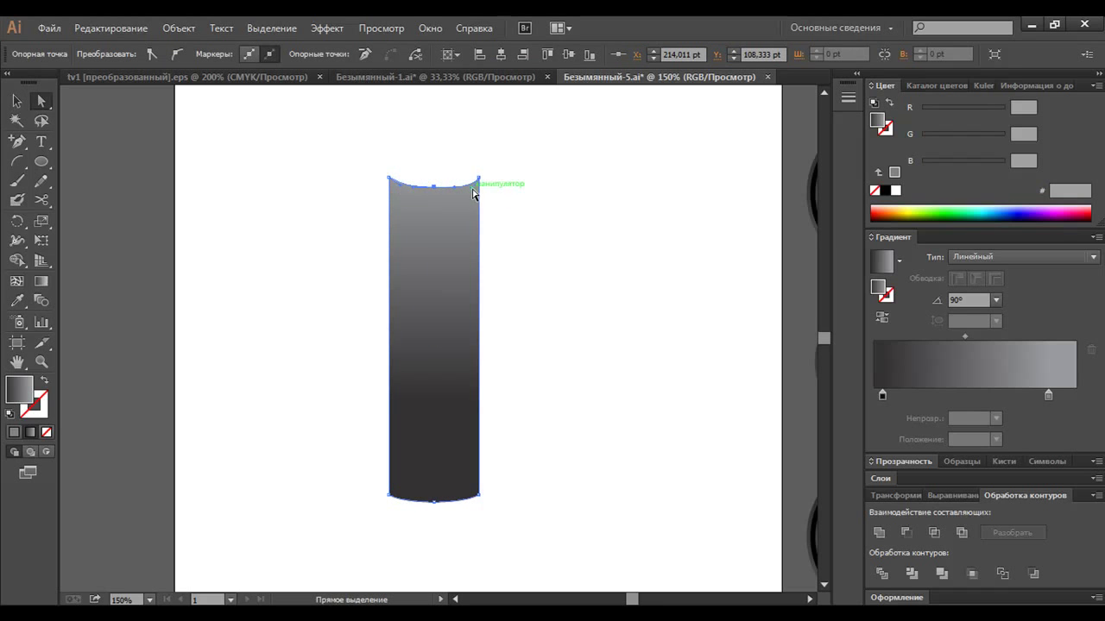
click(503, 210)
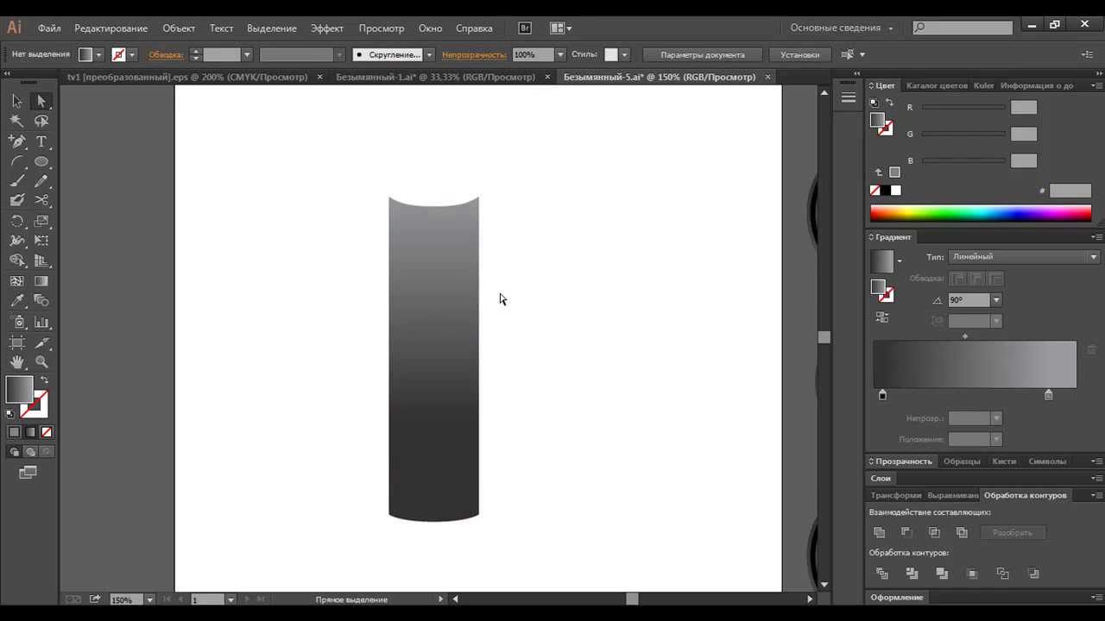
click(454, 320)
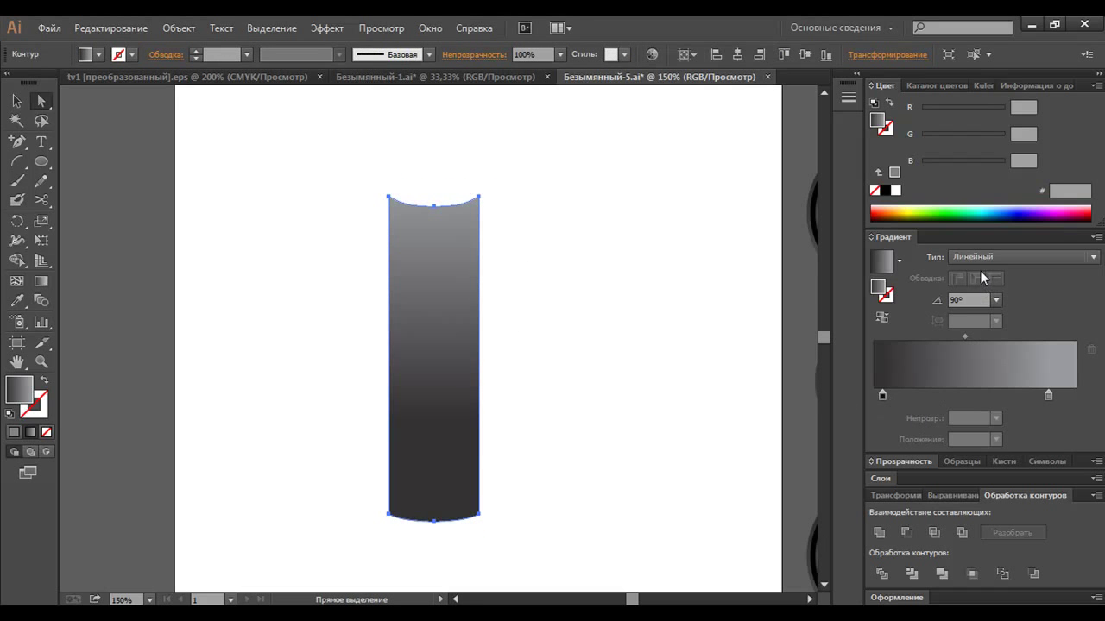
Move the left gradient stop to 0% and colour it neutral grey RGB 130, 130, 130
drag(882, 395, 872, 396)
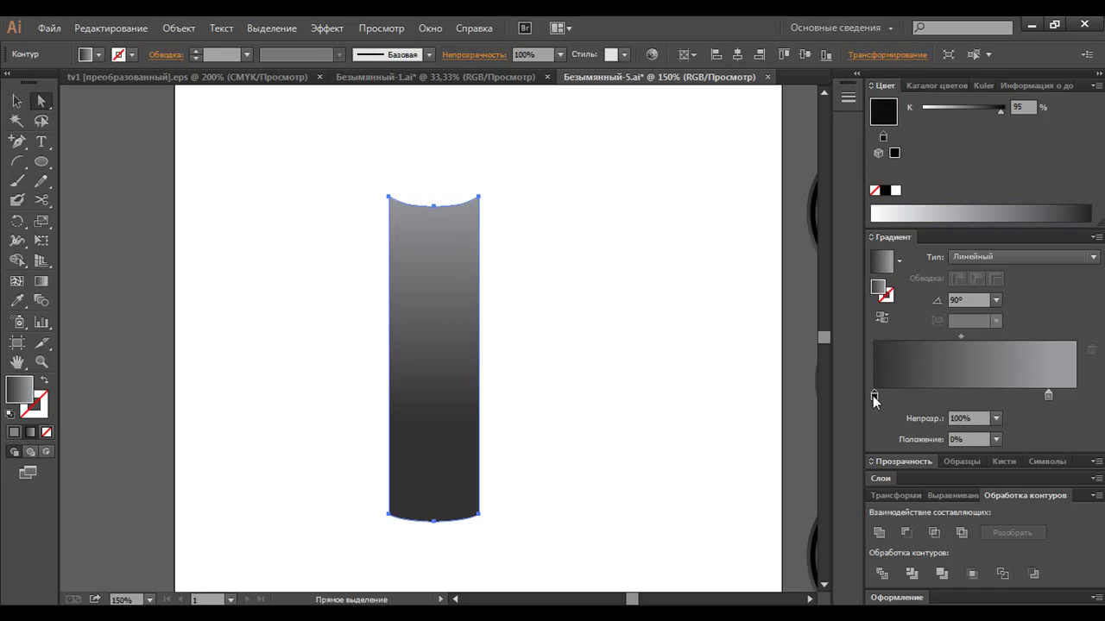
click(1100, 86)
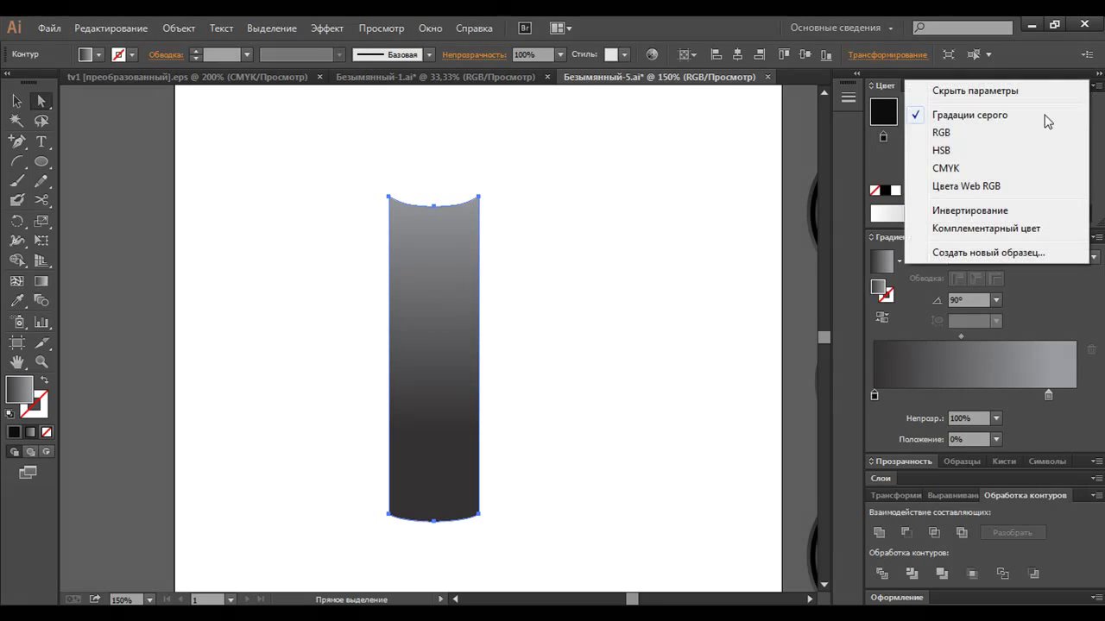
click(1016, 130)
drag(1036, 107, 1000, 107)
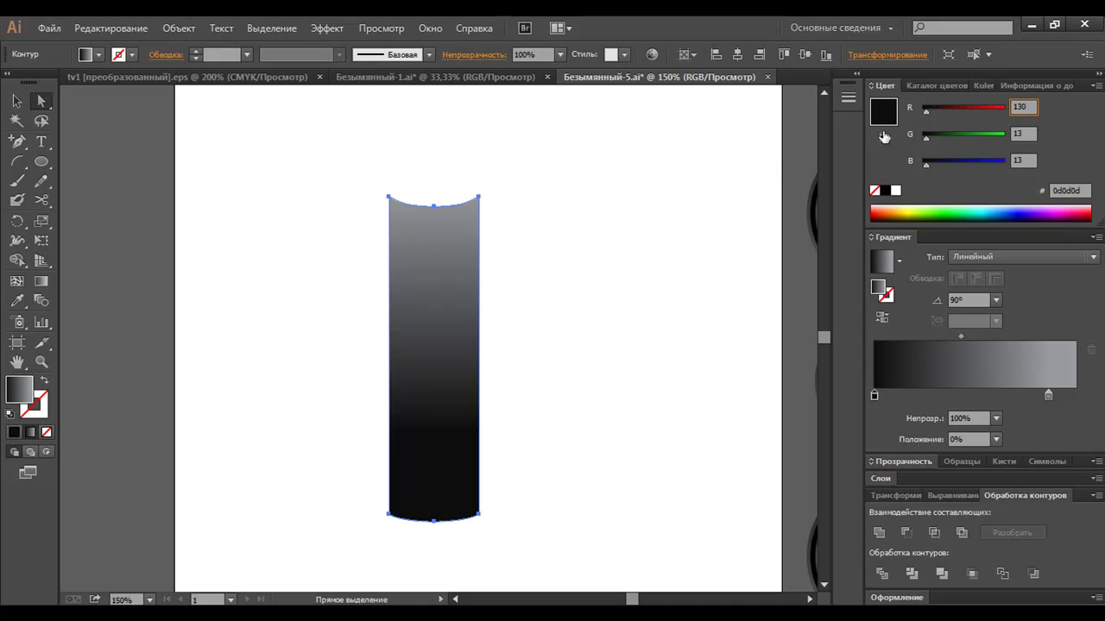
drag(1019, 135, 991, 135)
text(130)
click(1025, 161)
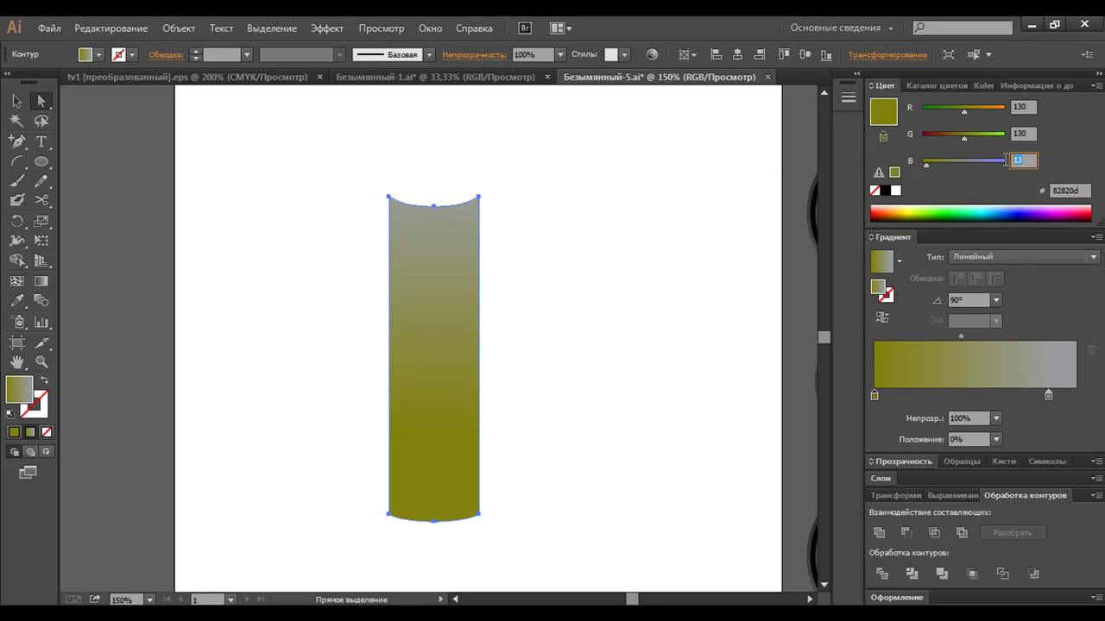
click(1031, 136)
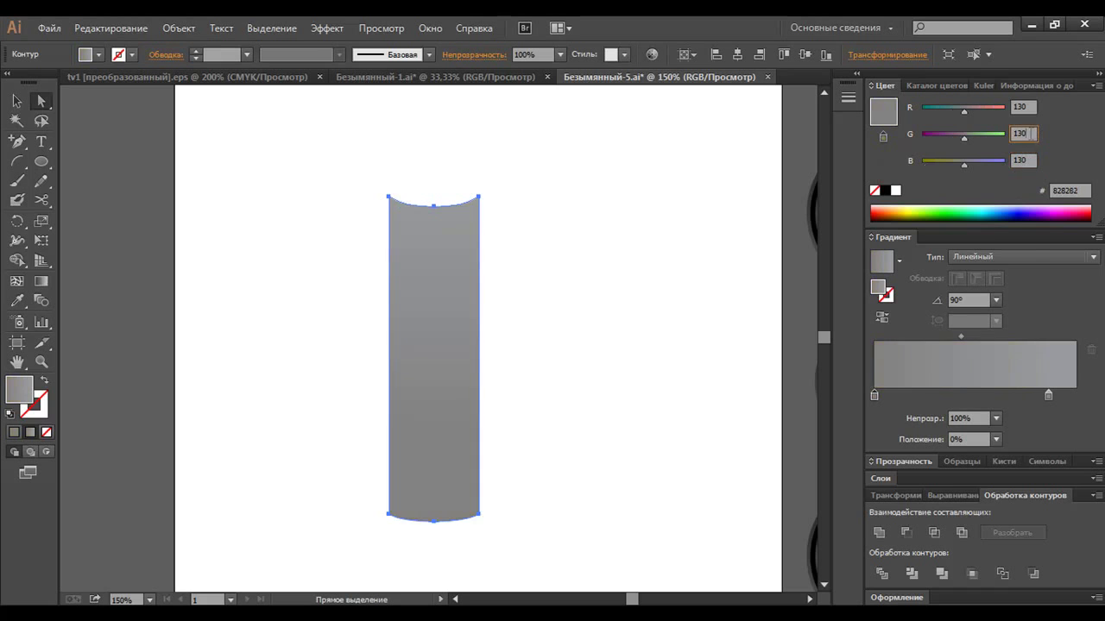
Add a new gradient stop coloured near-black RGB 0, 8, 8 (000808)
mouse_move(880, 399)
mouse_down()
mouse_move(1075, 395)
mouse_move(933, 395)
mouse_up()
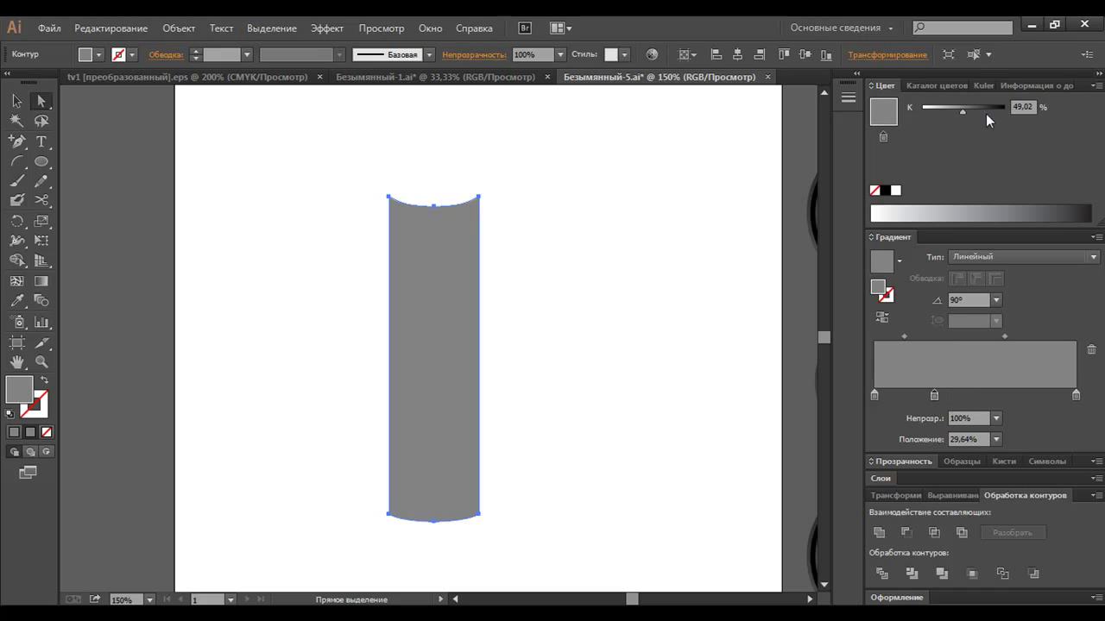
drag(962, 111, 1001, 110)
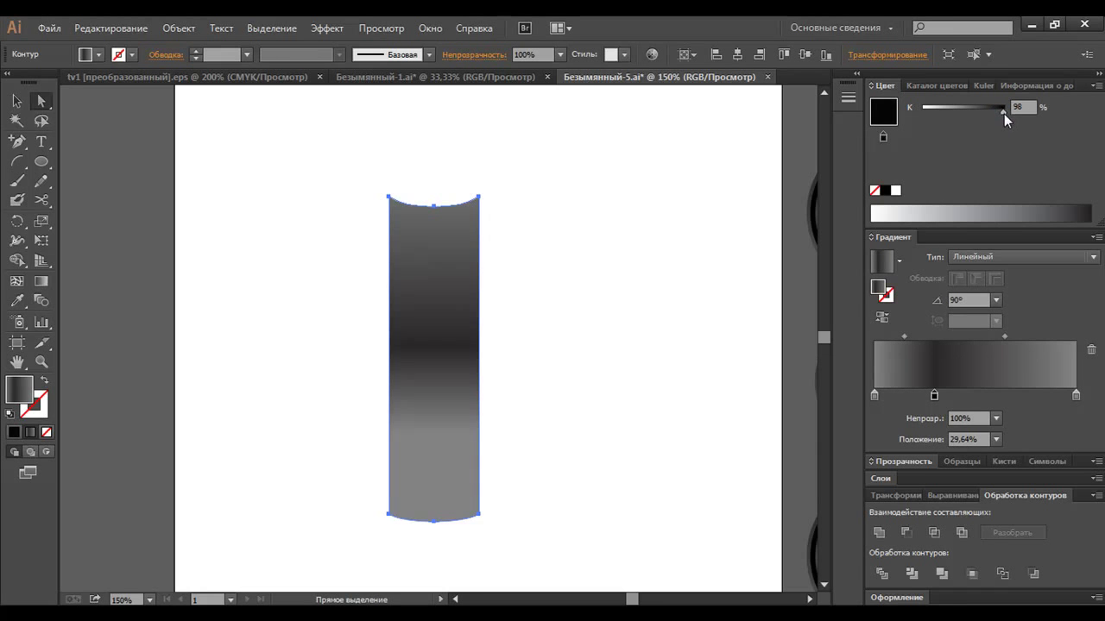
drag(1004, 114, 1008, 112)
click(1098, 85)
click(998, 130)
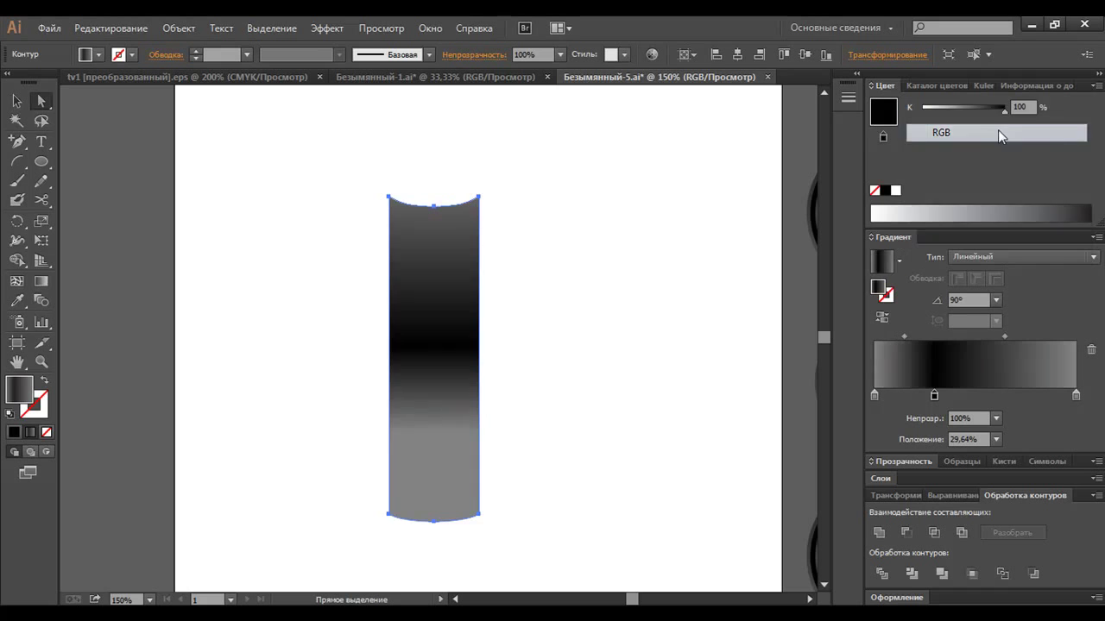
click(1023, 132)
text(8)
click(1026, 160)
text(8)
click(1032, 134)
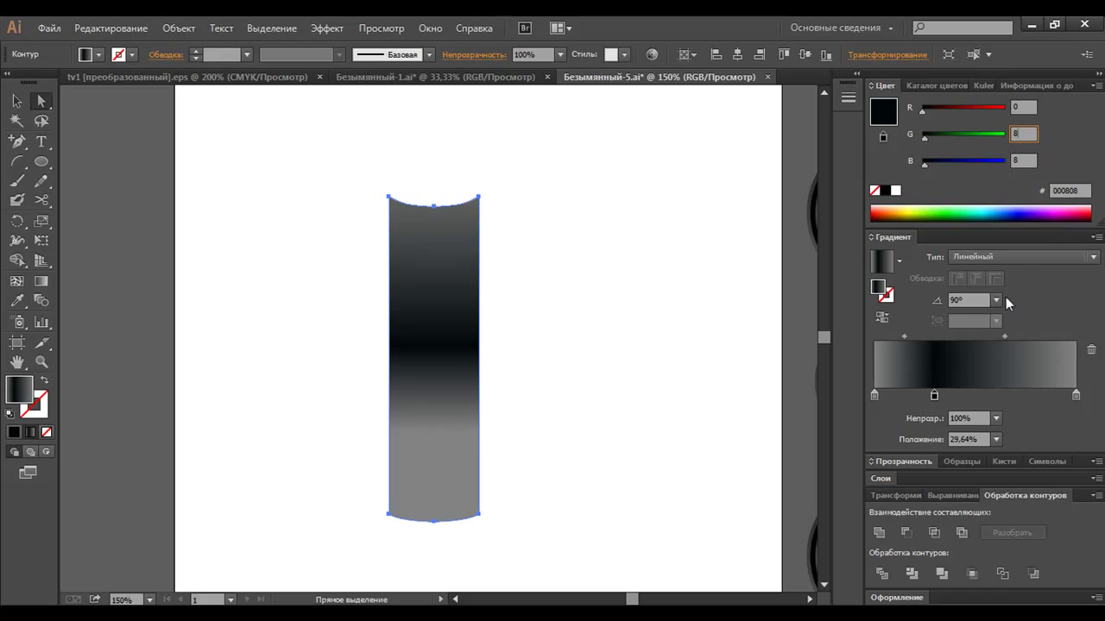
Add another dark stop near the right end and slide a dark stop to about 20%
drag(941, 395, 1050, 397)
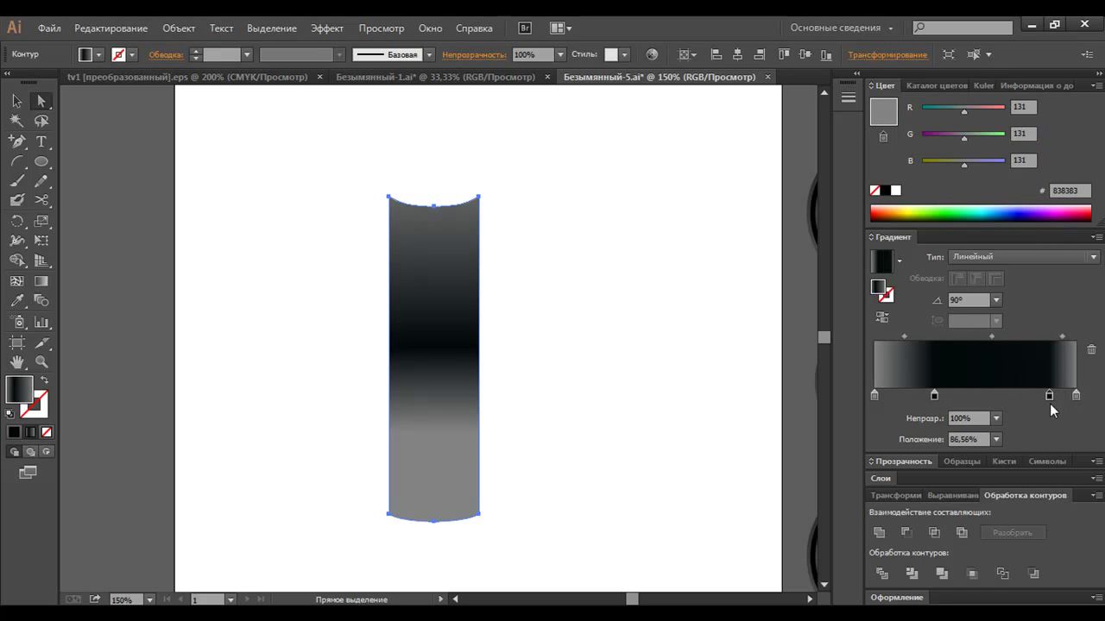
drag(934, 395, 915, 396)
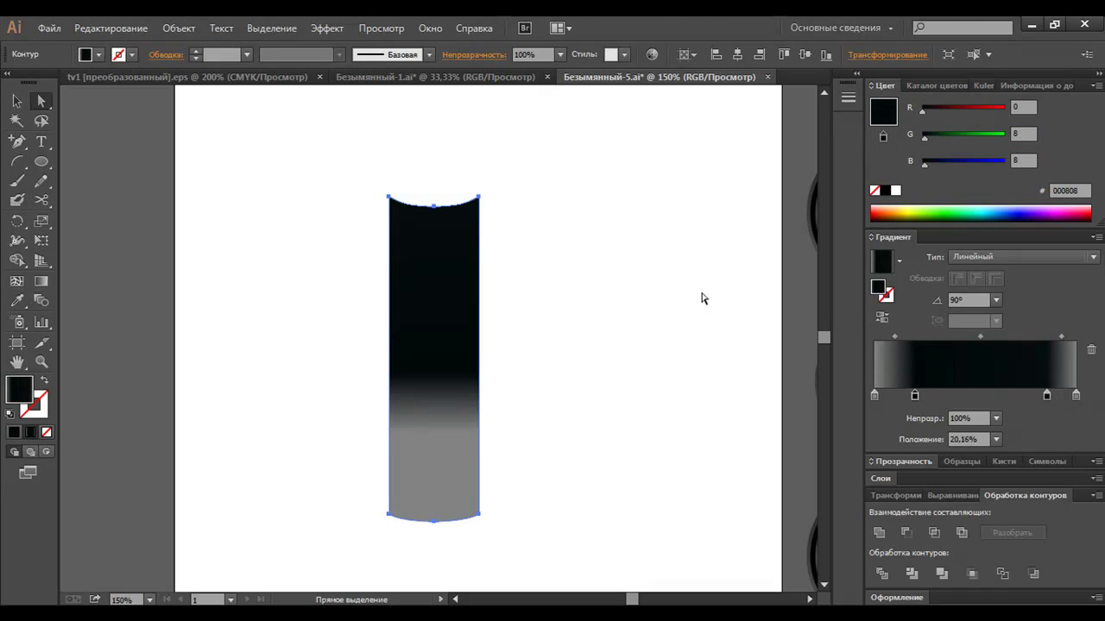
click(41, 281)
Run the gradient horizontally across the cylinder and nudge the dark stops inward
mouse_move(382, 379)
mouse_down()
mouse_move(499, 383)
mouse_move(479, 360)
mouse_up()
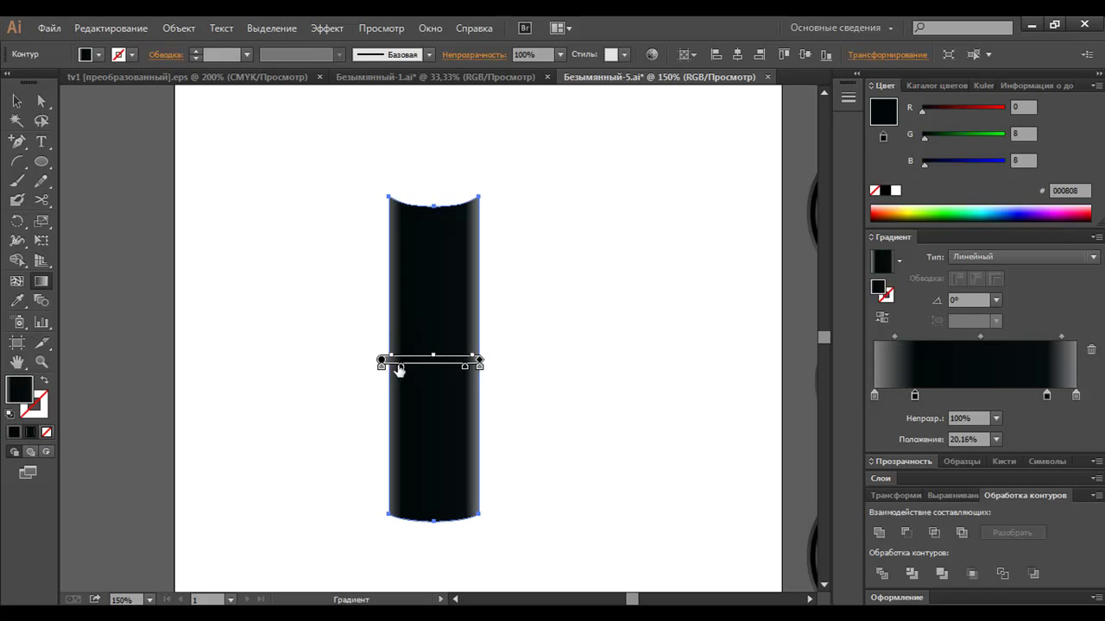
drag(403, 373, 407, 374)
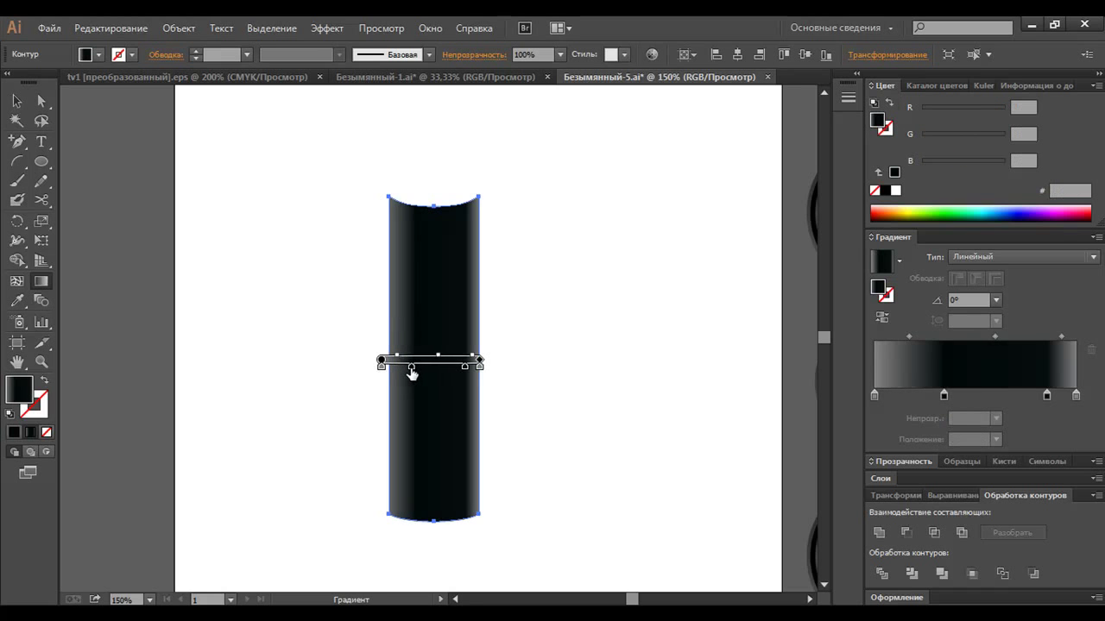
drag(404, 372, 407, 372)
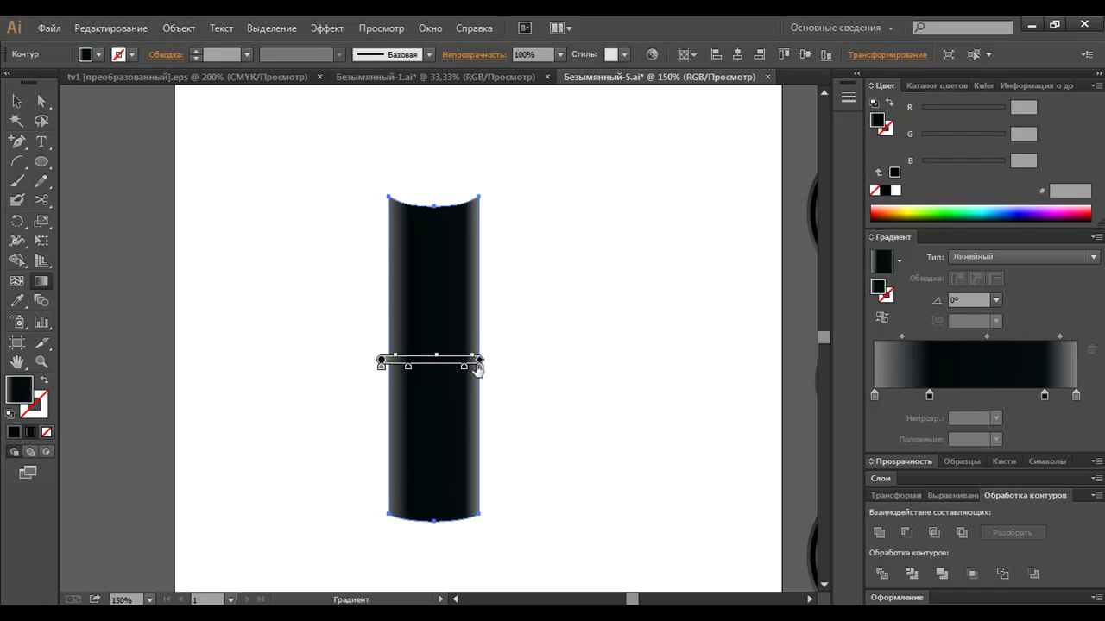
key(v)
click(385, 288)
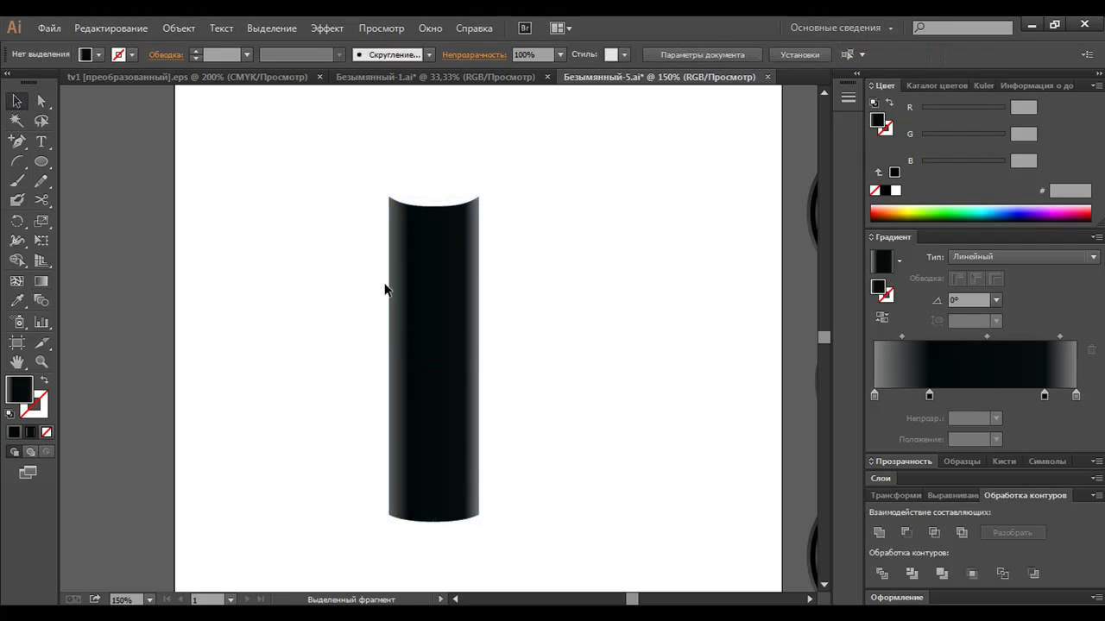
click(328, 288)
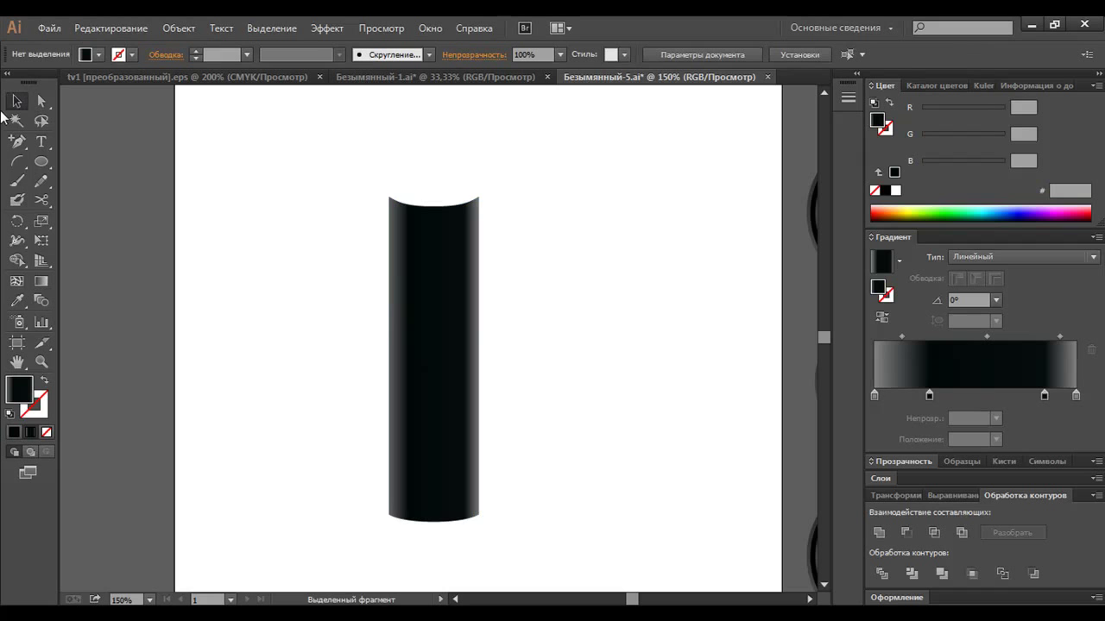
click(40, 161)
Draw a tall dark-grey rounded strip in the column and a thinner strip to its right
click(99, 180)
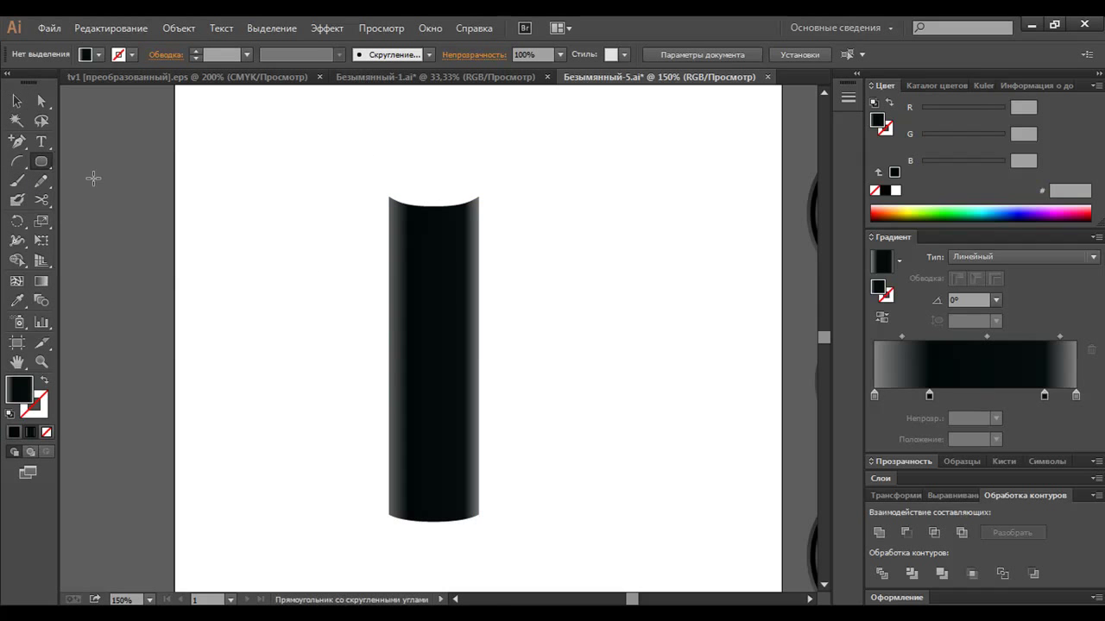
drag(410, 225, 434, 507)
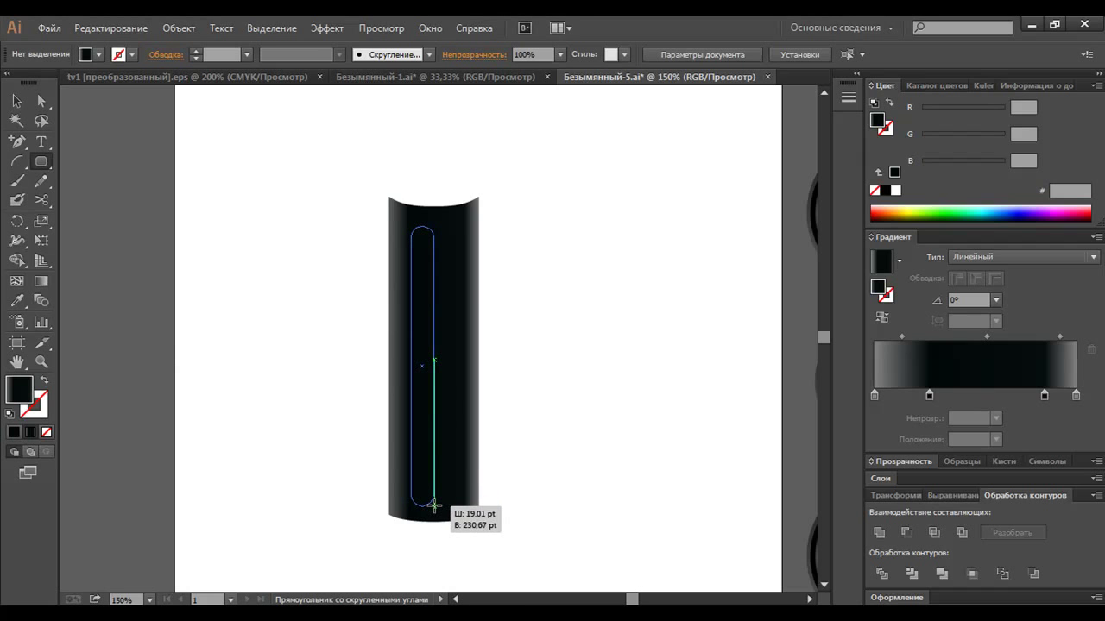
drag(434, 507, 434, 506)
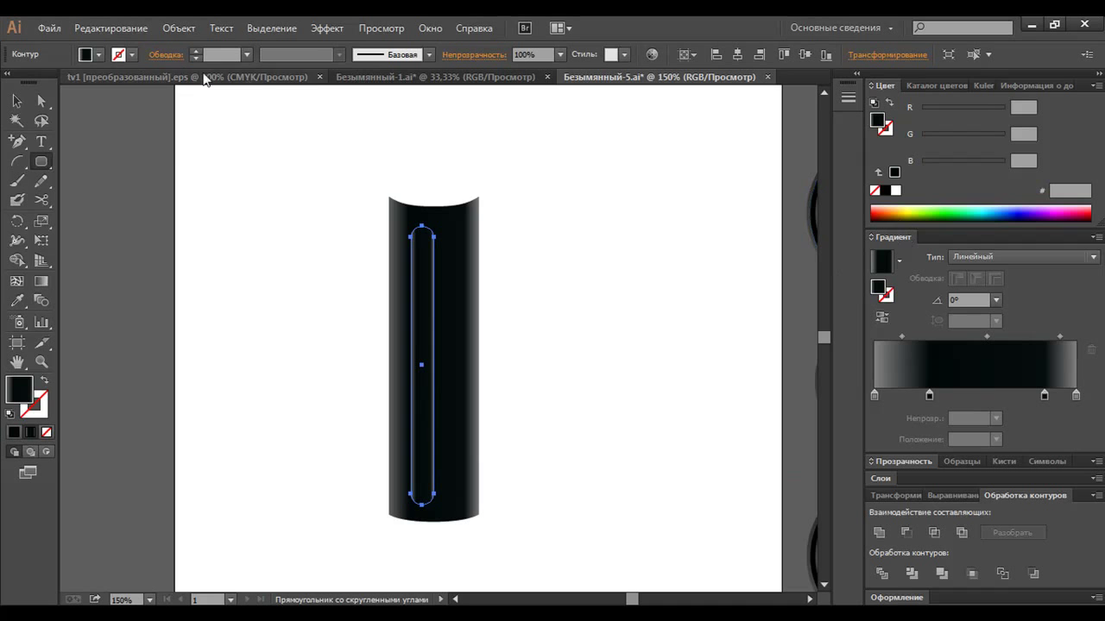
click(98, 54)
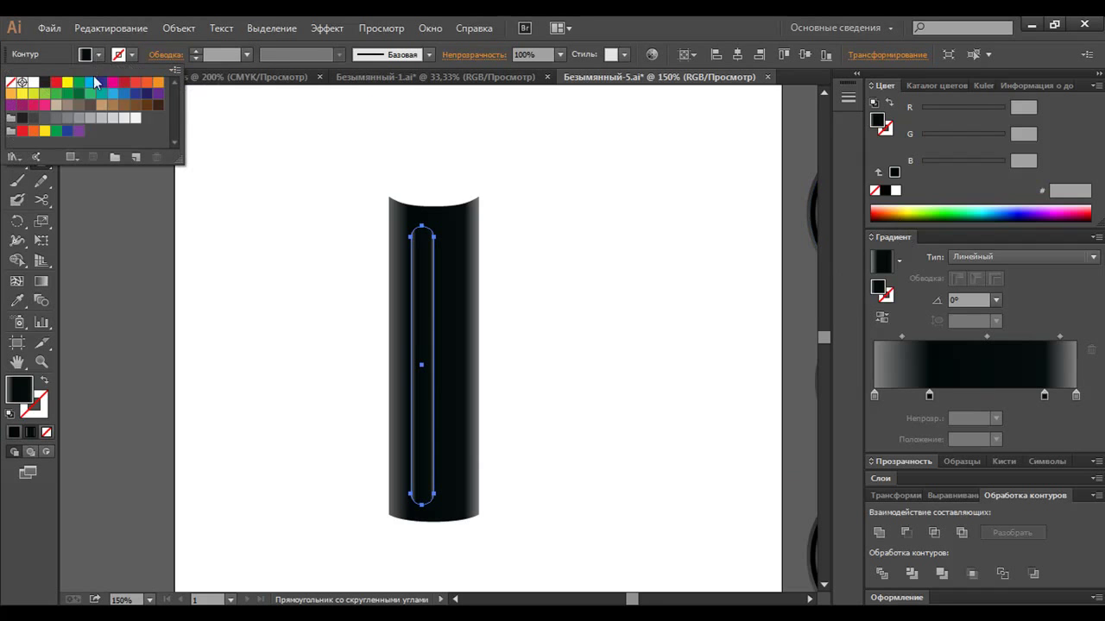
click(44, 118)
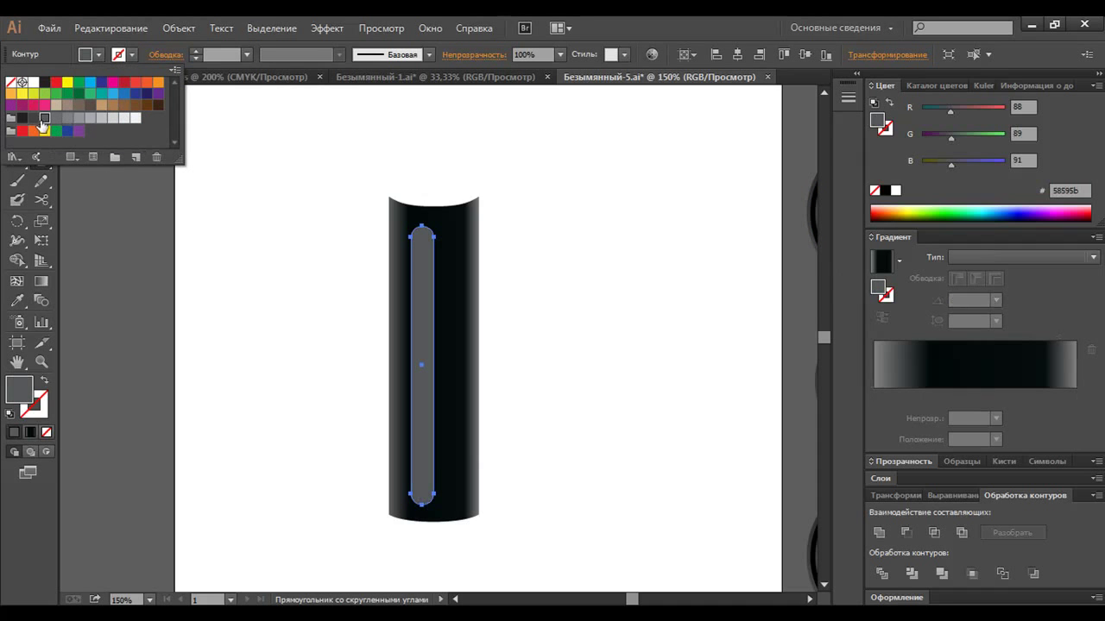
click(450, 231)
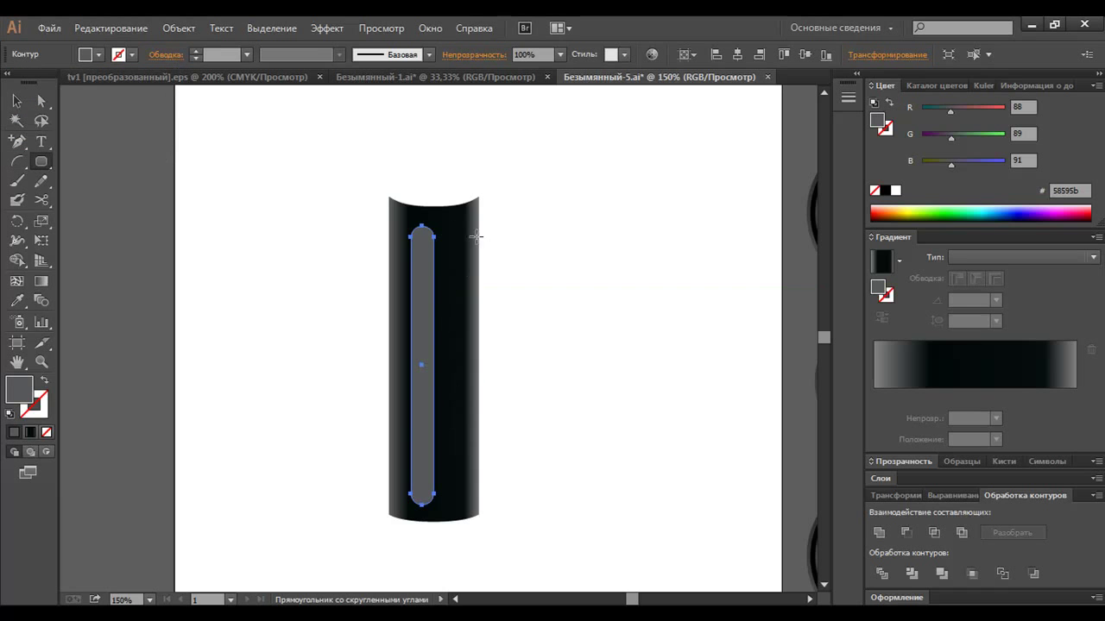
drag(451, 231, 459, 506)
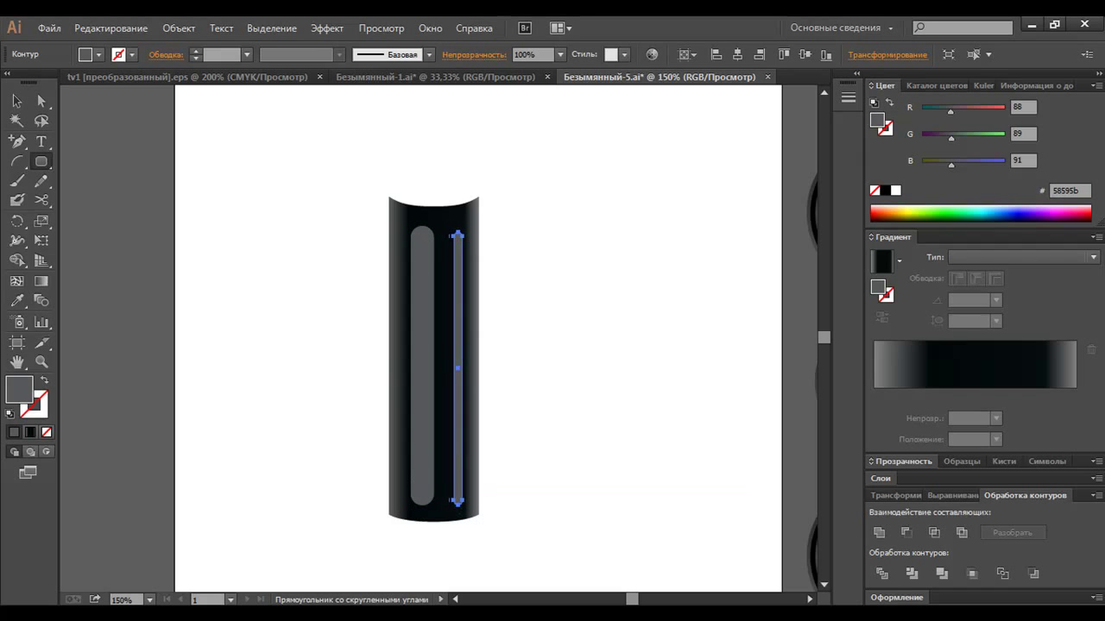
key(Left)
Widen the left strip to about 24 pt and give both strips a dark-to-grey gradient, grey stop at 93%
click(17, 101)
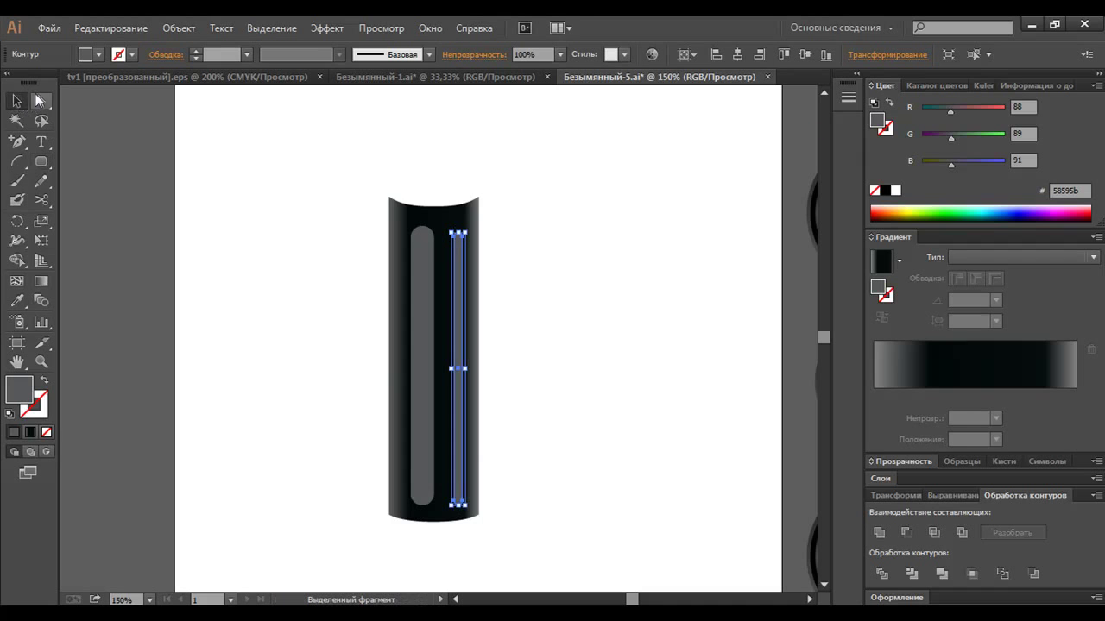
click(421, 315)
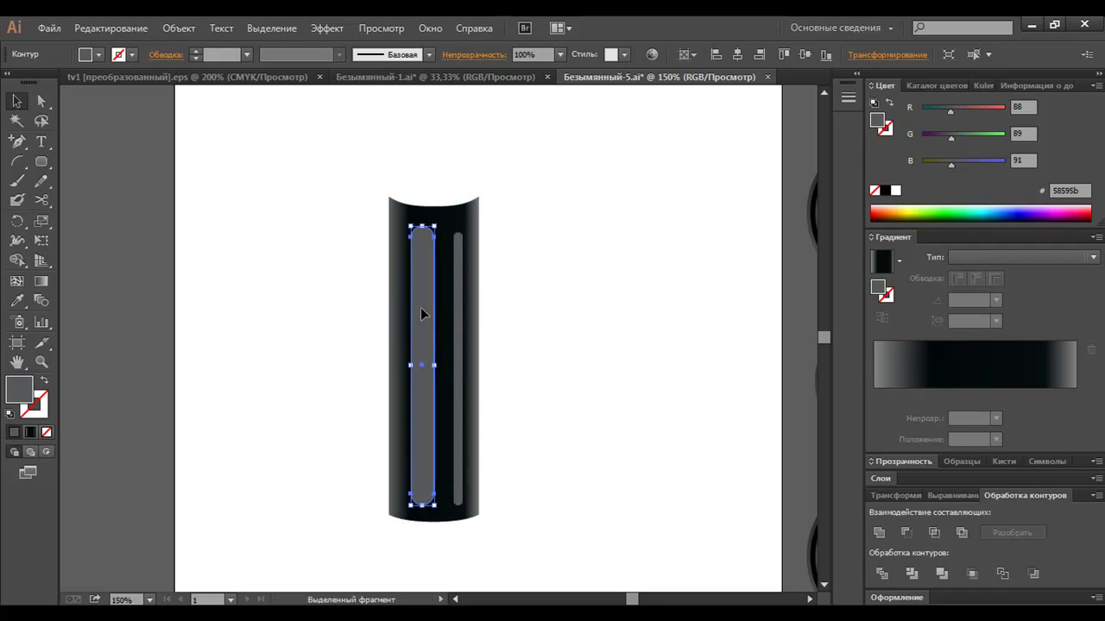
drag(434, 365, 442, 369)
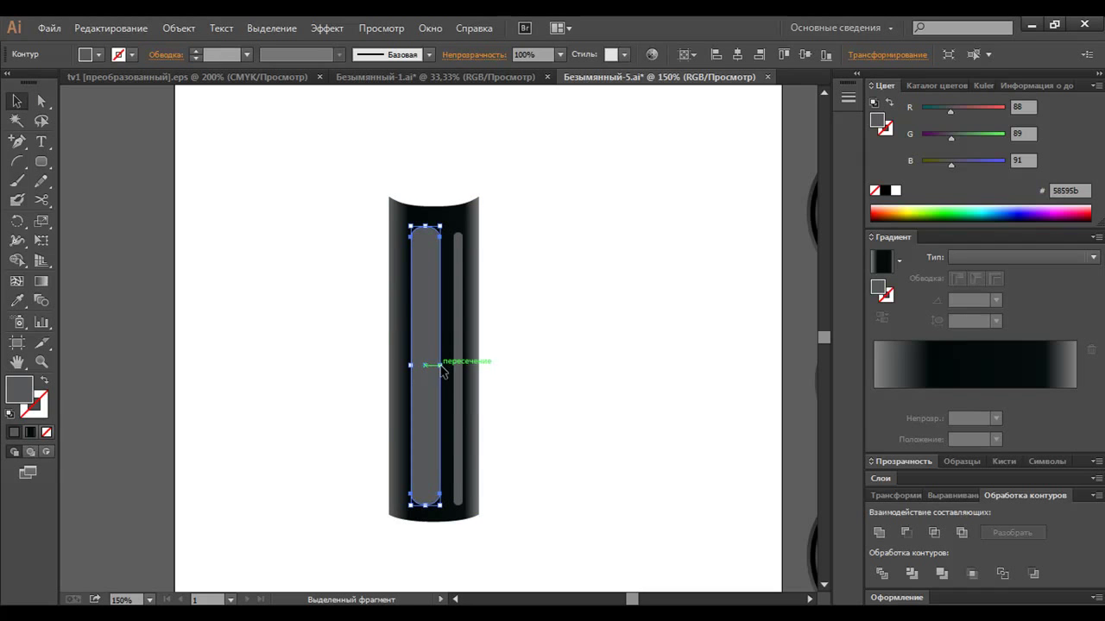
shift+click(457, 376)
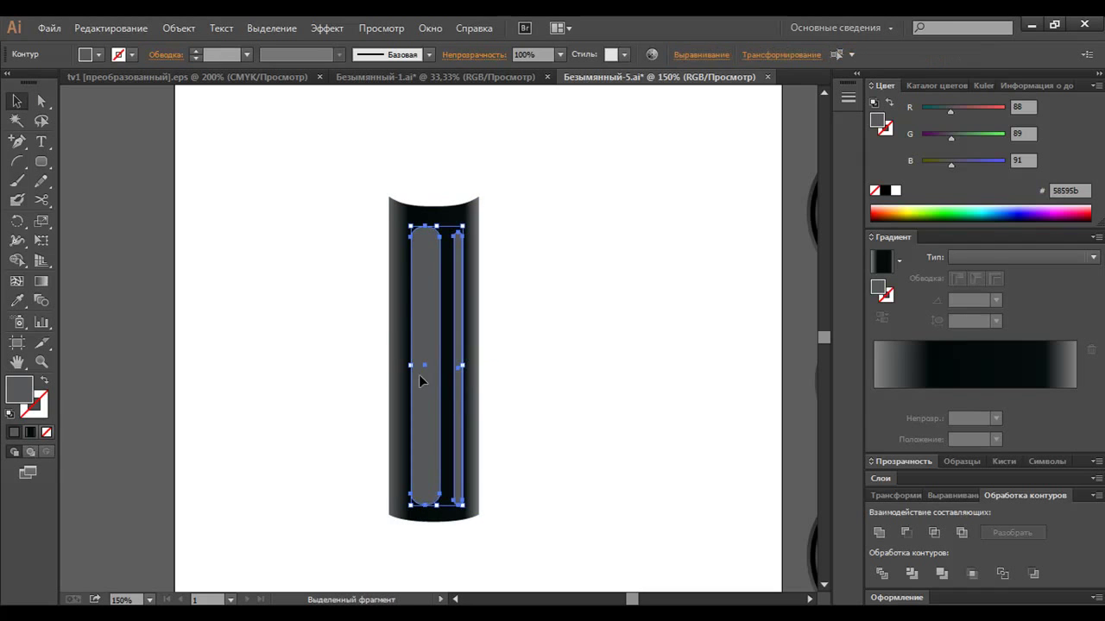
click(896, 352)
click(929, 397)
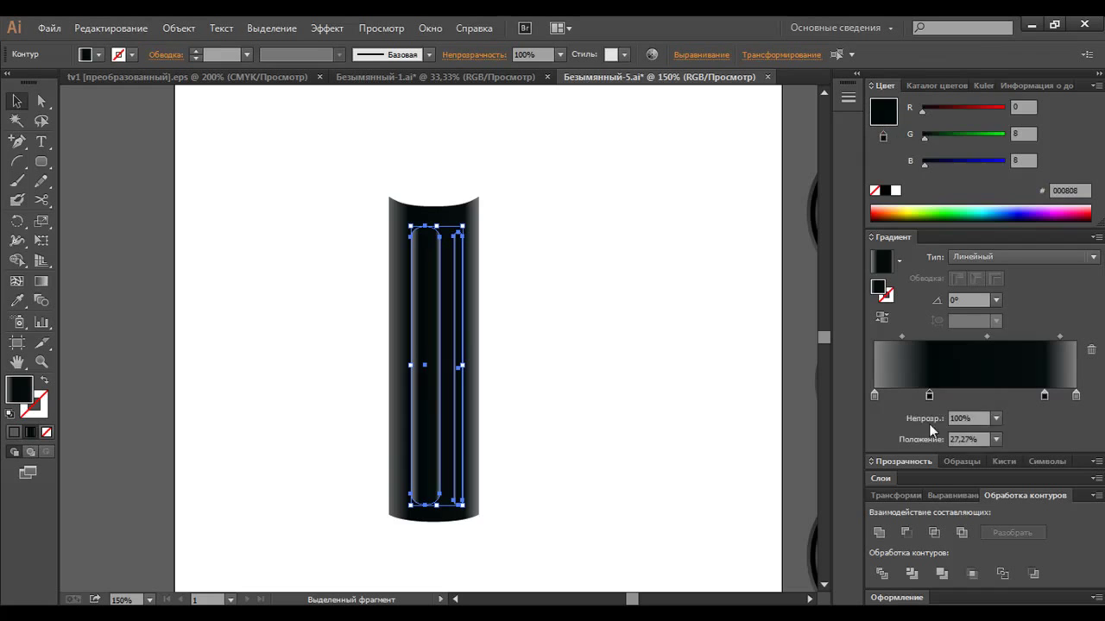
drag(929, 395, 1043, 396)
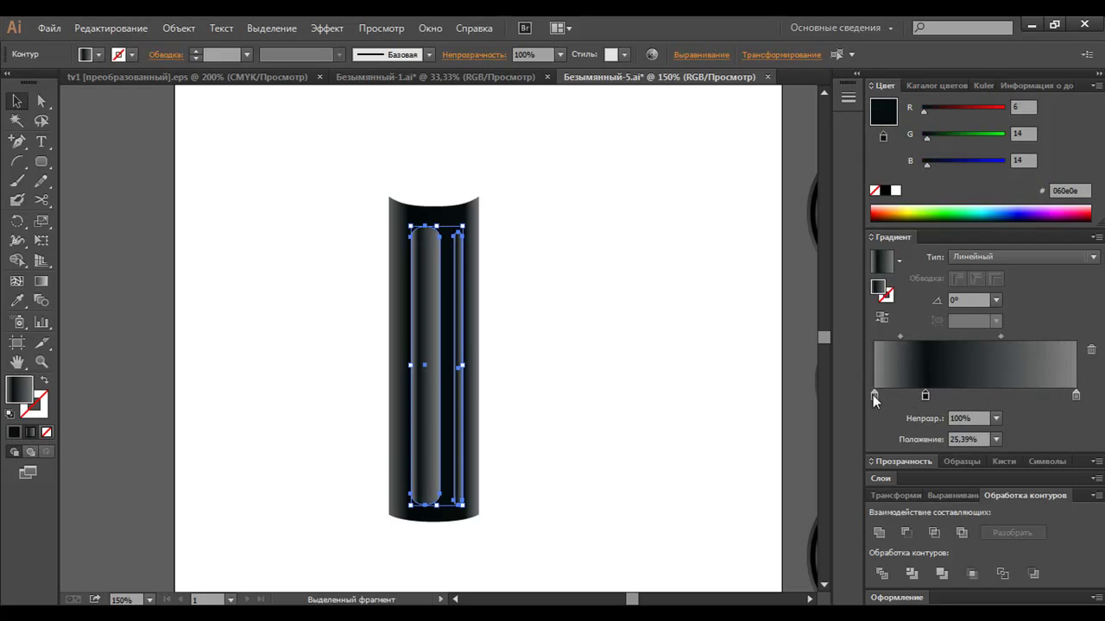
drag(925, 396, 870, 394)
click(1075, 395)
drag(1075, 395, 1062, 395)
Redraw the strips' gradient right-to-left on canvas, shifting it to darken them
click(40, 281)
drag(502, 351, 357, 343)
mouse_move(424, 345)
mouse_down()
mouse_move(402, 345)
mouse_move(420, 356)
mouse_up()
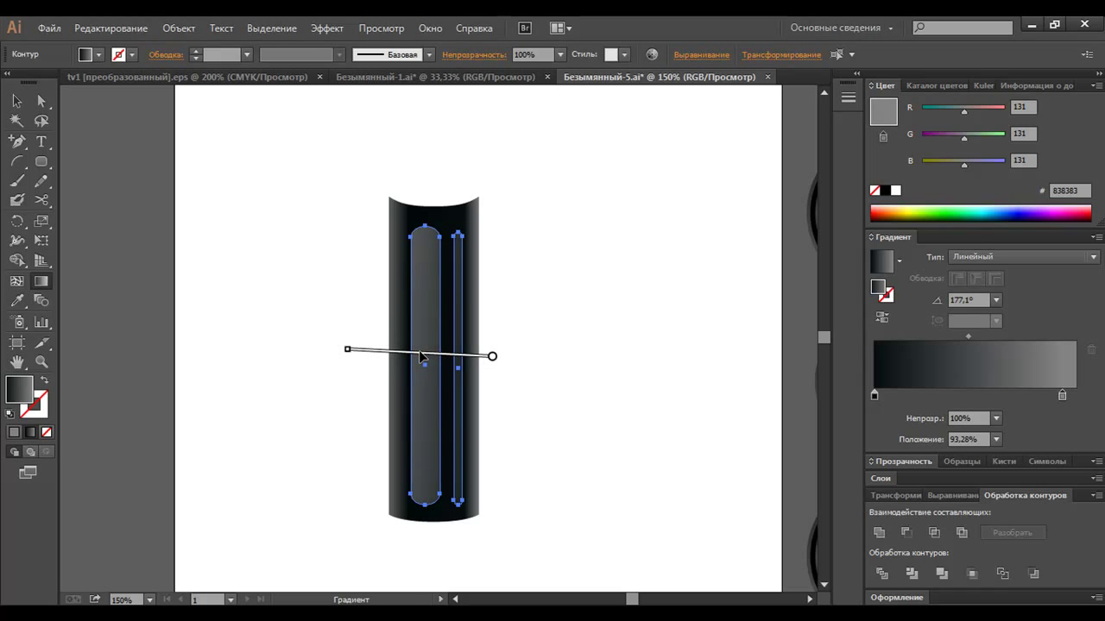
click(16, 101)
Shift the left inner strip's gradient rightward to lighten it
click(260, 212)
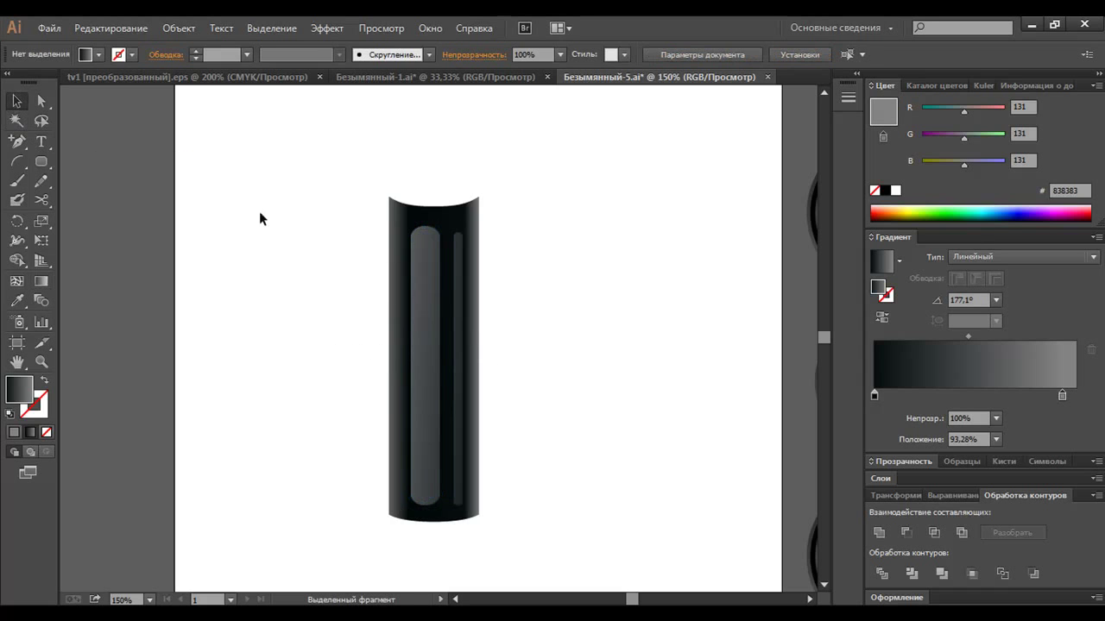
click(434, 386)
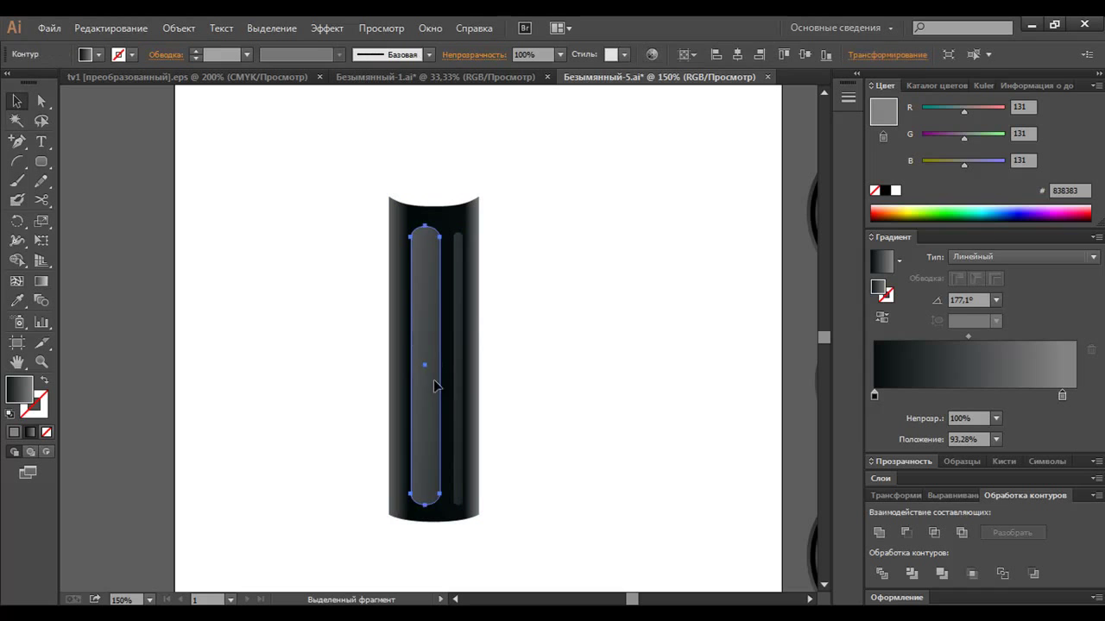
click(41, 280)
drag(464, 372, 485, 371)
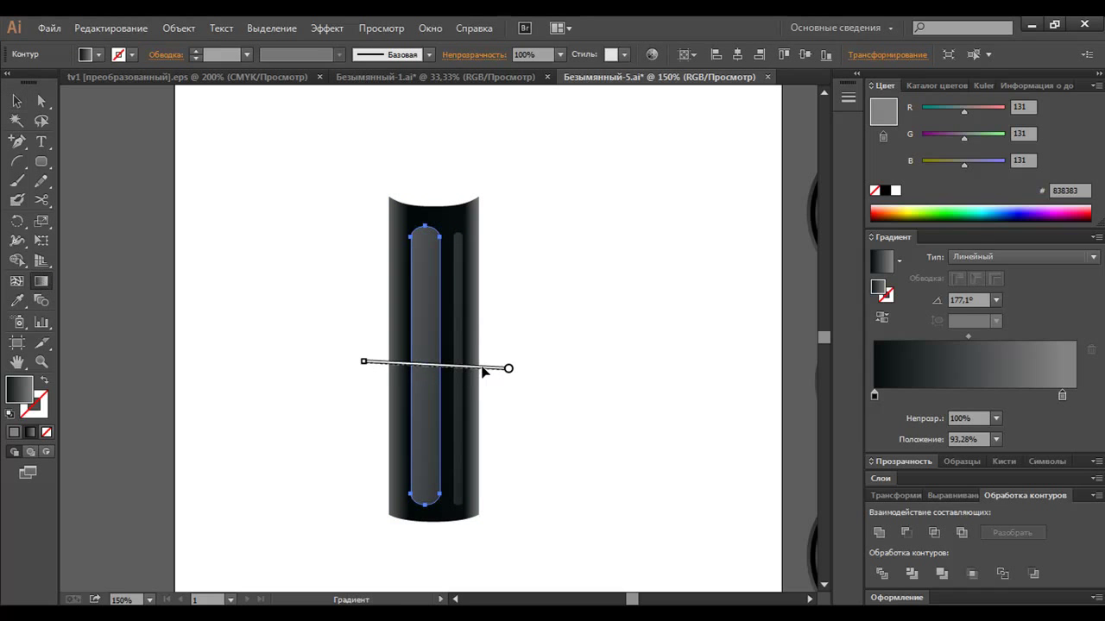
Reposition the narrow right strip's gradient to reshade it
key(v)
click(492, 324)
click(458, 323)
click(40, 280)
drag(415, 371, 426, 372)
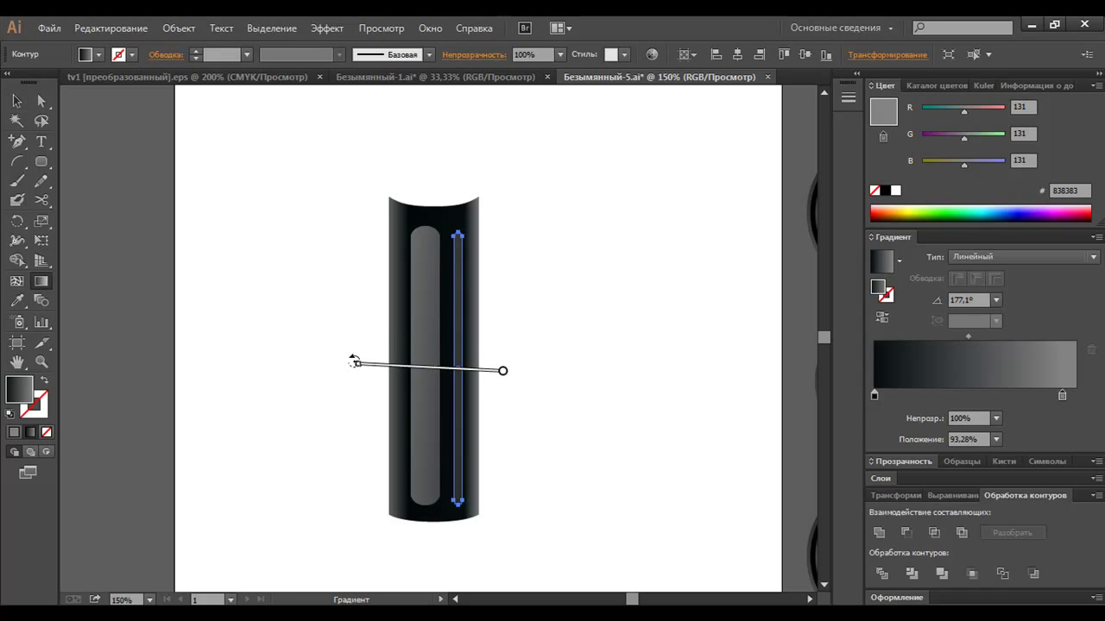
drag(357, 366, 450, 372)
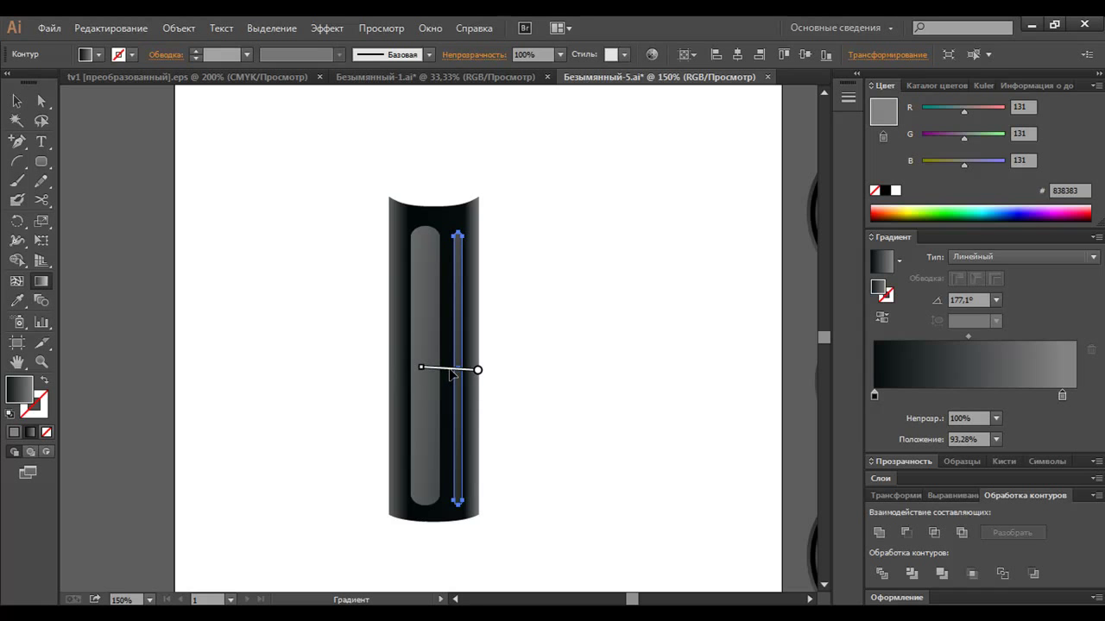
Shorten the wide strip's gradient to its own width and add a middle stop
key(v)
click(423, 363)
click(41, 280)
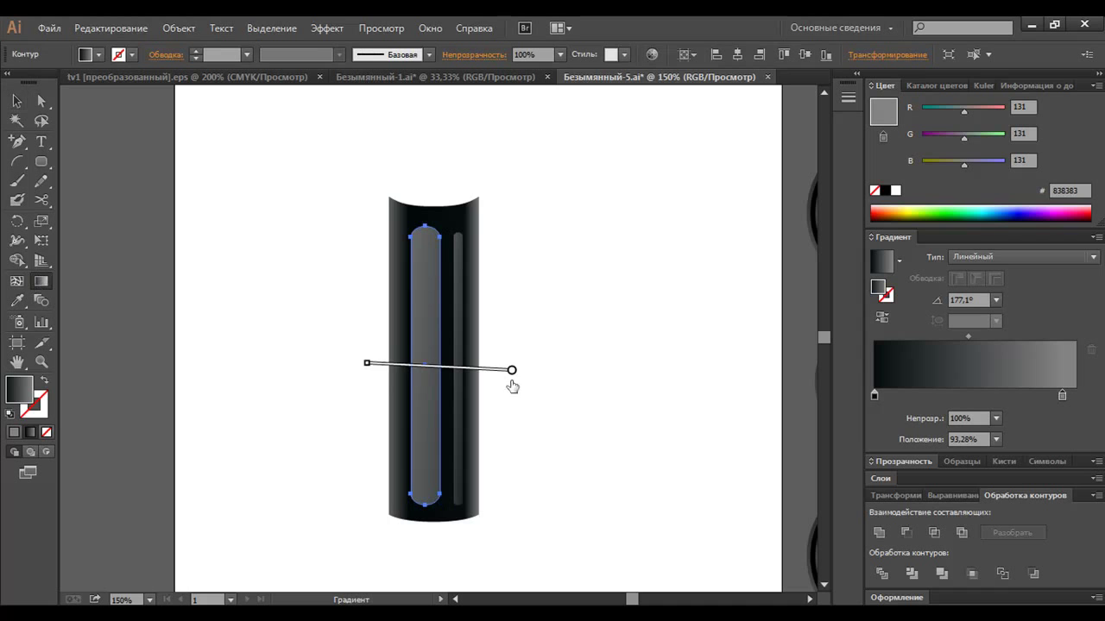
mouse_move(377, 363)
mouse_down()
mouse_move(334, 356)
mouse_move(385, 364)
mouse_up()
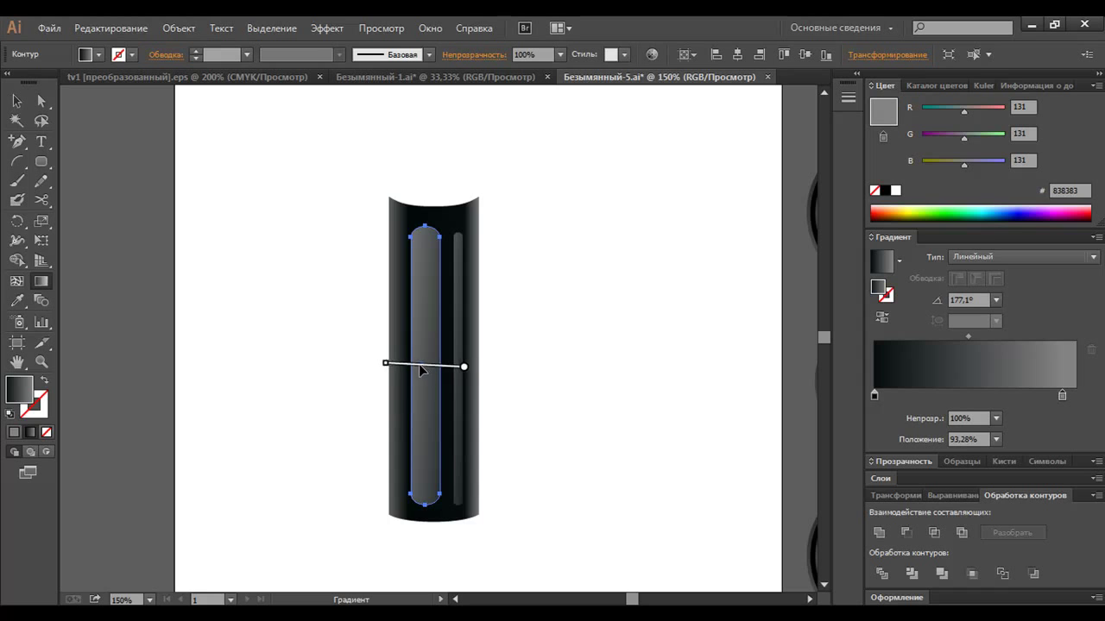
drag(385, 367, 433, 368)
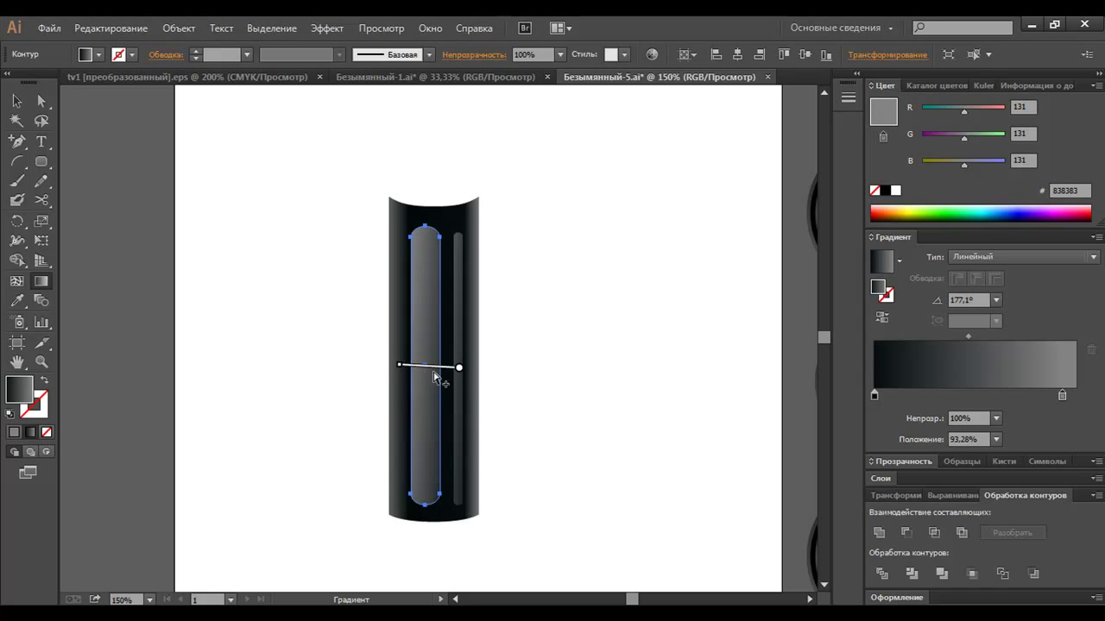
click(435, 372)
key(v)
click(337, 346)
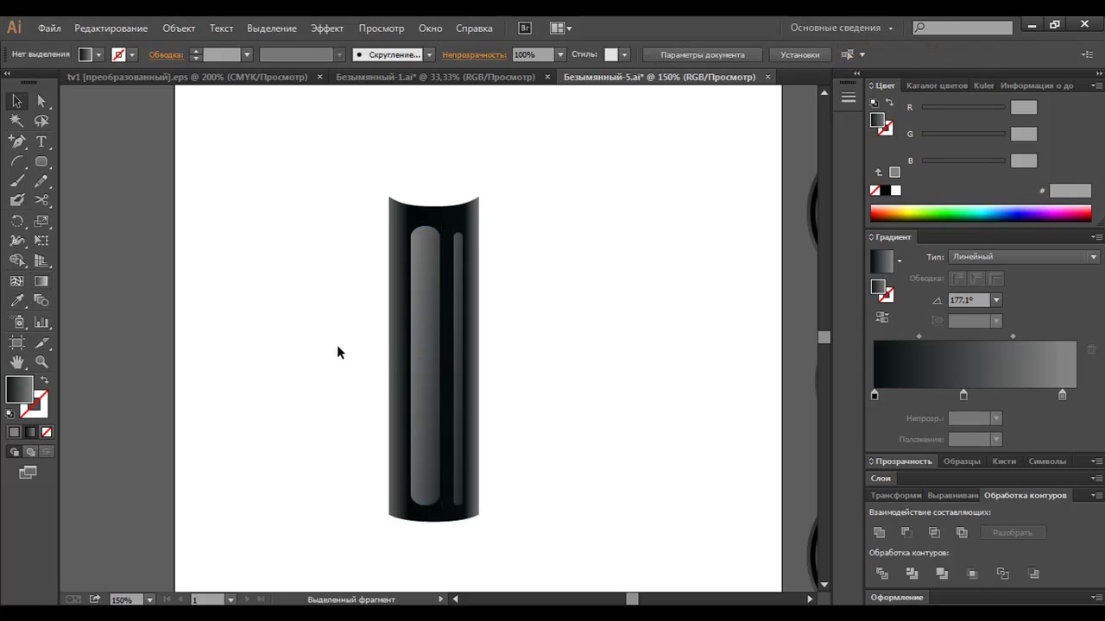
Draw an arc across the top of the highlight strips and bend it into a gentle curve
click(17, 161)
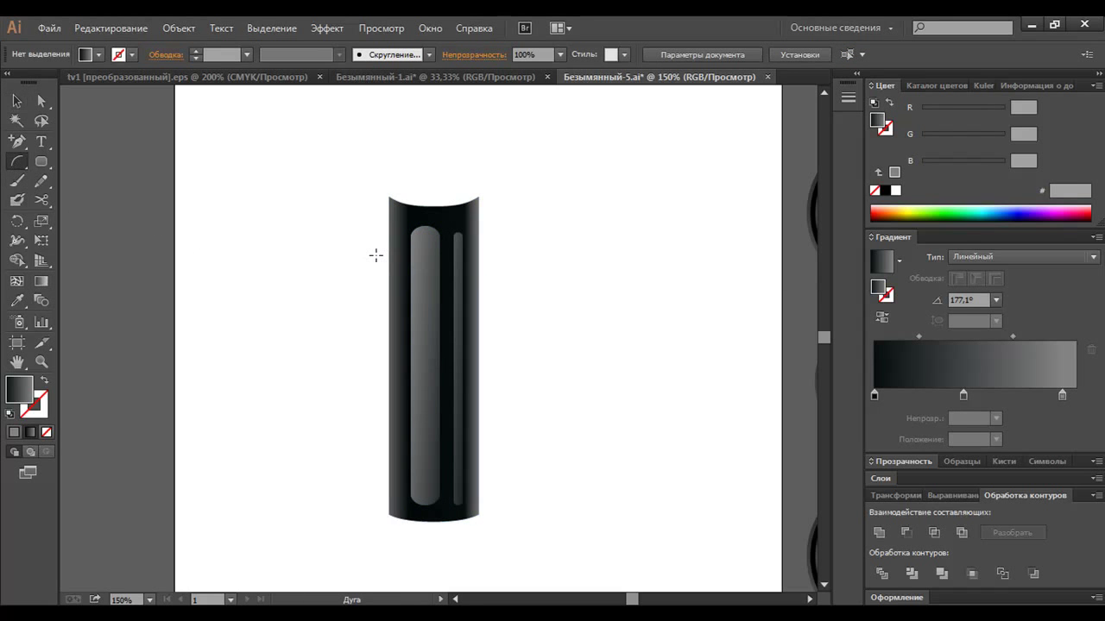
drag(370, 273, 521, 273)
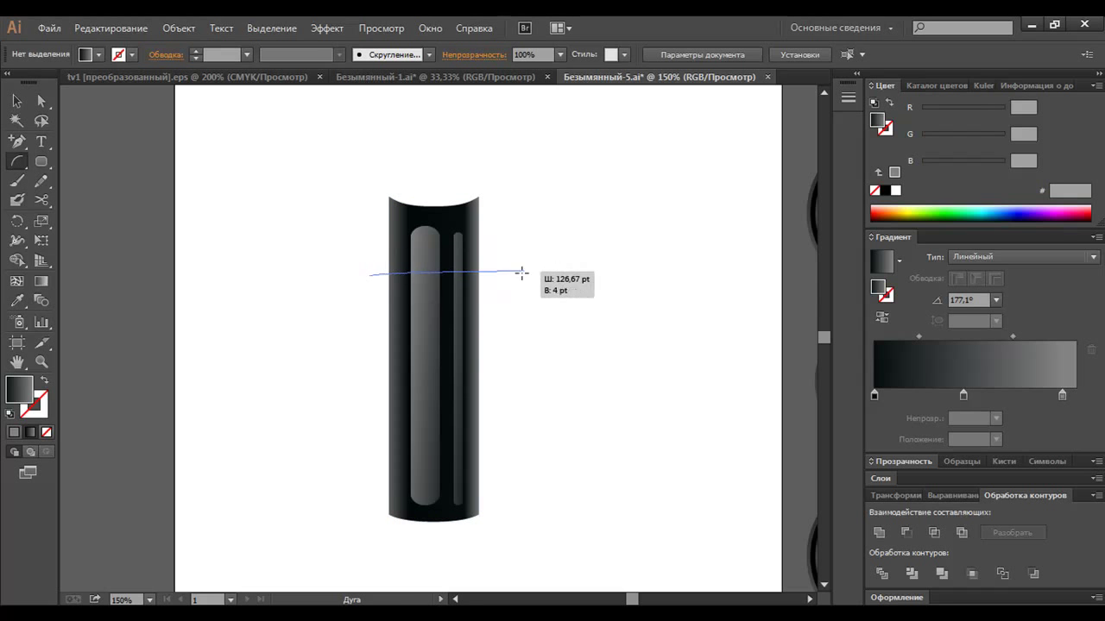
mouse_move(522, 272)
mouse_down()
mouse_move(529, 265)
mouse_move(512, 275)
mouse_up()
key(a)
drag(427, 276, 451, 261)
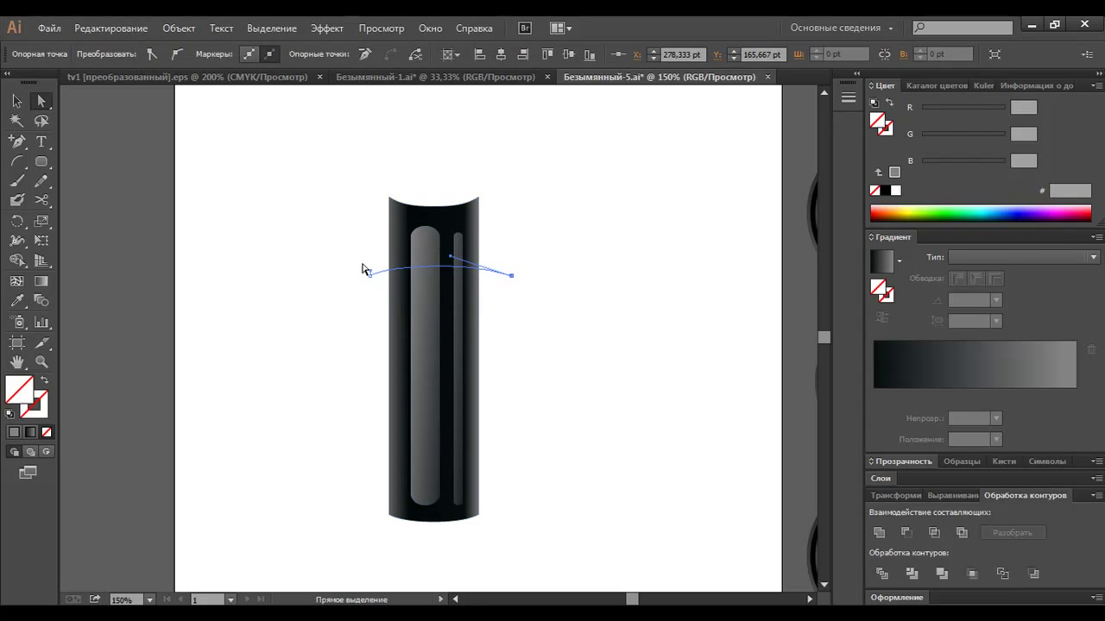
drag(371, 274, 398, 267)
Divide the highlight strips along the arc and delete both top pieces
shift+click(424, 306)
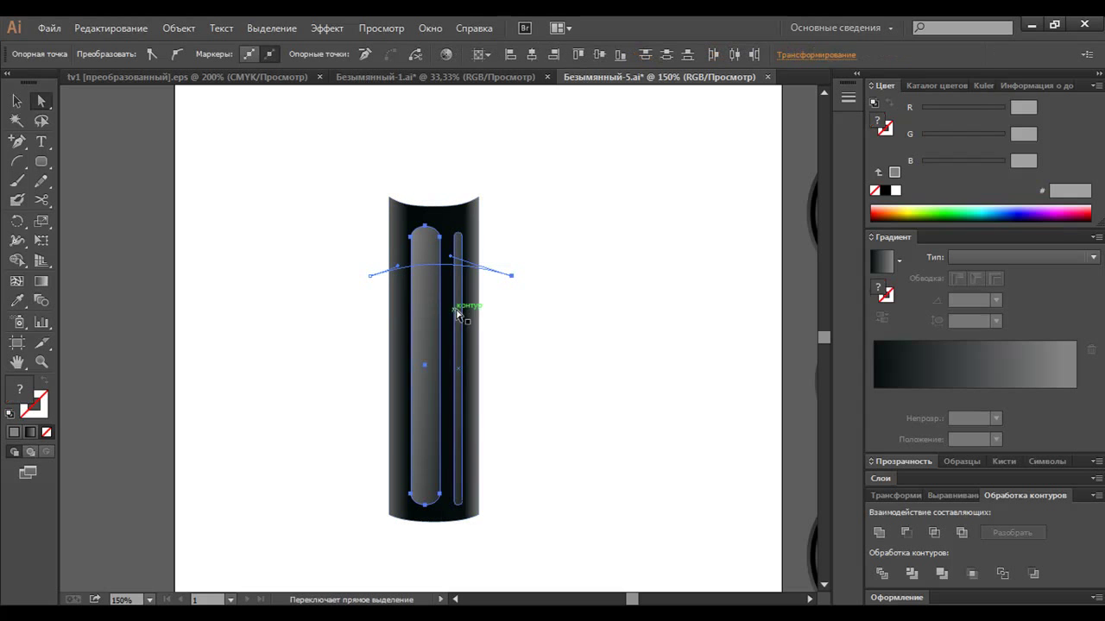
click(882, 573)
right_click(432, 330)
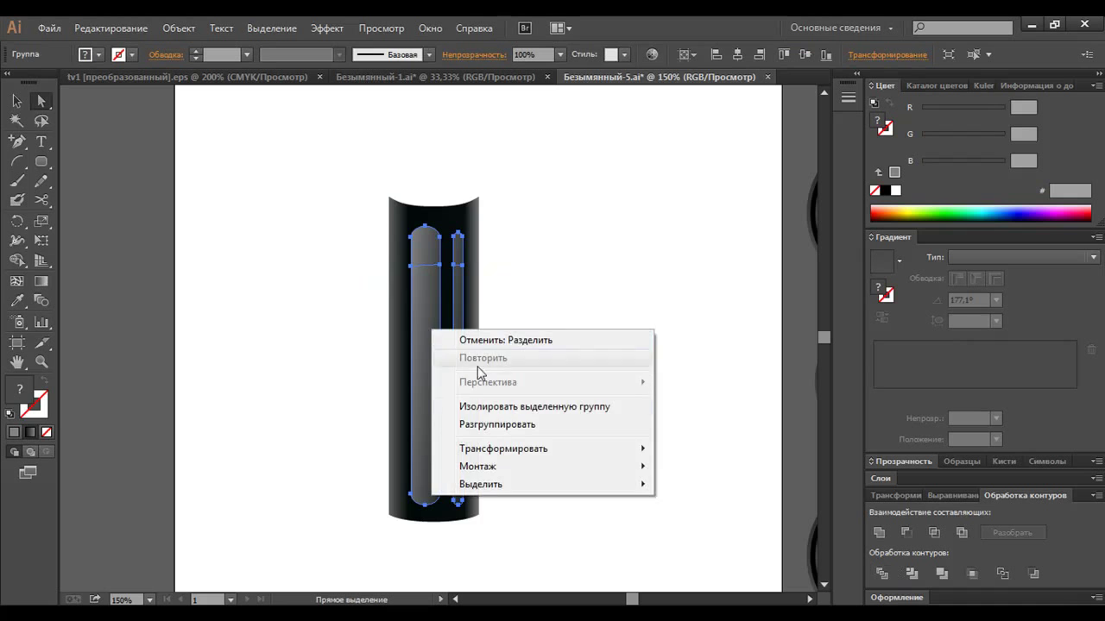
click(459, 424)
click(496, 289)
click(430, 258)
key(Delete)
click(458, 241)
key(Delete)
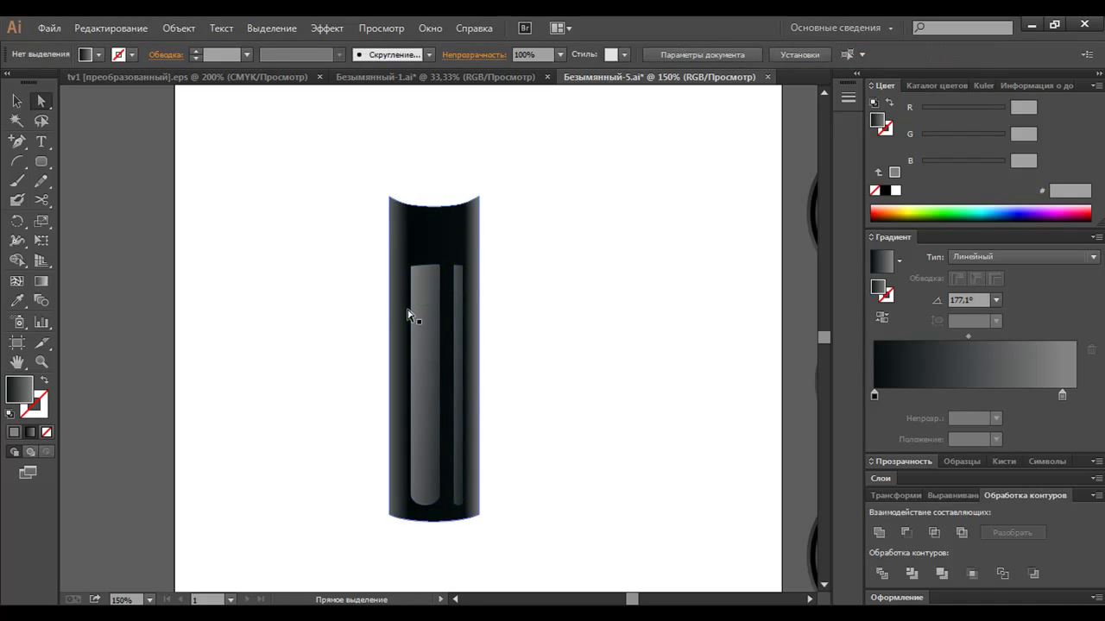
Stretch the trimmed strips taller, to about 214 pt
click(426, 314)
shift+click(448, 267)
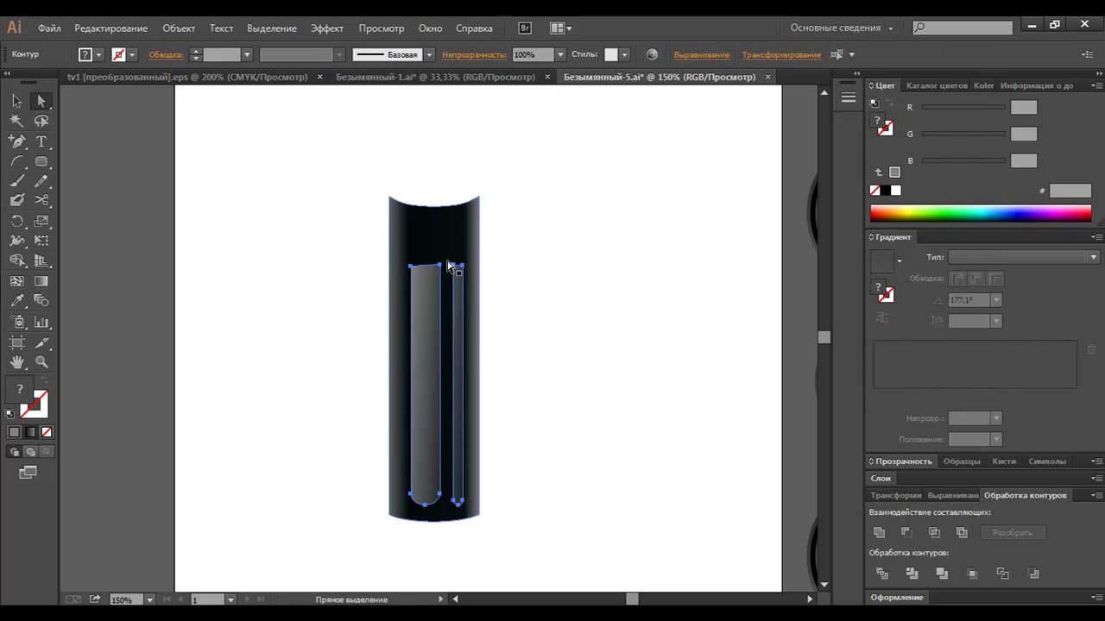
key(v)
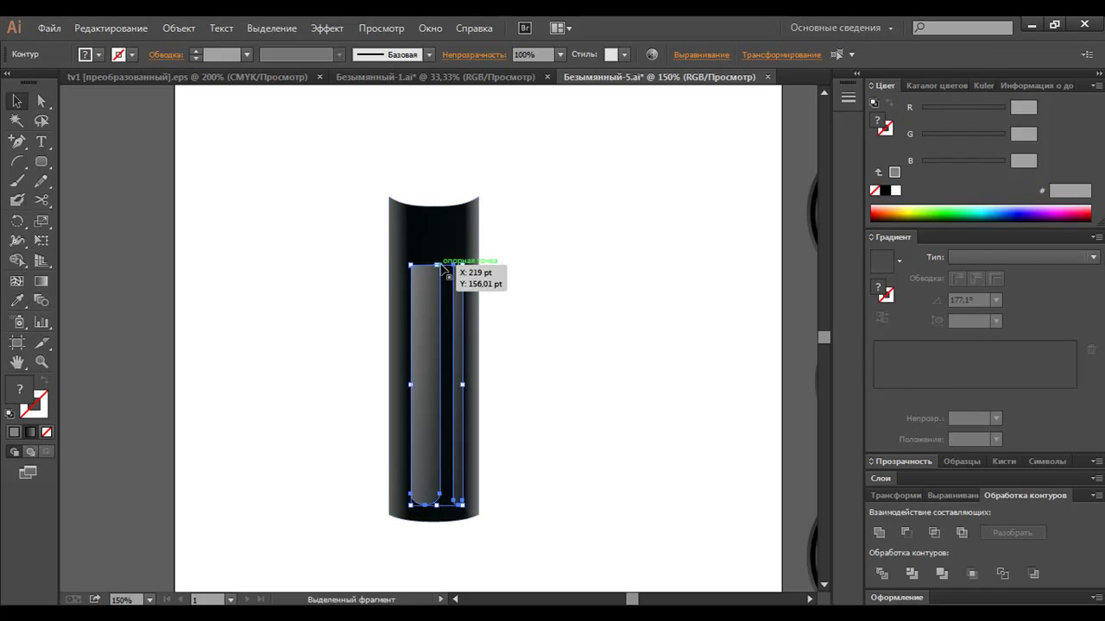
drag(440, 266, 440, 246)
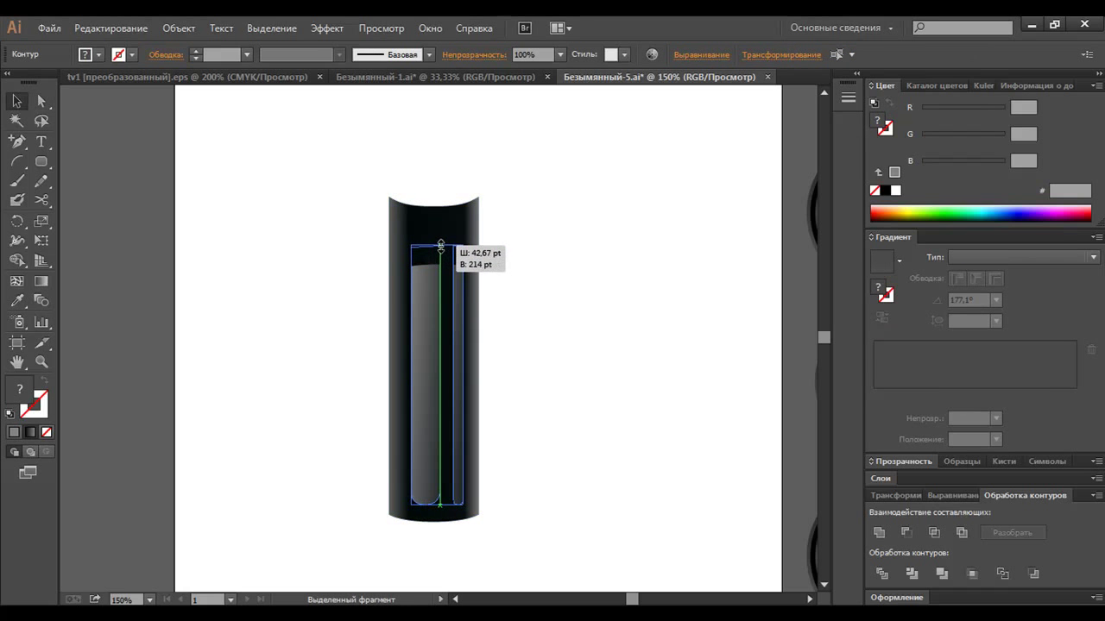
click(489, 300)
scroll(489, 312, down, 1)
scroll(491, 315, down, 2)
scroll(494, 320, down, 1)
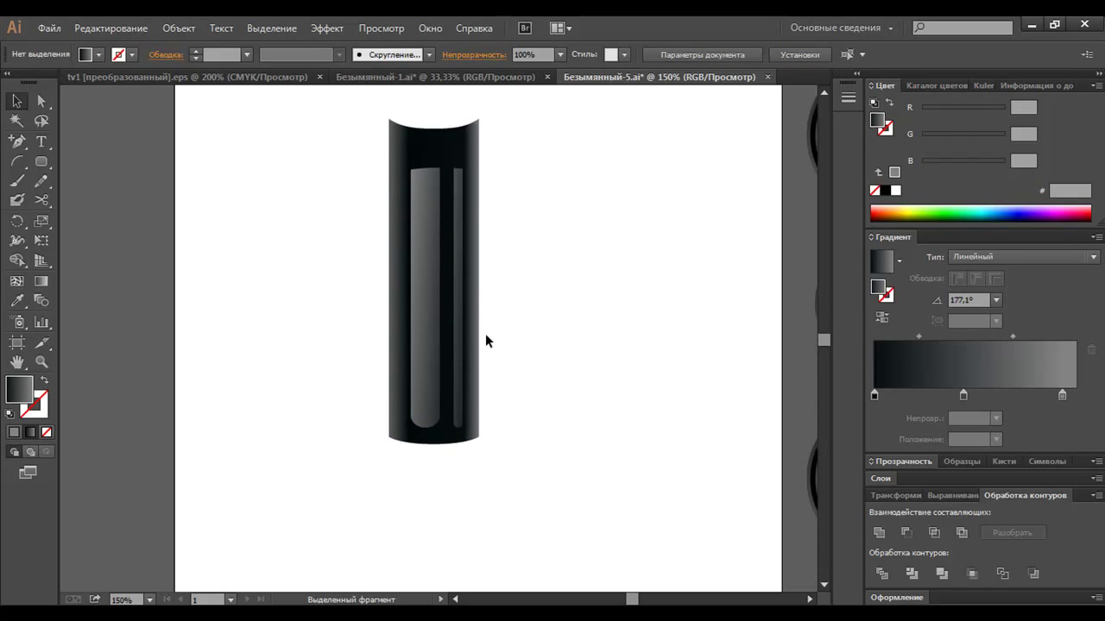
Draw an arc across the strips near the cylinder's base and curve it downward
click(17, 161)
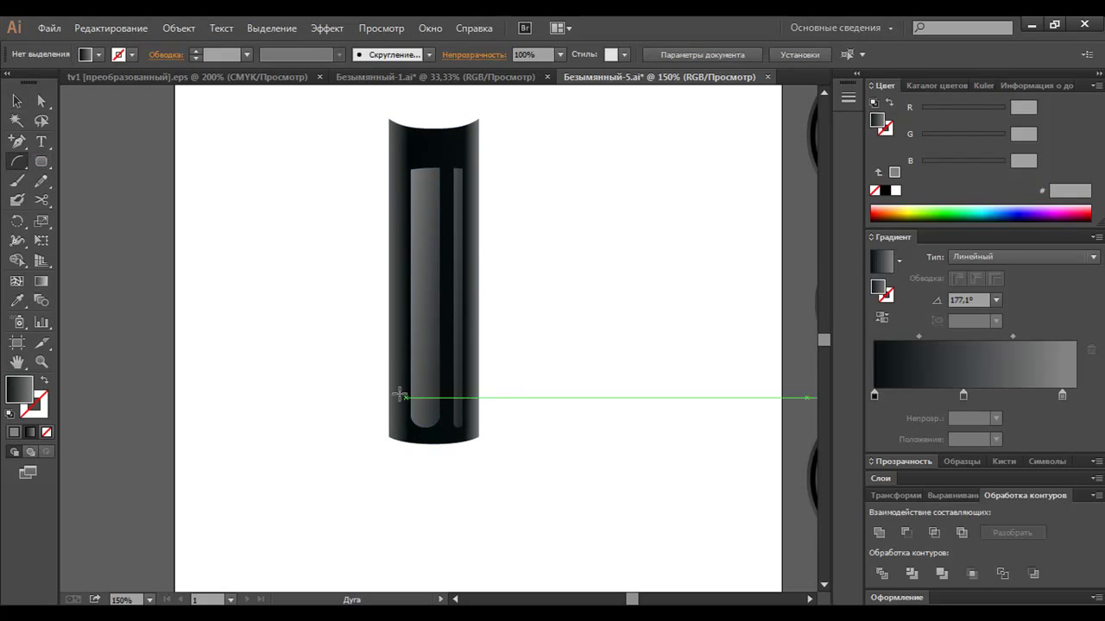
drag(378, 393, 506, 415)
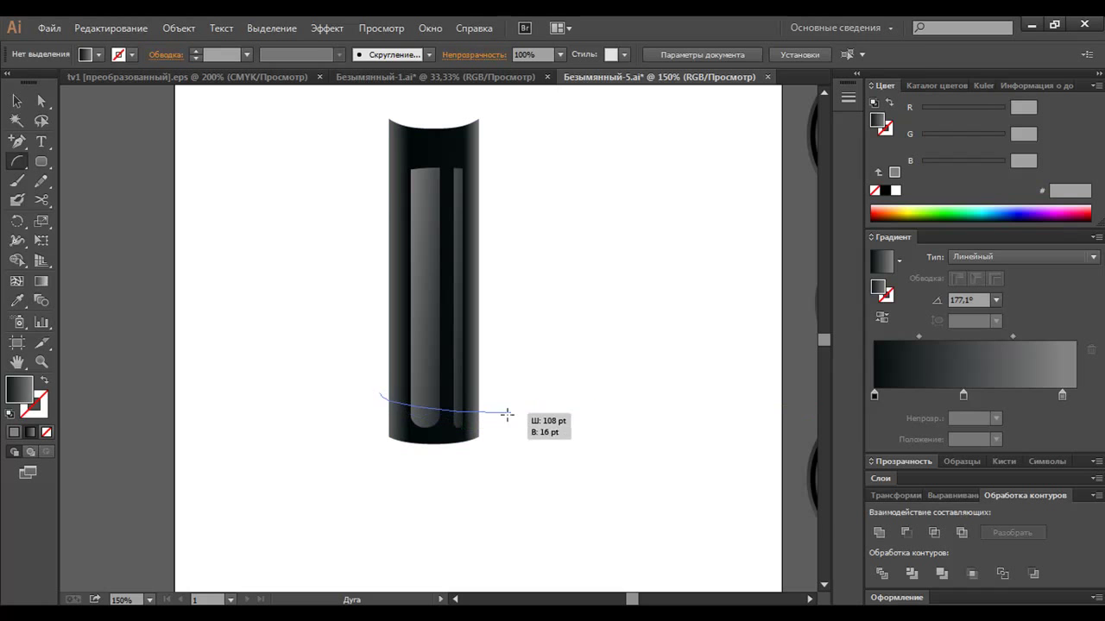
key(a)
drag(506, 415, 505, 404)
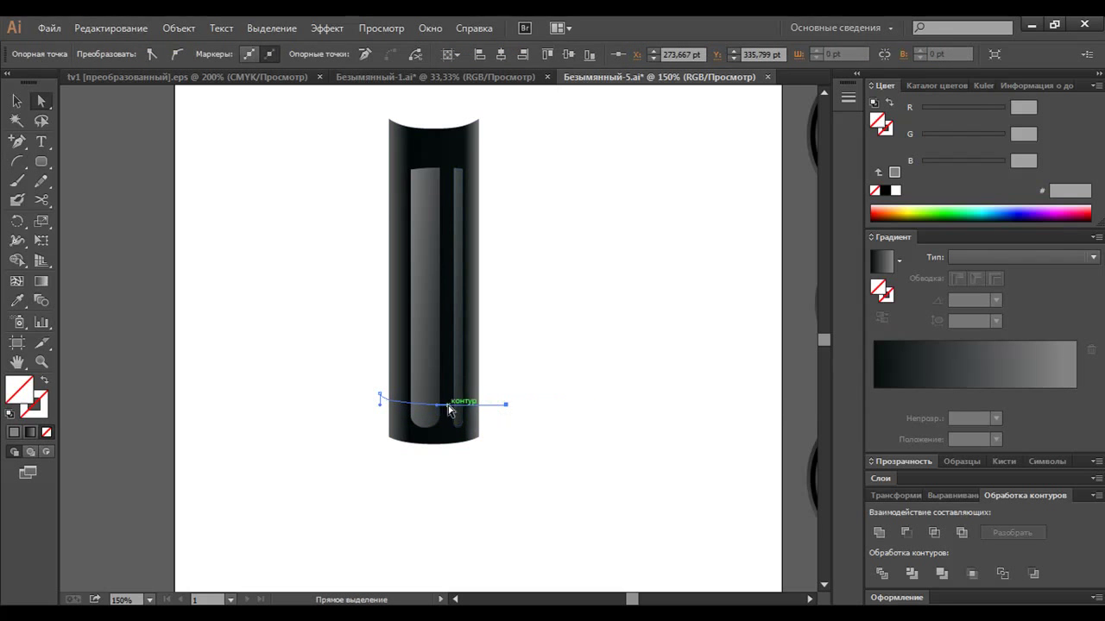
drag(437, 405, 450, 421)
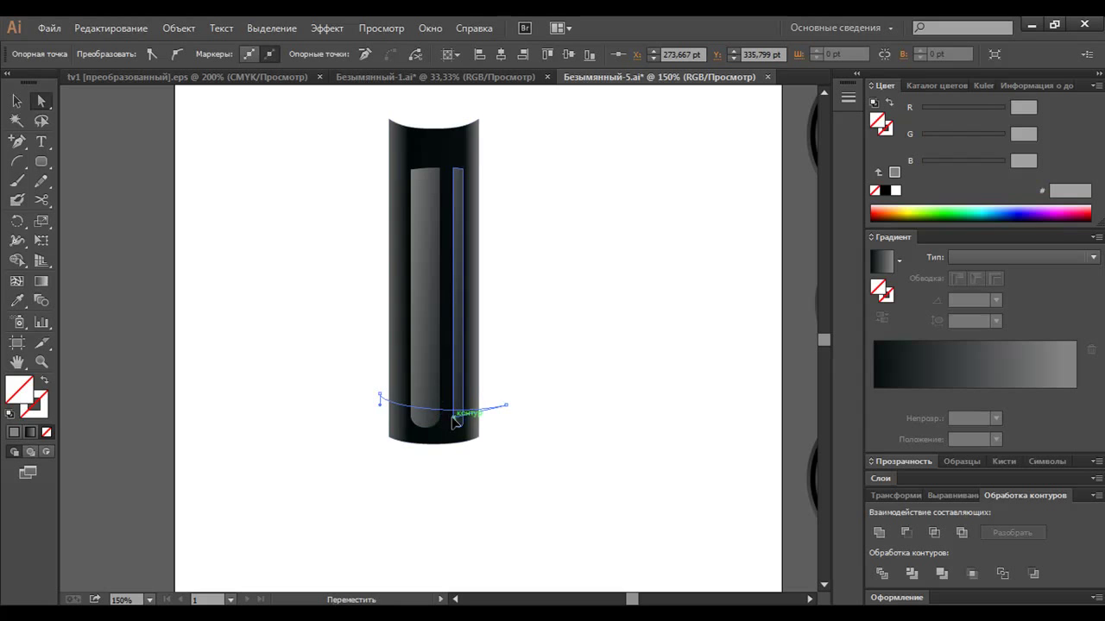
drag(379, 398, 374, 408)
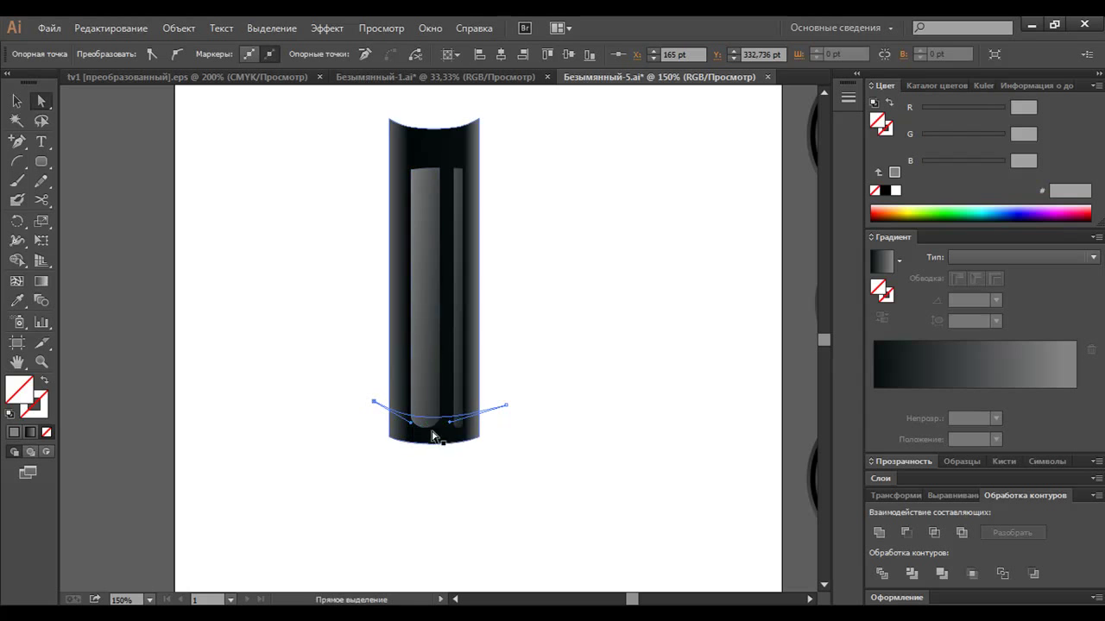
Divide the strips along the bottom arc, ungroup, and delete the rounded bottom pieces
shift+click(452, 403)
click(882, 573)
right_click(460, 365)
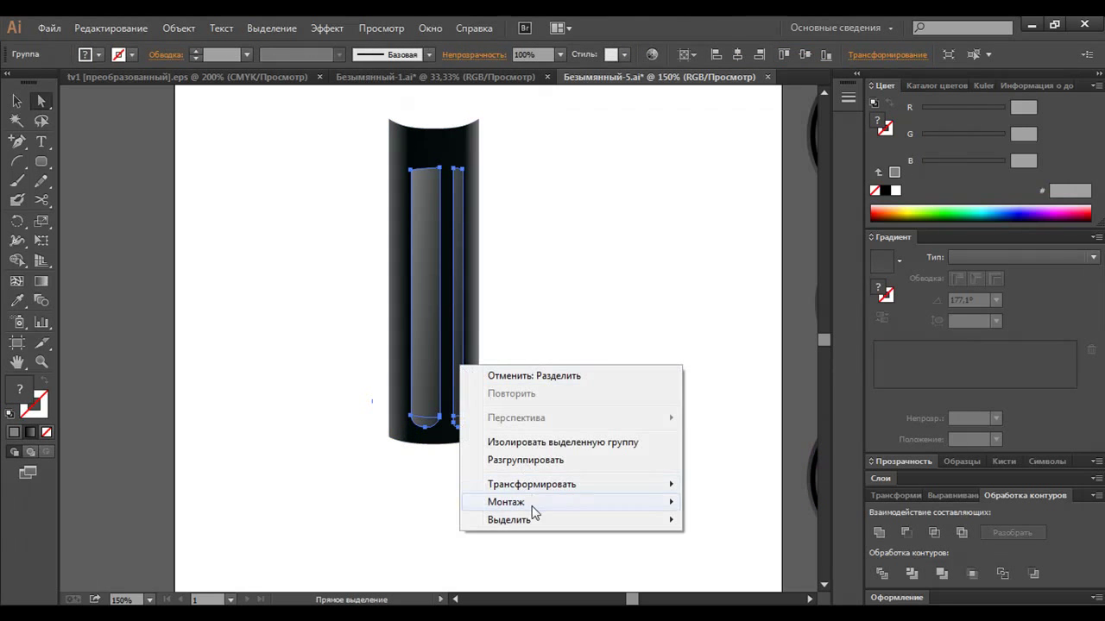
click(518, 460)
click(483, 433)
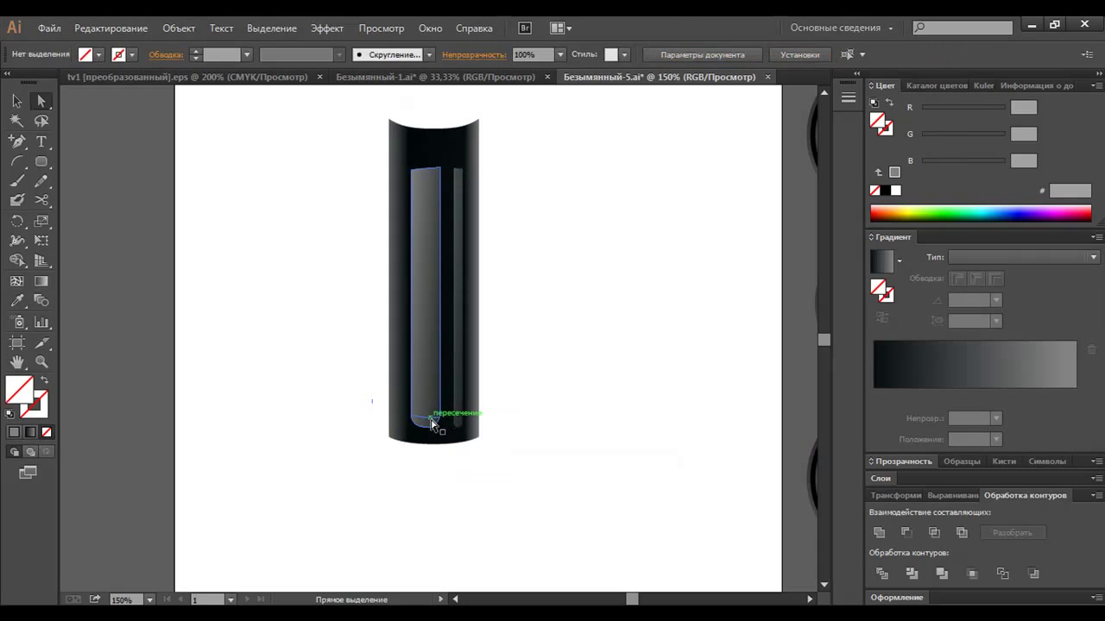
click(431, 421)
click(452, 429)
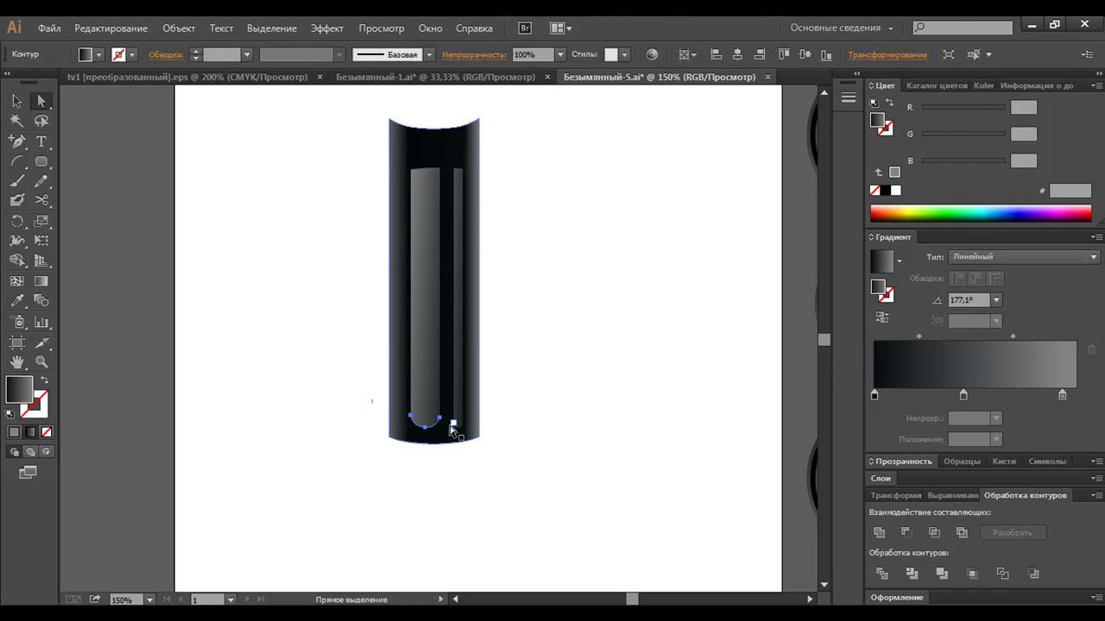
key(v)
key(Delete)
drag(433, 429, 515, 426)
Nudge the left highlight strip slightly to the left
scroll(519, 432, up, 2)
click(423, 415)
key(Left)
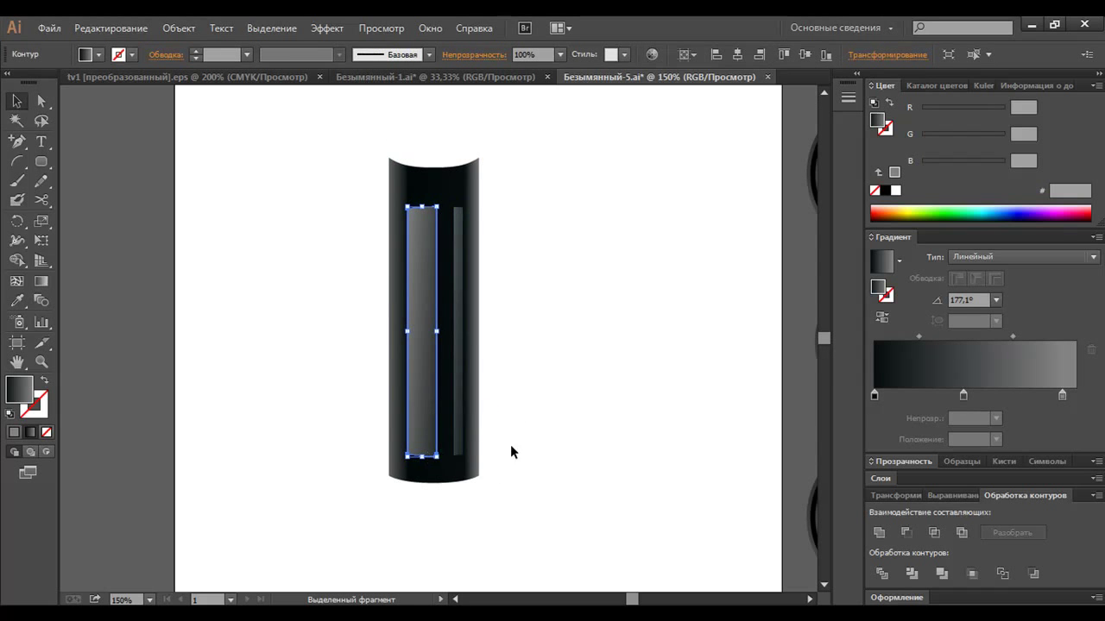
Stretch both highlight strips down slightly
click(511, 453)
click(460, 434)
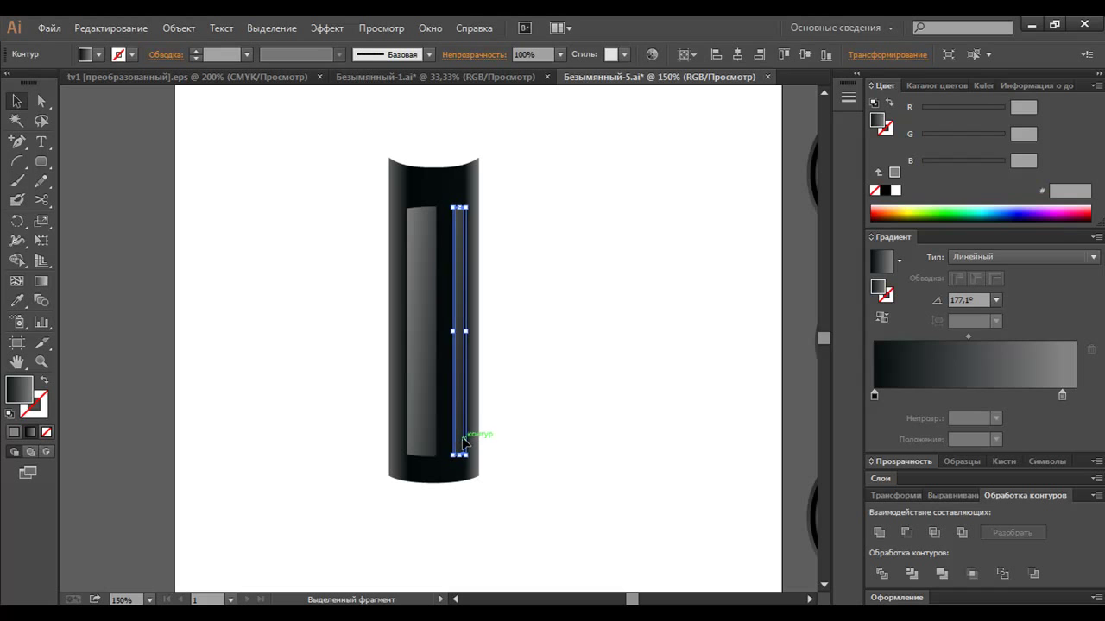
shift+click(429, 424)
drag(435, 456, 436, 460)
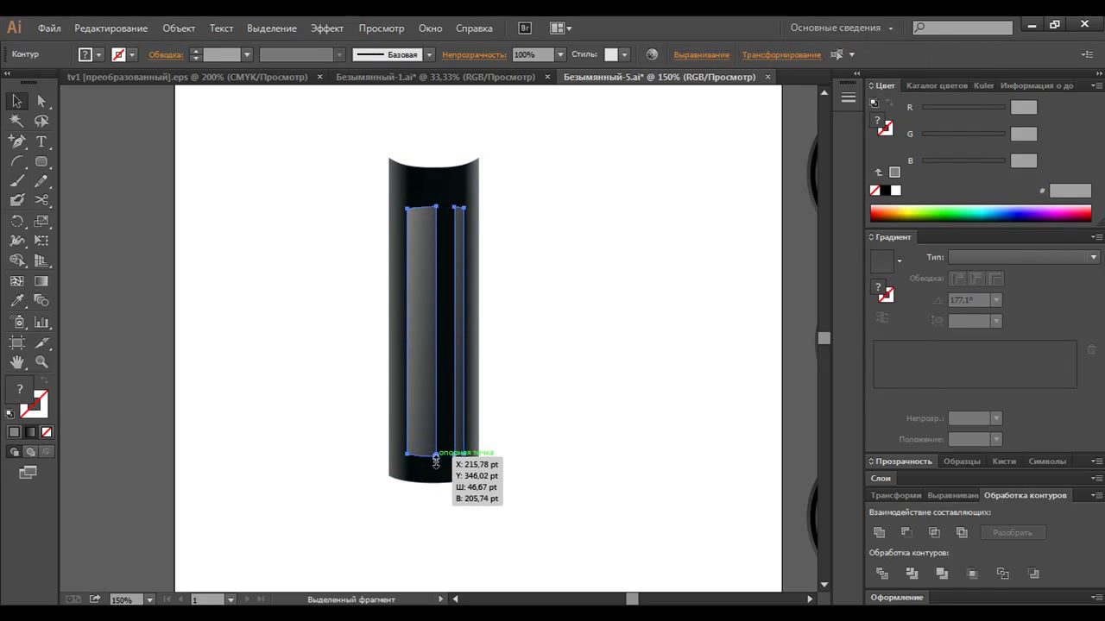
click(577, 437)
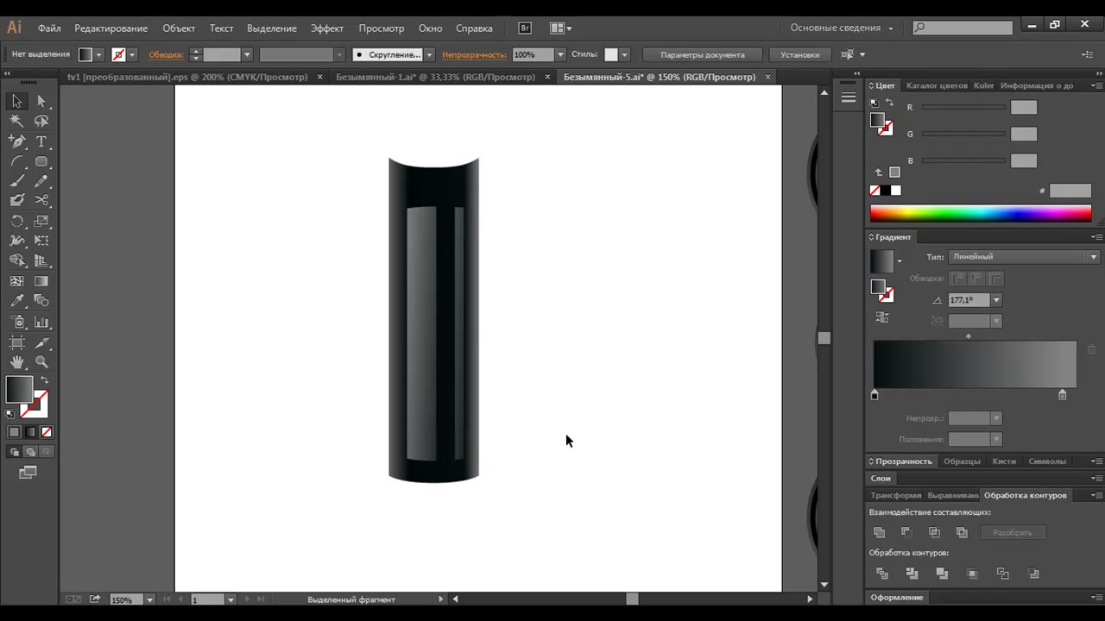
Re-drag the wide left strip's gradient to adjust its shading
click(422, 404)
key(g)
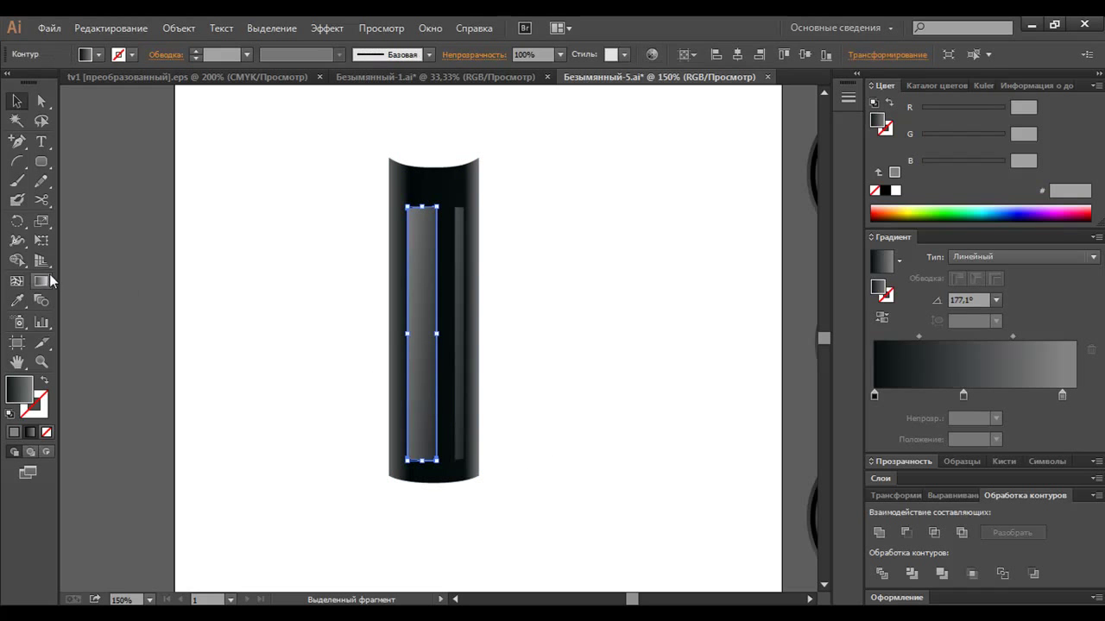
drag(413, 337, 425, 337)
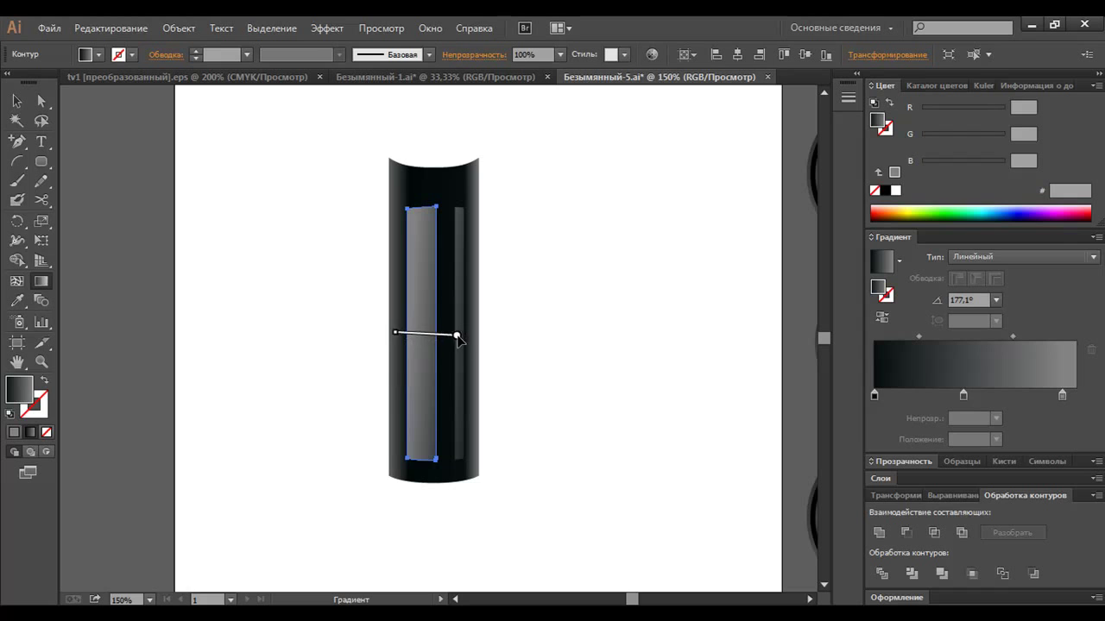
drag(411, 337, 411, 335)
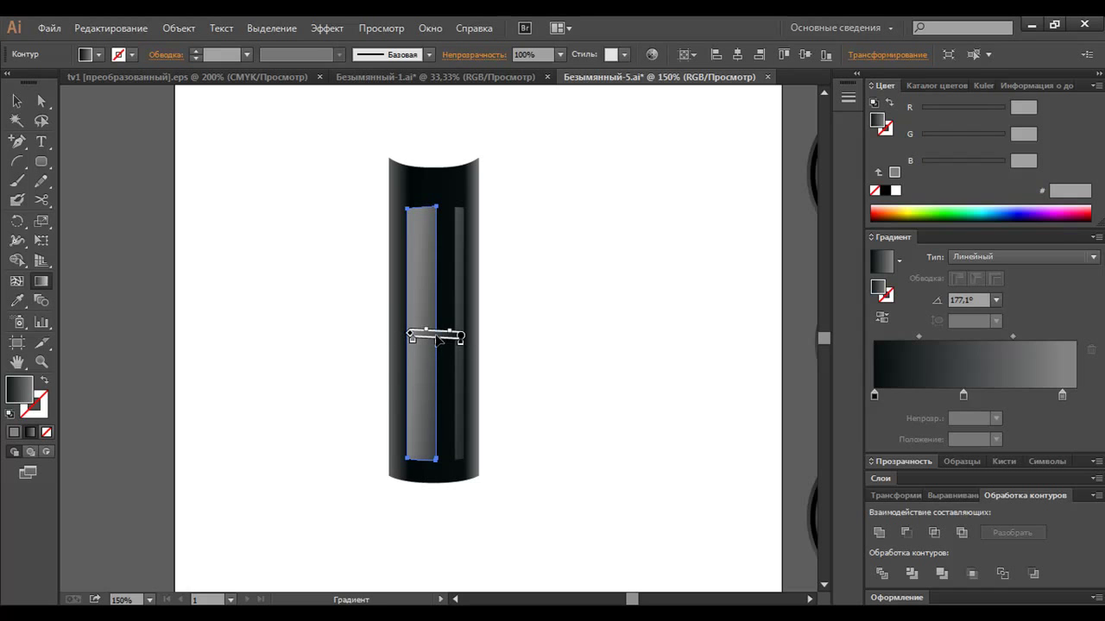
Reposition the thin right strip's gradient, undoing the horizontal redraw
key(v)
click(464, 348)
key(g)
drag(384, 334, 438, 334)
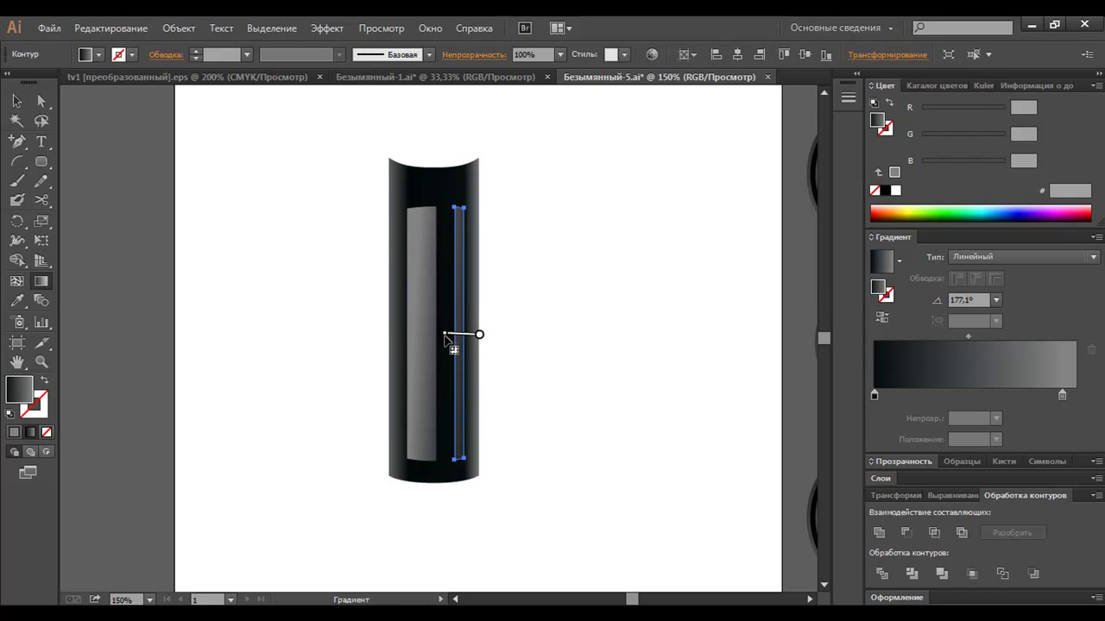
mouse_move(474, 334)
mouse_down()
mouse_move(446, 335)
mouse_move(461, 336)
mouse_up()
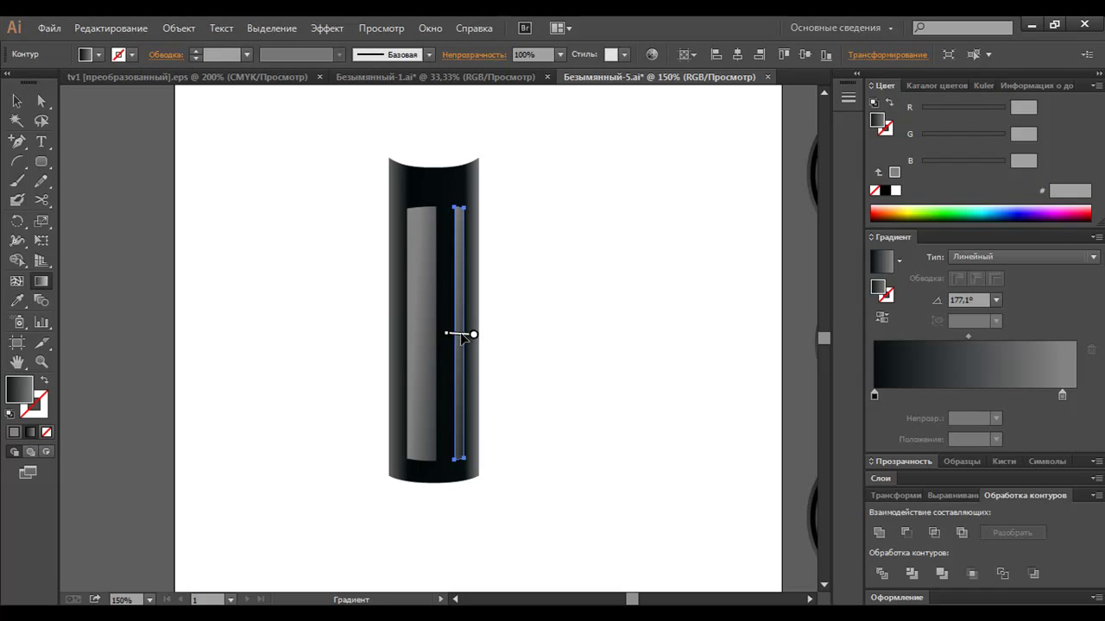
drag(462, 335, 503, 334)
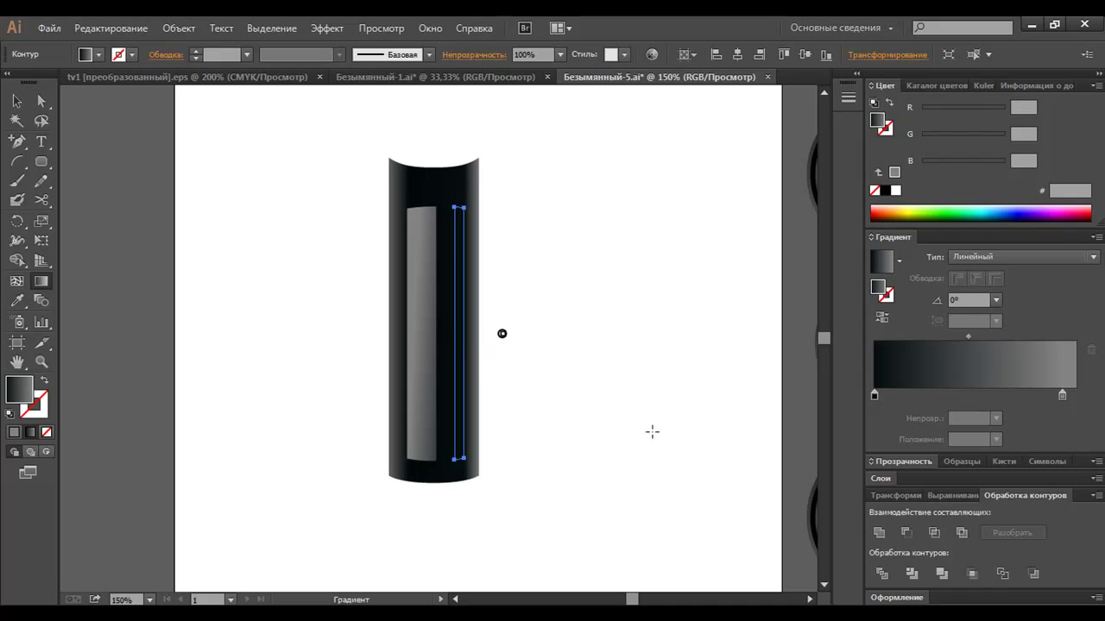
key(v)
key(ctrl+z)
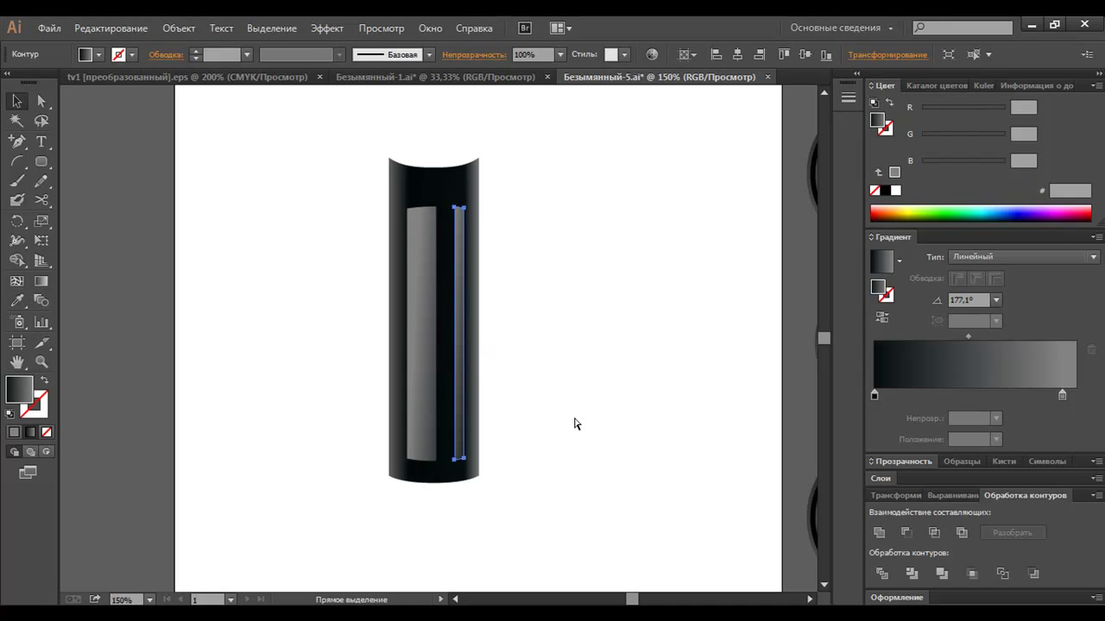
click(573, 420)
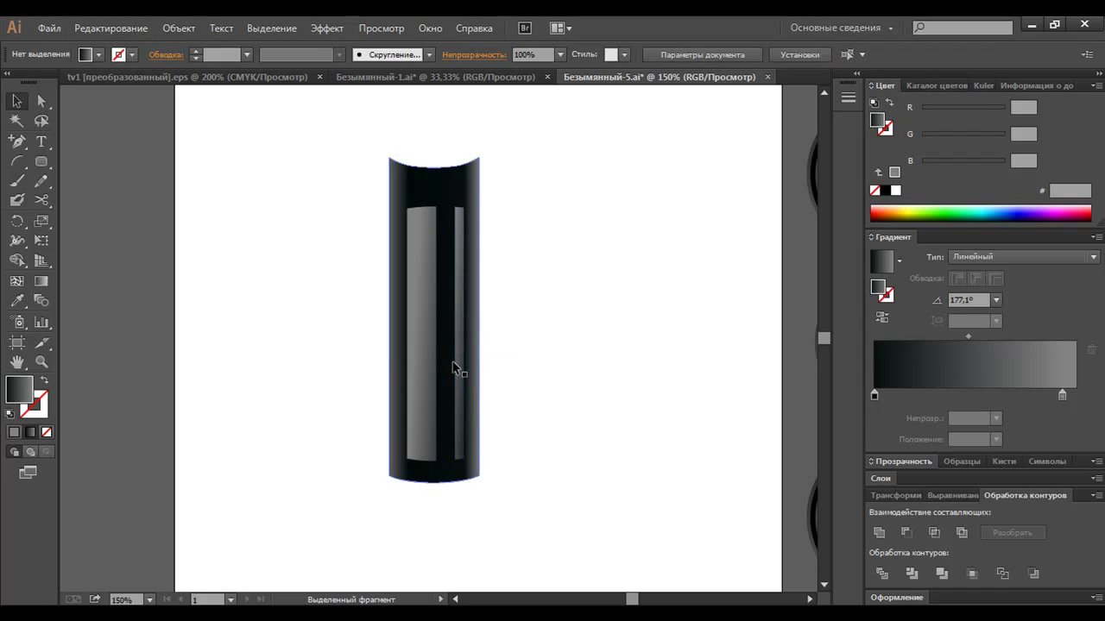
Move the body's near-black 060e0e gradient stops to about 23% and 89%
click(438, 190)
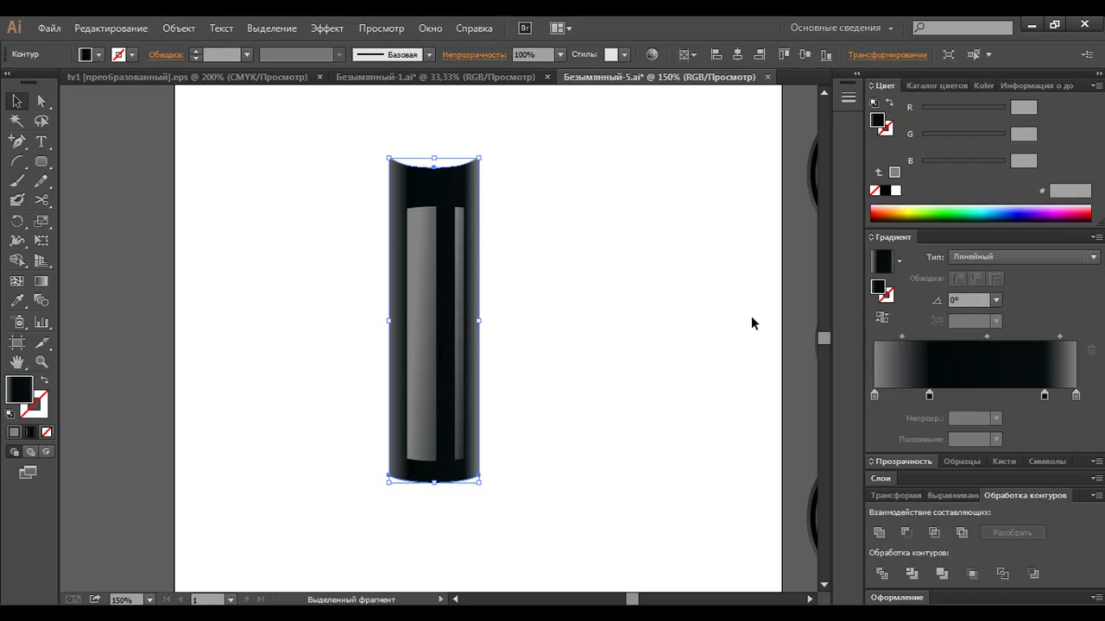
mouse_move(933, 397)
mouse_down()
mouse_move(916, 395)
mouse_move(931, 388)
mouse_up()
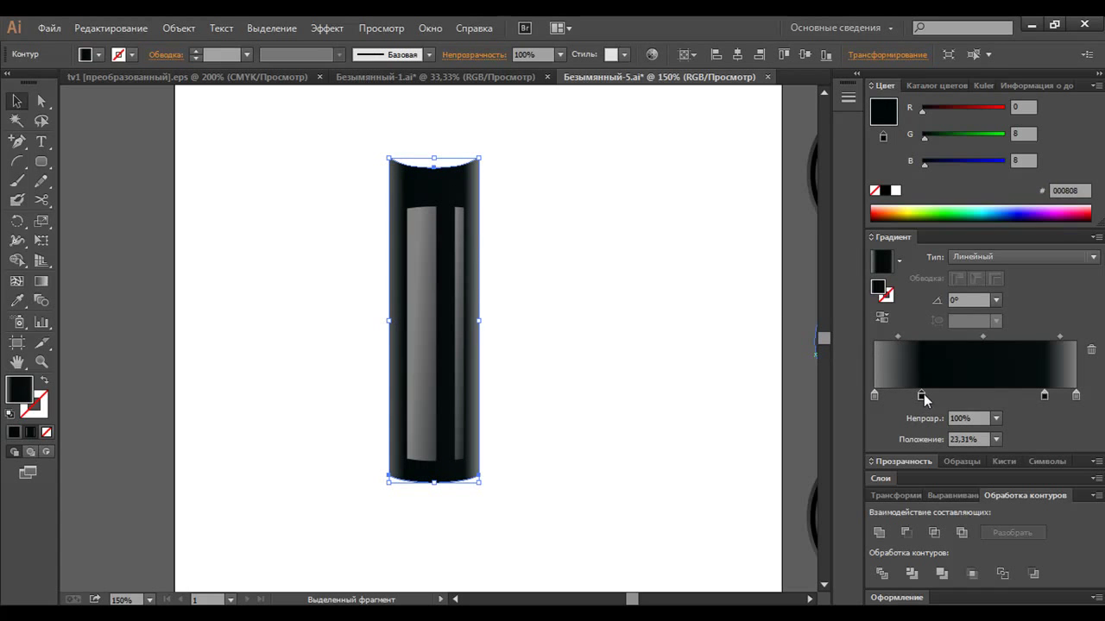
drag(1045, 395, 1053, 396)
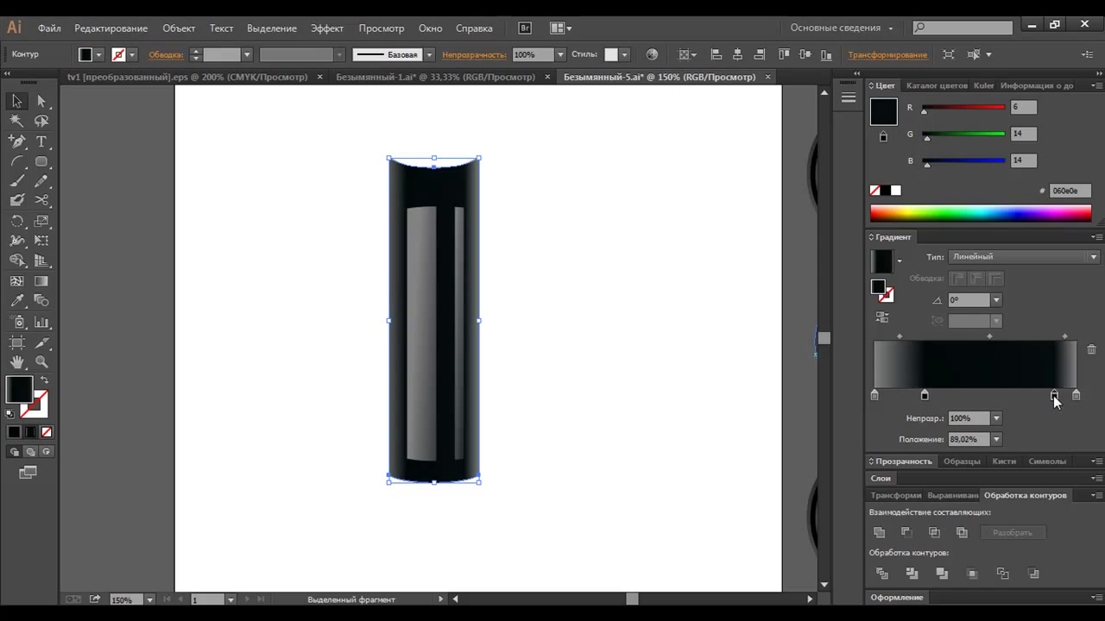
click(527, 308)
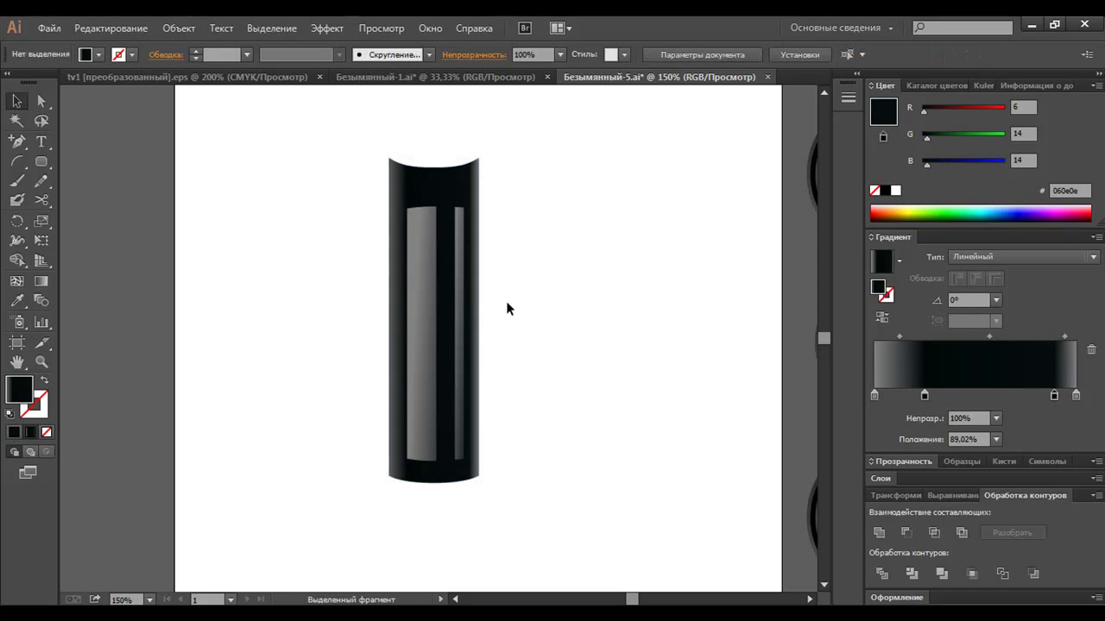
Nudge the thin and wide highlight strips into place
drag(459, 293, 463, 298)
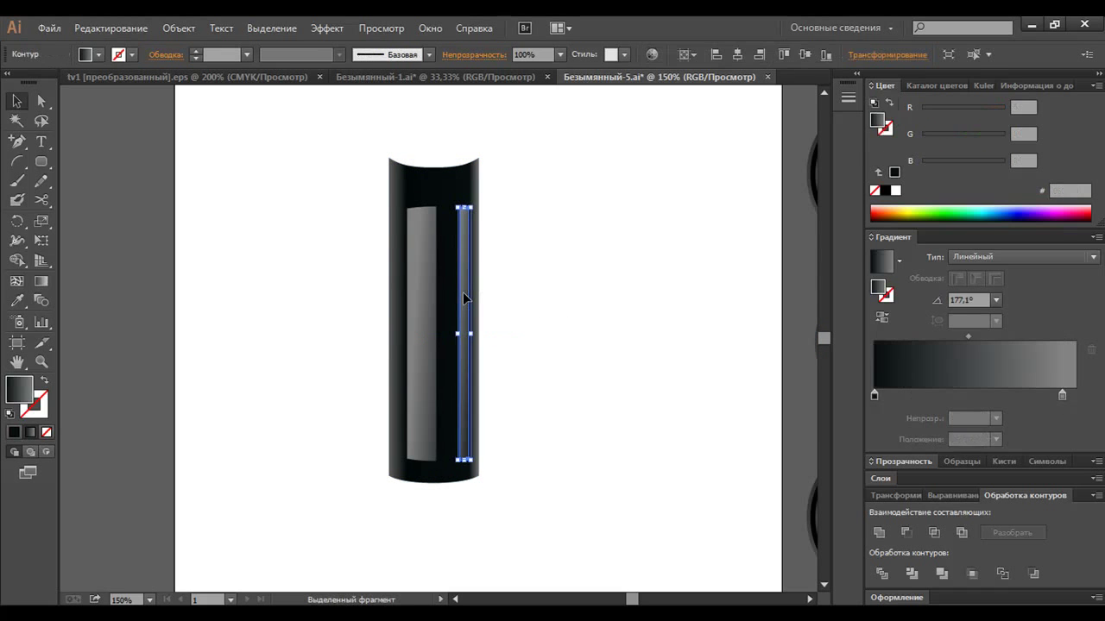
click(533, 310)
click(416, 311)
key(Left)
key(Left)
key(Left)
key(Left)
key(Left)
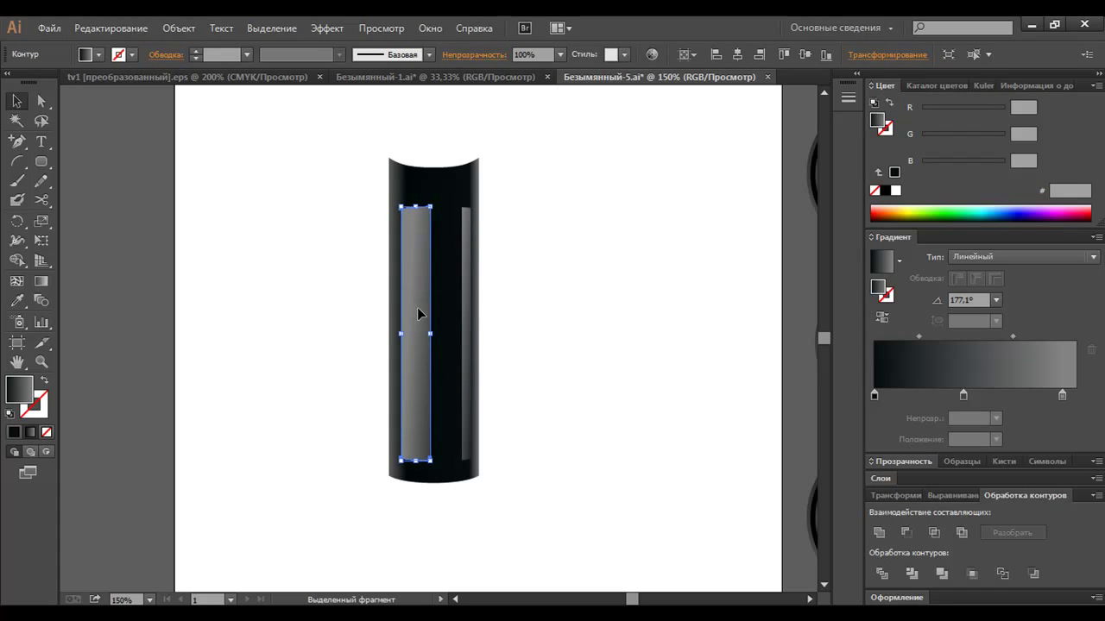
click(519, 348)
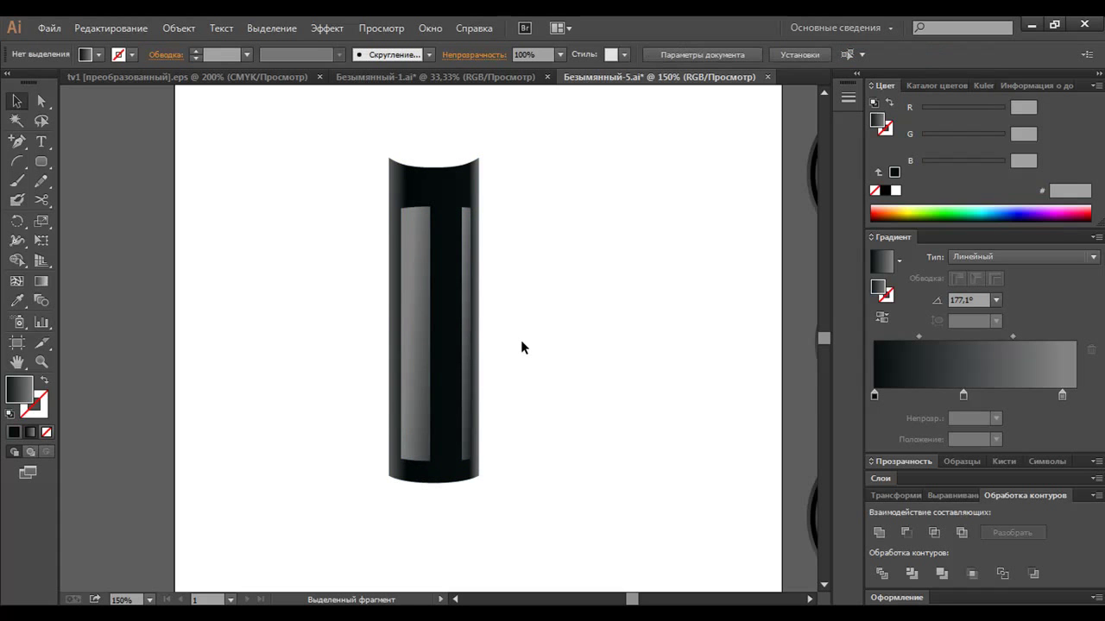
key(ctrl+minus)
key(ctrl+minus)
Draw a wide flat rectangle below the cylinder as the floor
key(ctrl+plus)
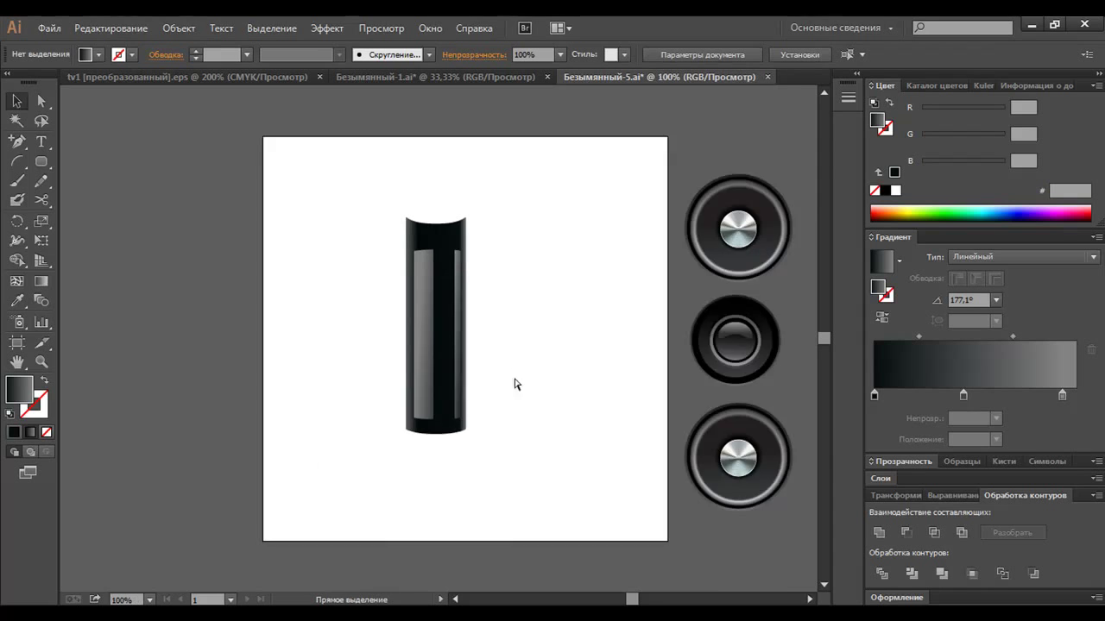
key(ctrl+plus)
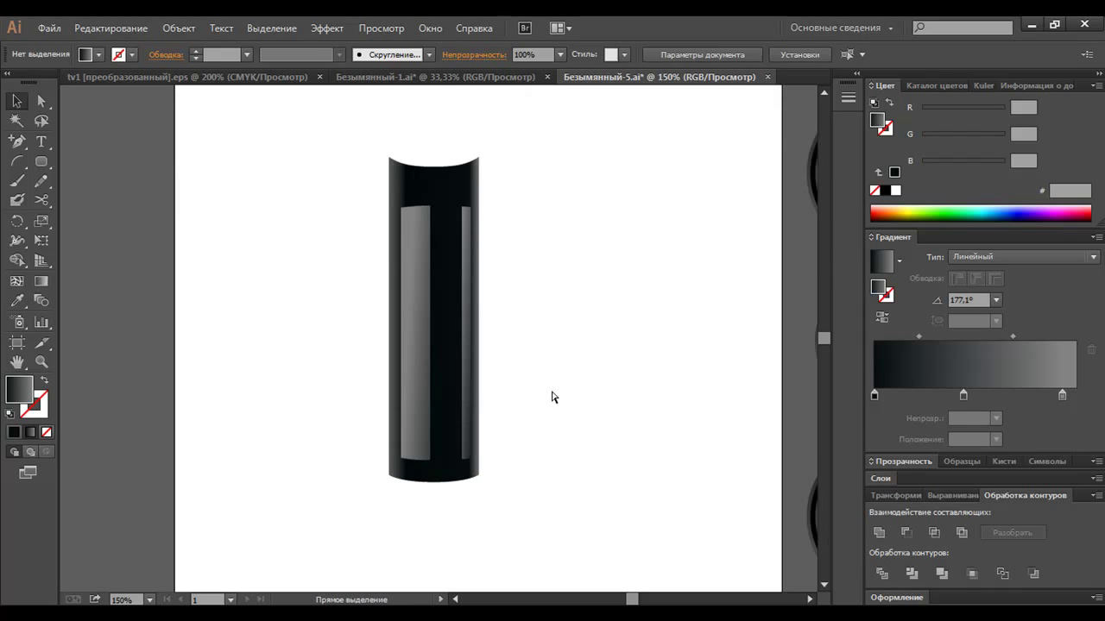
key(ctrl+minus)
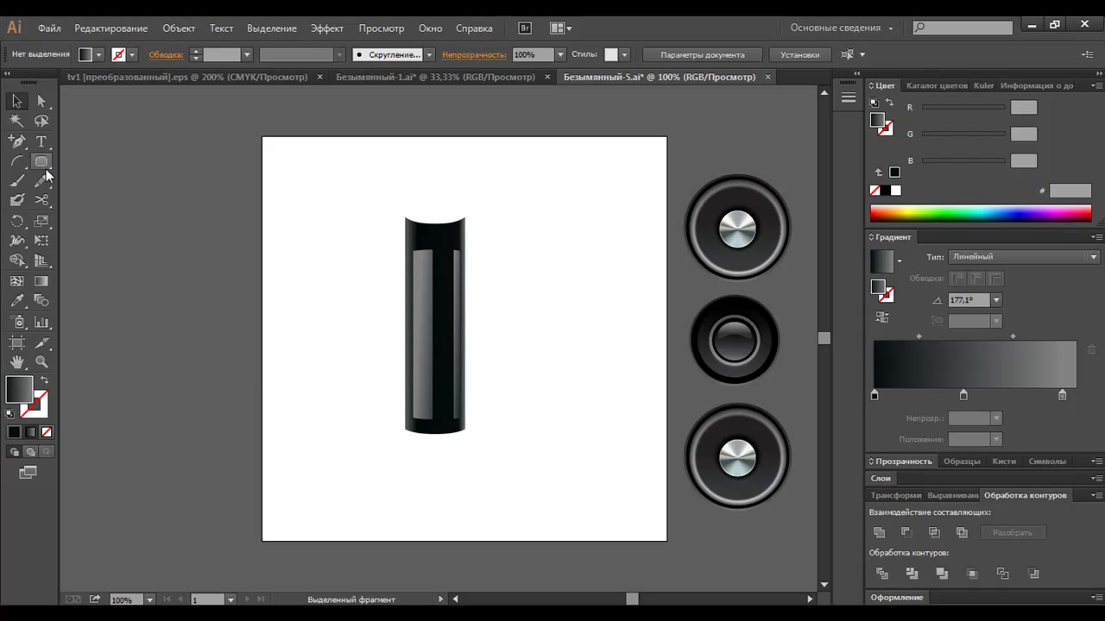
drag(40, 162, 95, 158)
drag(313, 455, 576, 525)
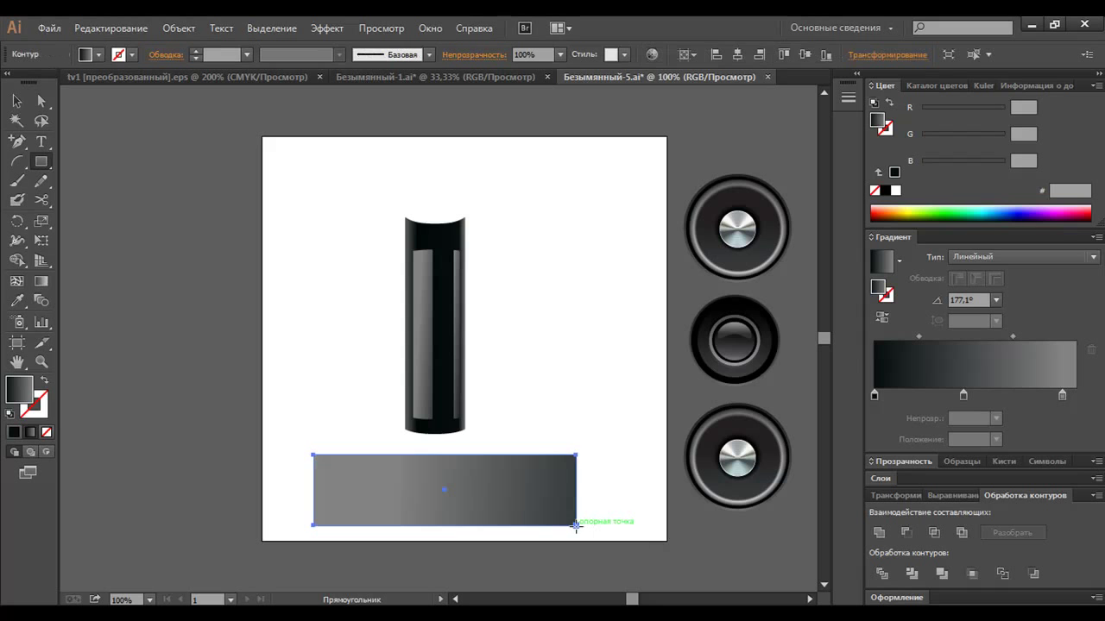
Give the floor a warm grey 5b5454 to near-black gradient and raise it slightly
key(v)
click(874, 396)
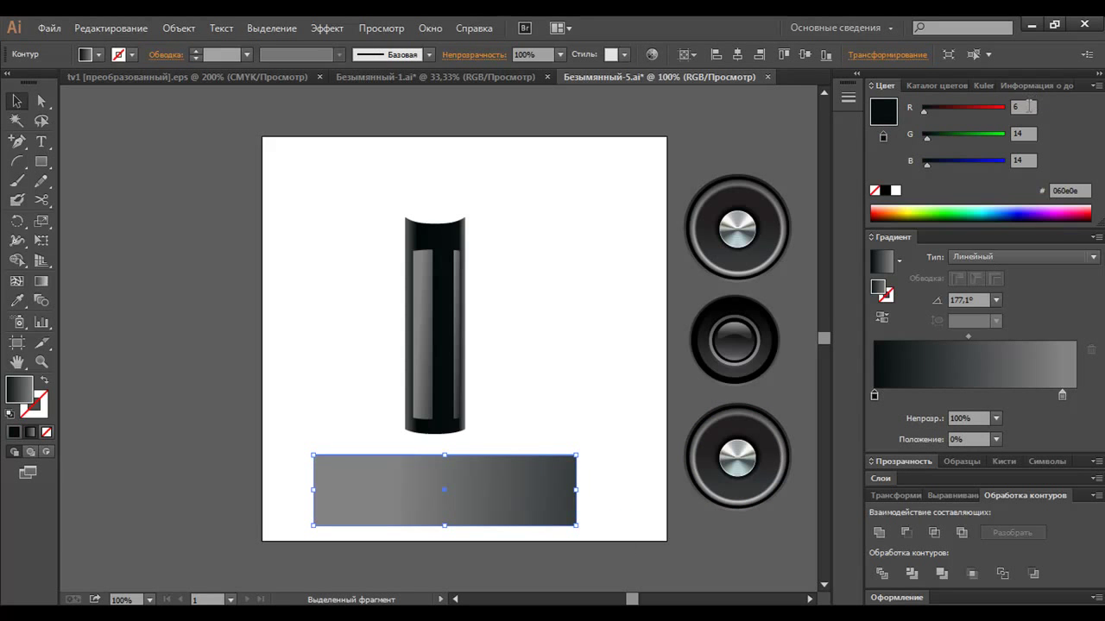
key(Tab)
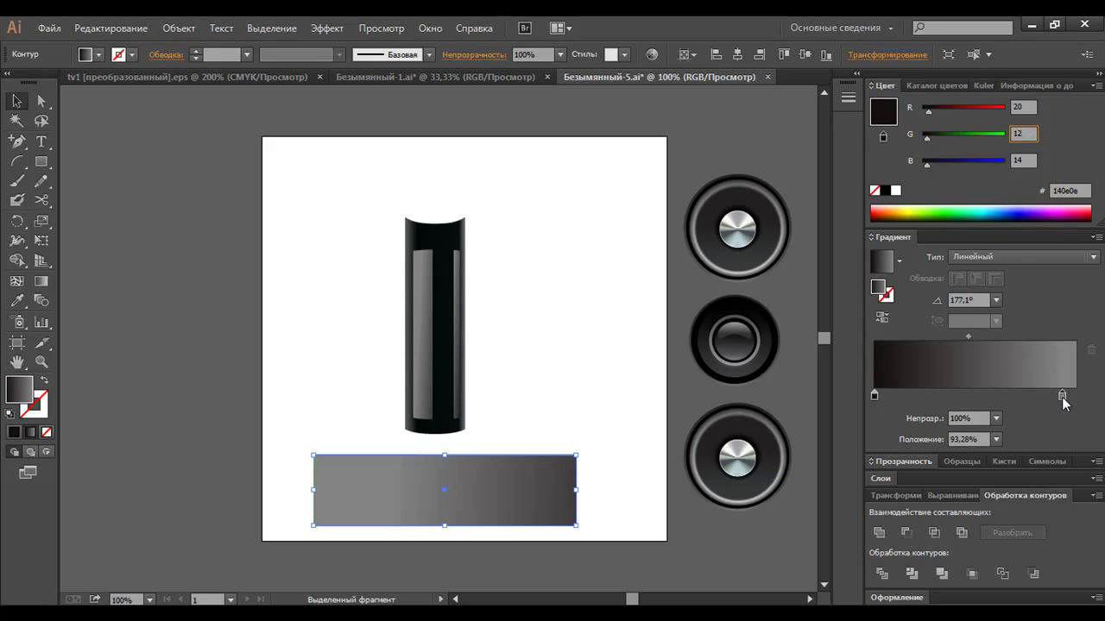
drag(1060, 397, 1076, 394)
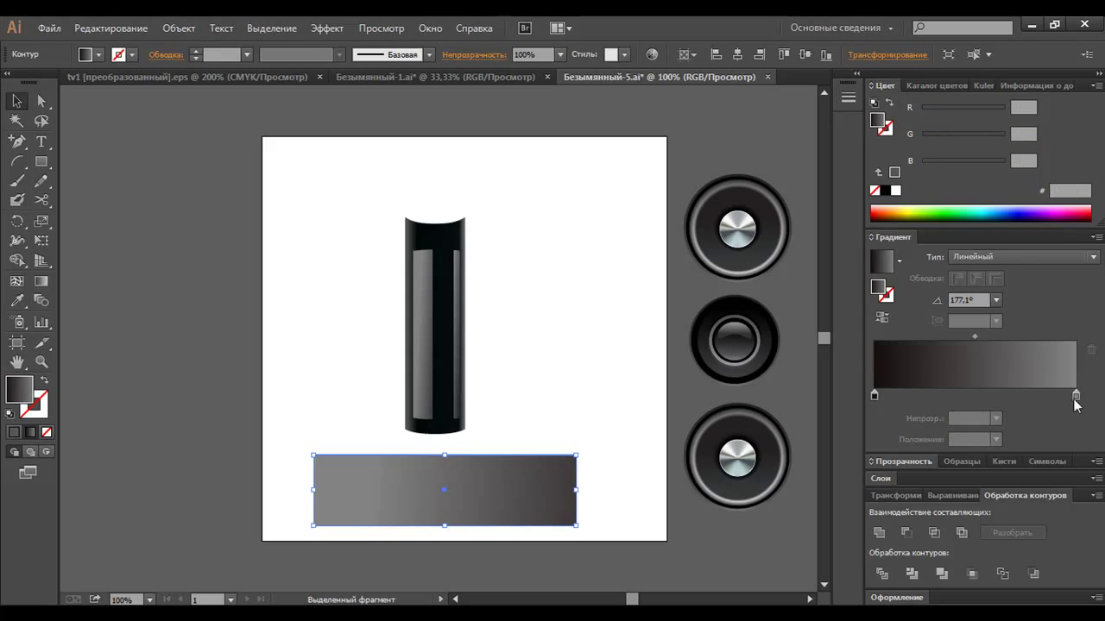
click(1075, 397)
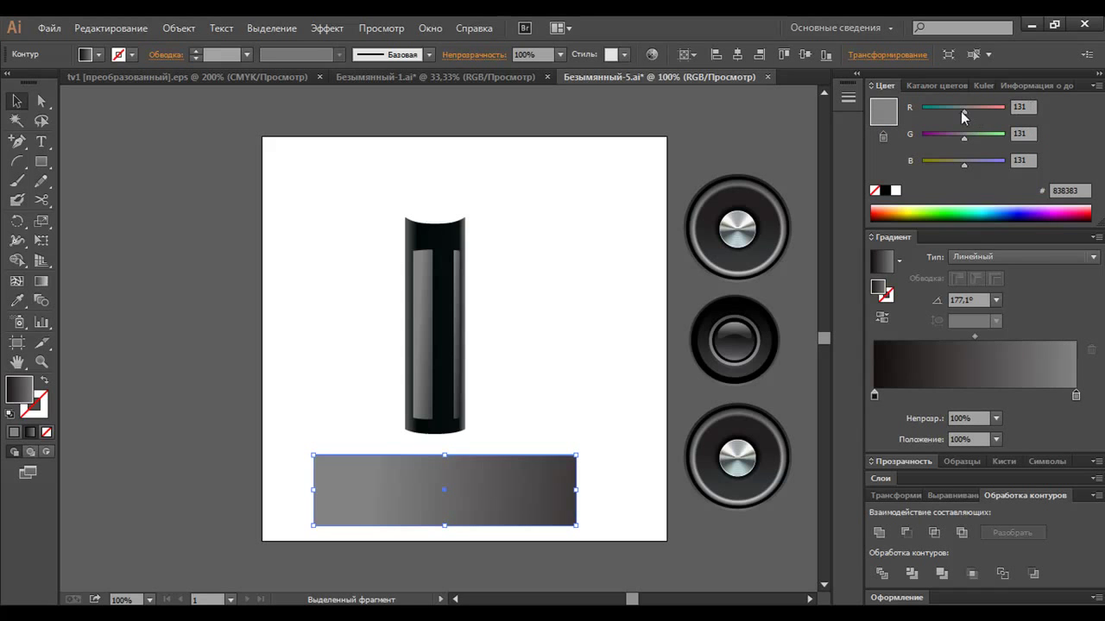
drag(962, 113, 949, 113)
drag(947, 112, 948, 165)
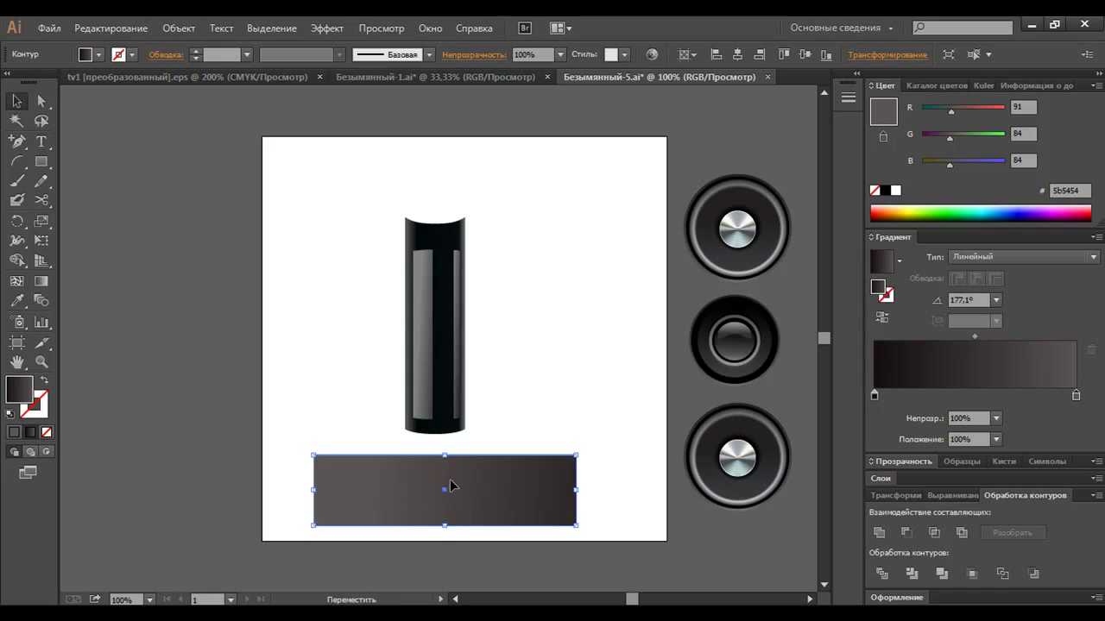
drag(453, 486, 453, 481)
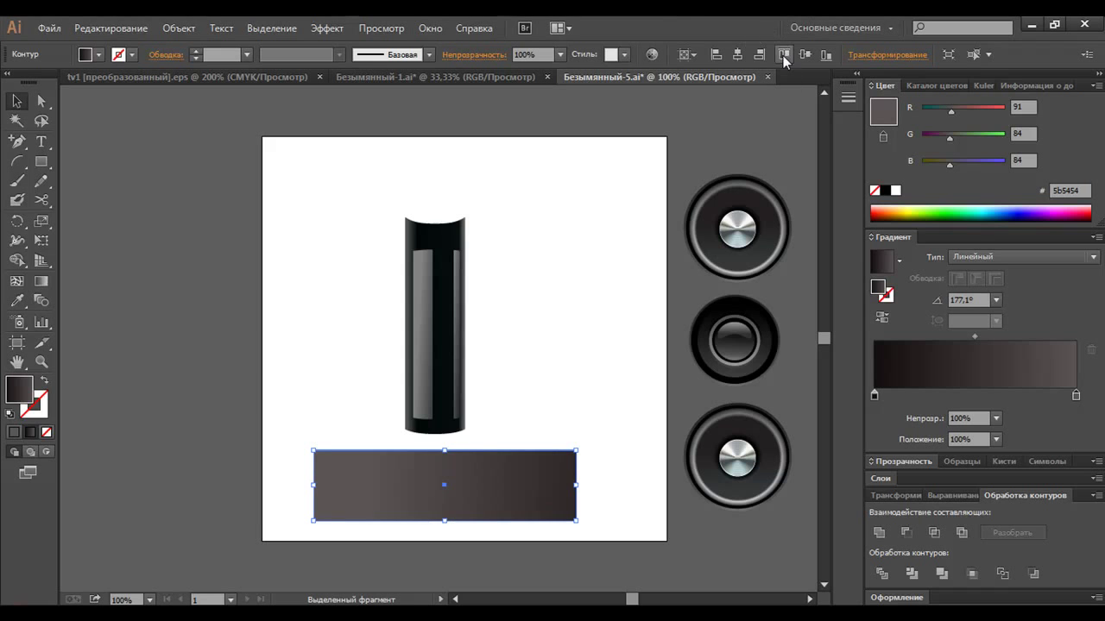
drag(443, 520, 444, 501)
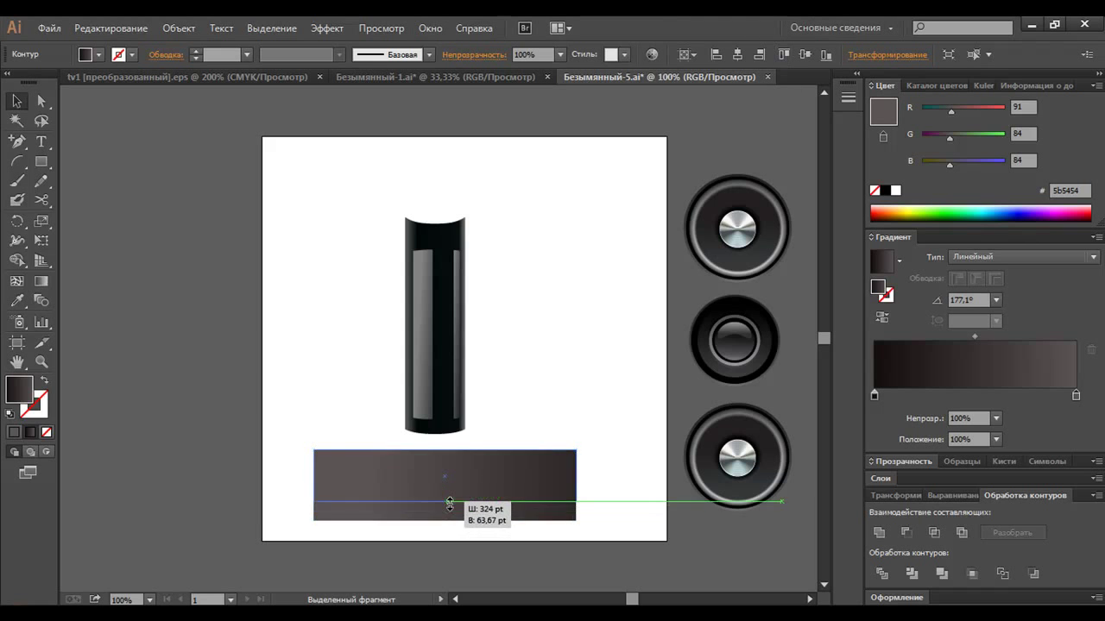
click(41, 241)
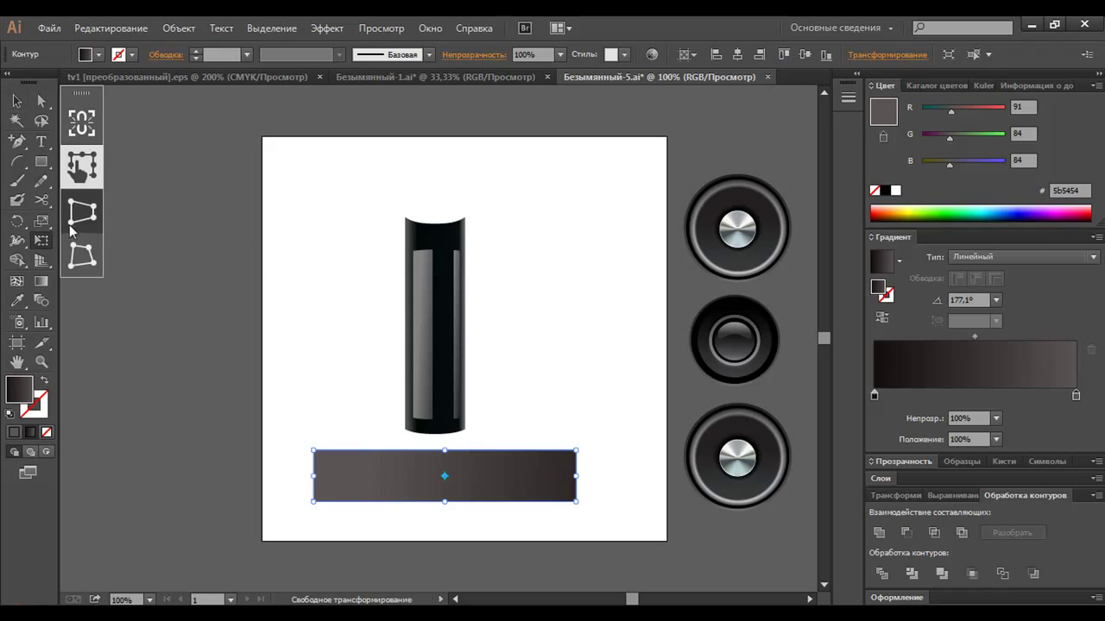
click(82, 213)
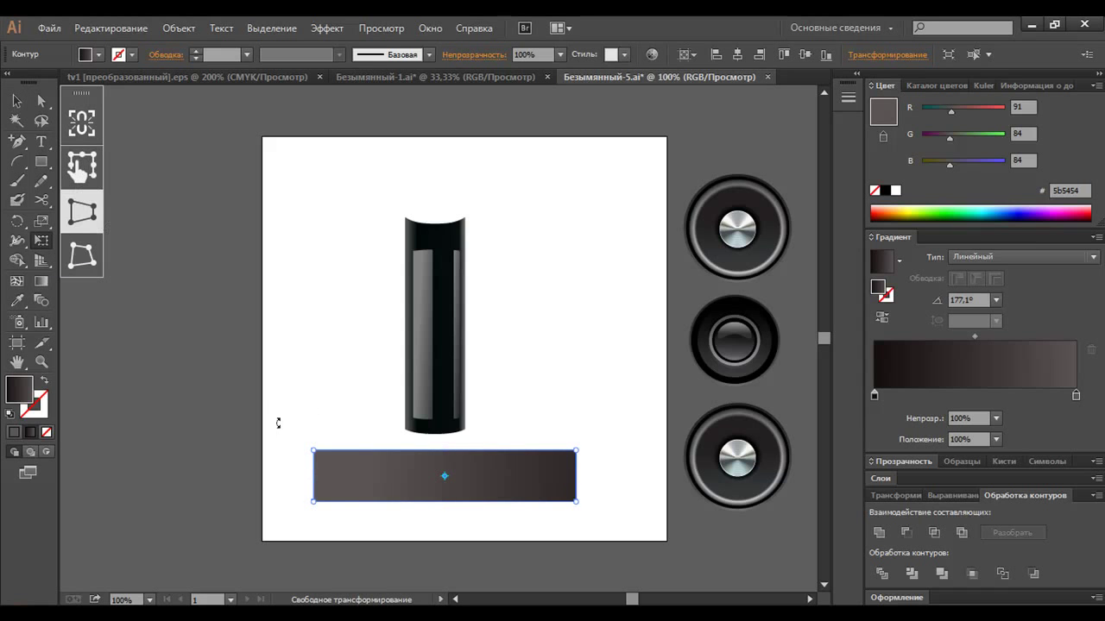
drag(314, 450, 336, 451)
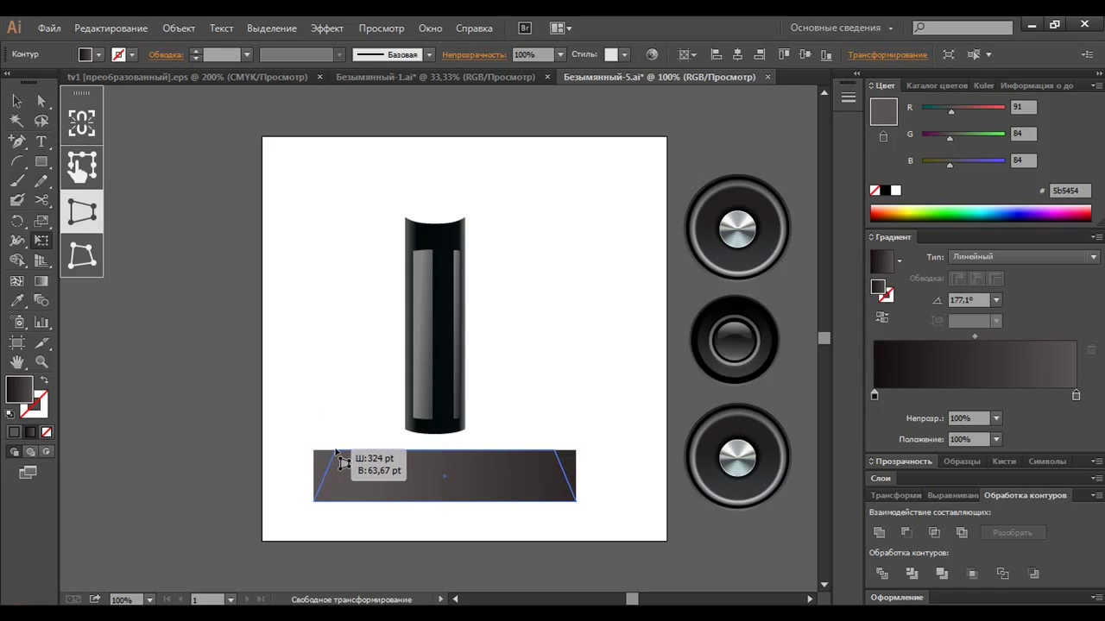
drag(336, 452, 336, 448)
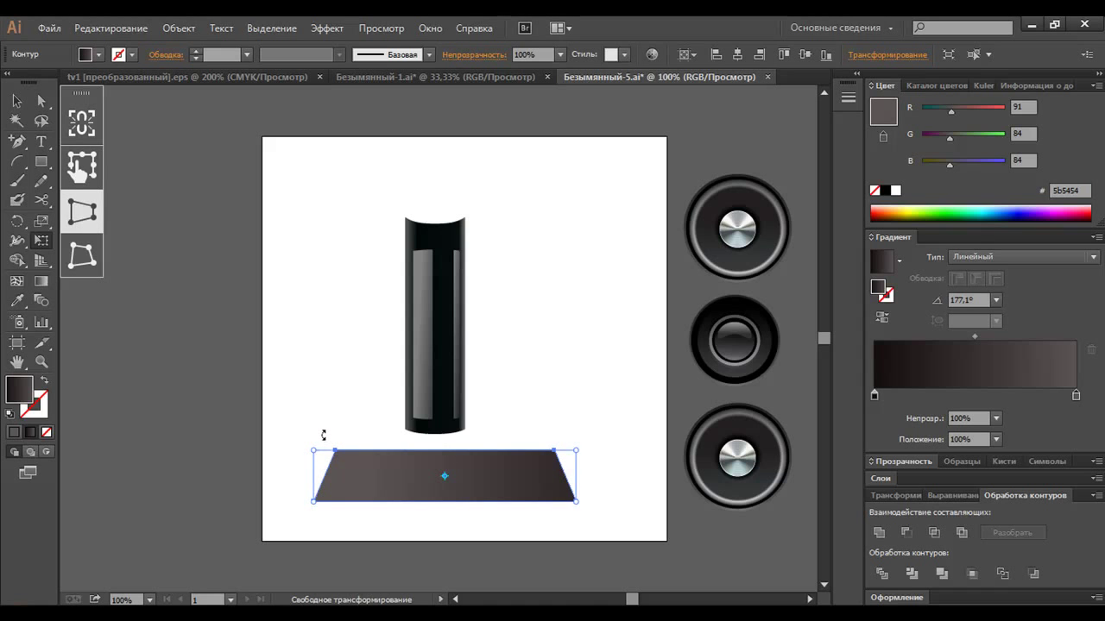
key(v)
drag(444, 502, 454, 457)
right_click(455, 452)
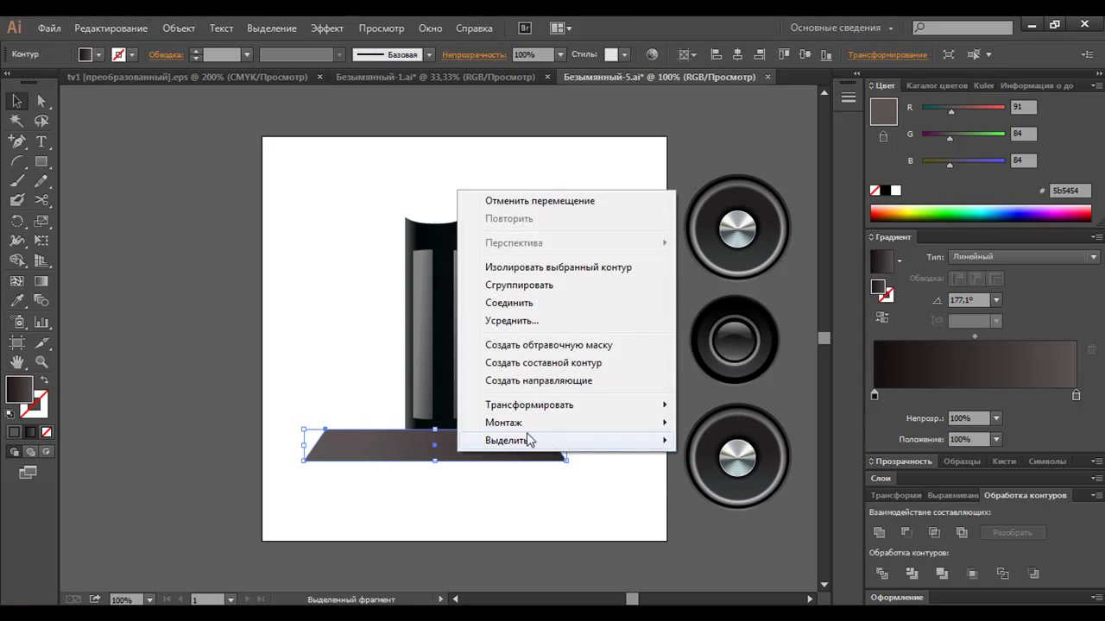
click(777, 473)
click(633, 480)
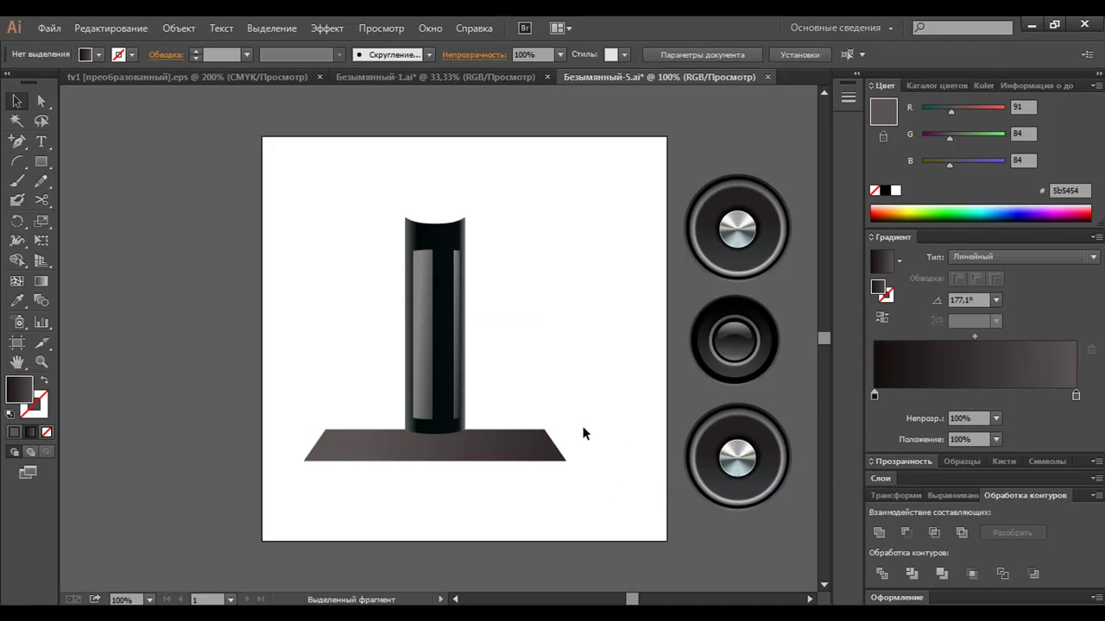
Reflect a copy of the cylinder and strips downward from its bottom anchor
drag(387, 360, 507, 367)
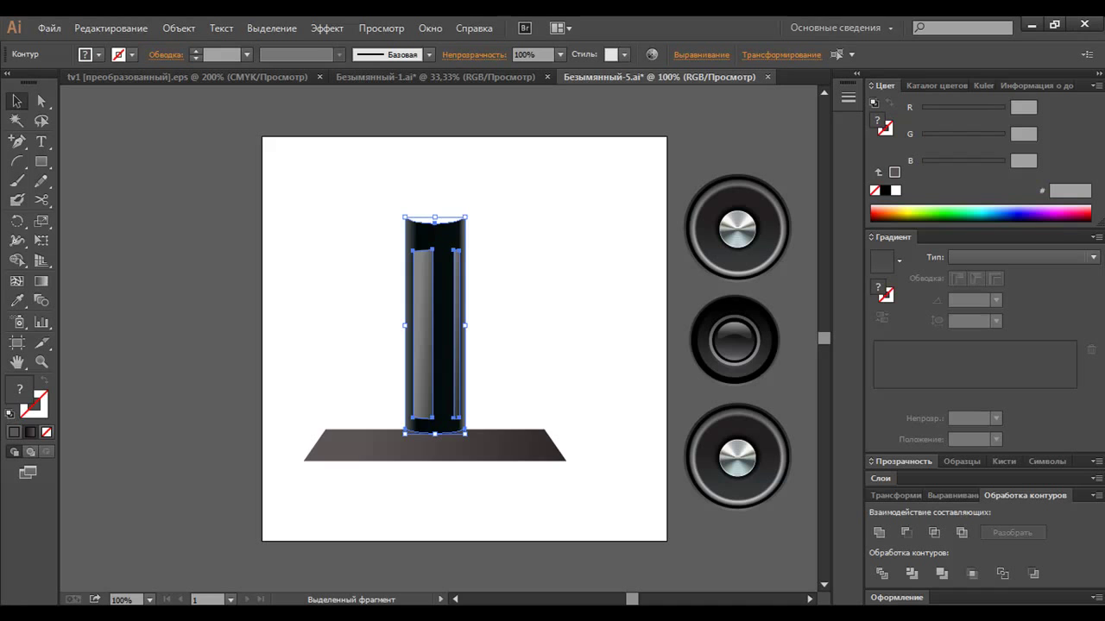
drag(422, 351, 532, 333)
key(ctrl+z)
mouse_move(17, 221)
mouse_down()
mouse_move(47, 227)
mouse_move(55, 240)
mouse_up()
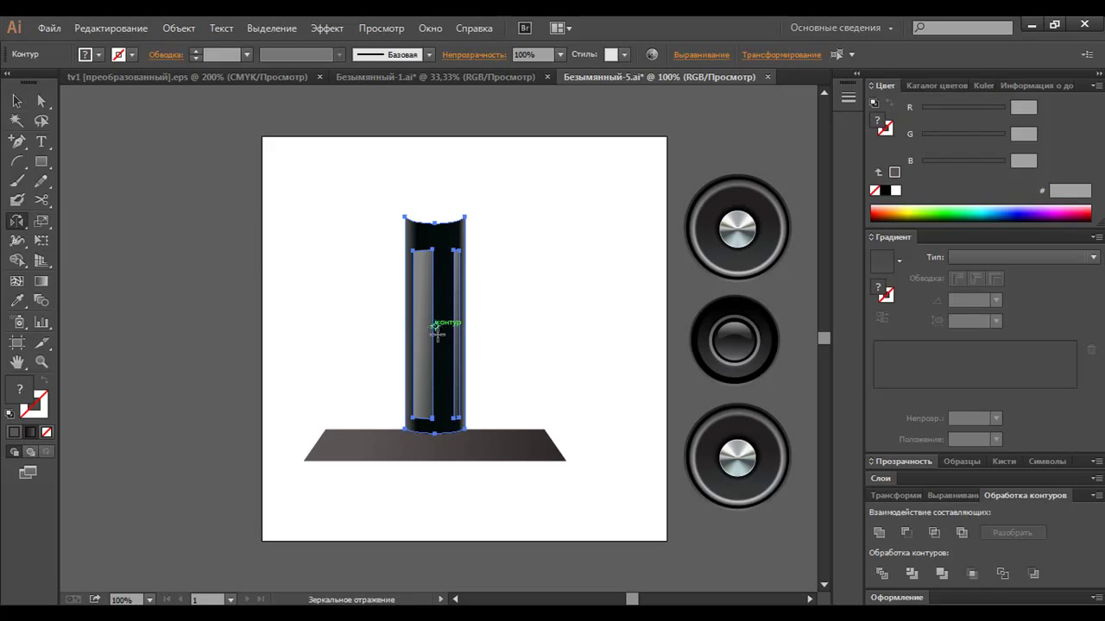
click(433, 429)
drag(445, 371, 439, 458)
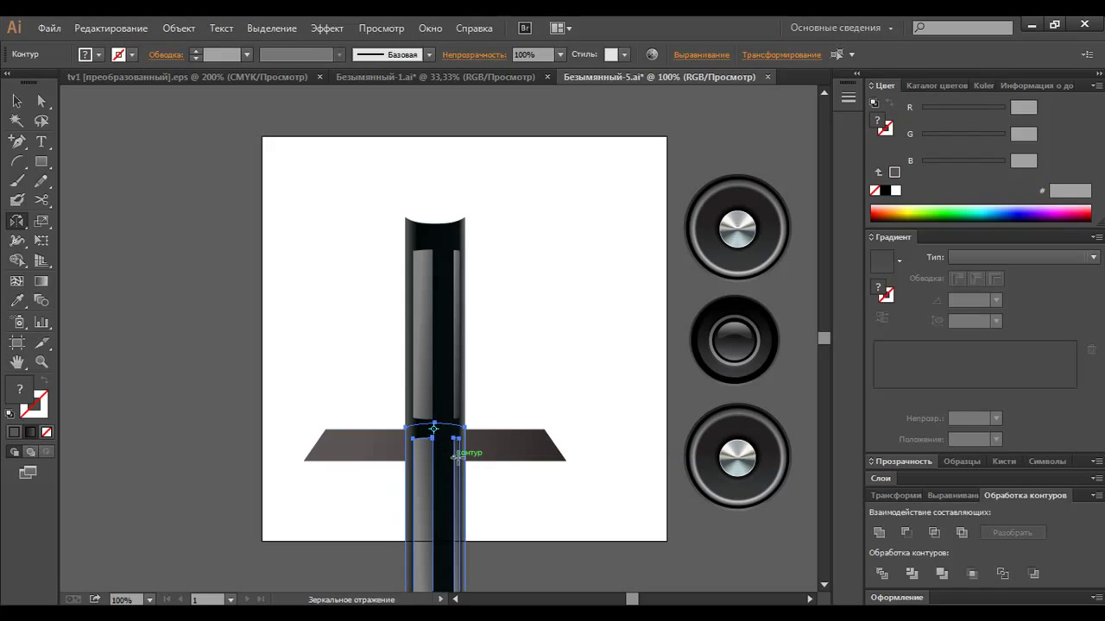
Try intersecting the floor with the reflected copy, then undo it
click(16, 101)
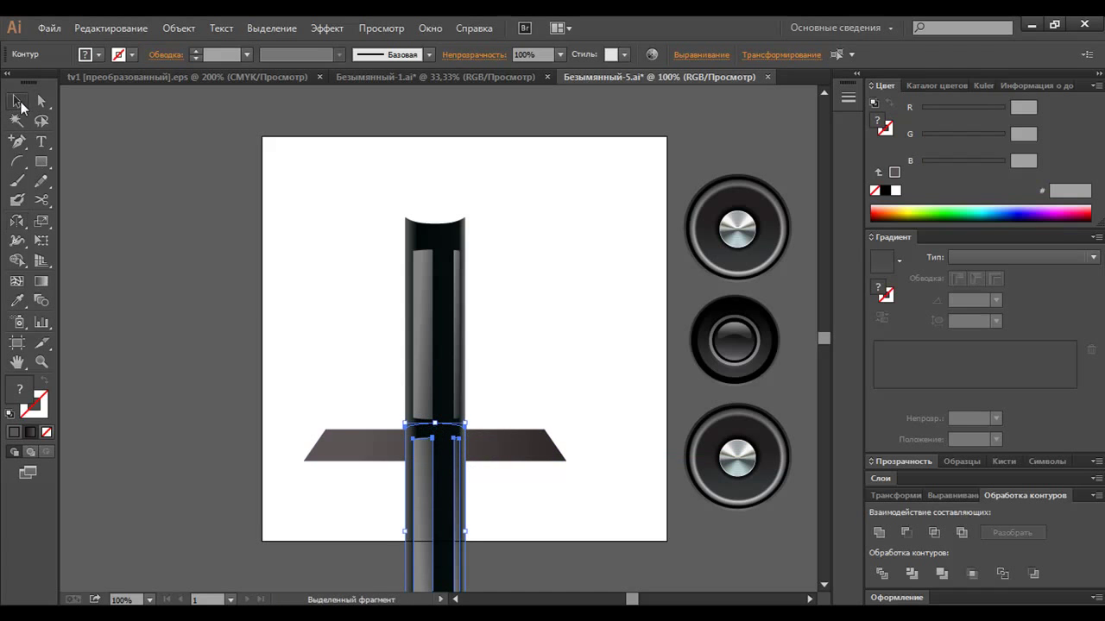
click(533, 441)
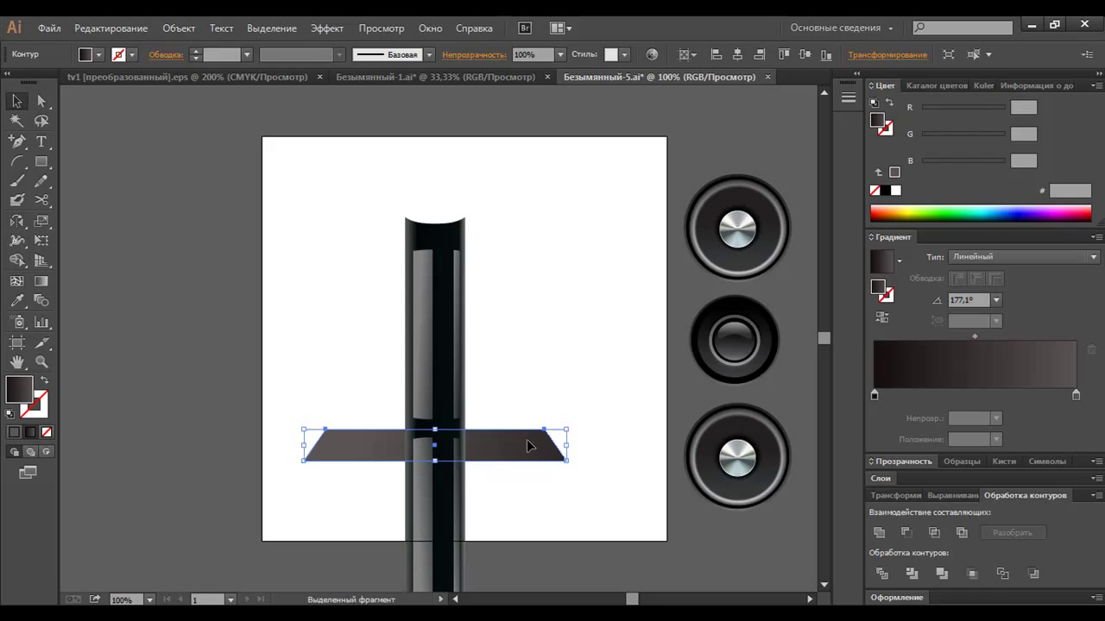
shift+click(442, 505)
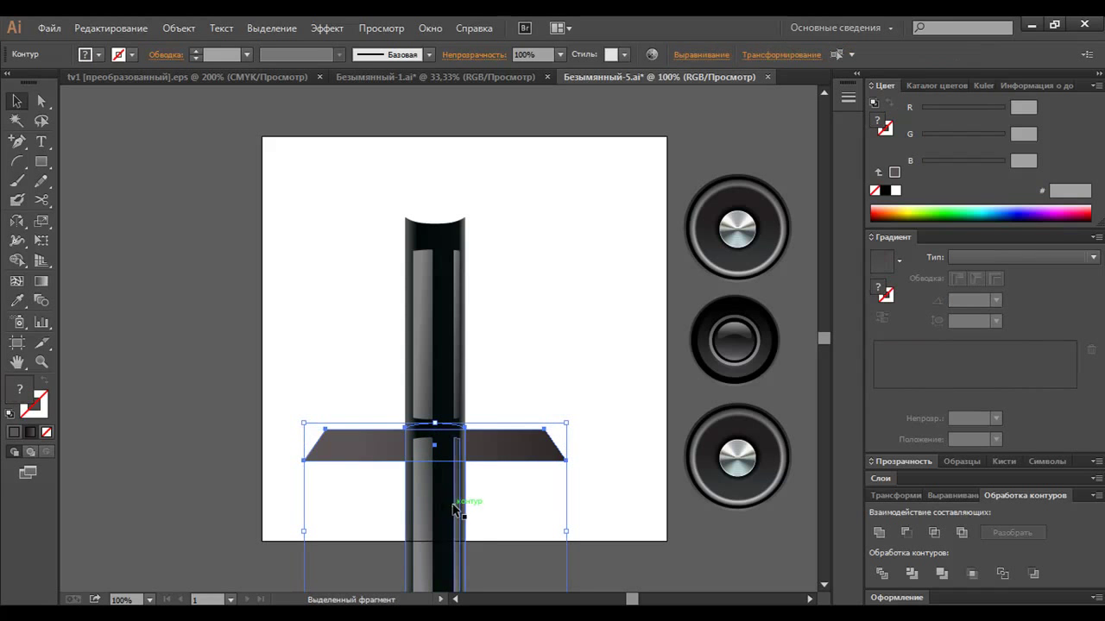
click(934, 533)
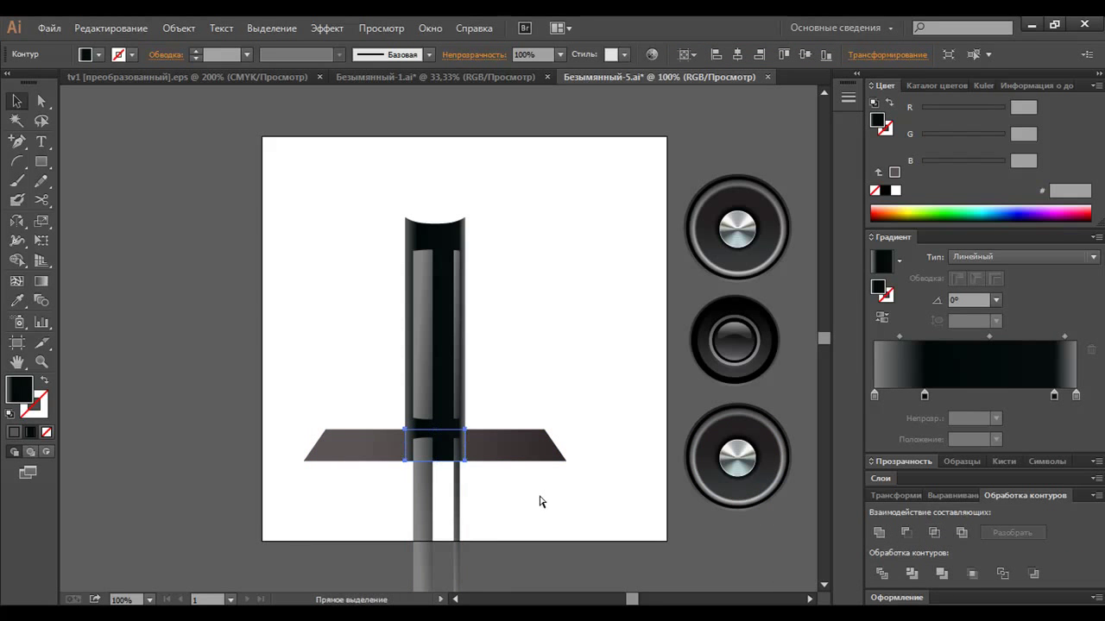
key(ctrl+z)
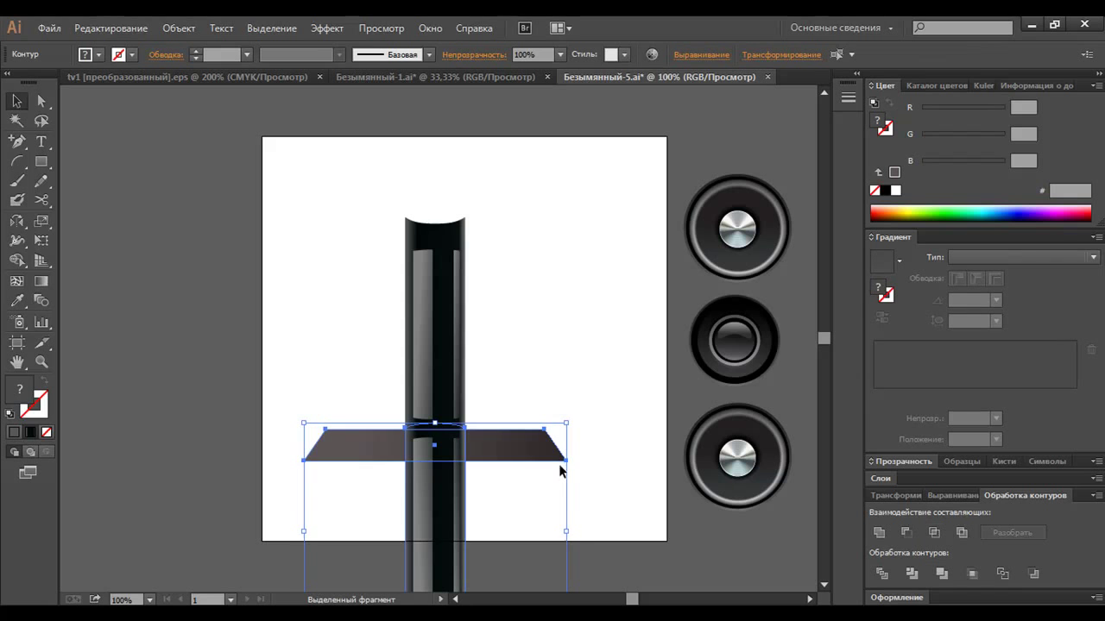
click(574, 473)
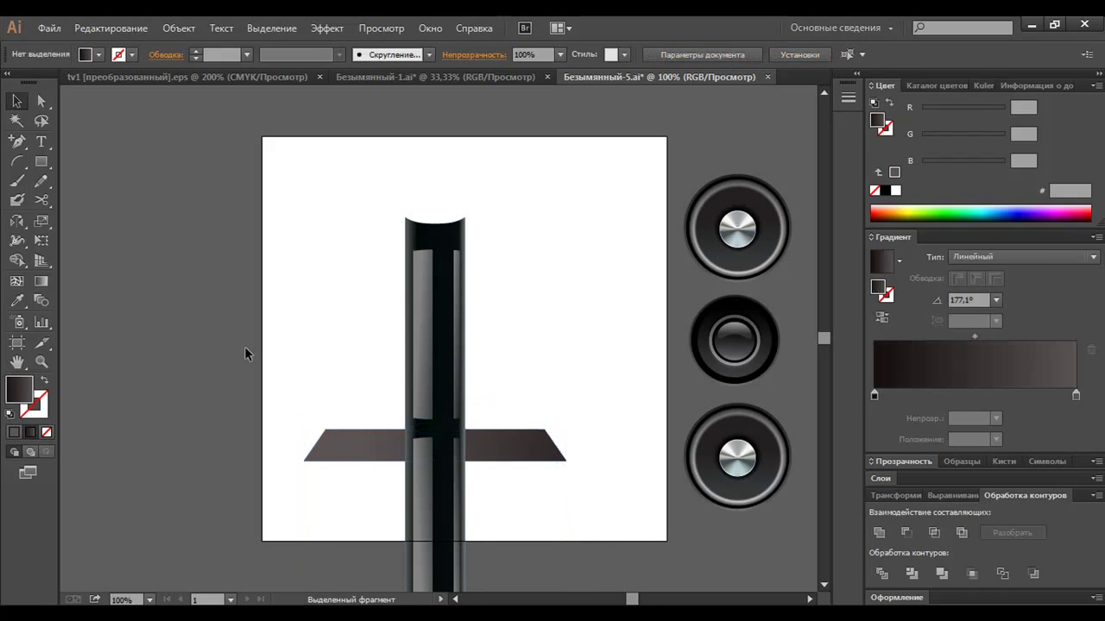
key(m)
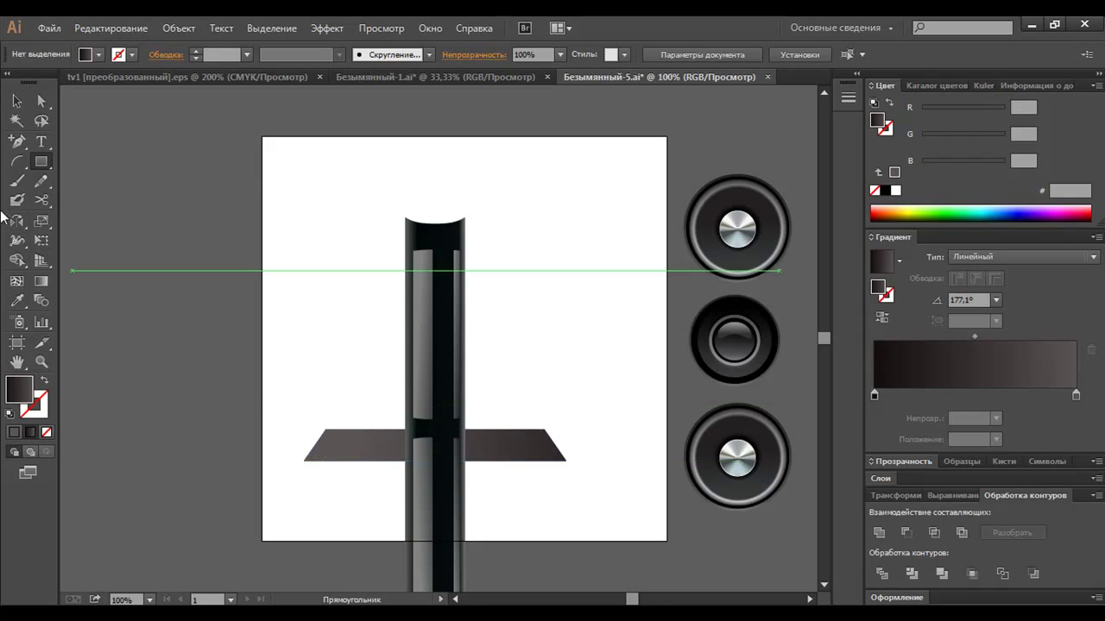
Erase across the reflected column at the floor's bottom edge and select the lower piece
drag(42, 204, 95, 199)
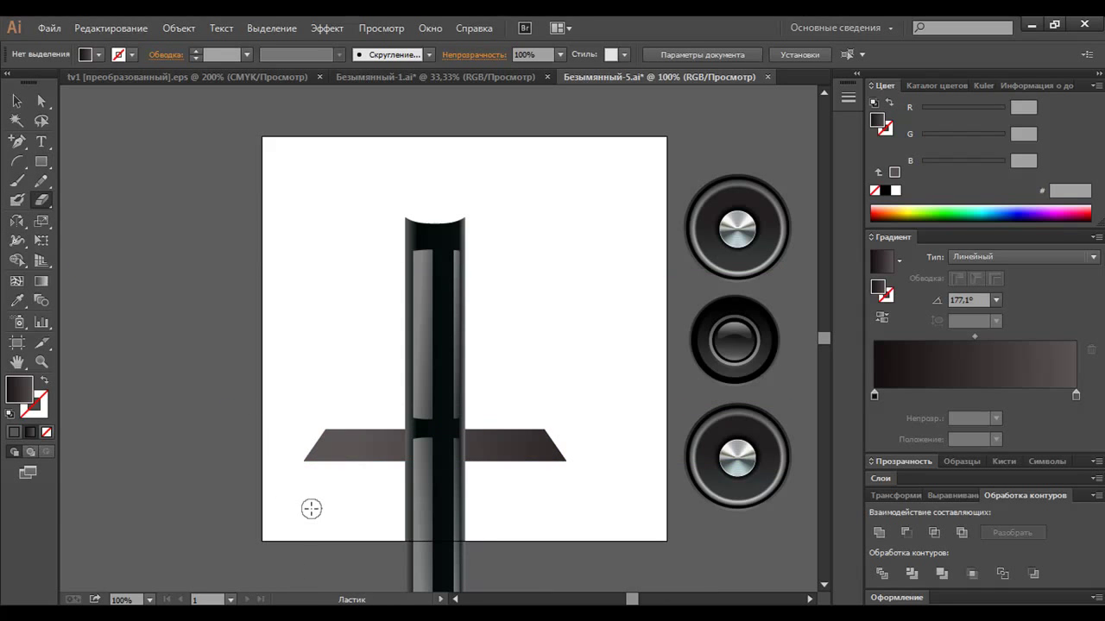
mouse_move(311, 507)
mouse_down()
mouse_move(555, 480)
mouse_move(557, 459)
mouse_up()
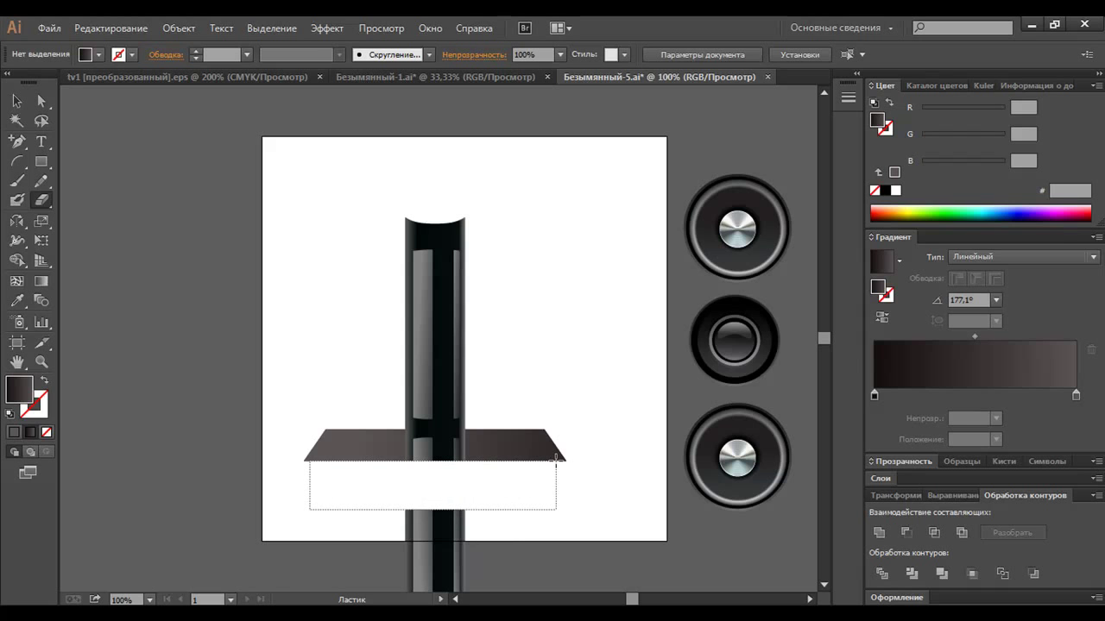
drag(556, 459, 555, 464)
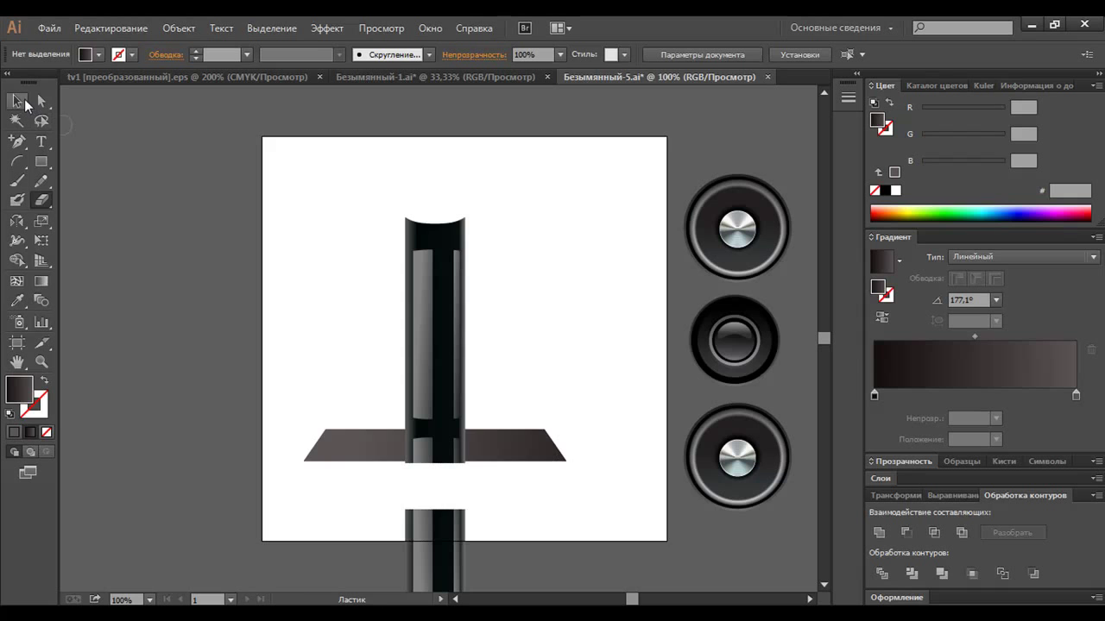
click(16, 101)
scroll(330, 360, down, 2)
scroll(331, 360, down, 1)
drag(374, 406, 493, 543)
Delete the cut-off lower piece and move the reflection pieces just below the floor
key(Delete)
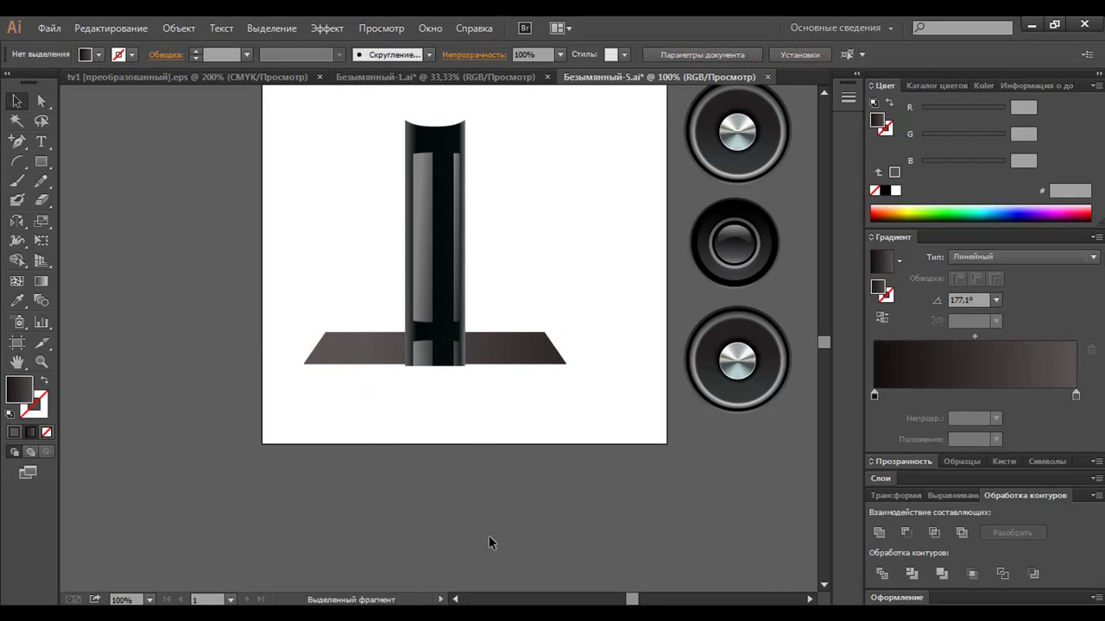
key(ctrl+plus)
key(ctrl+plus)
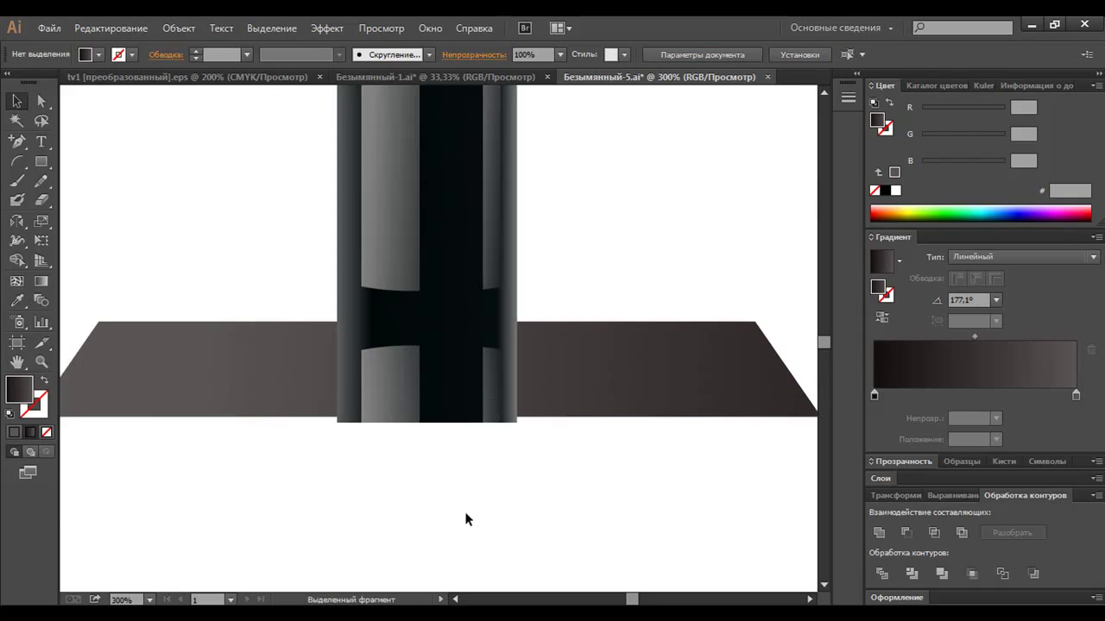
click(378, 391)
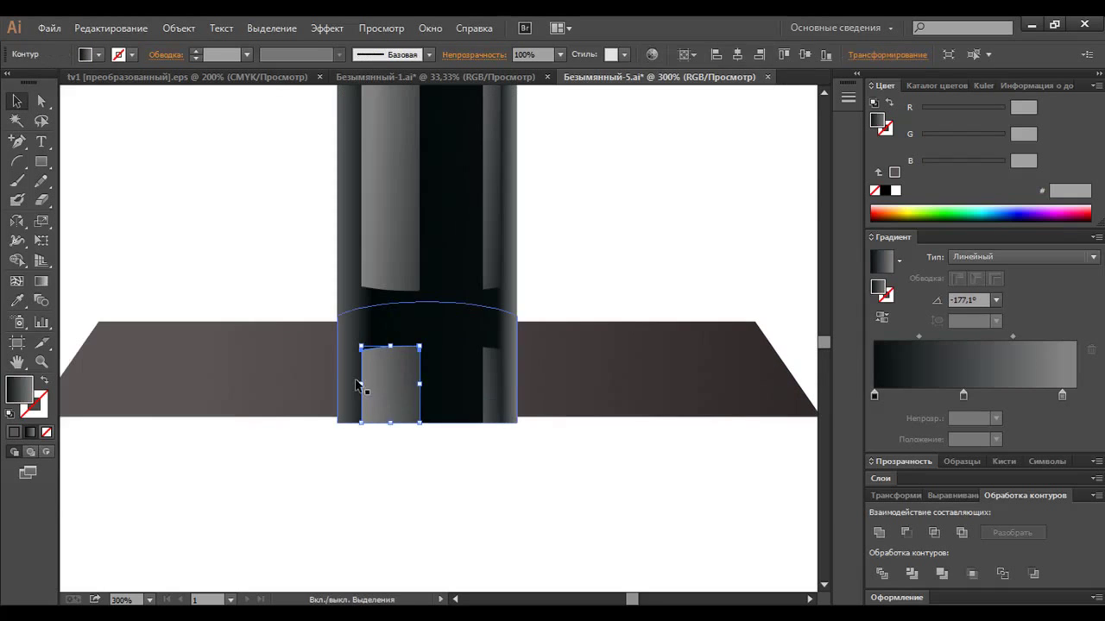
shift+click(492, 412)
shift+click(466, 402)
drag(466, 404, 455, 533)
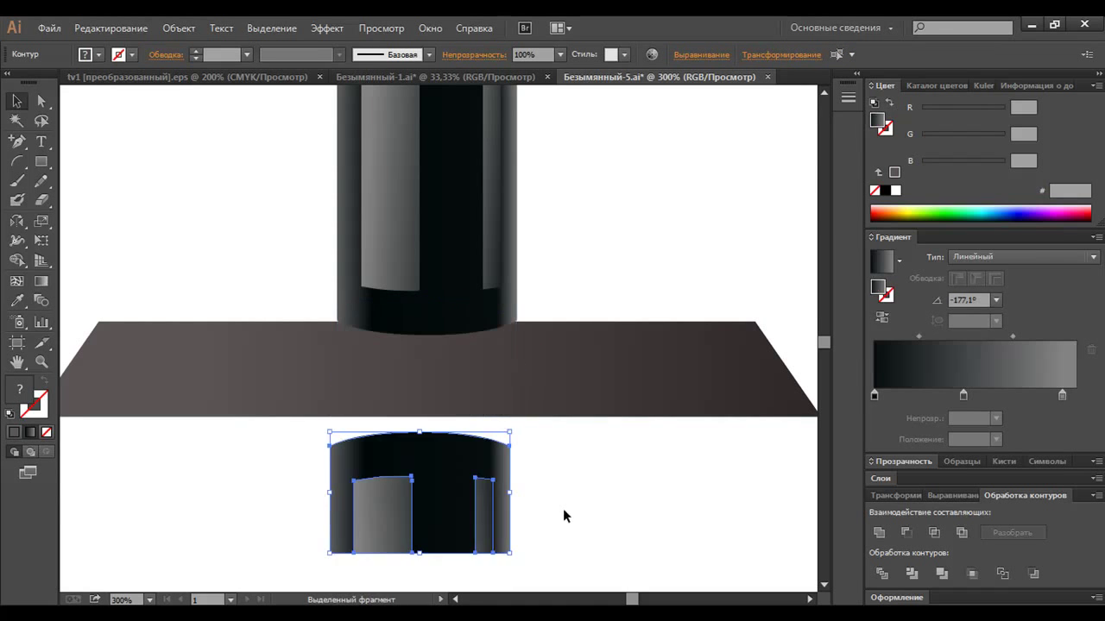
click(562, 508)
Try shifting the reflection body's gradient stops, then undo the edits
scroll(562, 509, down, 2)
click(461, 443)
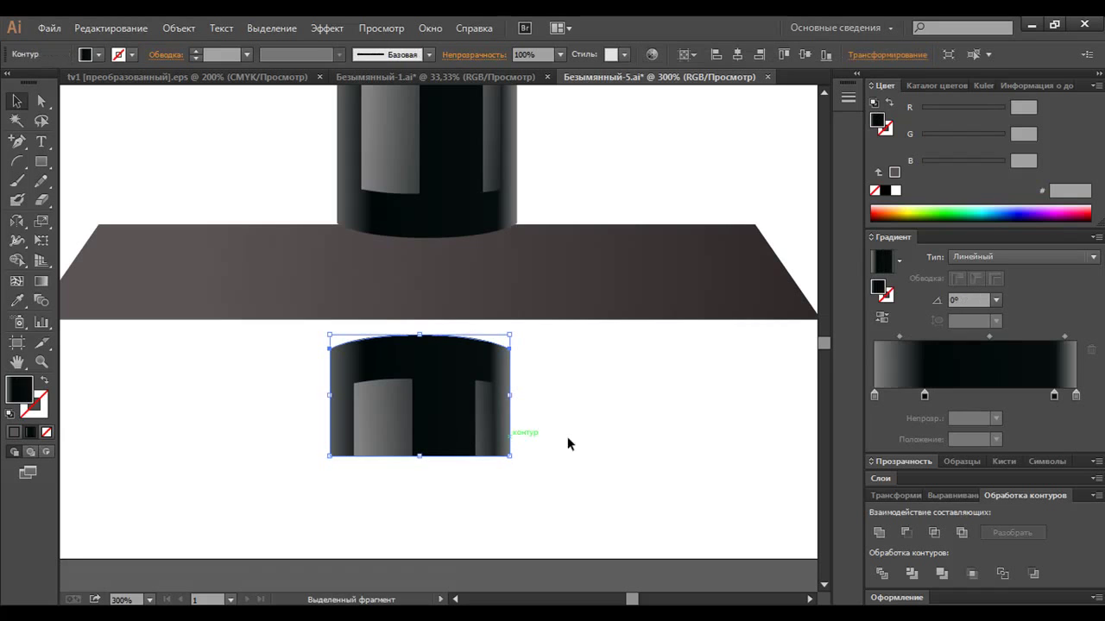
click(874, 396)
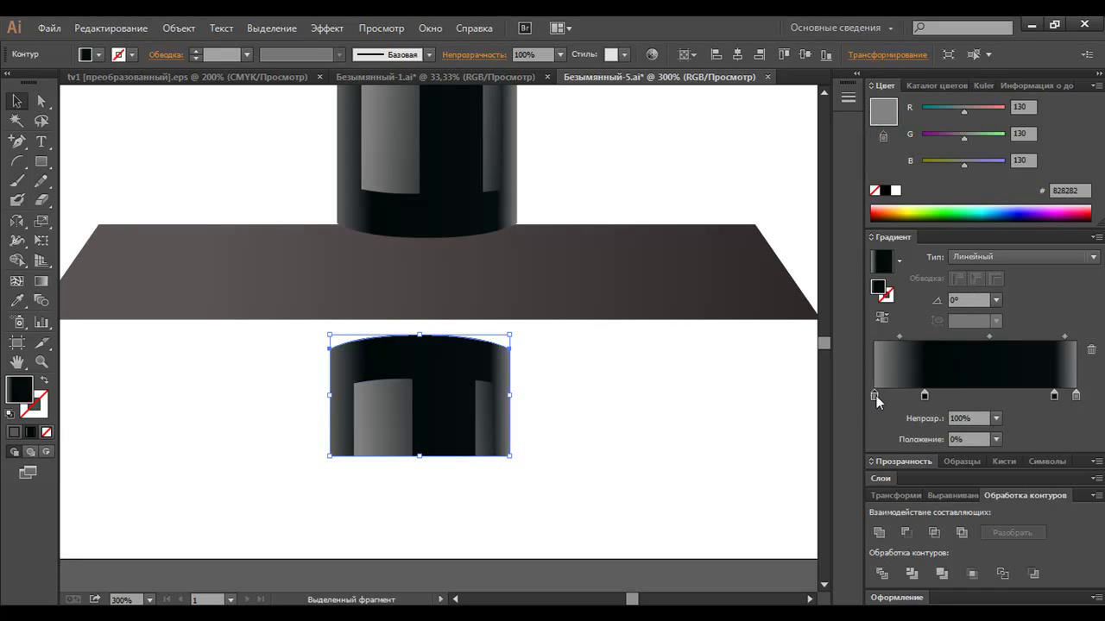
drag(924, 396, 904, 397)
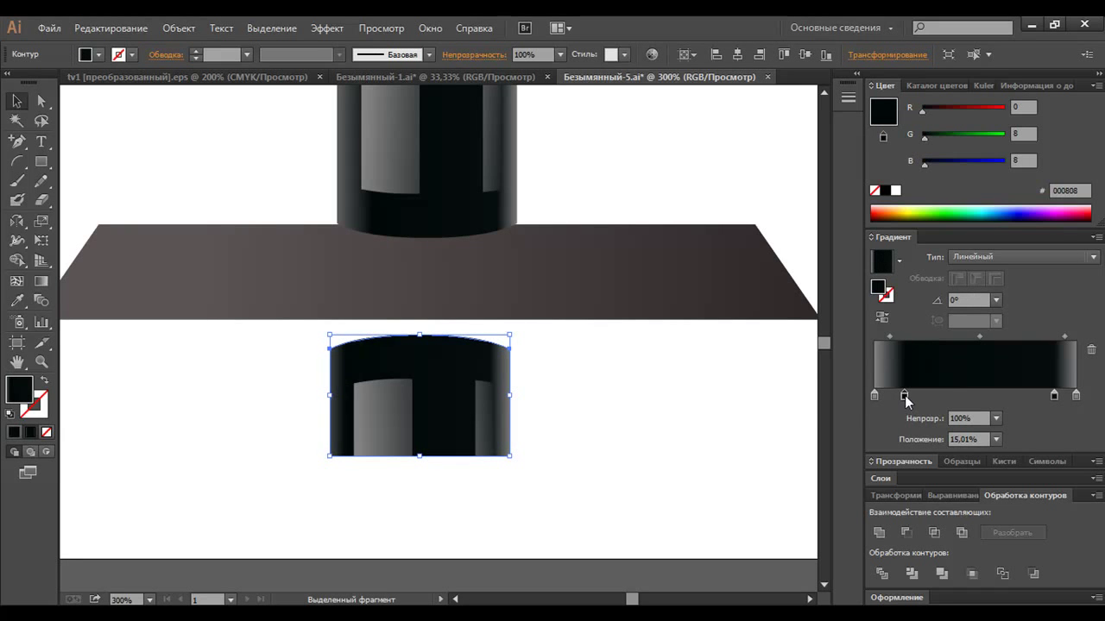
click(1075, 397)
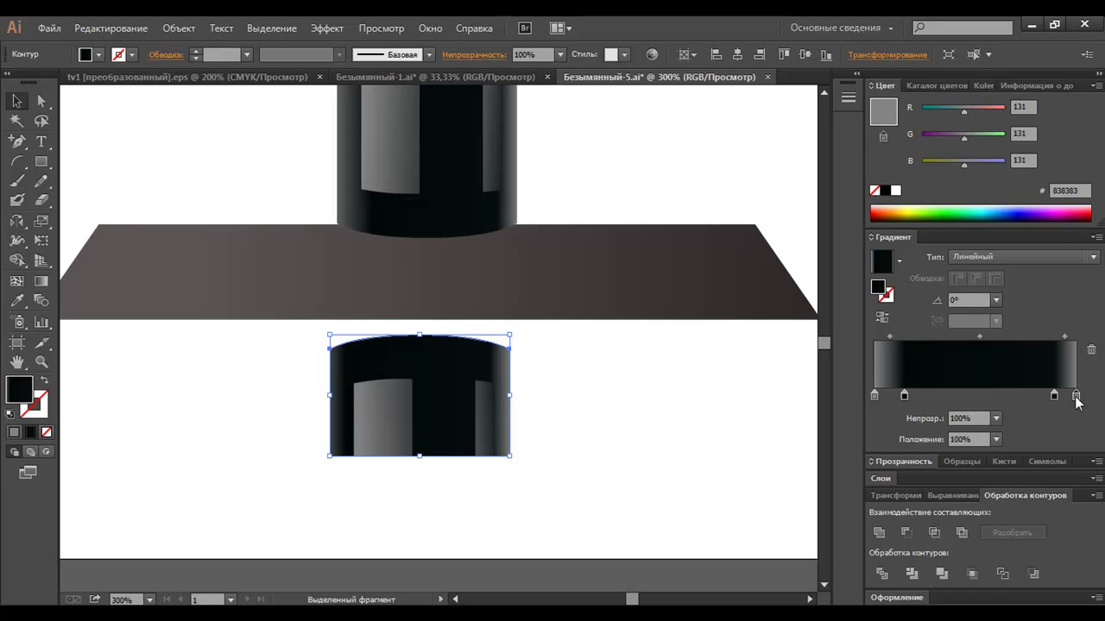
key(a)
key(ctrl+z)
key(v)
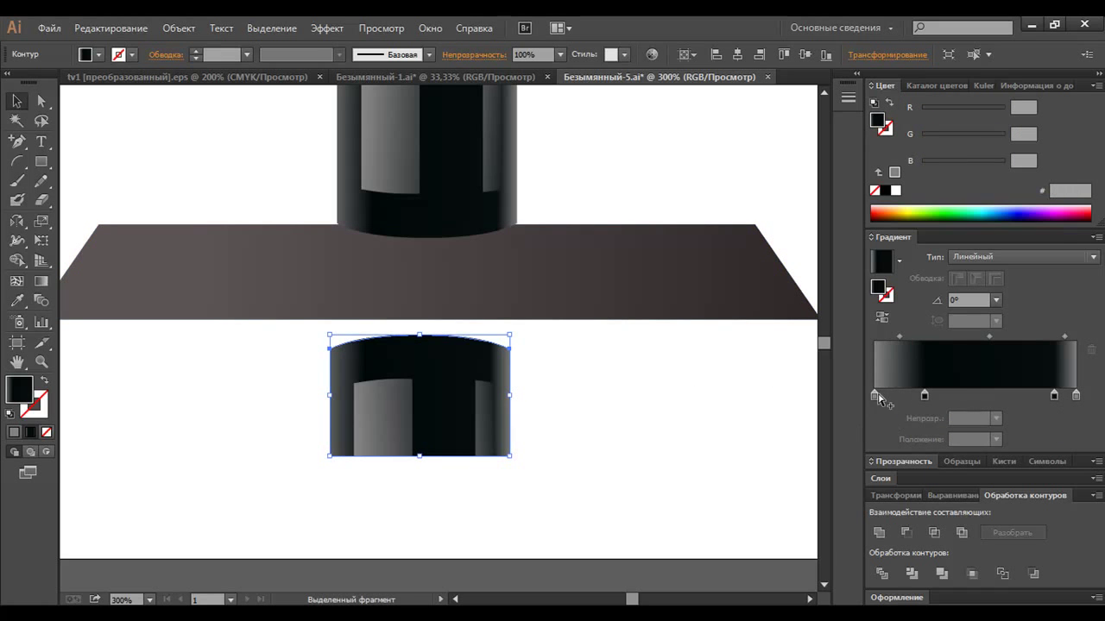
In Grayscale mode, darken both reflection gradient stops, one to K 83%
click(875, 396)
click(1098, 86)
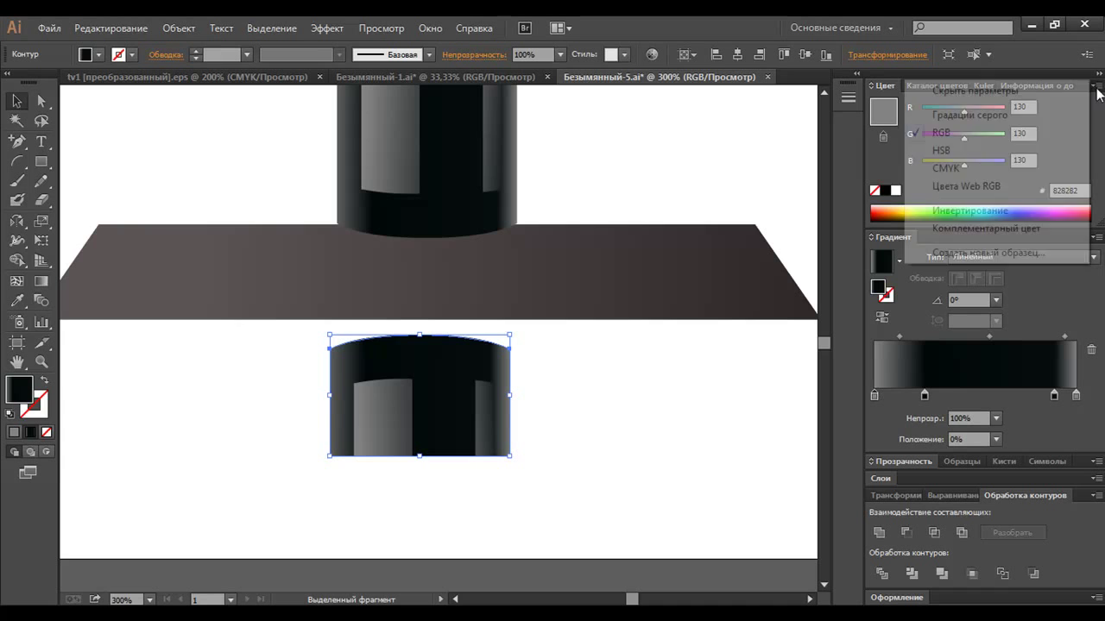
click(997, 116)
drag(961, 113, 989, 113)
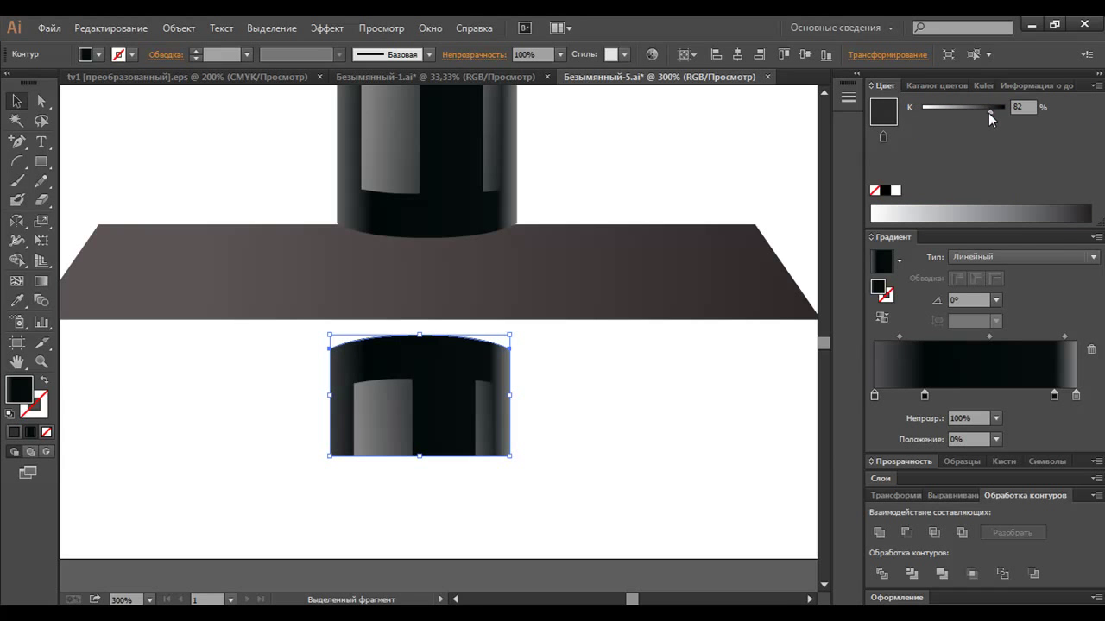
click(1075, 395)
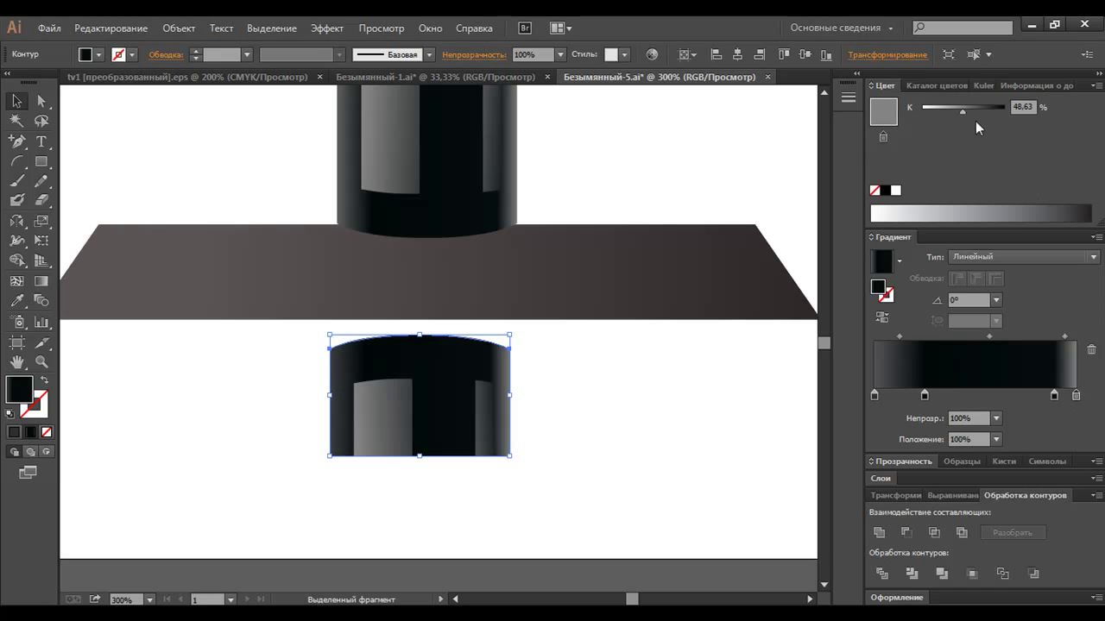
drag(965, 114, 993, 114)
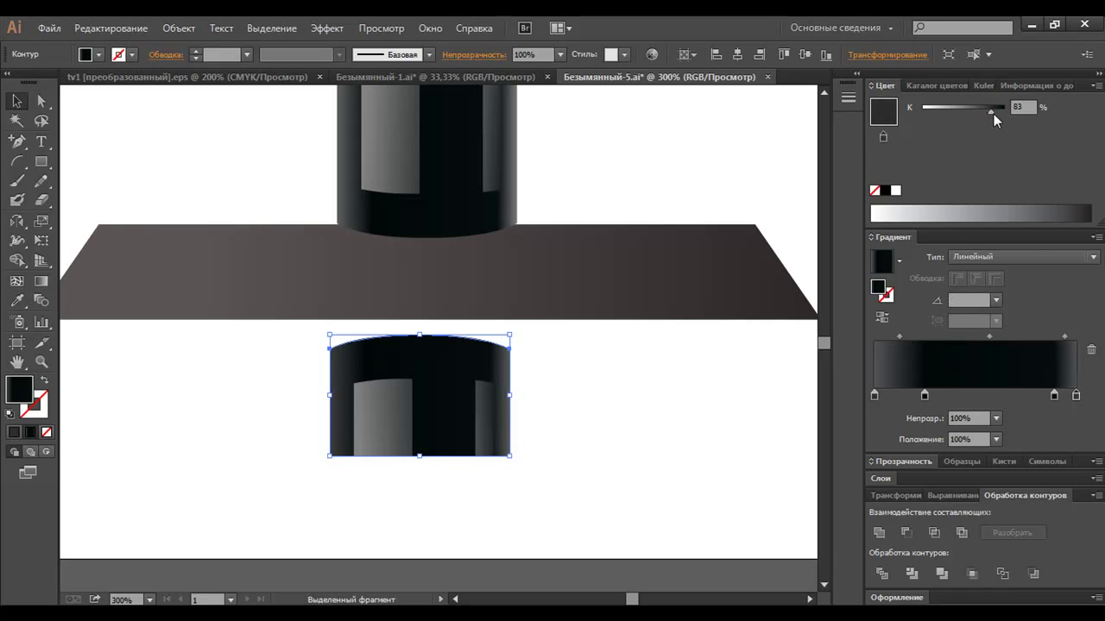
Edit the reflection's left highlight-strip gradient: darken the middle stop and remove the lighter end stop
click(697, 356)
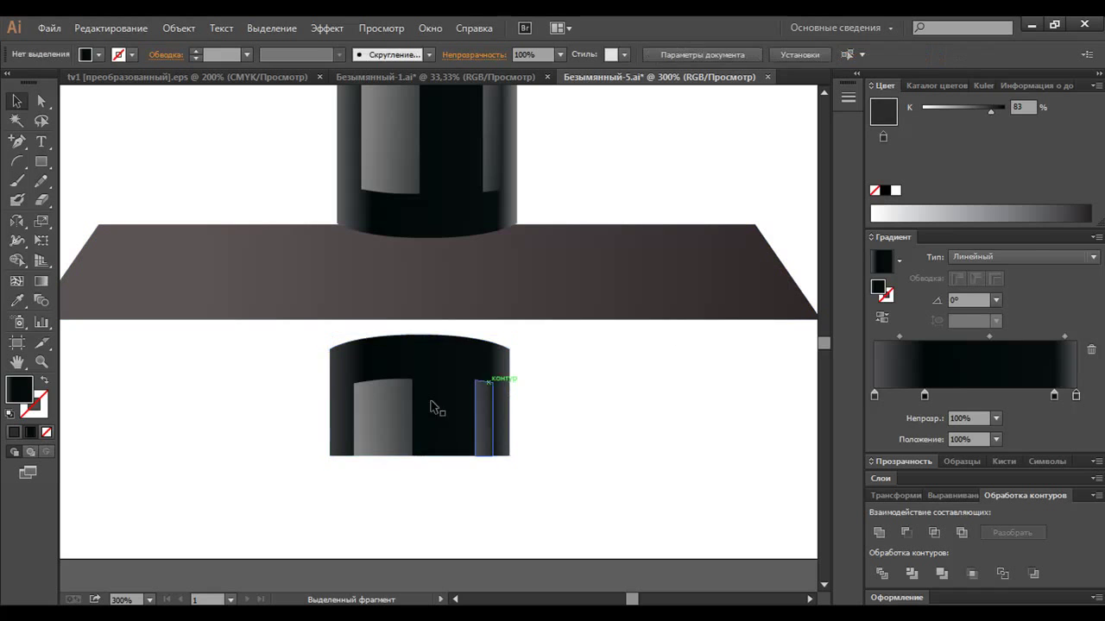
click(390, 431)
click(964, 396)
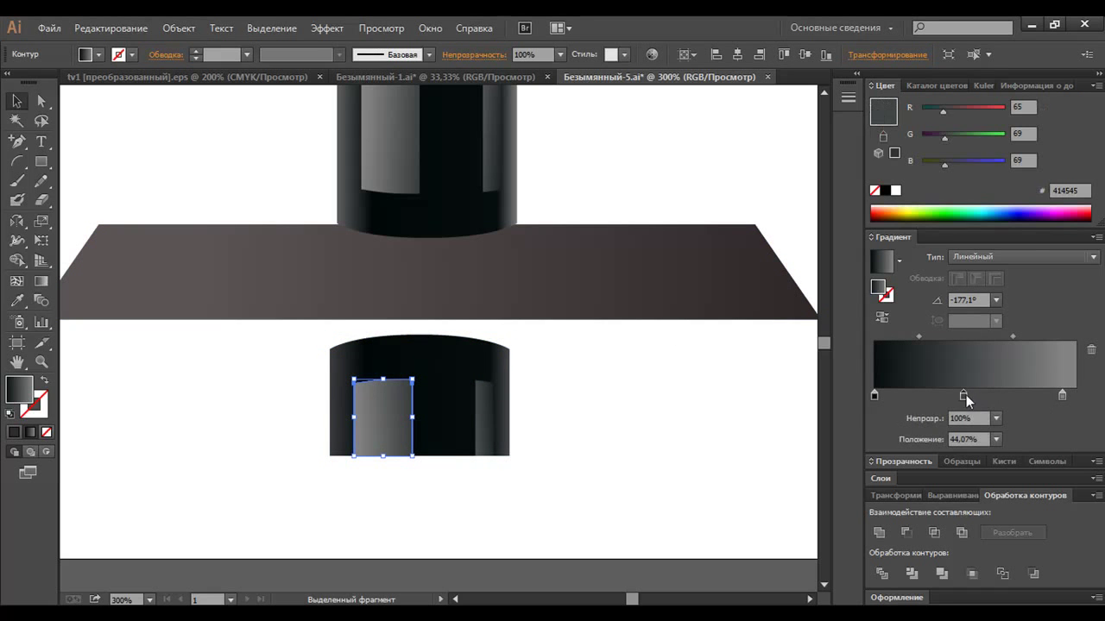
mouse_move(941, 112)
mouse_down()
mouse_move(936, 168)
mouse_move(931, 111)
mouse_up()
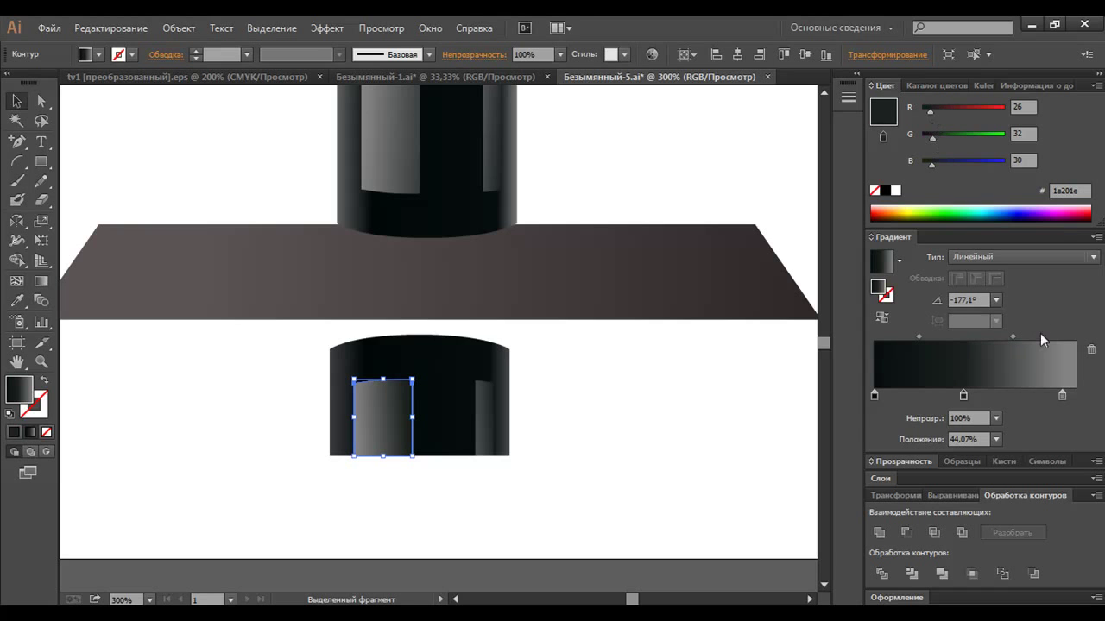
drag(1061, 398, 1084, 385)
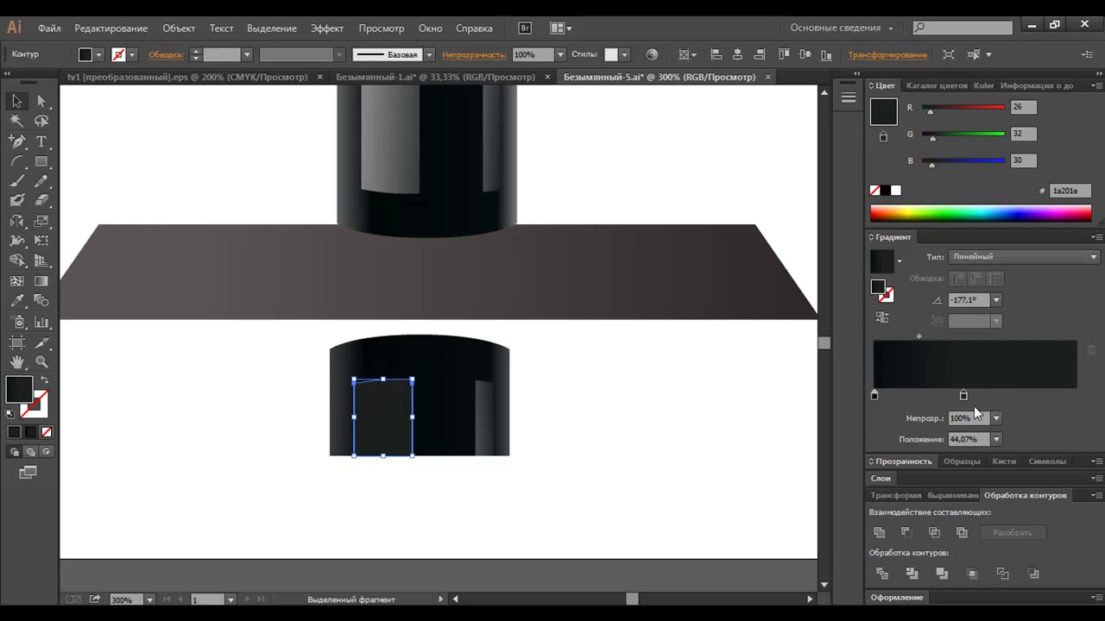
mouse_move(963, 397)
mouse_down()
mouse_move(1026, 397)
mouse_move(963, 393)
mouse_up()
click(965, 397)
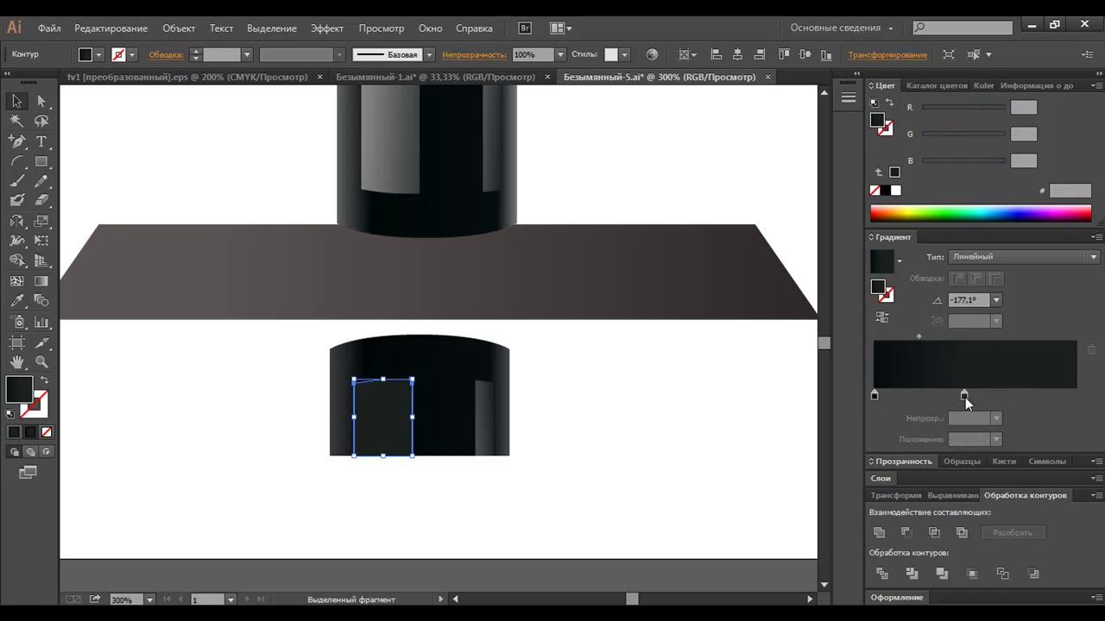
Set the strip's gradient stop to near-black grayscale and shift the gradient slightly left
double_click(965, 397)
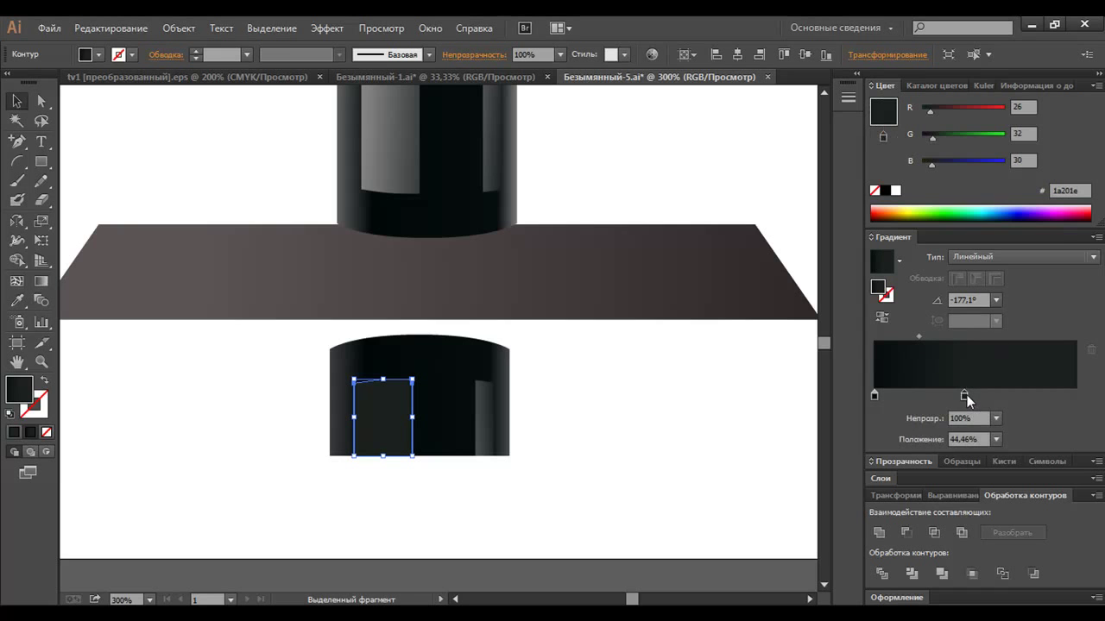
click(1081, 101)
click(1096, 85)
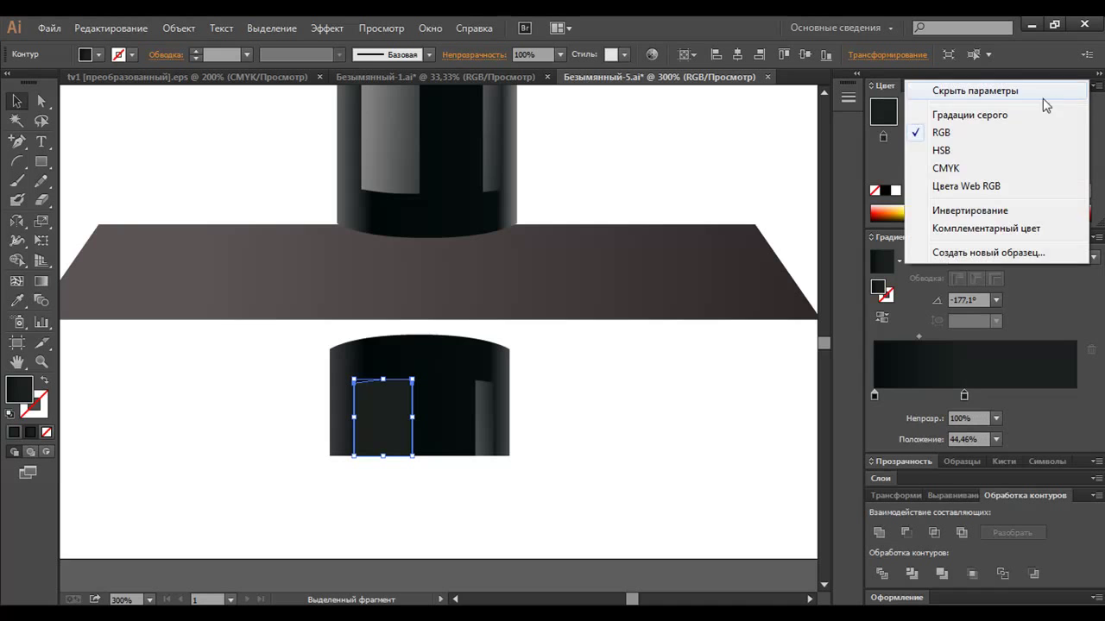
click(988, 113)
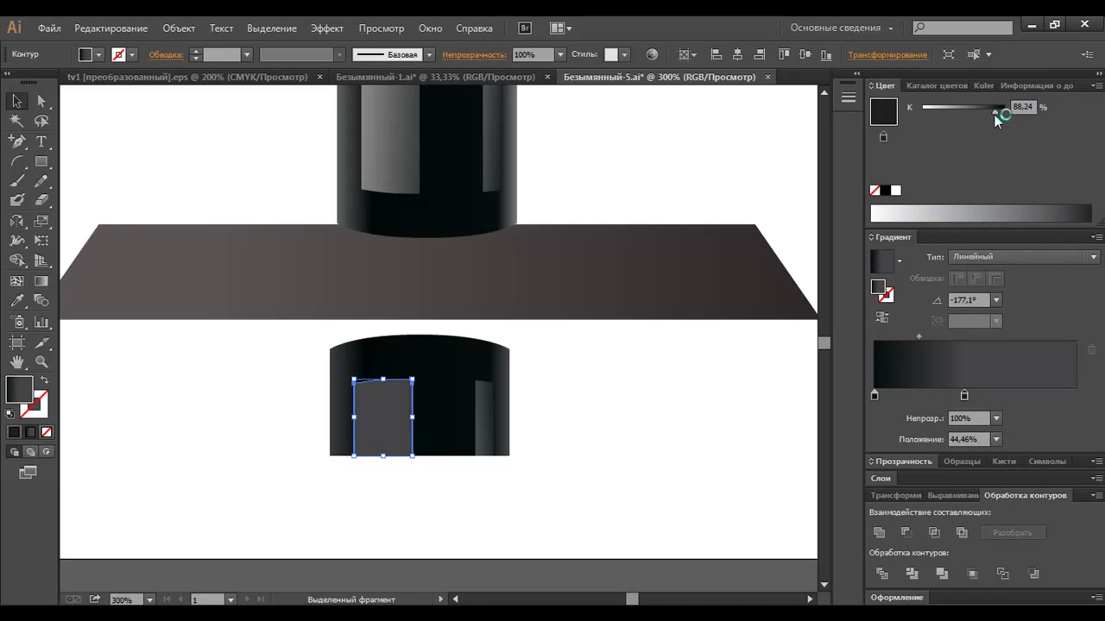
drag(994, 114, 1000, 113)
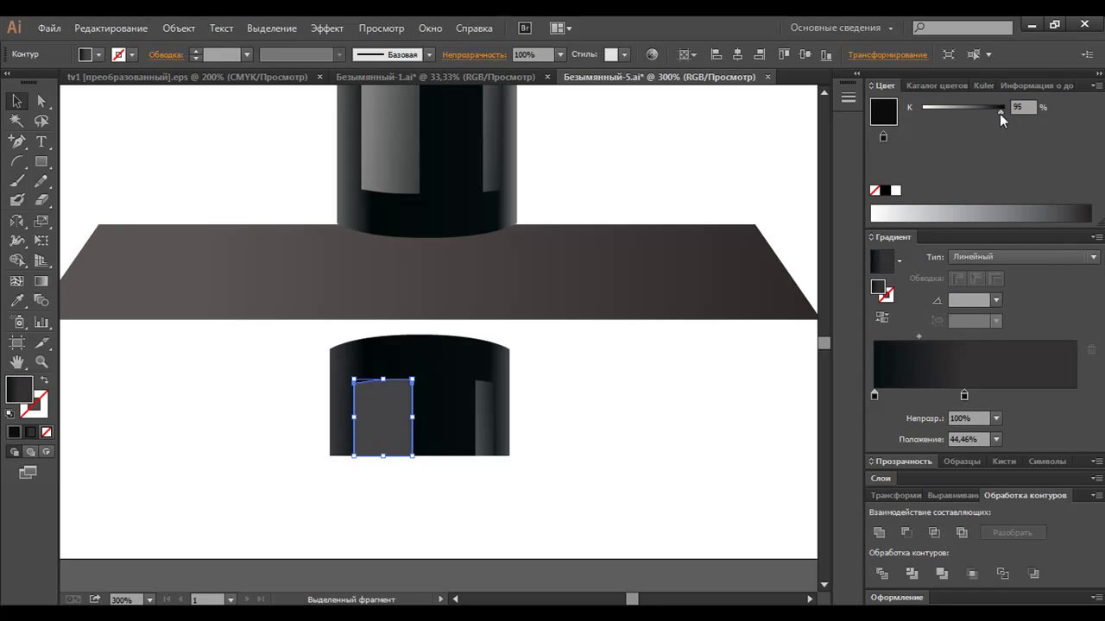
click(40, 280)
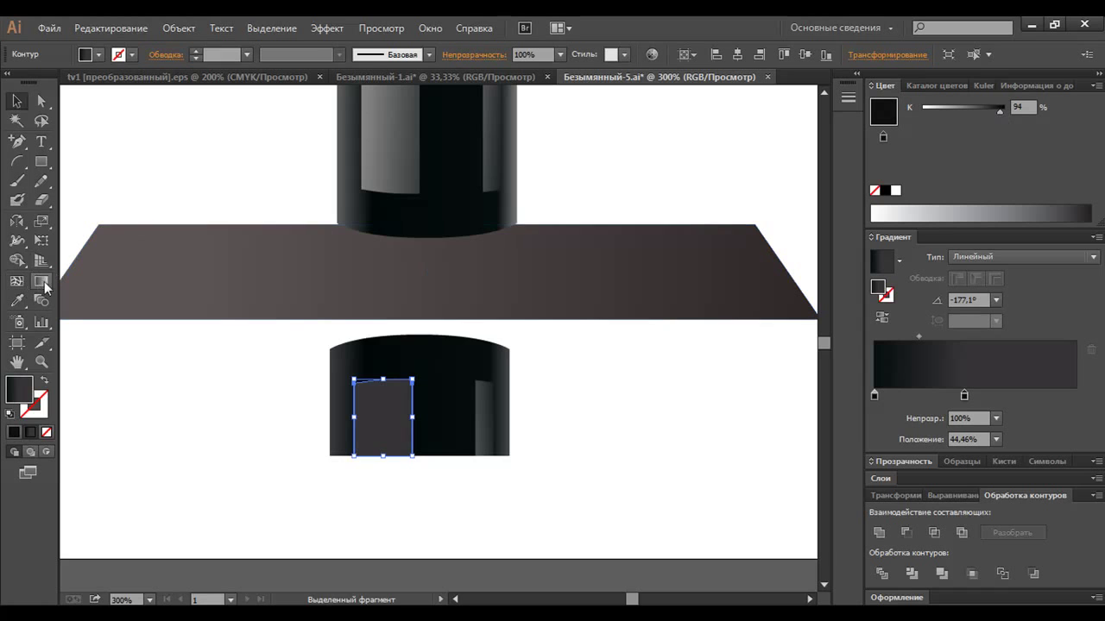
drag(417, 419, 380, 423)
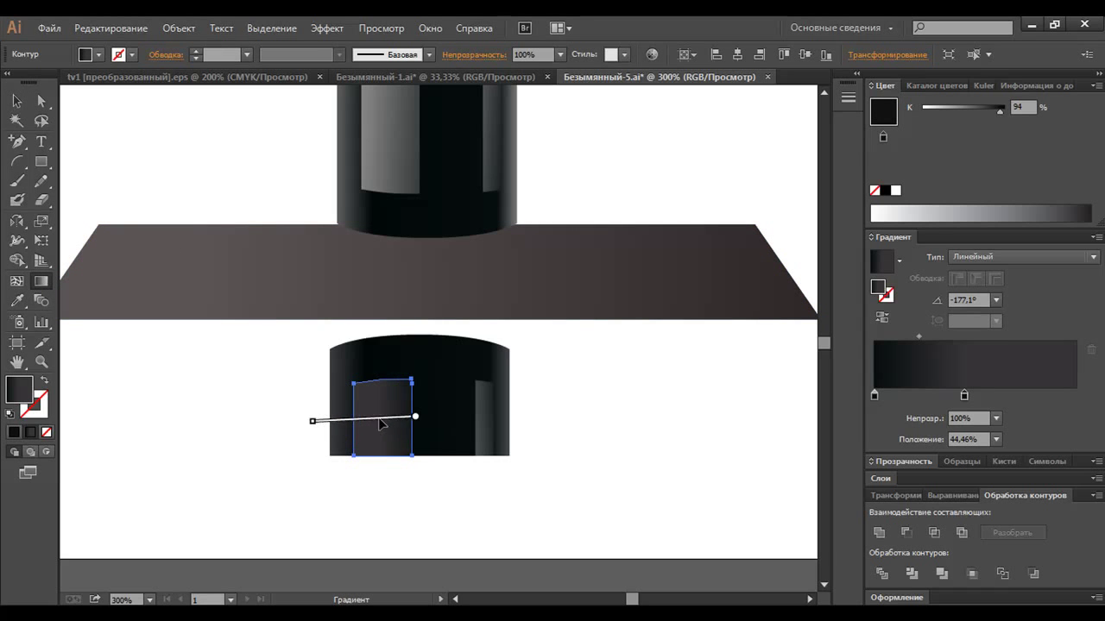
Eyedropper the dark gradient onto the thin right strip, then select the body and both strips
key(v)
click(481, 441)
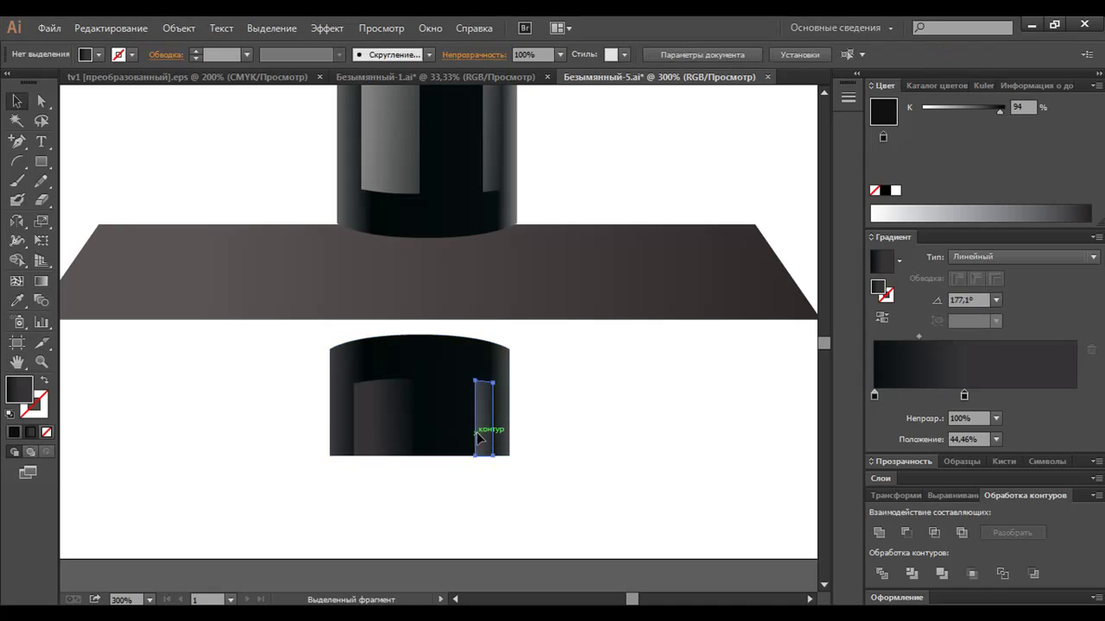
click(17, 300)
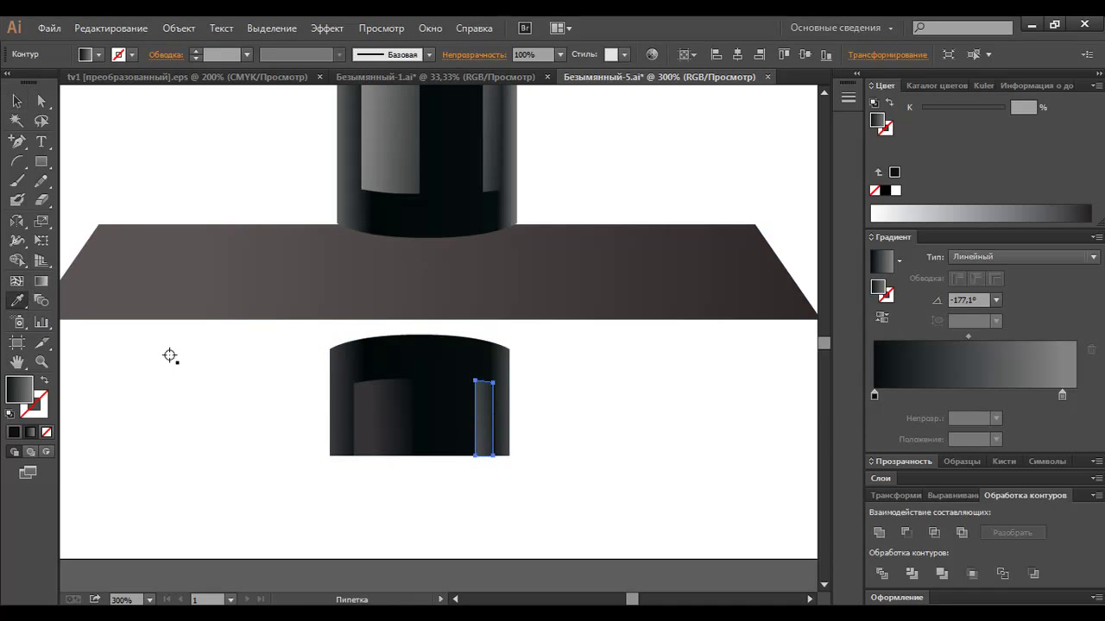
click(382, 406)
click(40, 280)
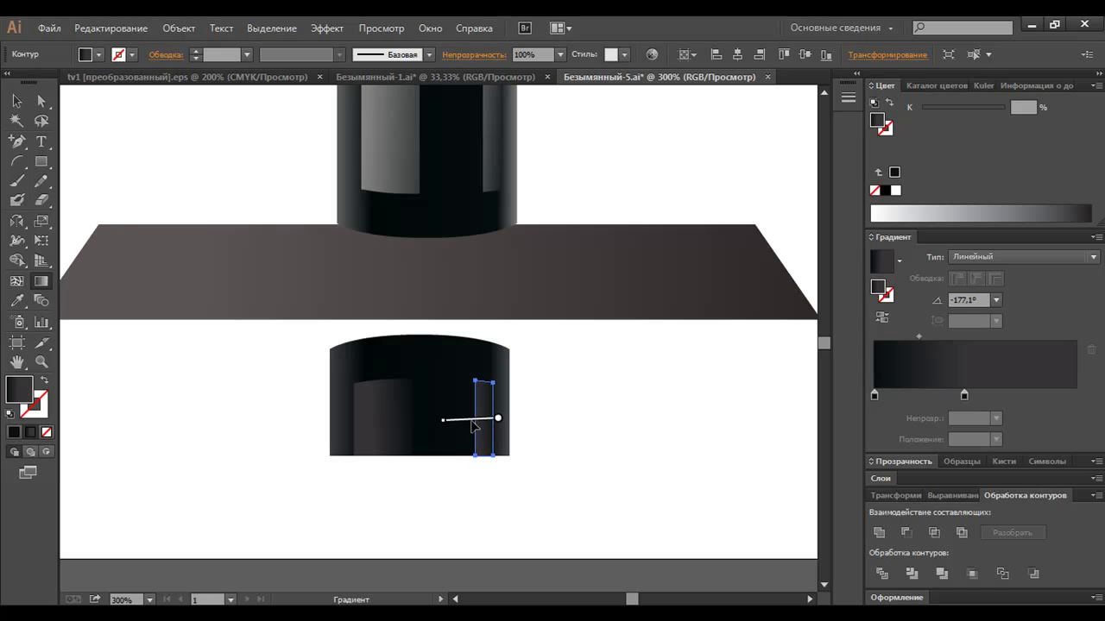
click(17, 101)
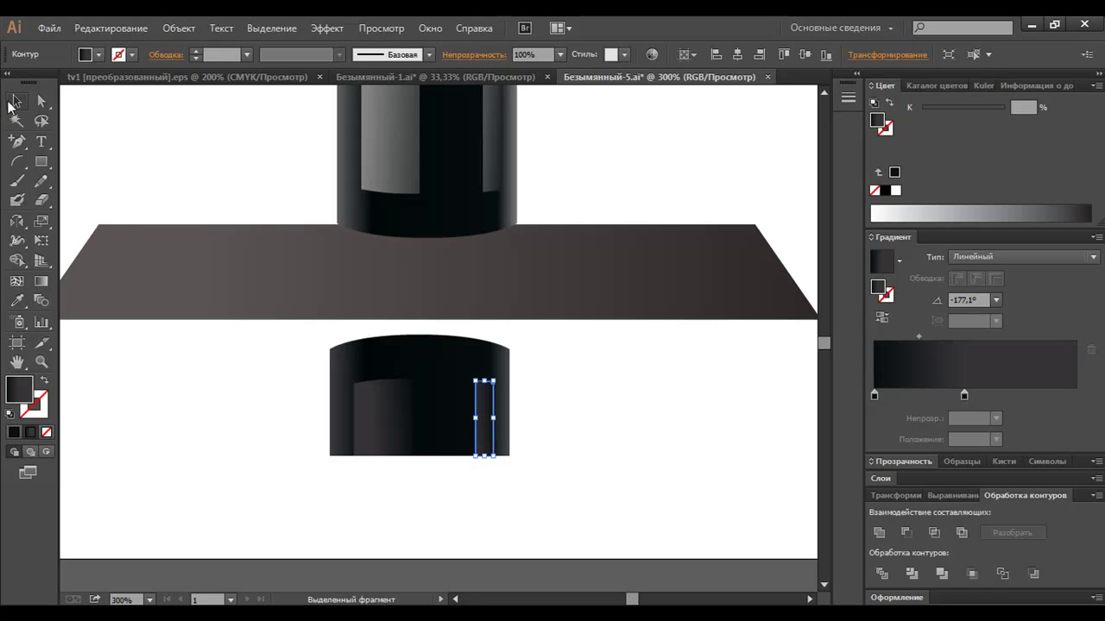
click(181, 346)
drag(590, 413, 382, 417)
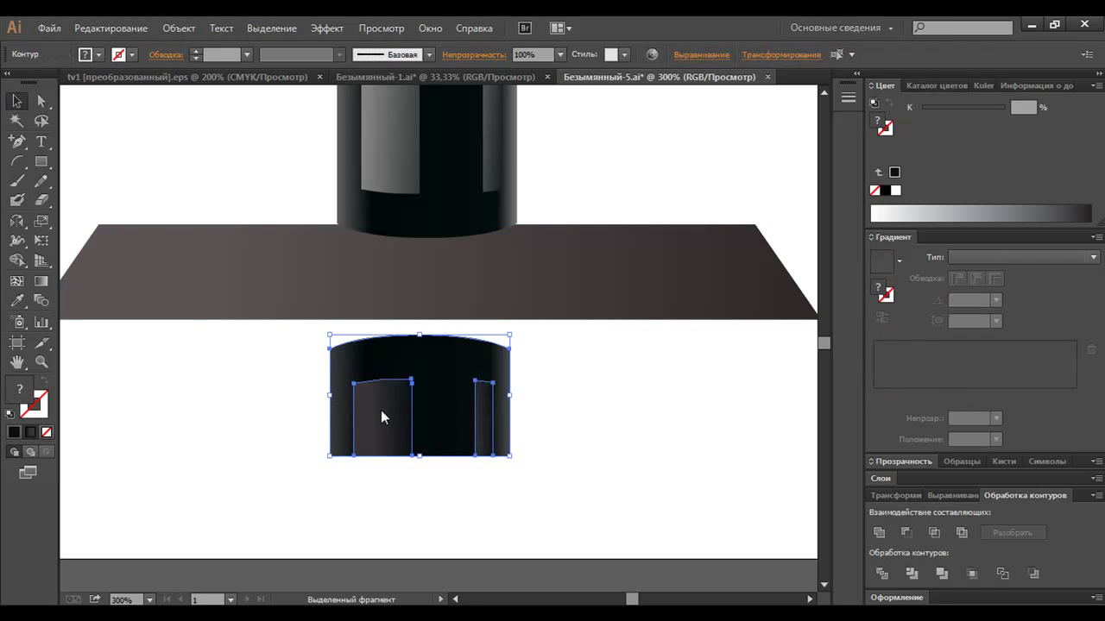
Group the reflection pieces, move them up under the bottle, and send the group to back
right_click(380, 410)
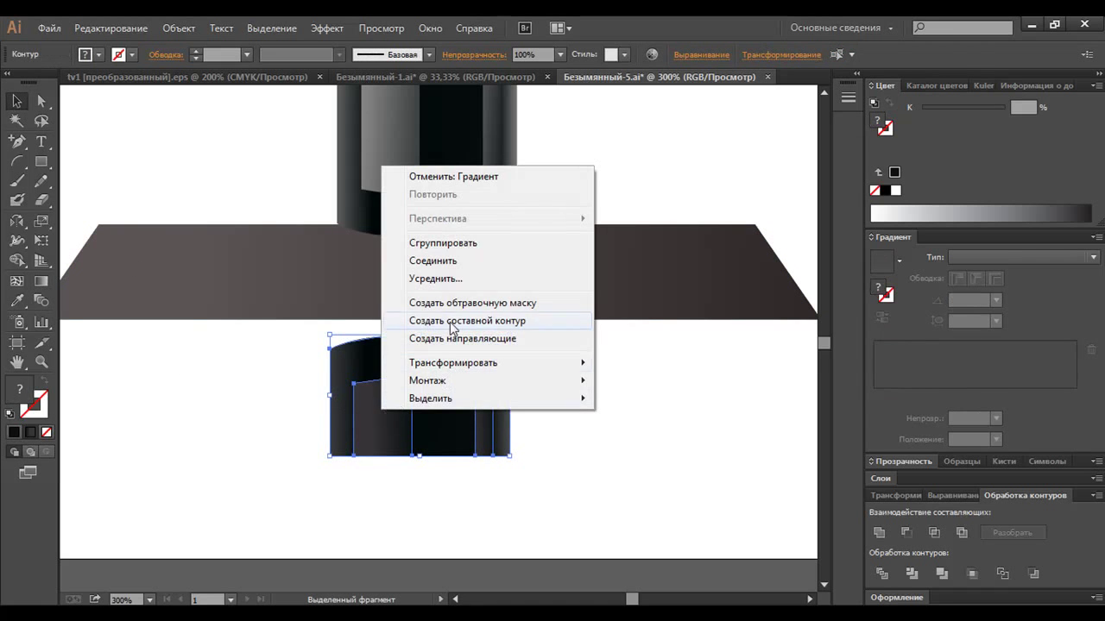
click(441, 243)
drag(443, 424, 453, 296)
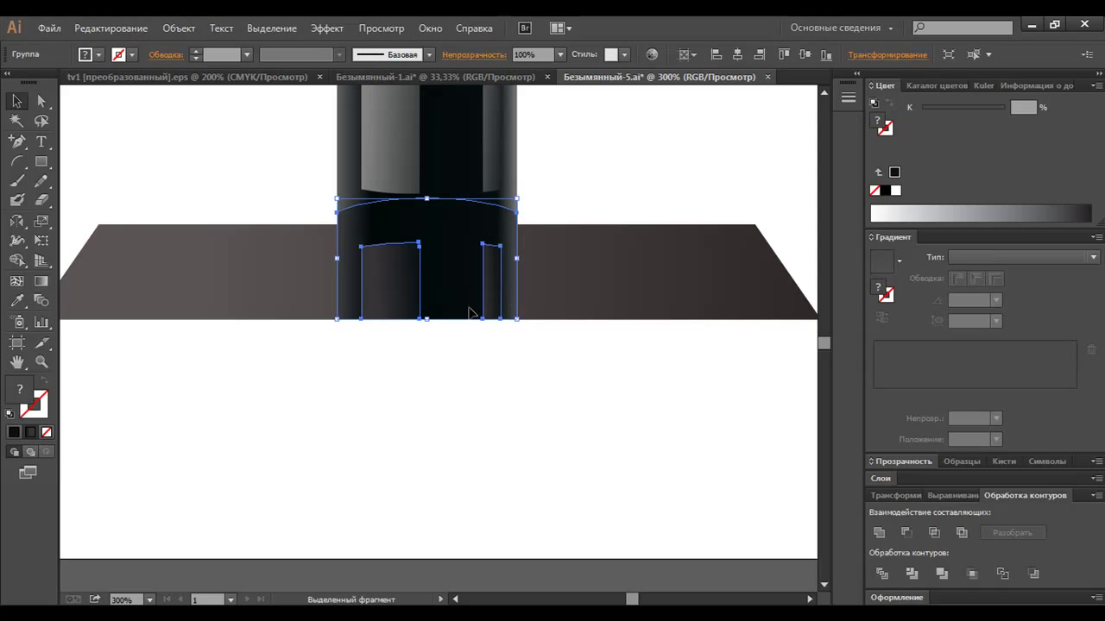
right_click(469, 289)
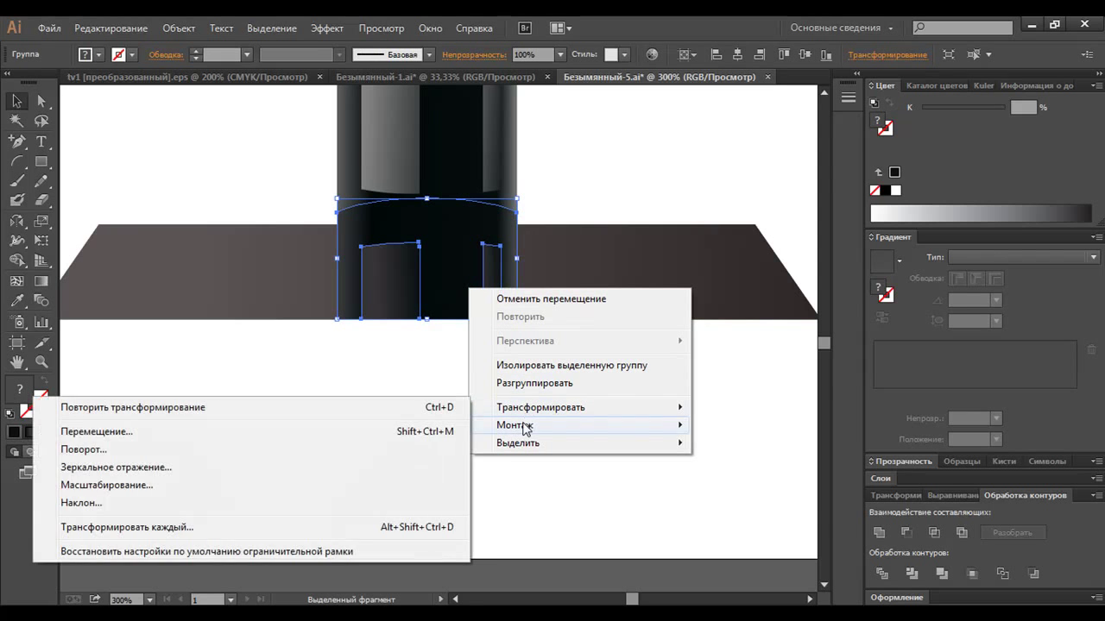
mouse_move(515, 425)
click(729, 479)
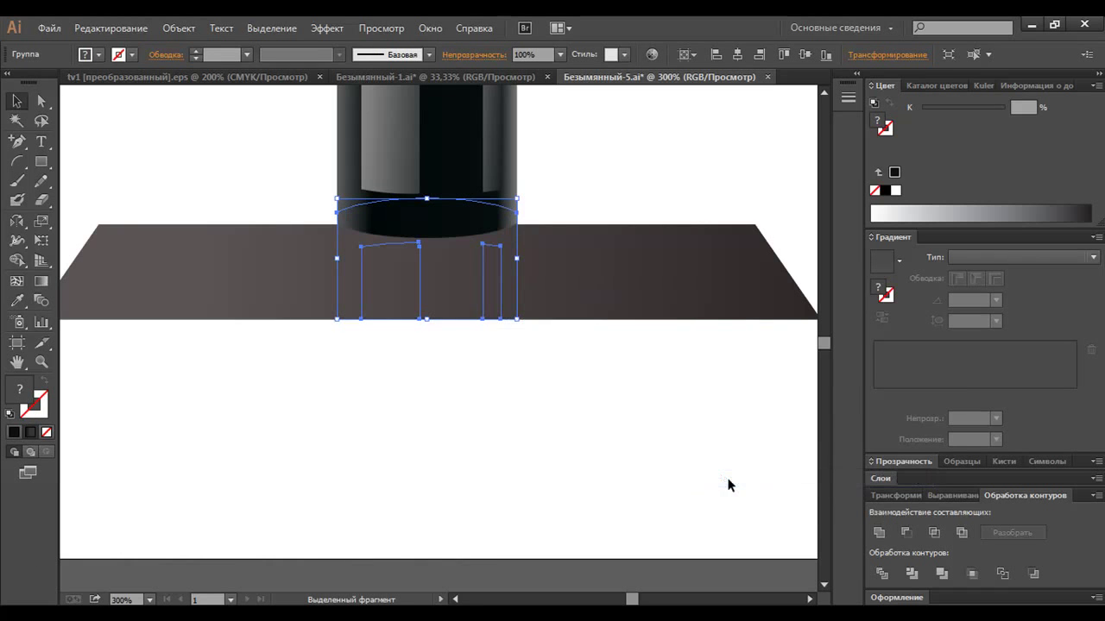
Bring the reflection group forward so it sits just in front of the floor
right_click(438, 292)
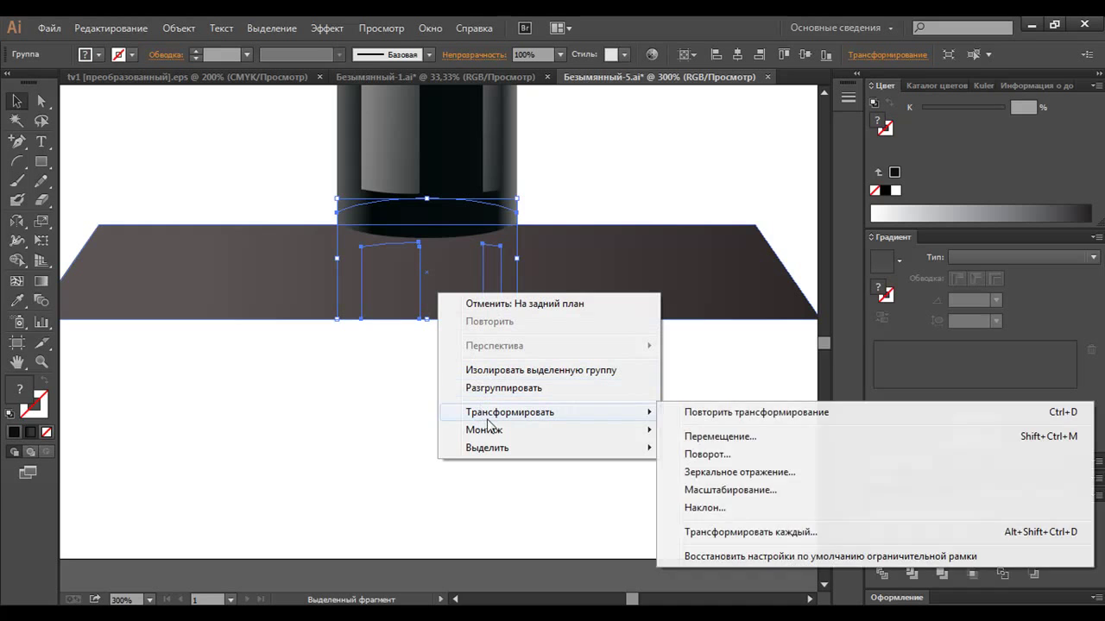
mouse_move(484, 429)
click(733, 449)
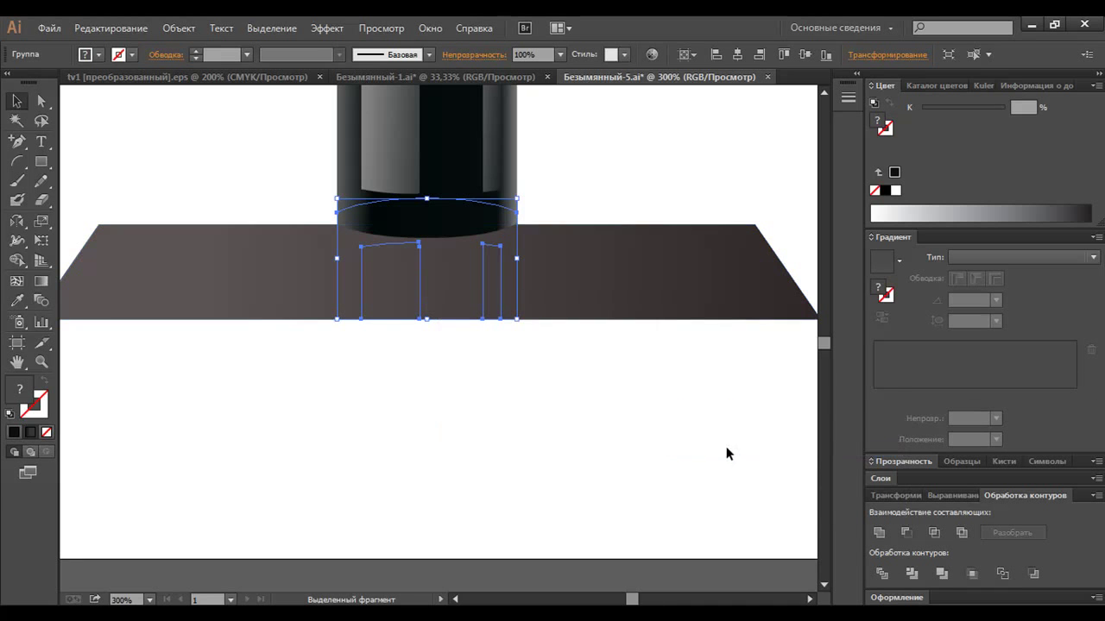
key(a)
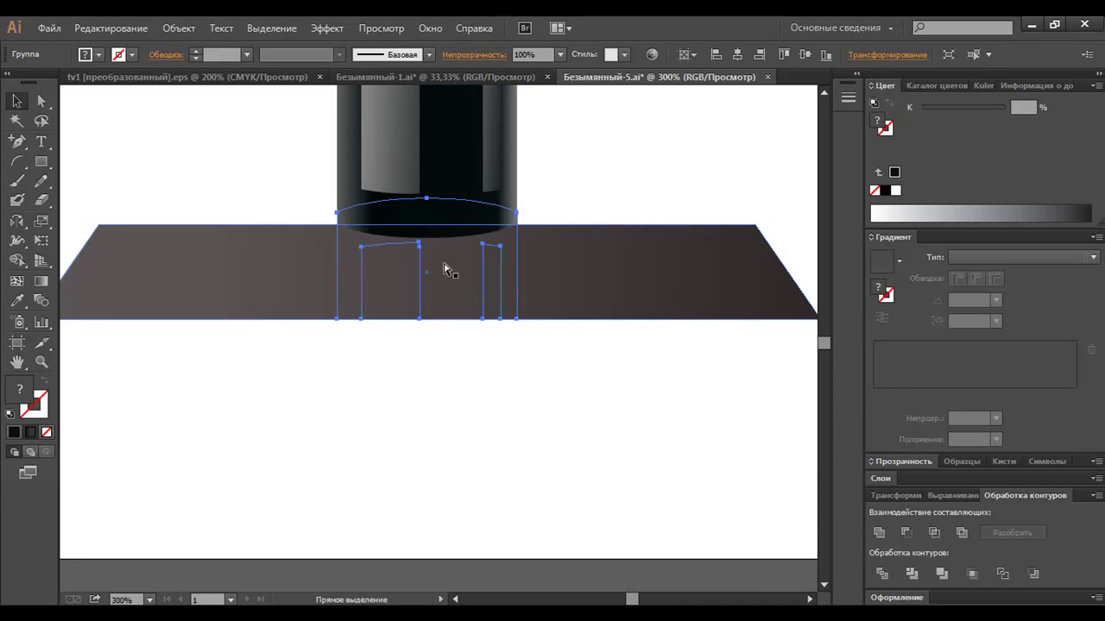
key(ctrl+])
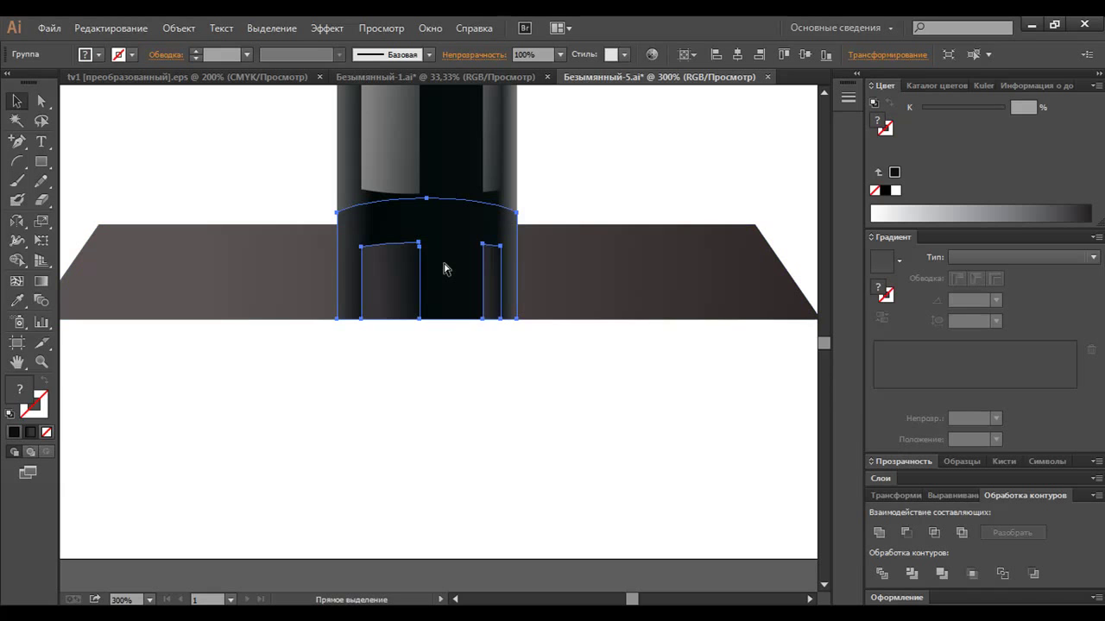
key(v)
click(516, 328)
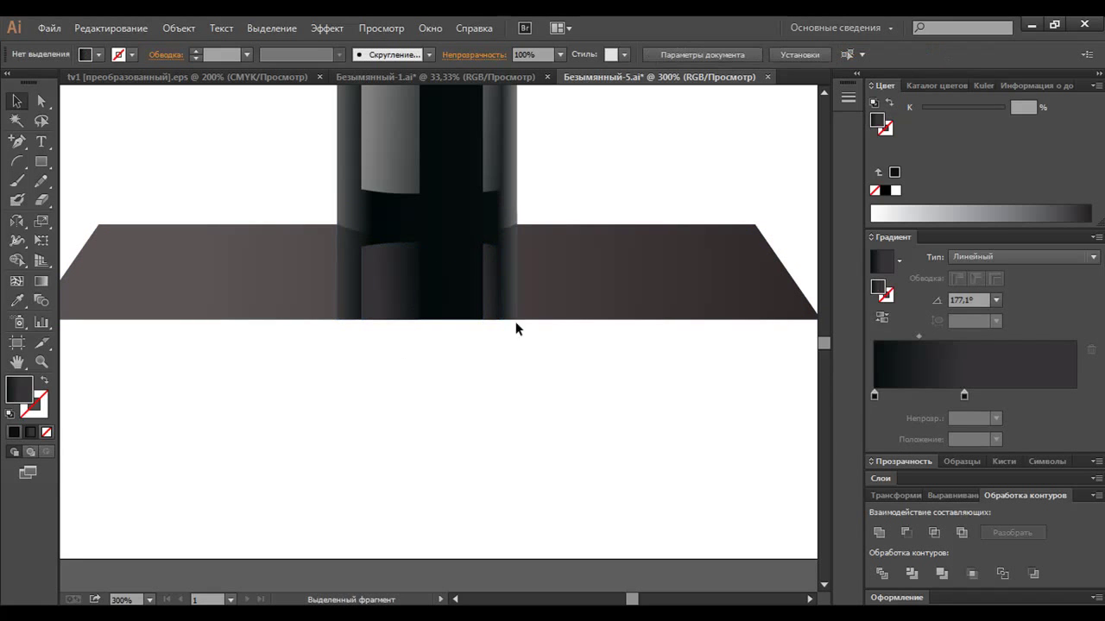
drag(552, 170, 316, 166)
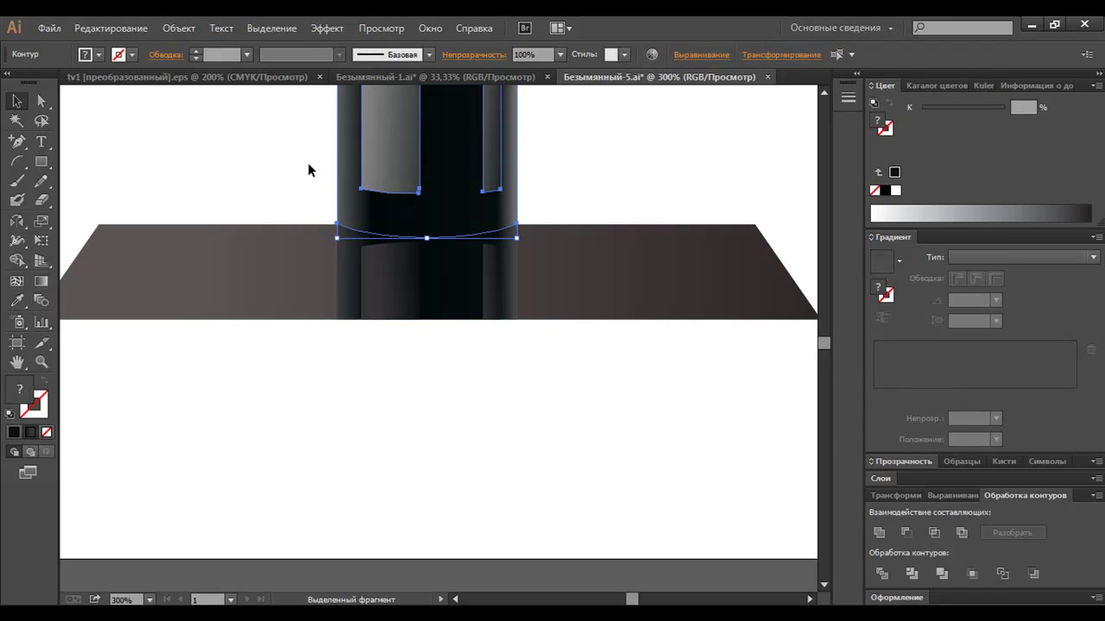
click(307, 170)
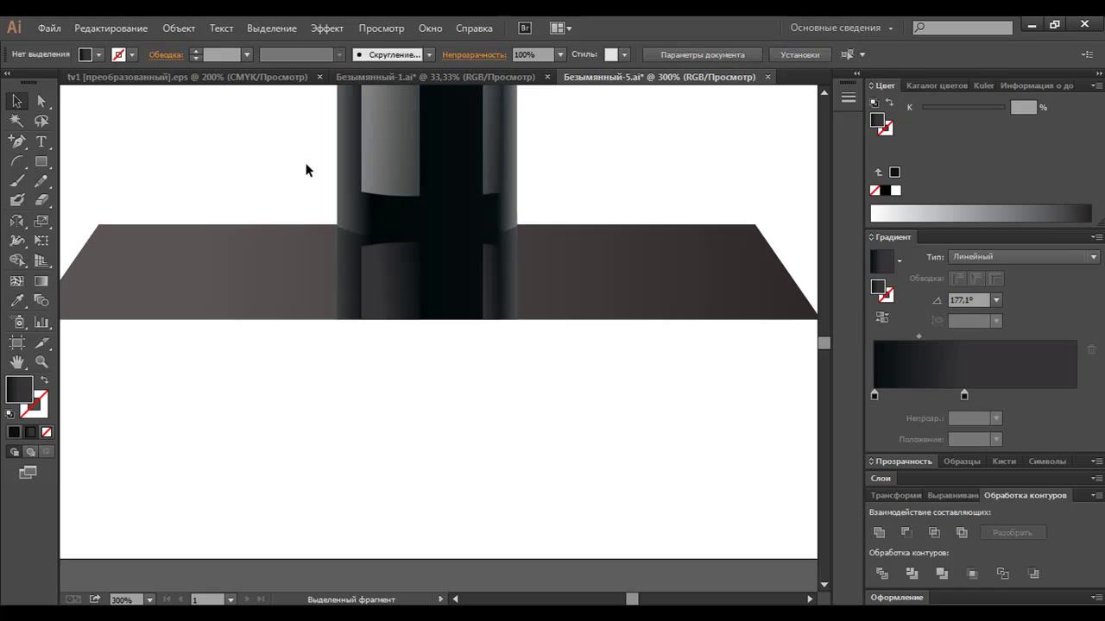
Select the dark floor trapezoid, zooming to show the stand and speakers
key(ctrl+minus)
key(ctrl+minus)
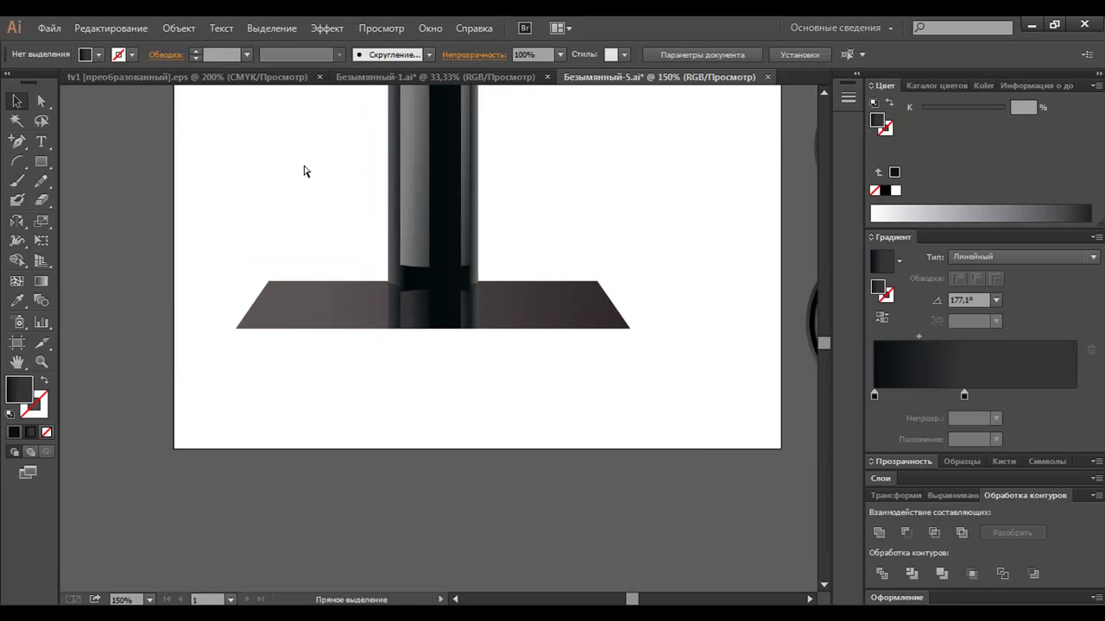
key(ctrl+minus)
key(ctrl+minus)
key(ctrl+plus)
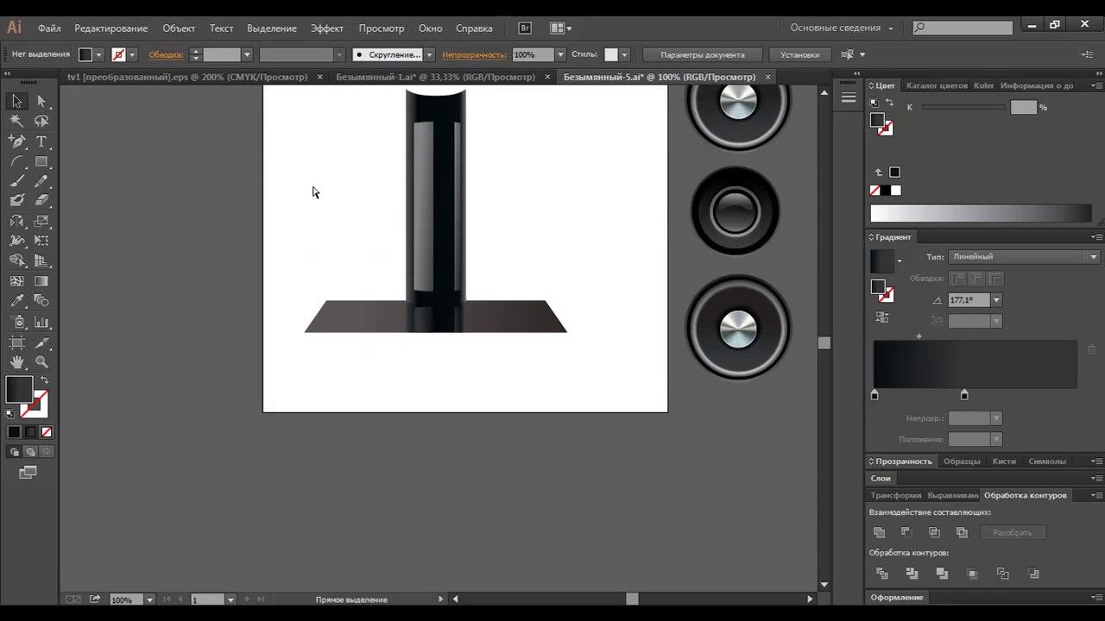
key(ctrl+plus)
key(ctrl+plus)
click(338, 288)
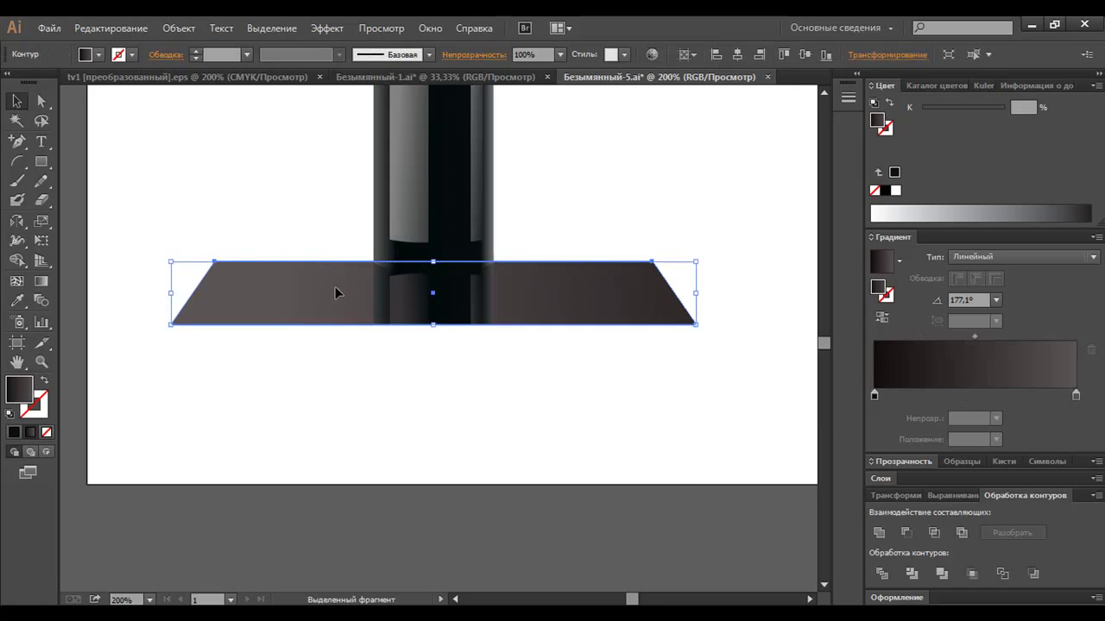
key(ctrl+minus)
key(ctrl+minus)
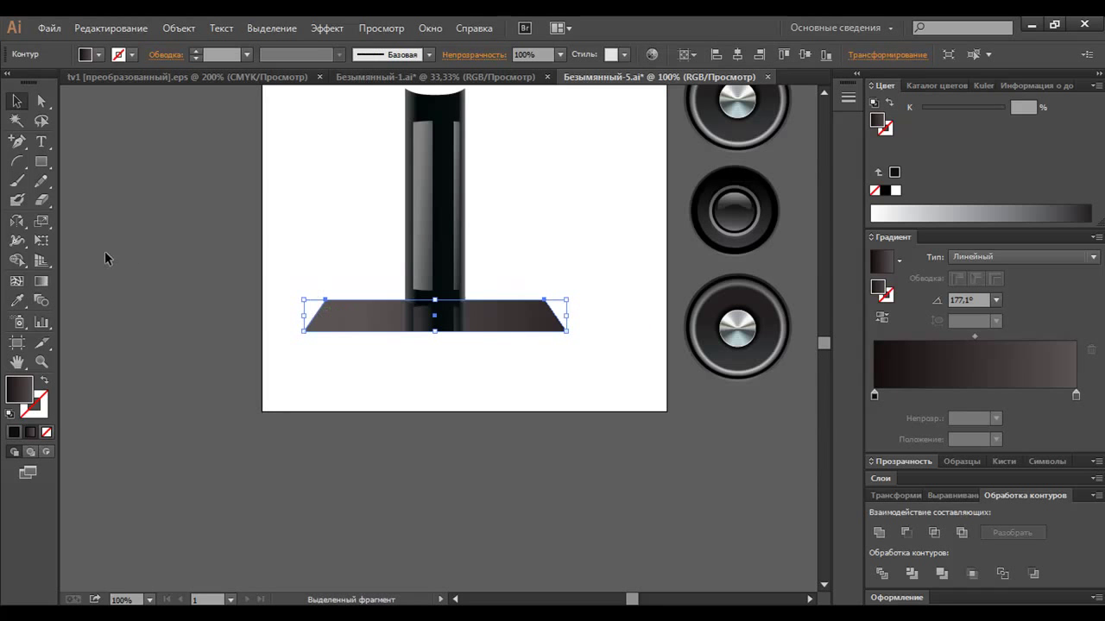
Redrag the floor's gradient so it runs at about 172.5°, then deselect
click(46, 283)
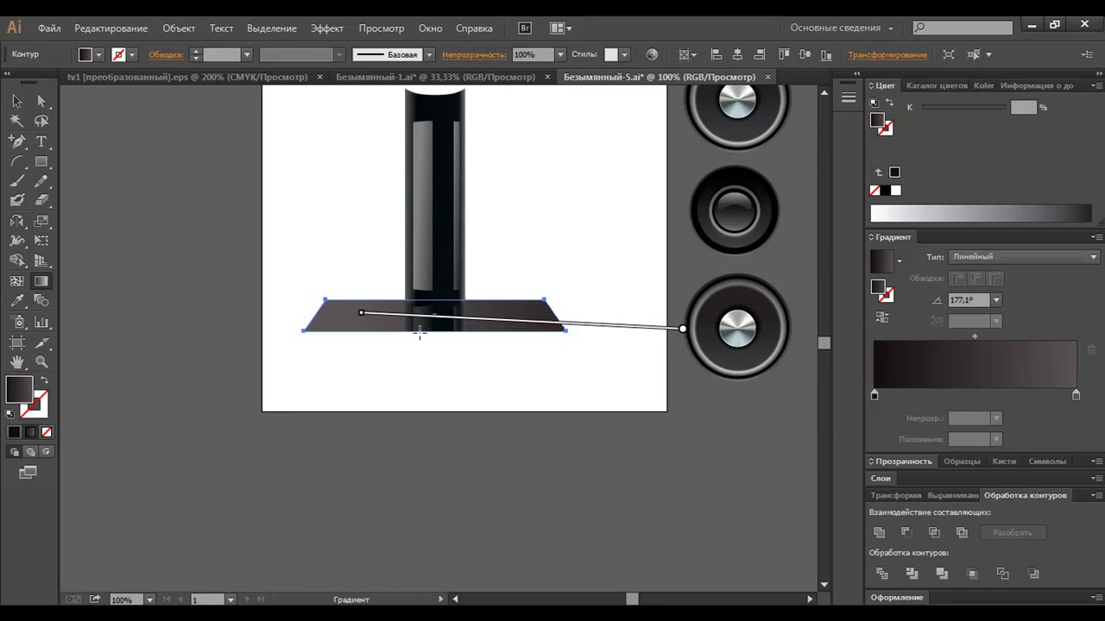
drag(412, 316, 311, 311)
mouse_move(420, 315)
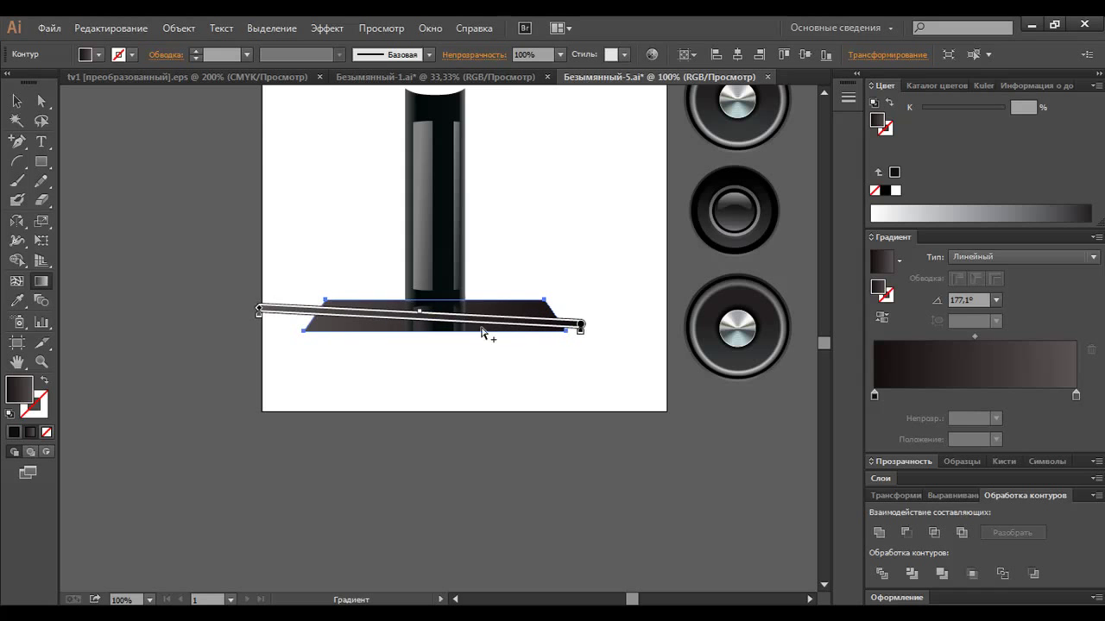
drag(479, 324, 443, 324)
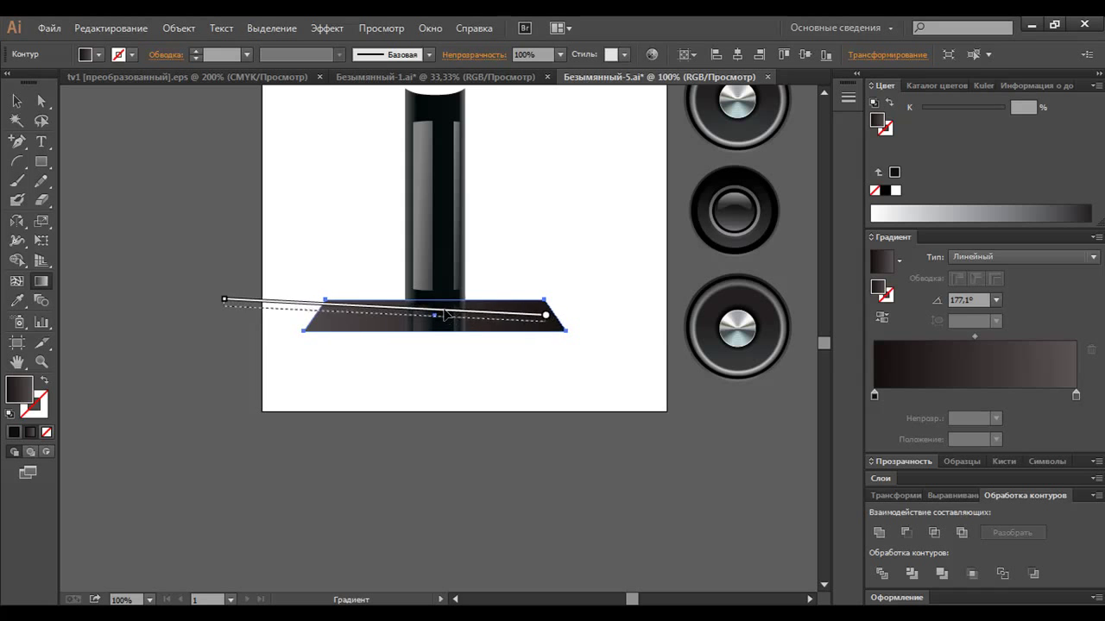
drag(234, 312, 204, 304)
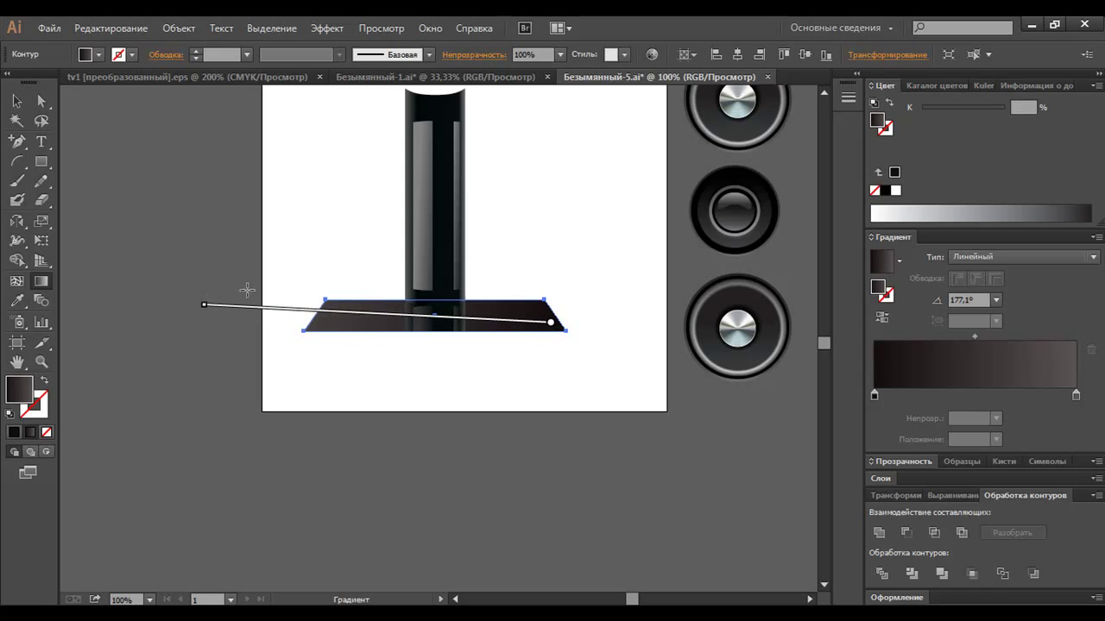
mouse_move(205, 304)
mouse_down()
mouse_move(210, 278)
mouse_move(205, 288)
mouse_move(287, 302)
mouse_up()
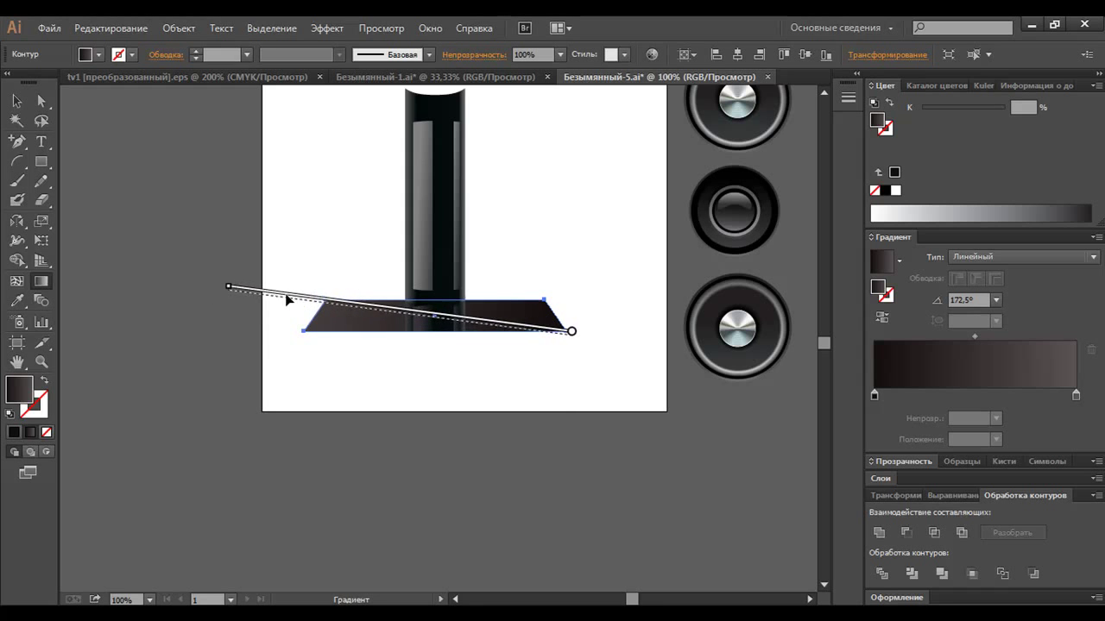
click(16, 100)
click(179, 176)
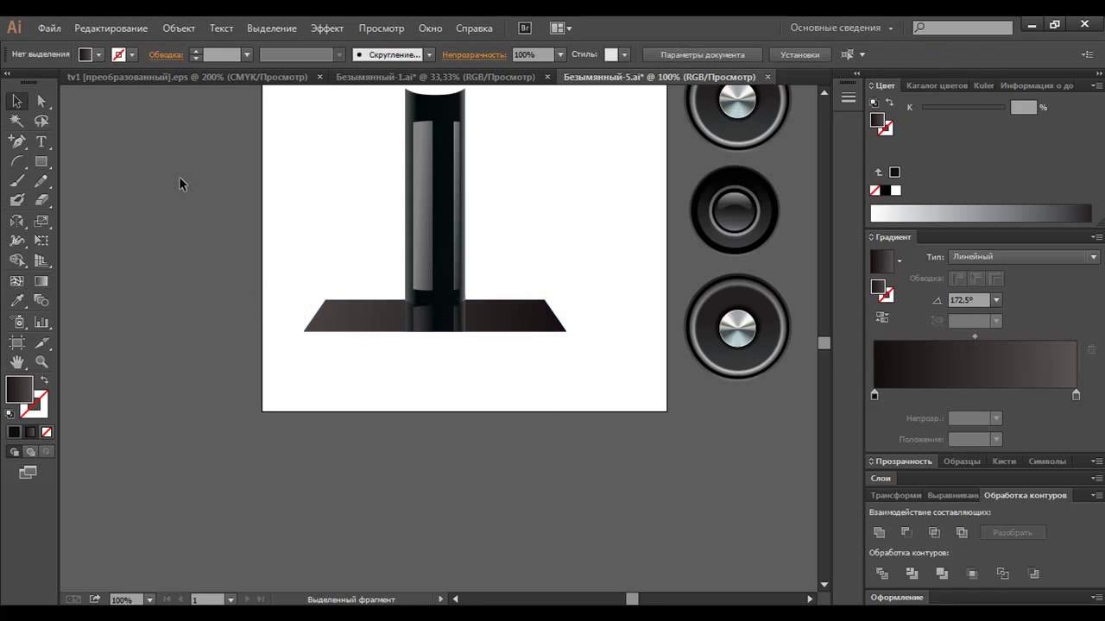
scroll(211, 220, up, 1)
scroll(213, 223, down, 1)
Draw a thin rectangle along the floor's front edge and place a copy below it
key(ctrl+plus)
click(41, 162)
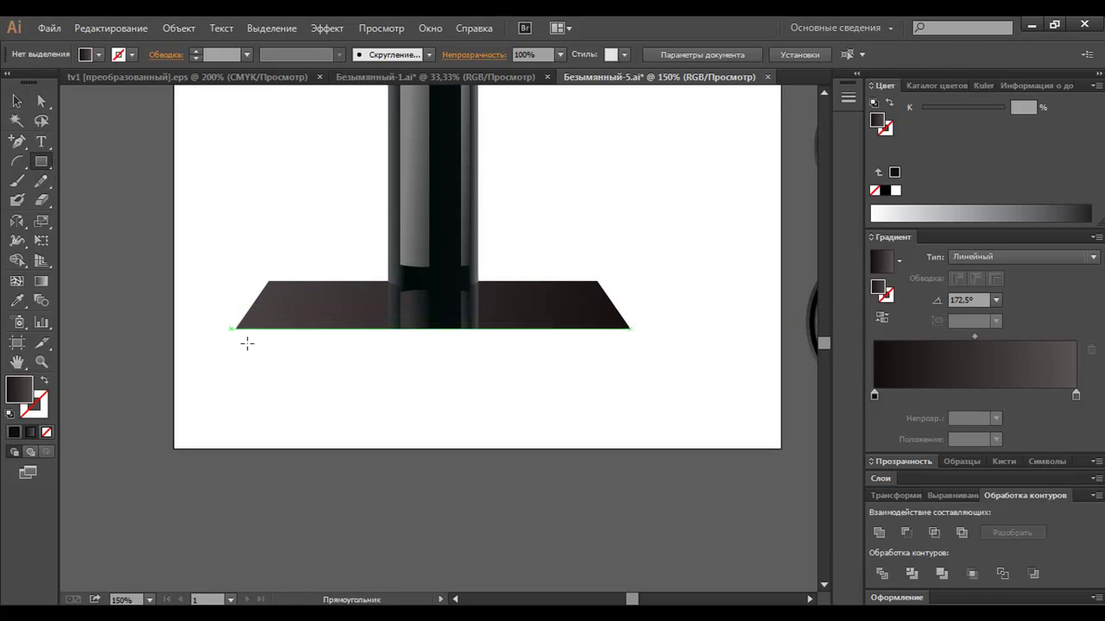
drag(236, 335, 630, 341)
key(v)
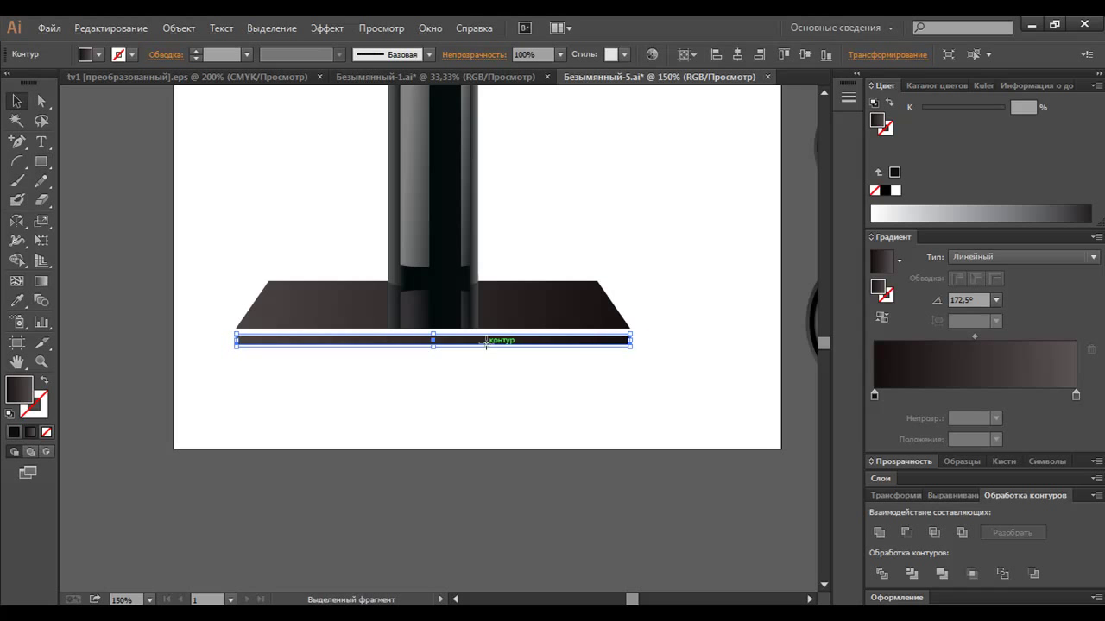
drag(488, 346, 485, 383)
Zoom in on the bars and make the top bar much thinner
click(481, 346)
key(z)
drag(198, 274, 288, 393)
key(v)
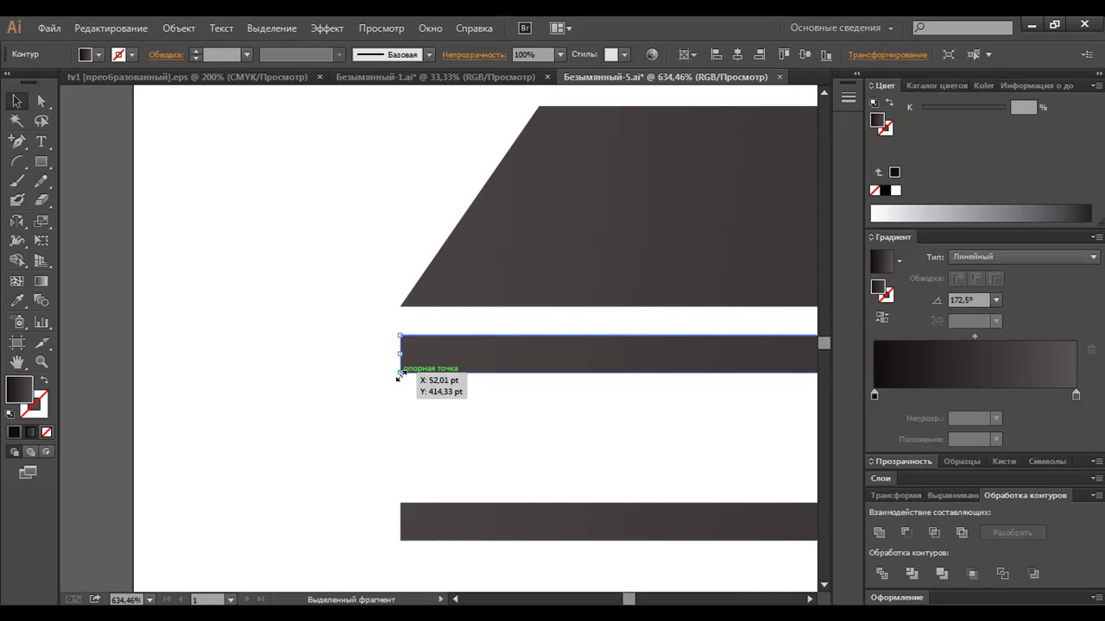
scroll(613, 392, right, 5)
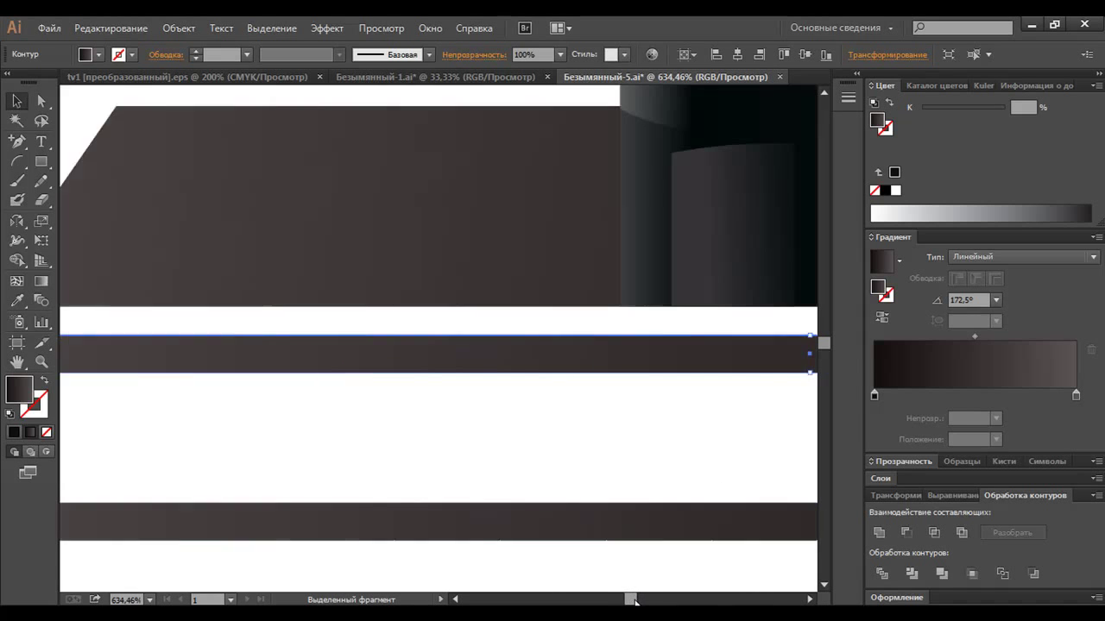
drag(600, 373, 600, 347)
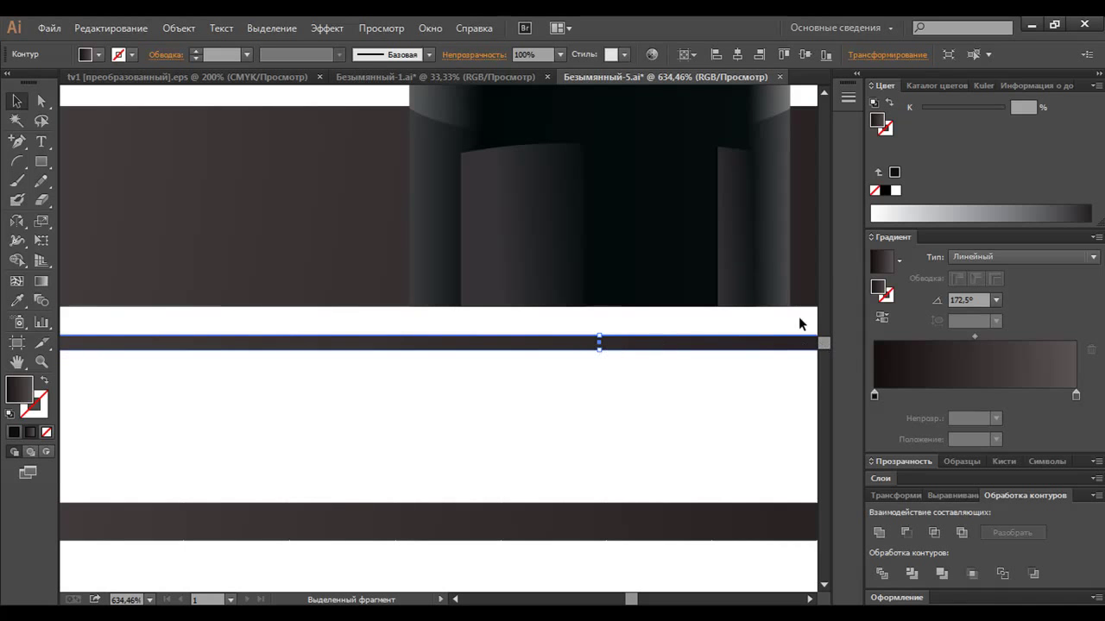
Give the thin bar a white-to-black gradient with the right stop lightened to mid grey
click(898, 261)
click(884, 290)
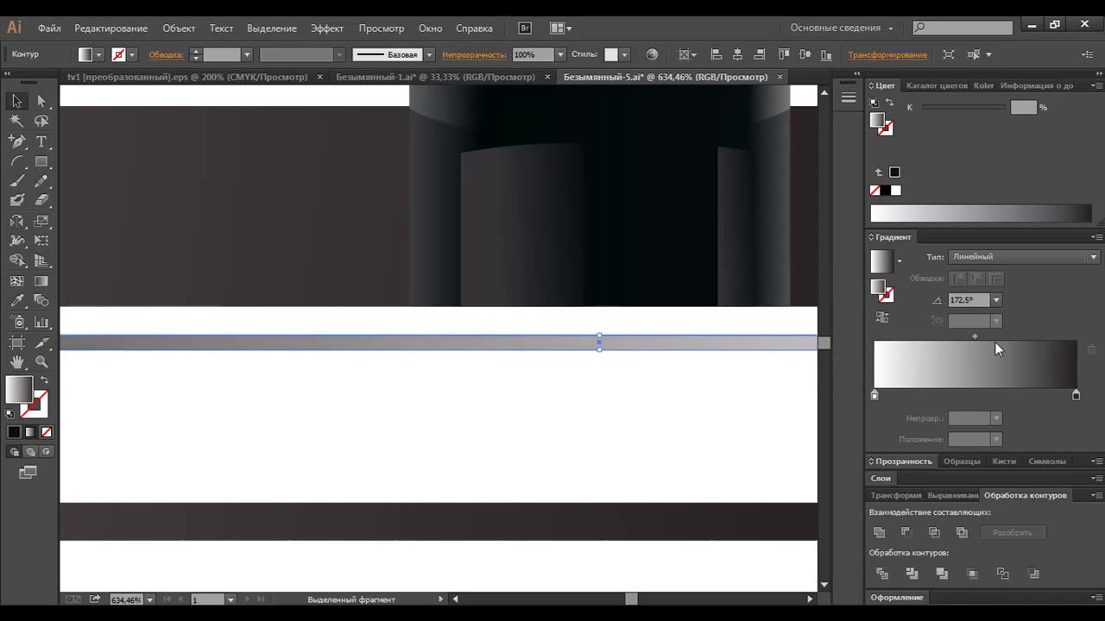
click(1075, 395)
click(1094, 86)
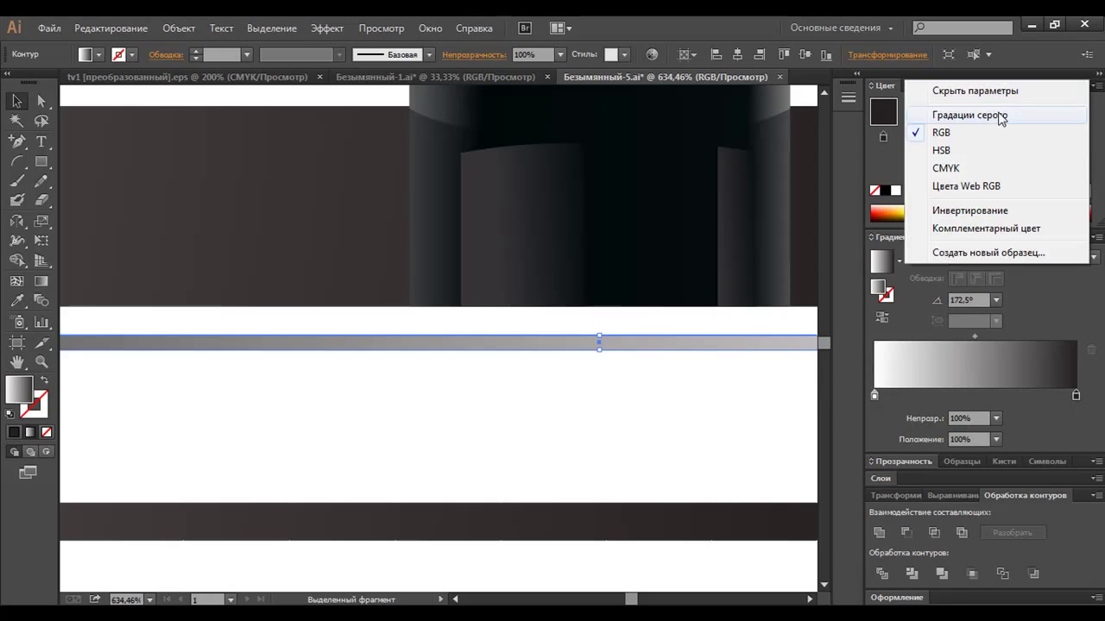
click(965, 113)
drag(993, 113, 965, 113)
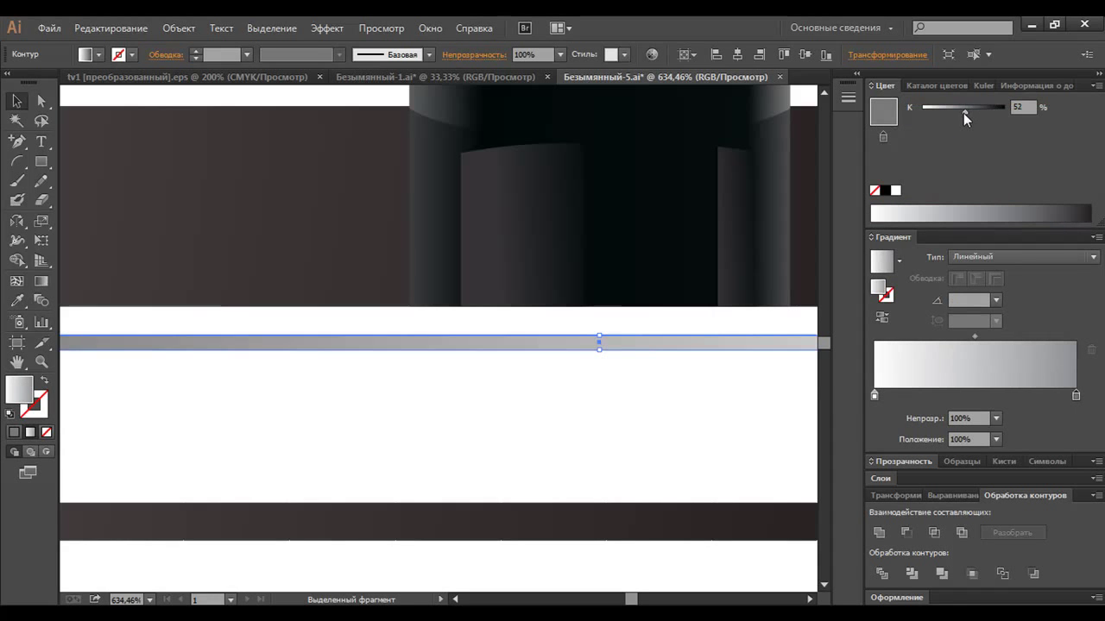
key(ctrl+minus)
key(ctrl+minus)
key(ctrl+minus)
Set the bar gradient's left stop to 21% grey in grayscale
click(689, 336)
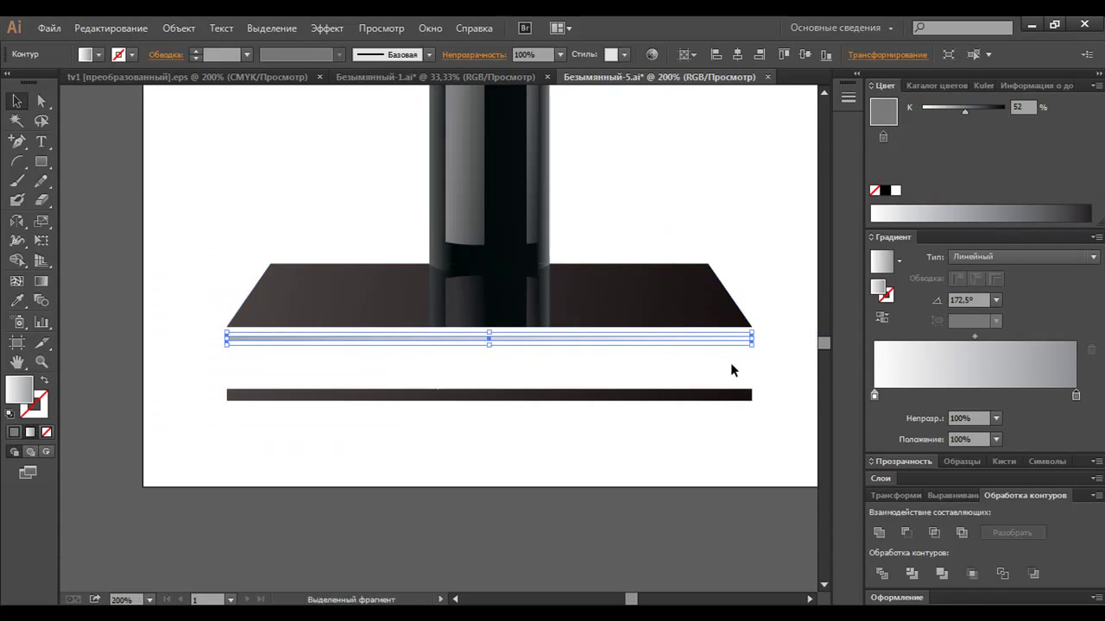
click(876, 397)
click(1096, 86)
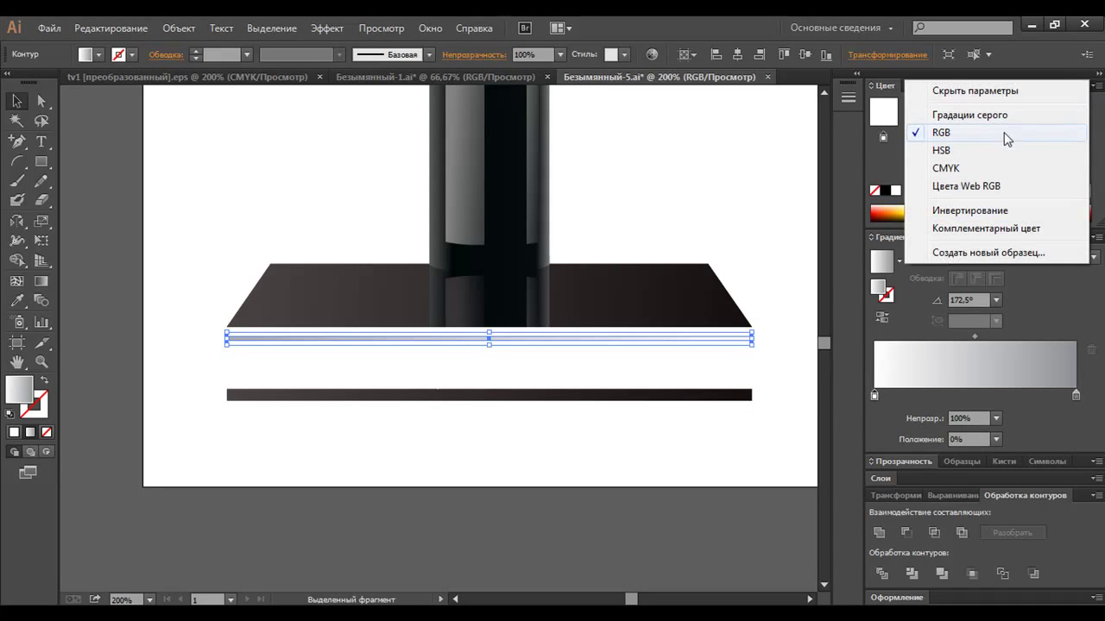
click(982, 118)
drag(927, 108, 984, 112)
click(1075, 395)
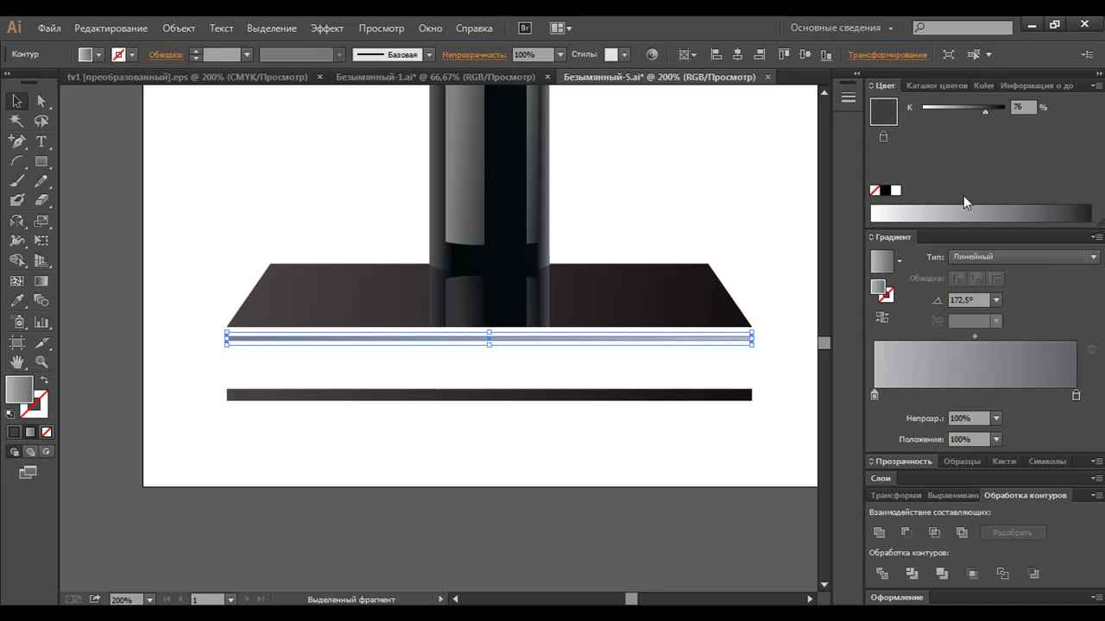
click(874, 393)
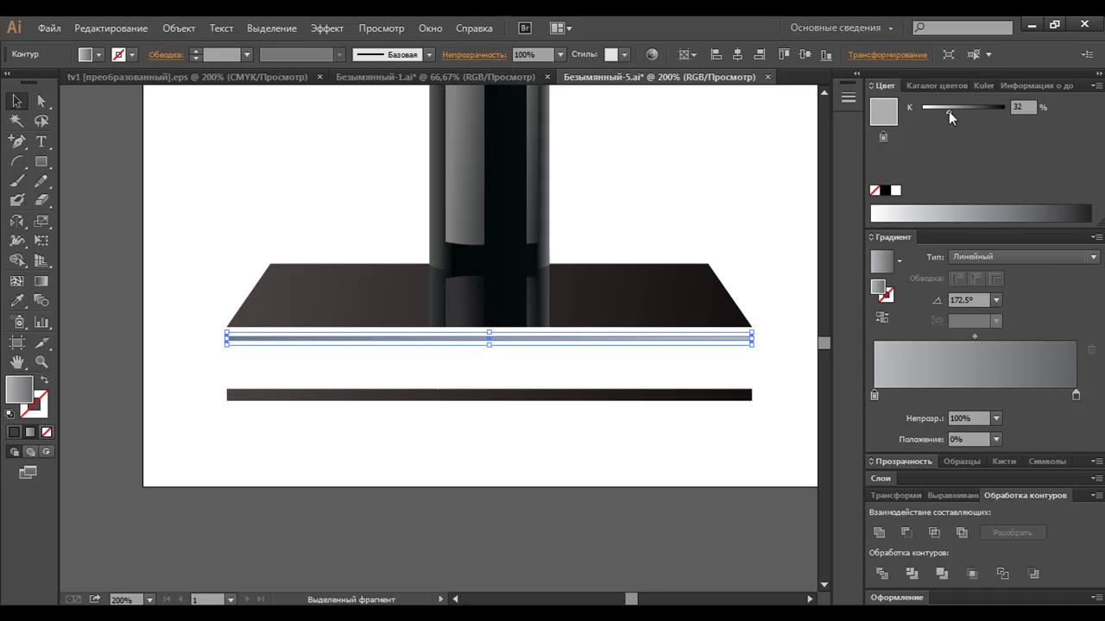
drag(948, 111, 940, 111)
Make the thin bar's gradient run vertically at −90°
key(z)
drag(429, 312, 566, 404)
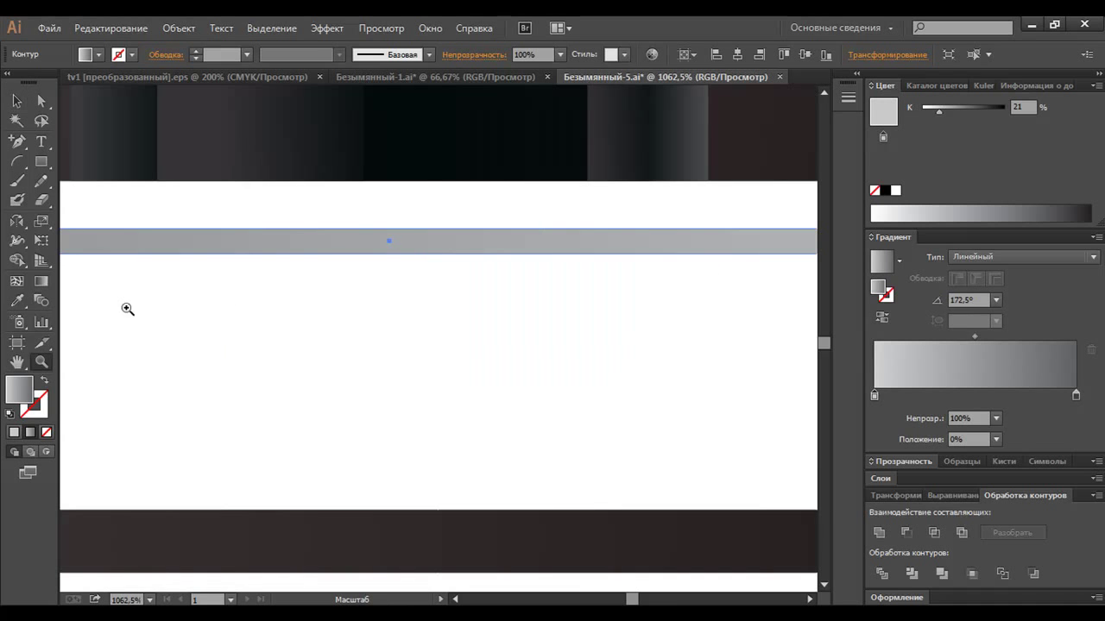
click(44, 282)
drag(477, 229, 479, 257)
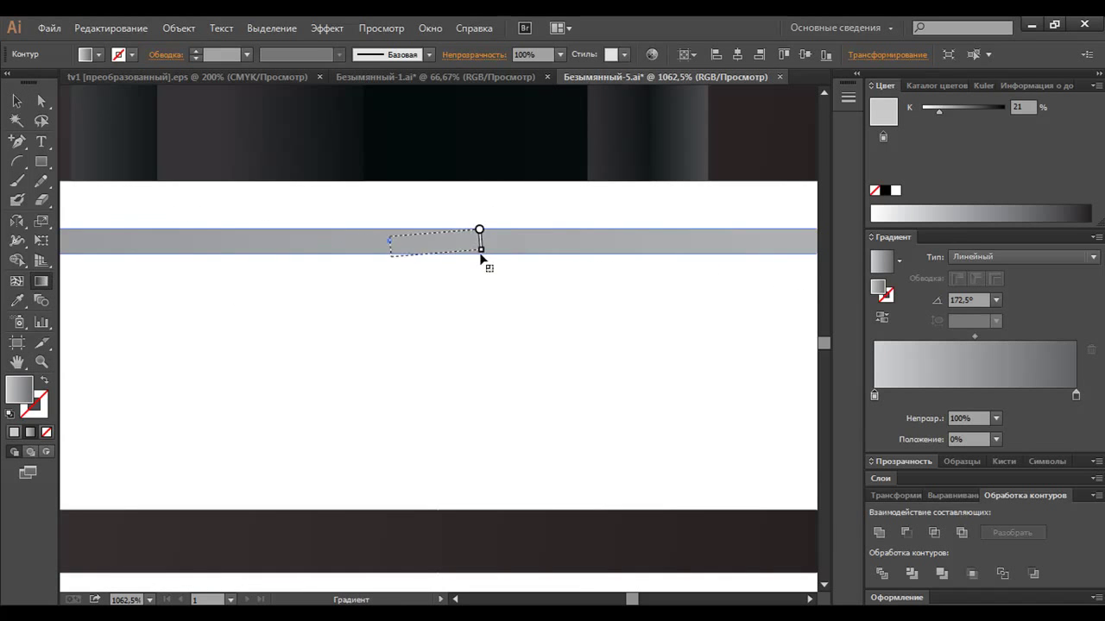
click(17, 101)
click(407, 349)
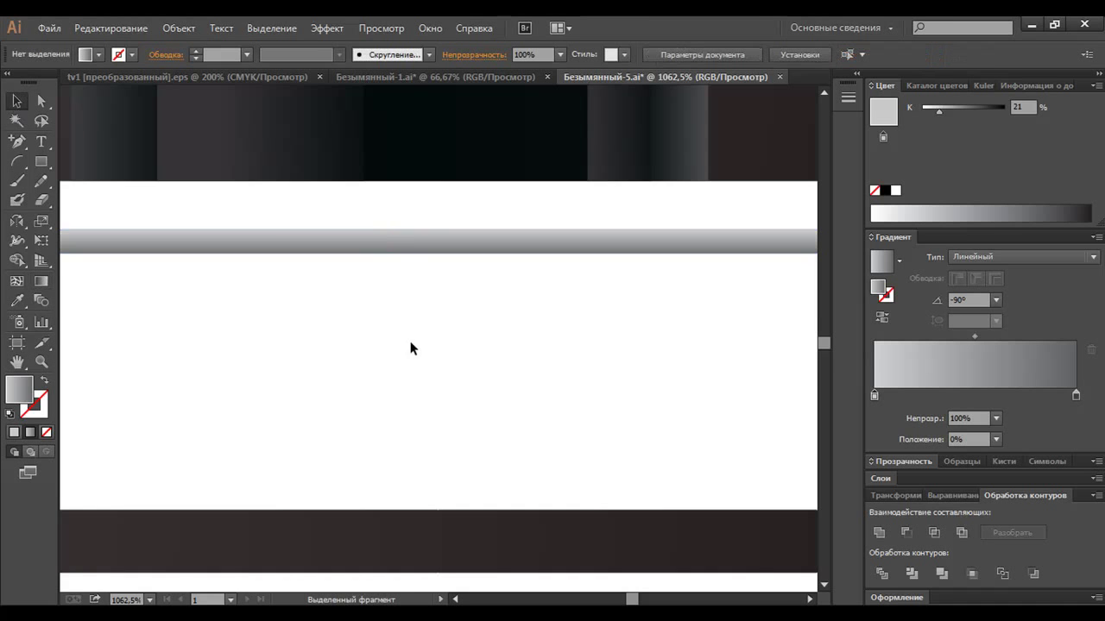
Nudge the thin light bar up so it sits along the floor's edge
key(ctrl+minus)
key(ctrl+minus)
key(ctrl+minus)
key(ctrl+minus)
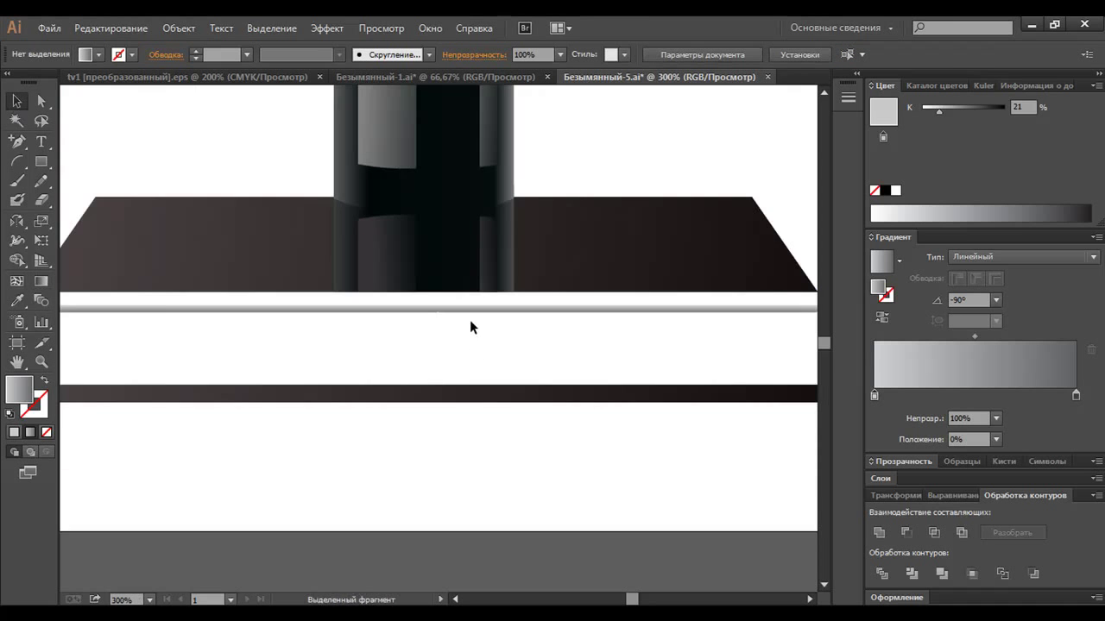
key(ctrl+minus)
click(470, 316)
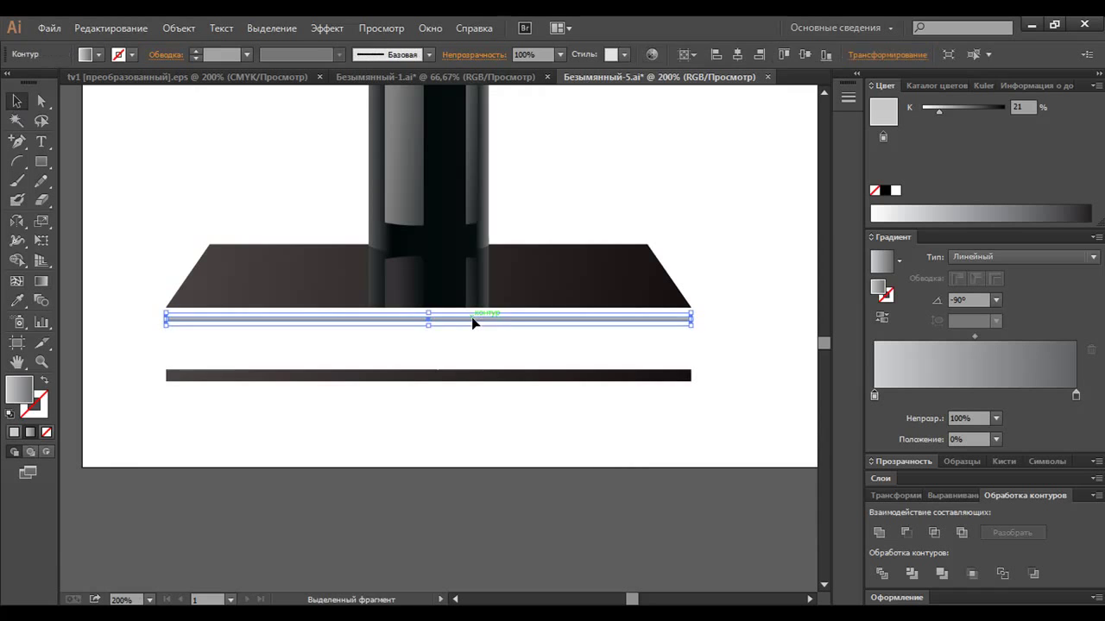
click(472, 316)
shift+click(470, 317)
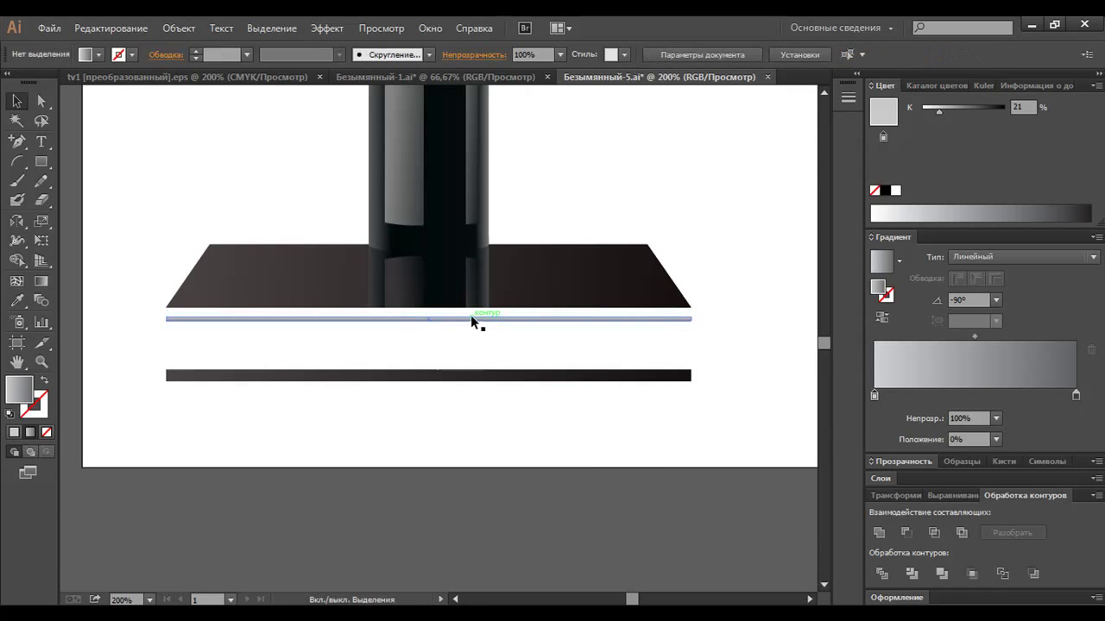
shift+click(471, 316)
drag(470, 316, 468, 315)
click(475, 360)
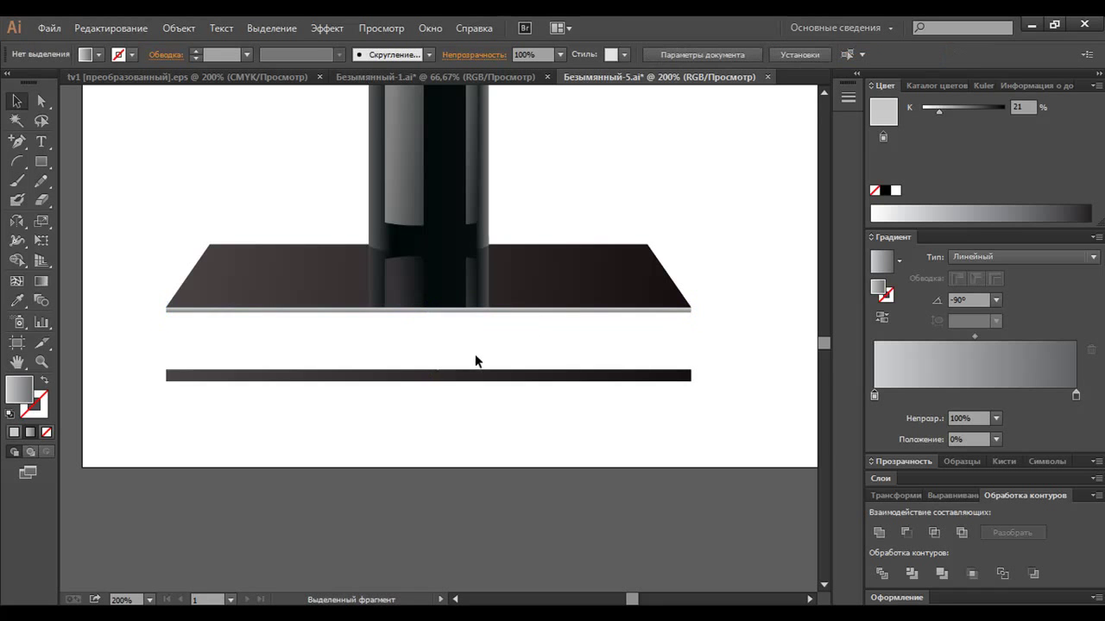
Move the dark bar up and redraw its gradient vertically across its height
drag(473, 375, 479, 354)
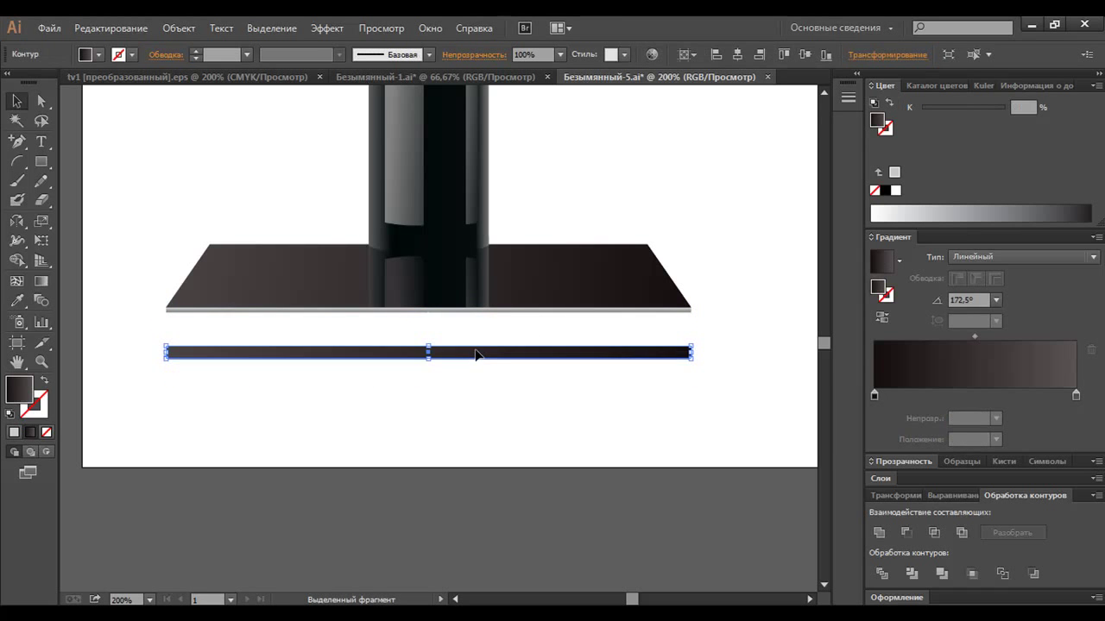
click(475, 354)
click(47, 280)
drag(425, 379, 429, 327)
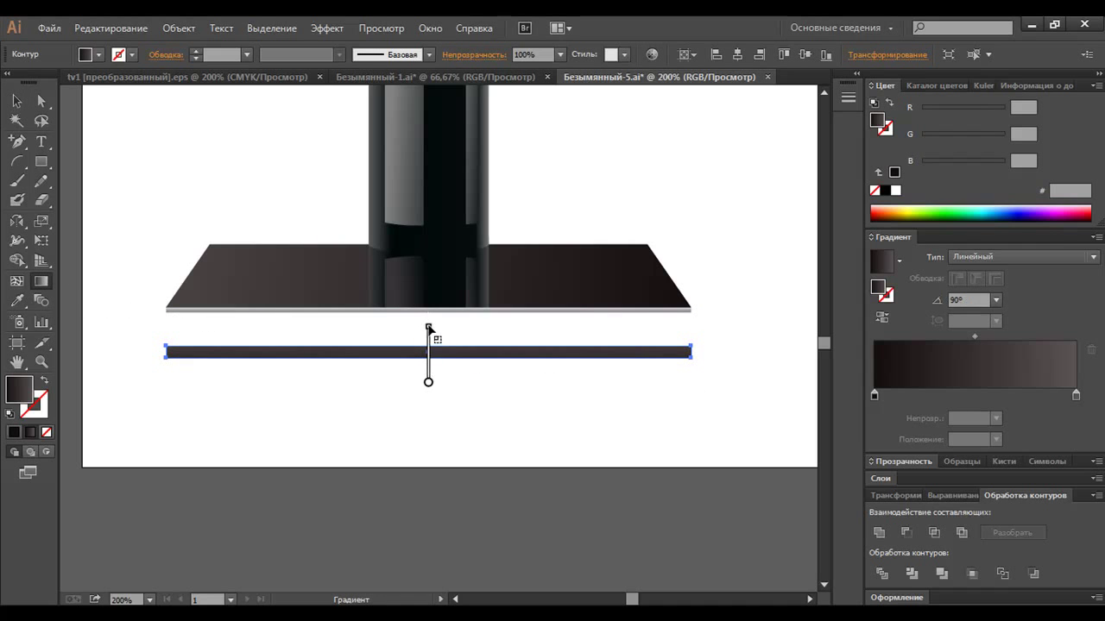
click(17, 101)
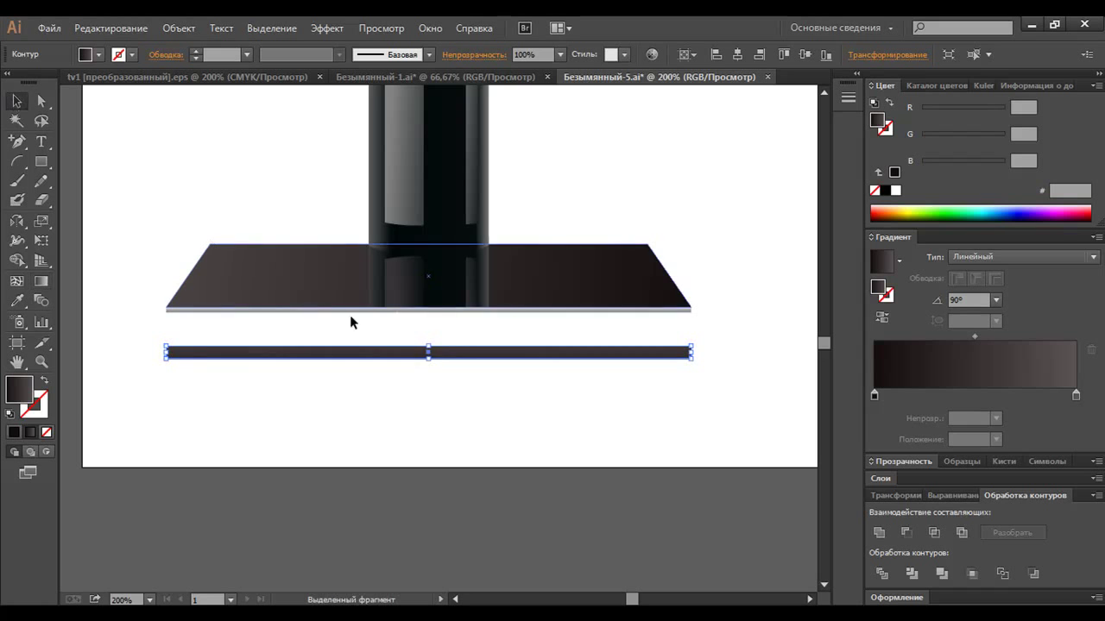
click(41, 281)
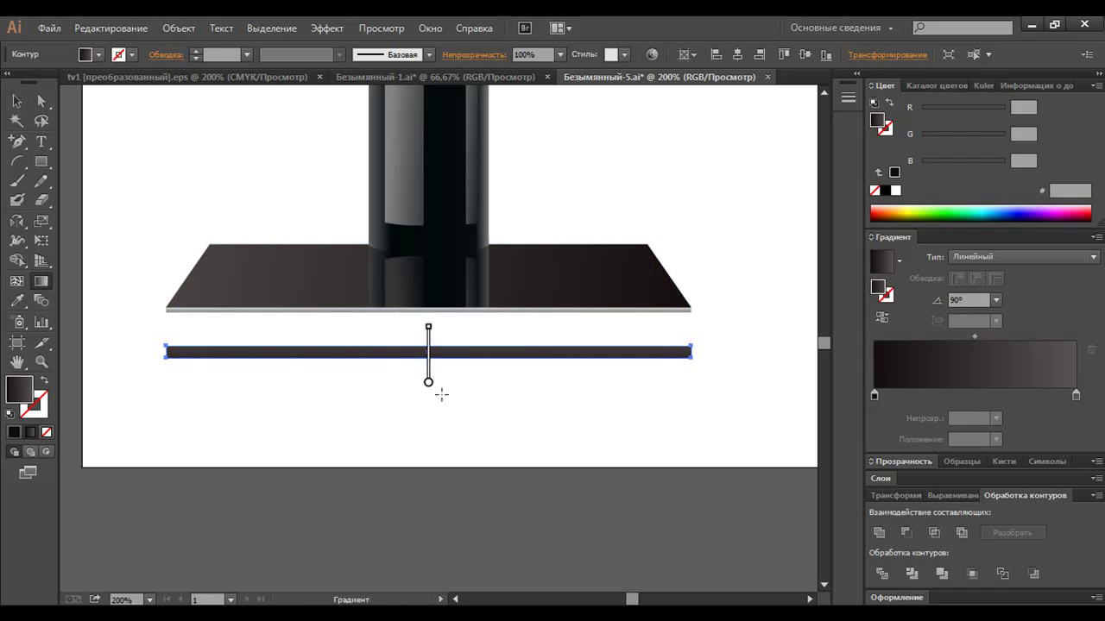
mouse_move(429, 352)
mouse_down()
mouse_move(429, 380)
mouse_move(429, 361)
mouse_up()
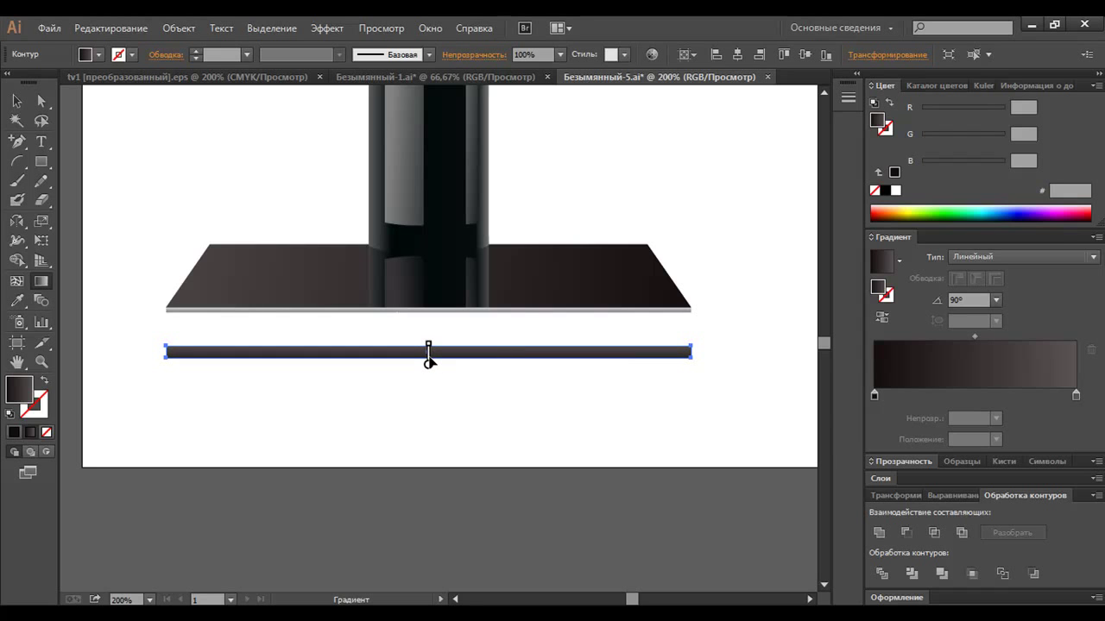
Shift the dark bar's gradient midpoint to about 36% and darken it
click(873, 397)
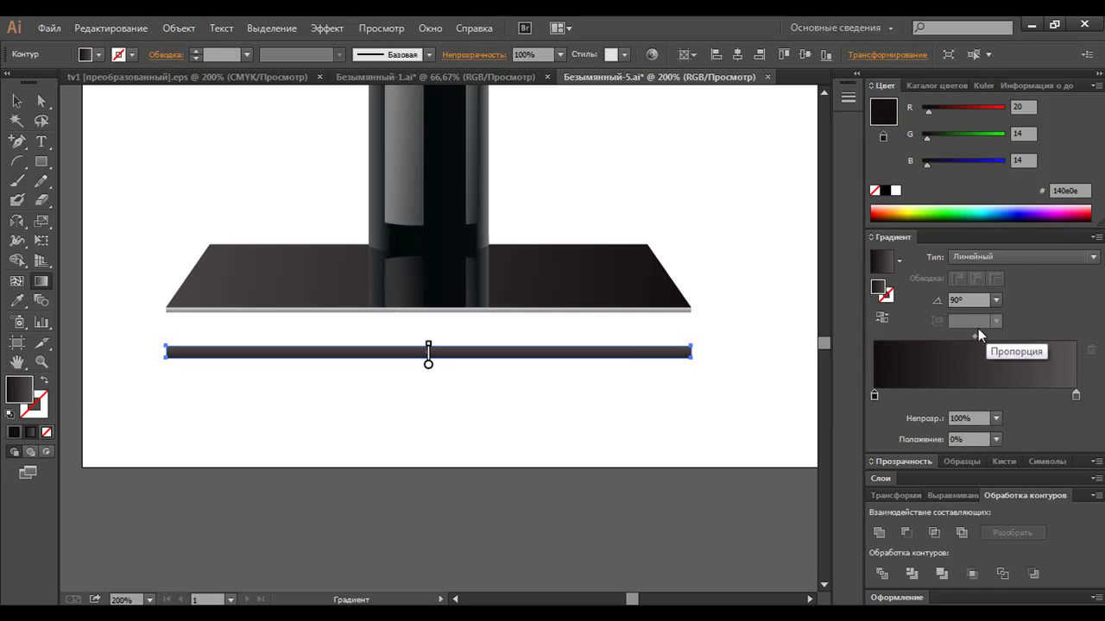
click(974, 338)
drag(974, 338, 948, 338)
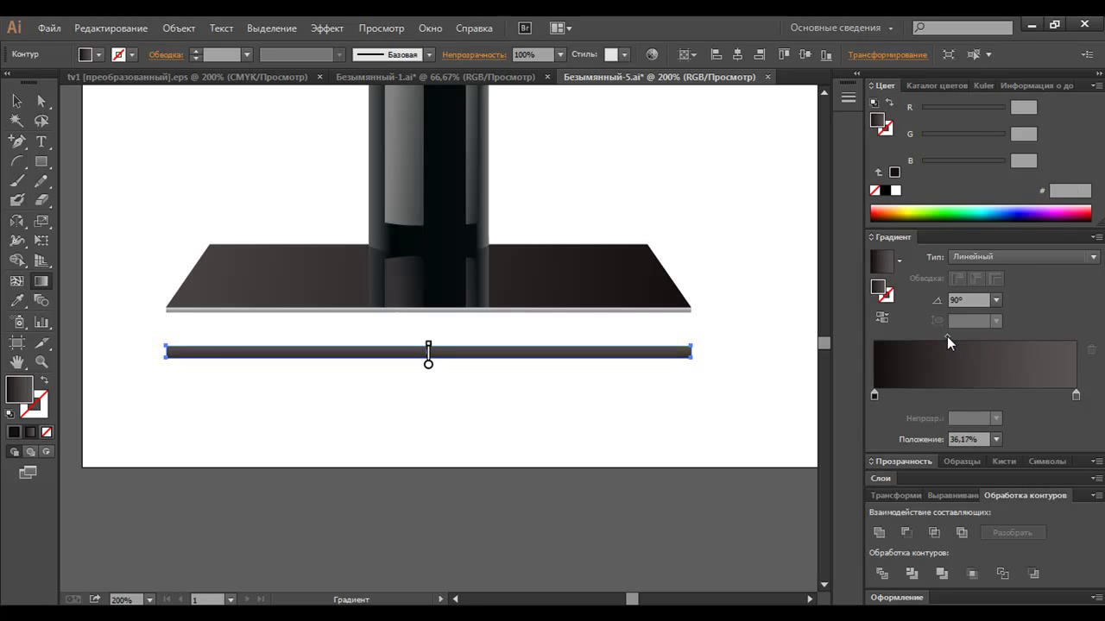
drag(429, 359, 432, 329)
Raise the dark strip directly beneath the tabletop's light front edge
key(v)
click(426, 394)
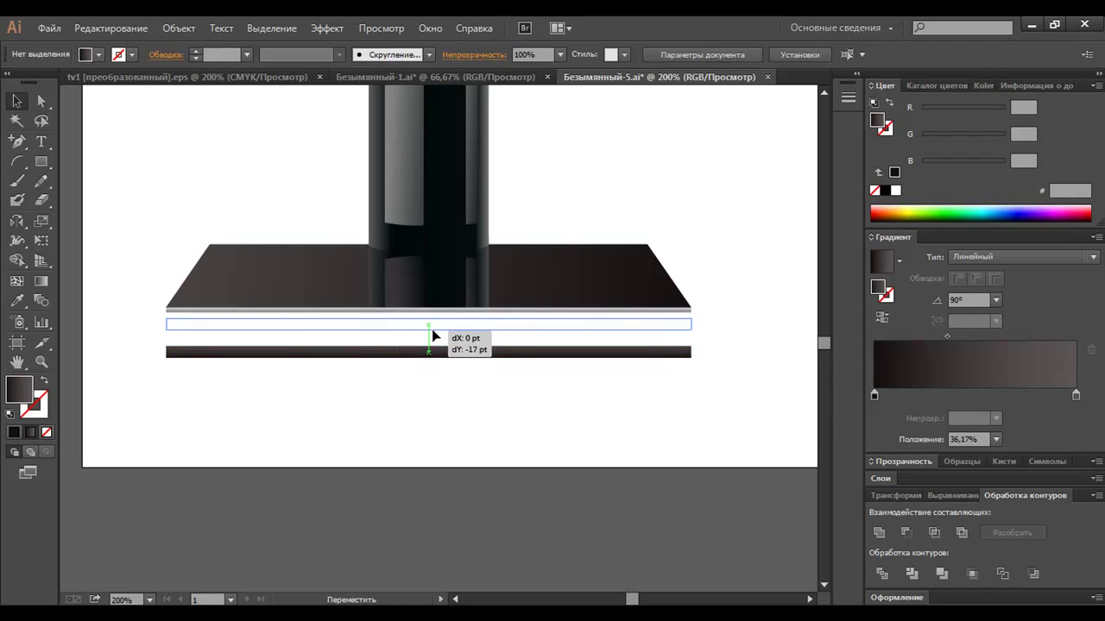
drag(431, 329, 432, 324)
click(440, 378)
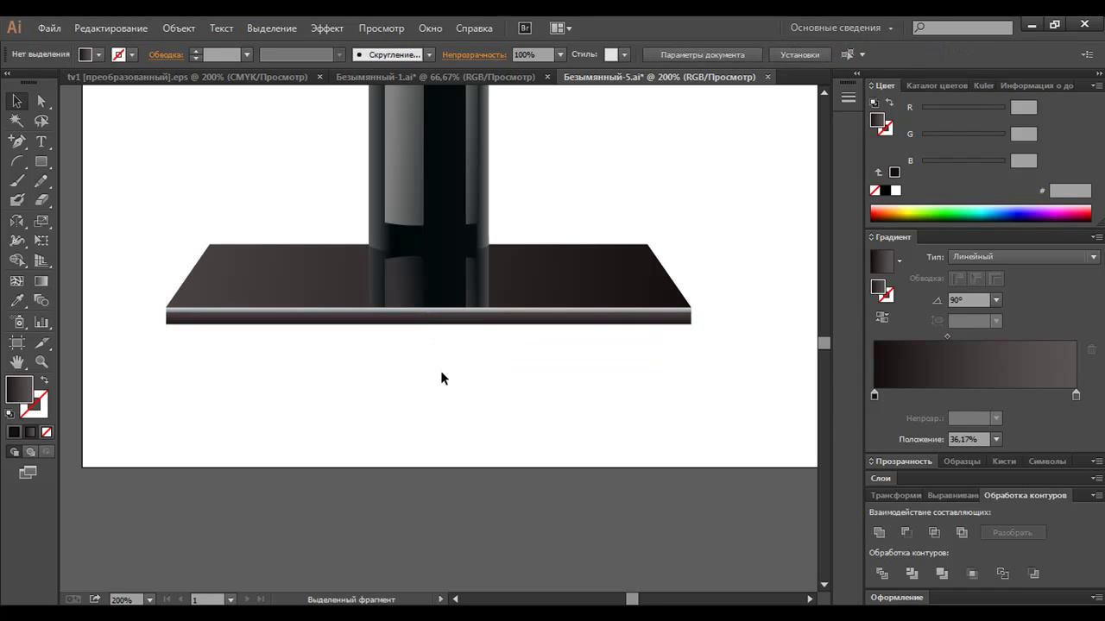
key(ctrl+minus)
key(ctrl+minus)
key(ctrl+minus)
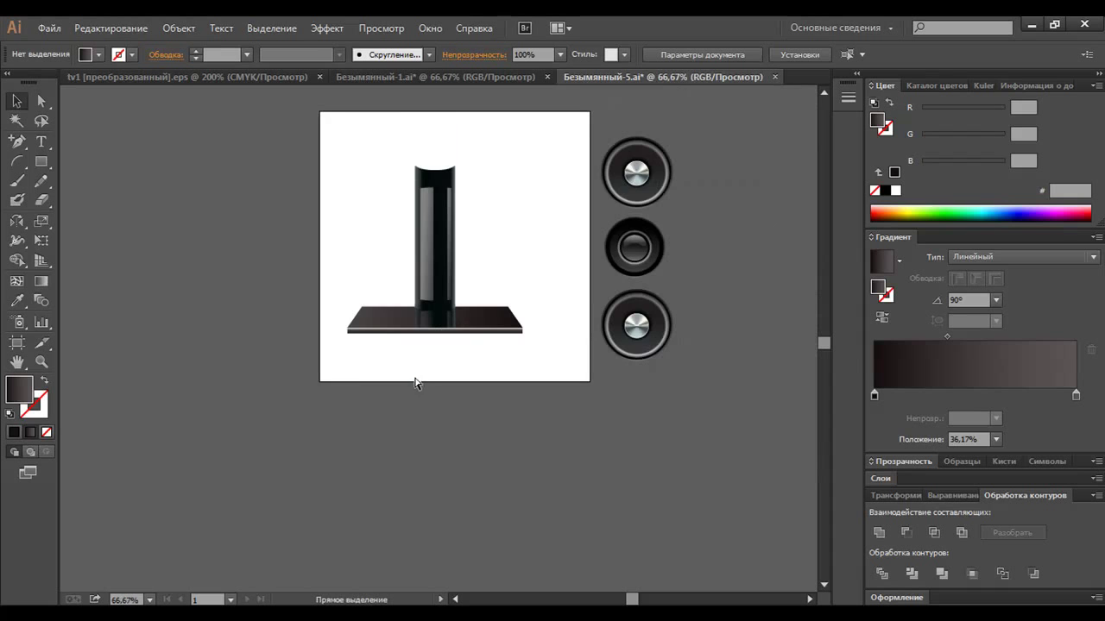
Select the tabletop base pieces and scale them wider
drag(360, 221, 522, 352)
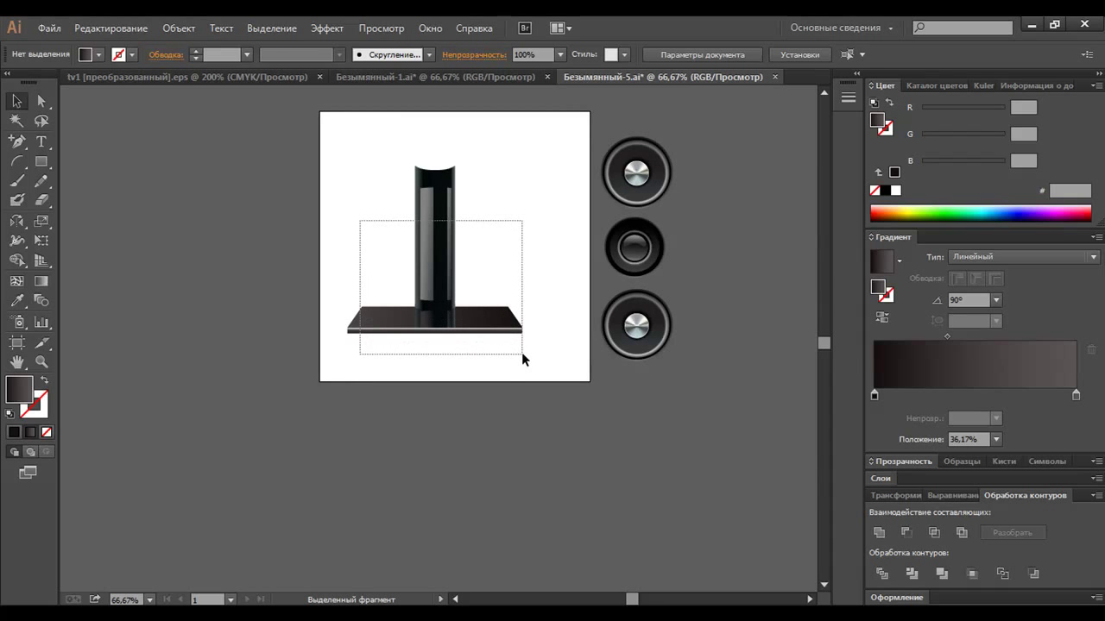
click(528, 355)
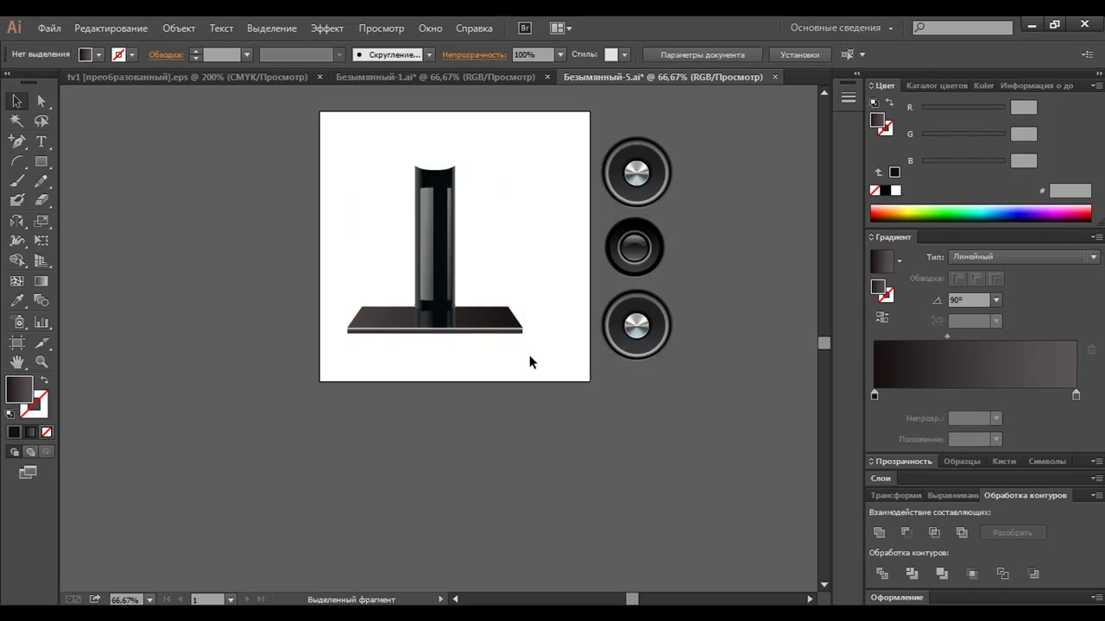
mouse_move(473, 278)
mouse_down()
mouse_move(522, 353)
mouse_move(536, 351)
mouse_up()
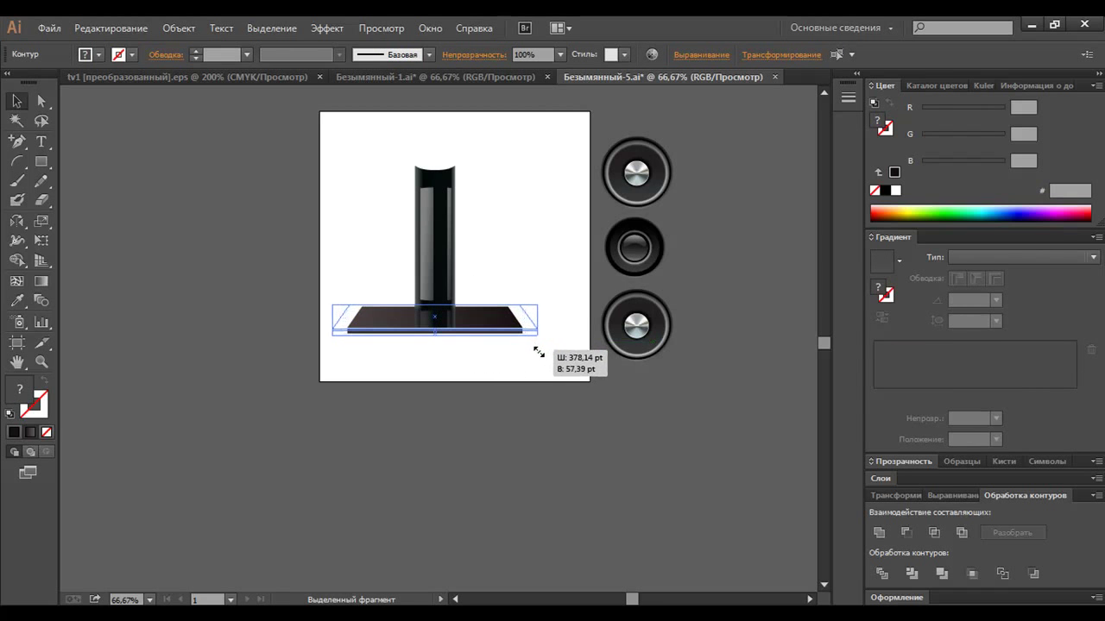
drag(537, 352, 561, 375)
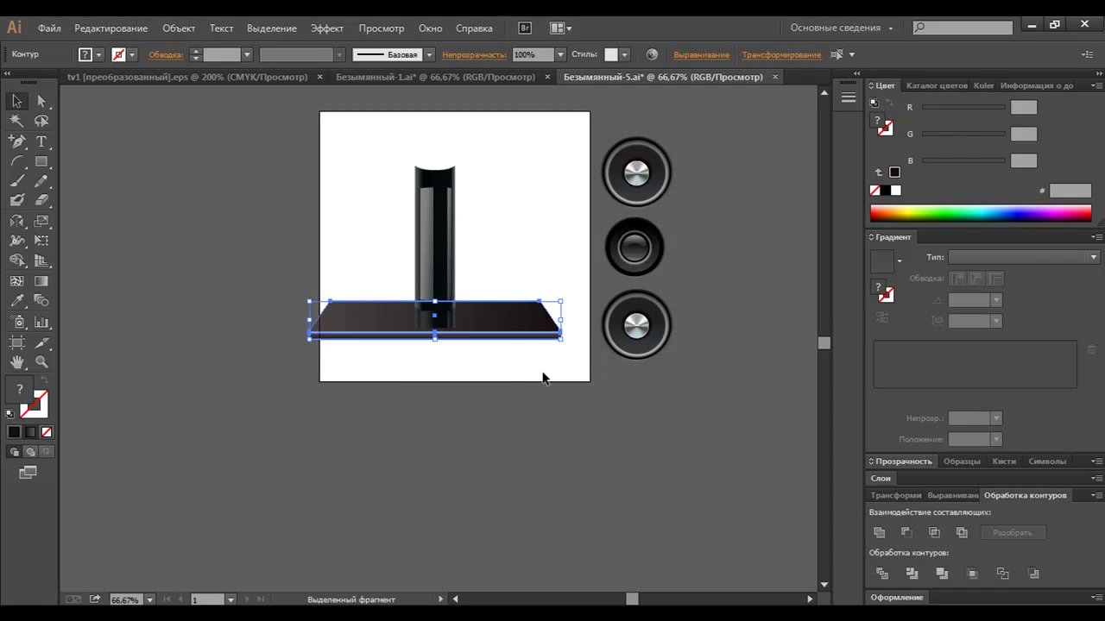
Group the base pieces, lower them slightly, and send them behind the column
right_click(509, 333)
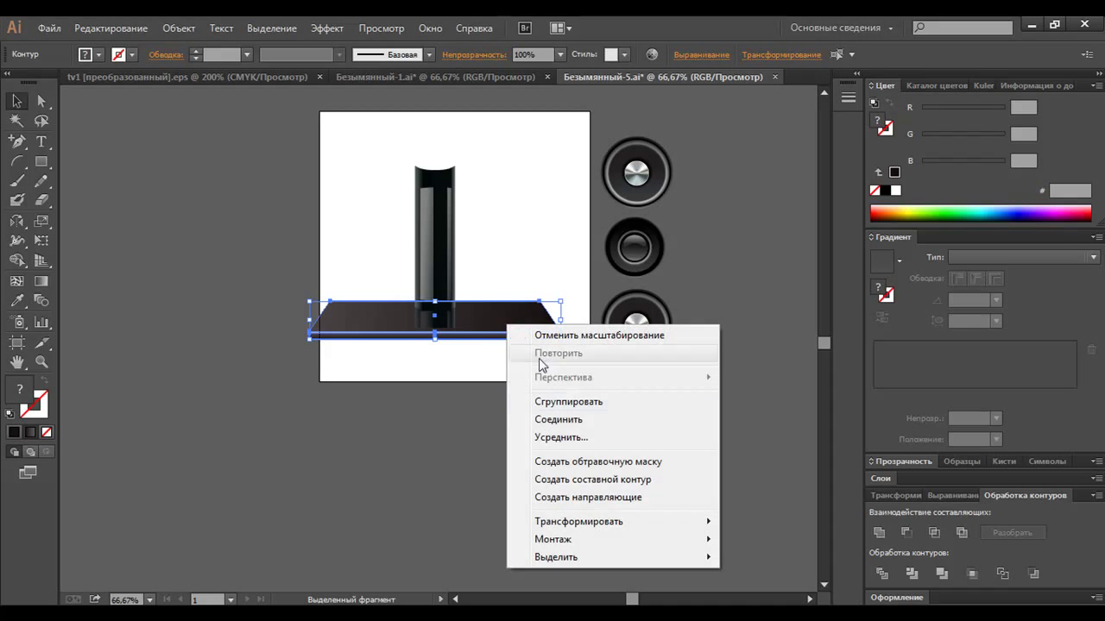
click(570, 399)
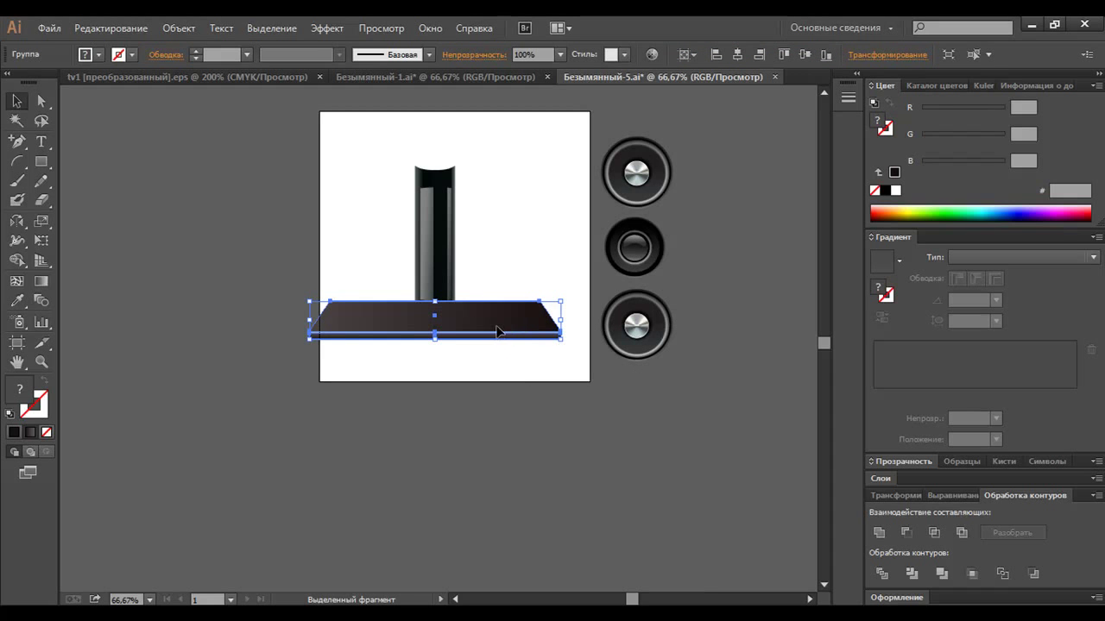
drag(489, 319, 488, 331)
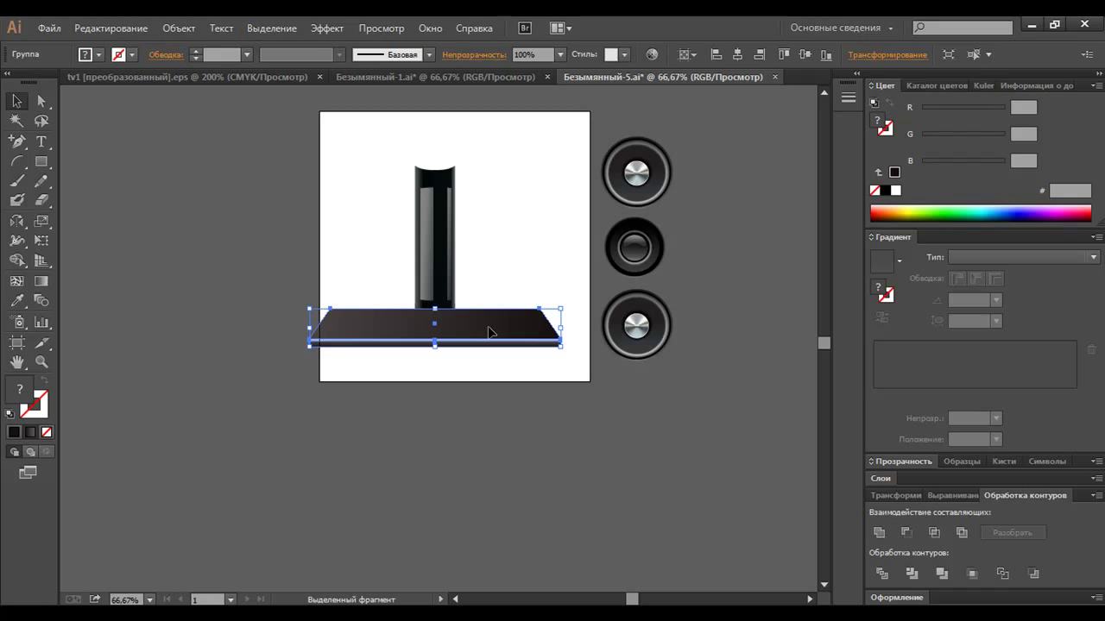
key(ctrl+shift+bracketleft)
Zoom in where the column meets the floor and move the column-base group down
click(456, 396)
key(z)
drag(369, 242, 485, 376)
scroll(566, 389, up, 1)
key(v)
click(515, 387)
drag(509, 389, 507, 411)
Group the column's highlight strip with other column paths and shift the group down slightly
click(528, 250)
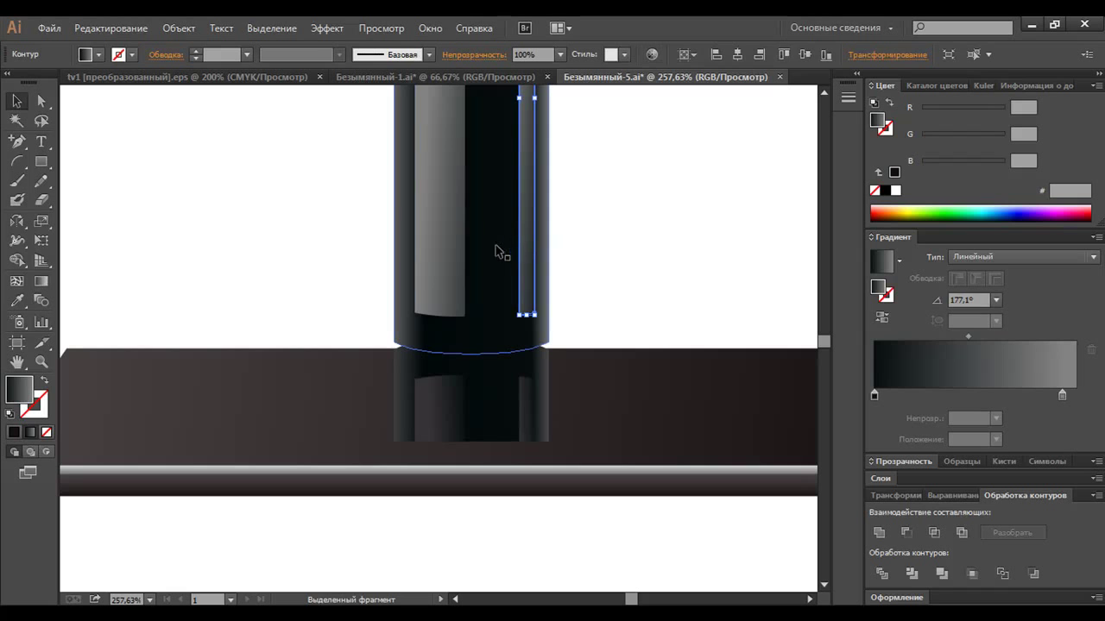
shift+click(490, 252)
right_click(488, 261)
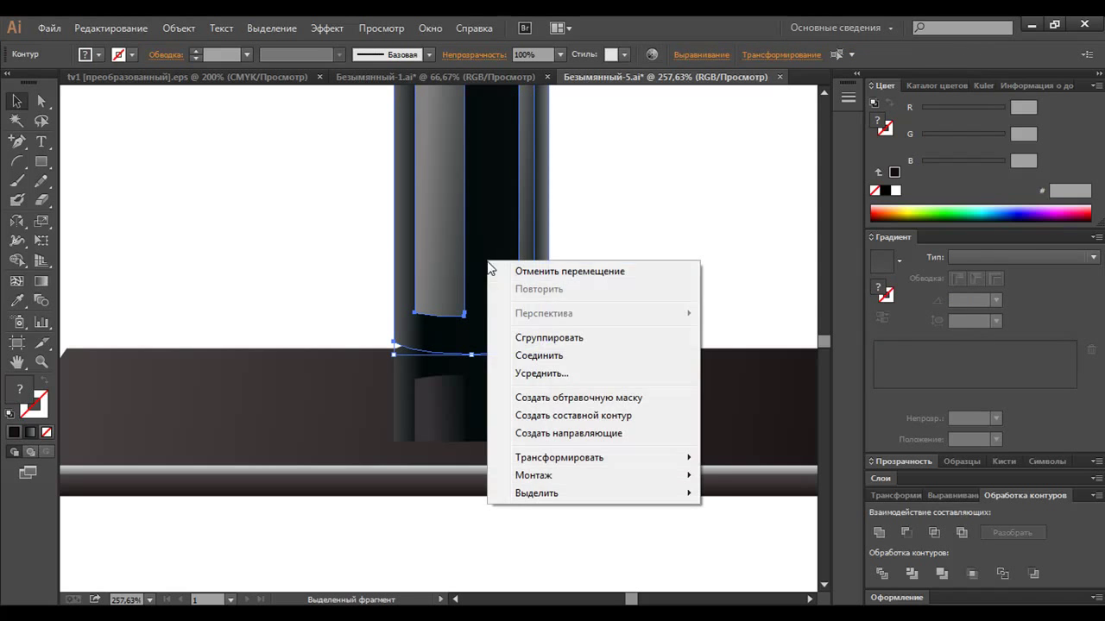
click(549, 337)
drag(498, 286, 495, 297)
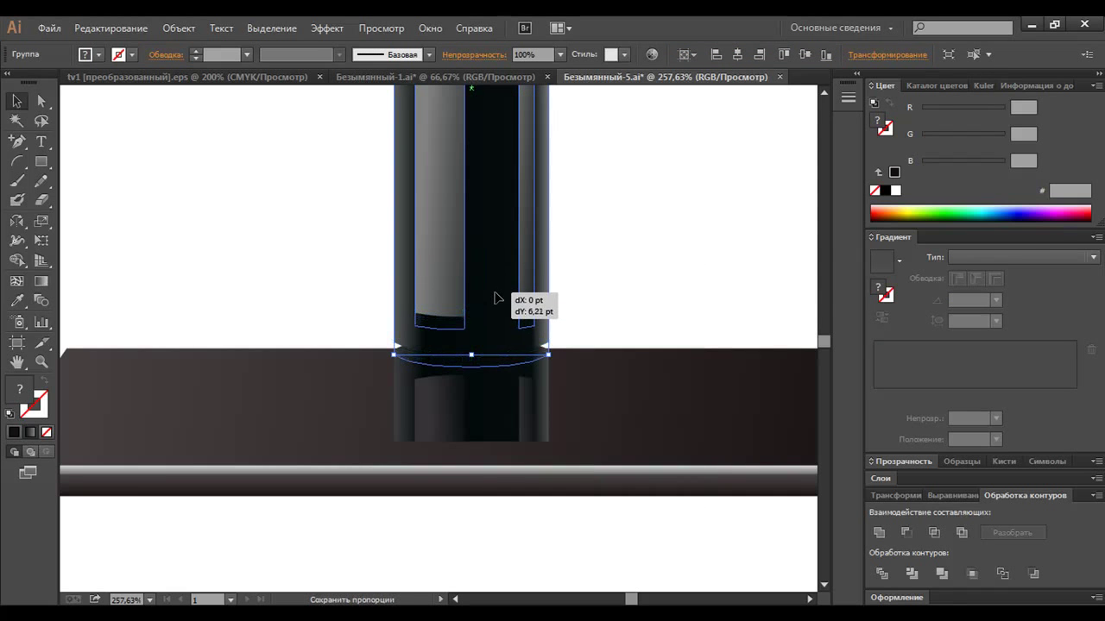
click(604, 277)
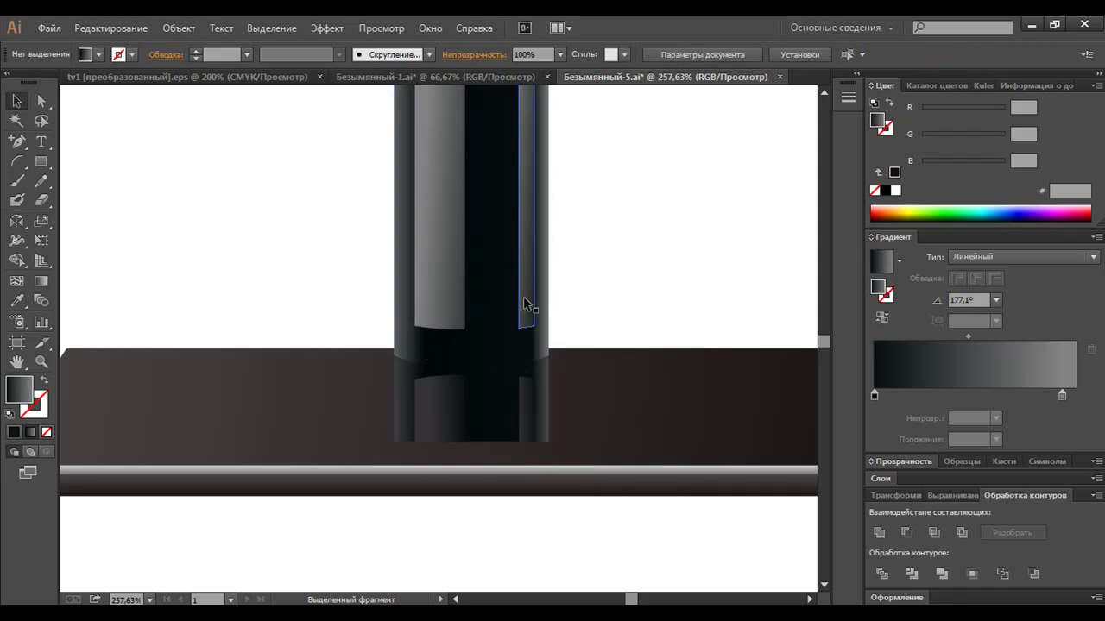
drag(494, 301, 494, 302)
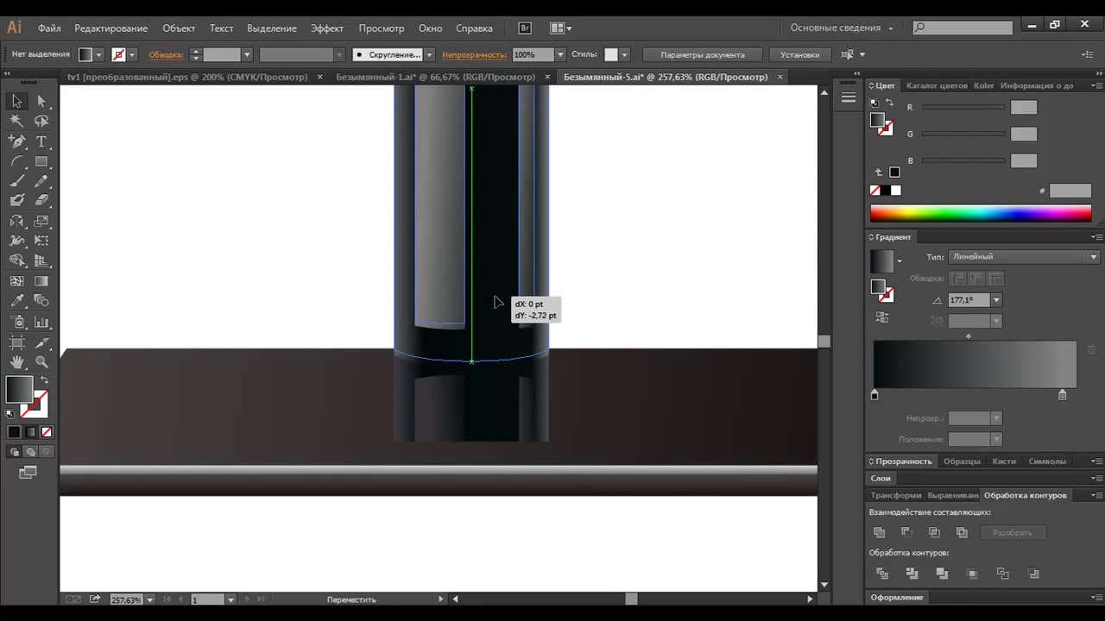
Zoom far in on the column's bottom edge and fine-tune the group's vertical position
key(z)
drag(338, 291, 434, 411)
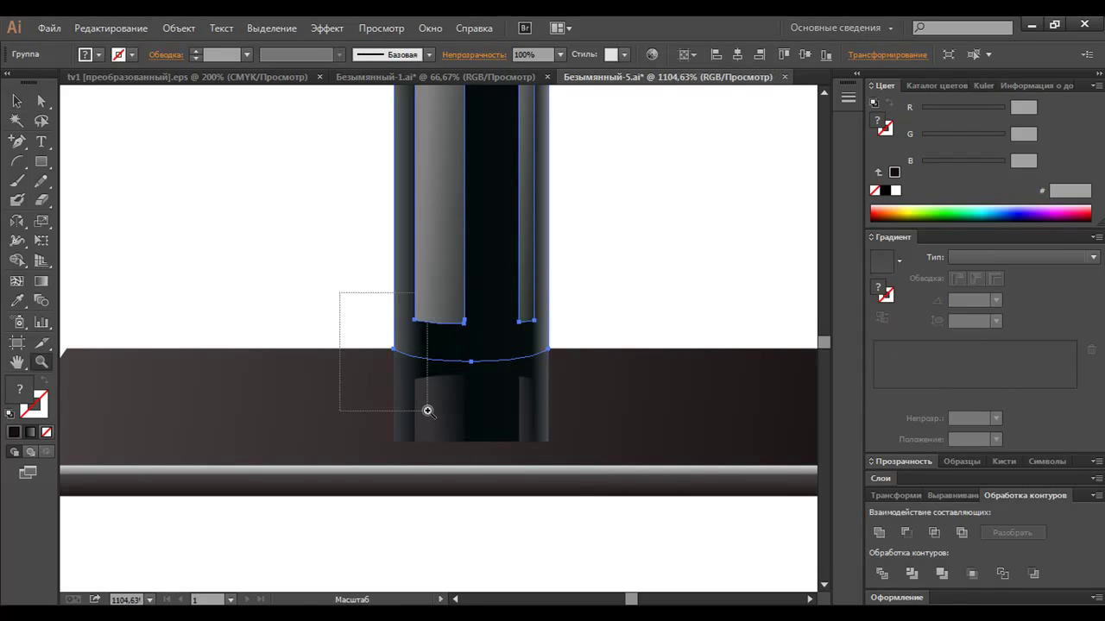
key(v)
click(418, 275)
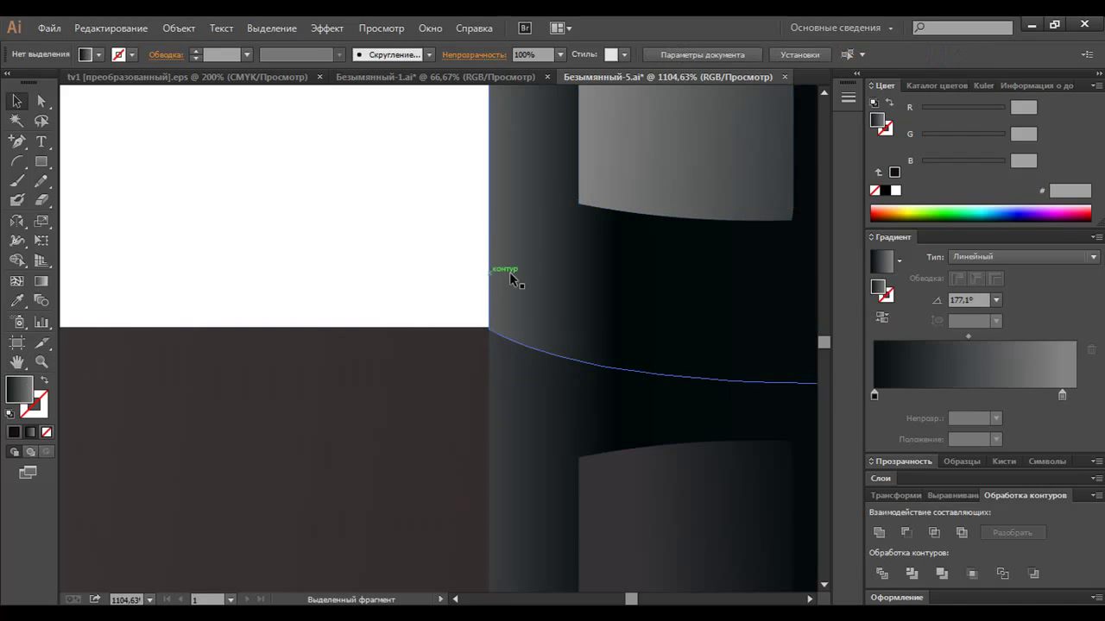
drag(448, 261, 579, 300)
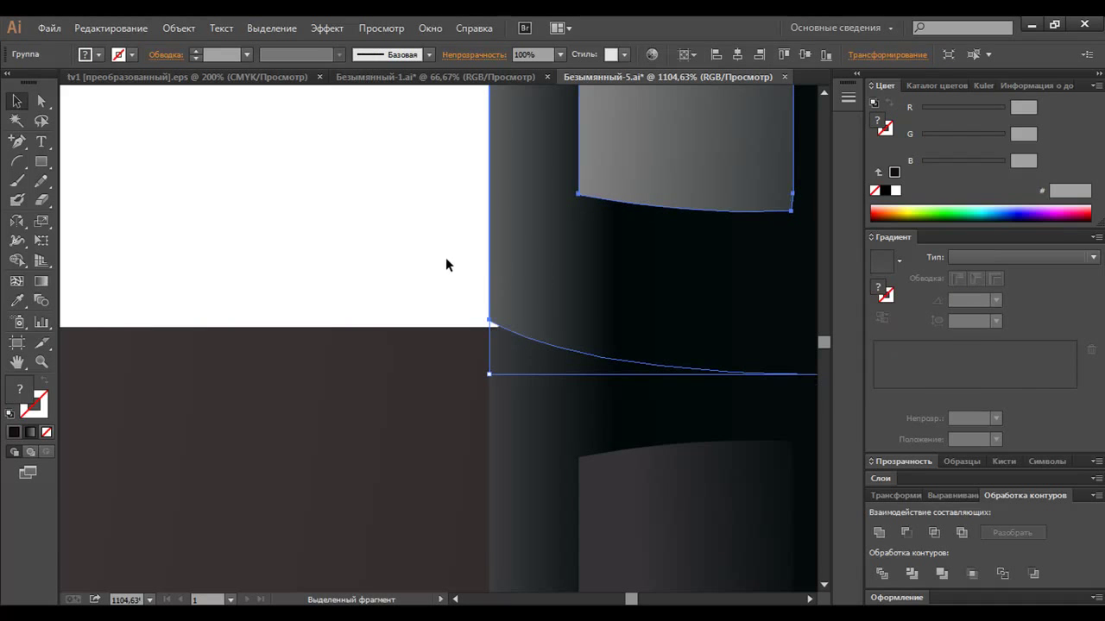
drag(579, 293, 579, 292)
click(423, 251)
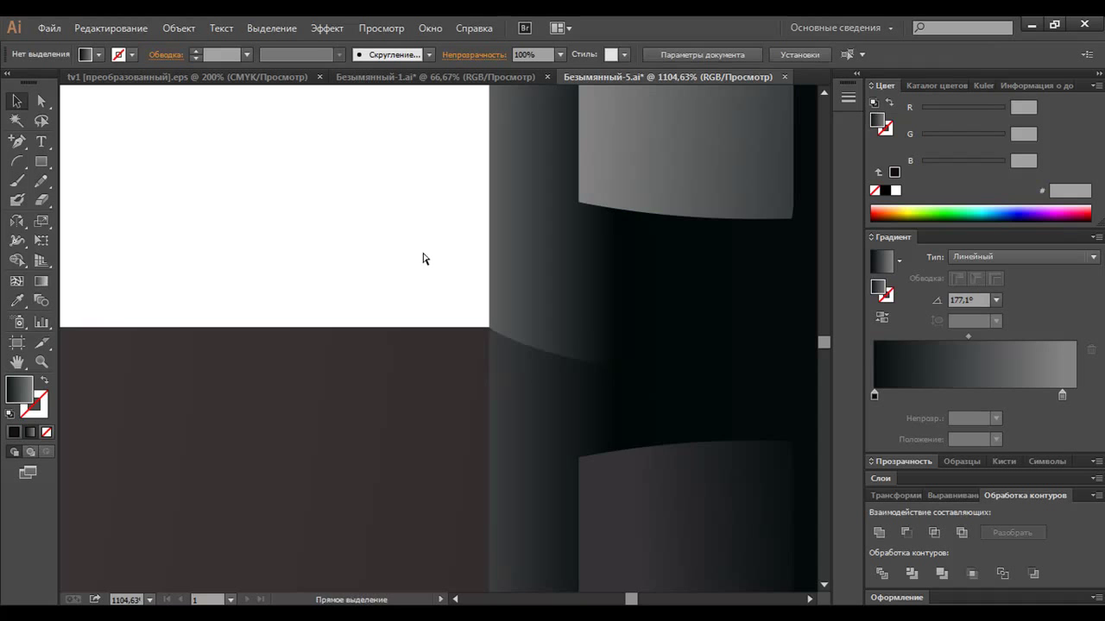
Stretch the reflection to about 74 × 63 pt, from the column base to the metallic edge
key(ctrl+minus)
key(ctrl+minus)
key(ctrl+minus)
key(ctrl+minus)
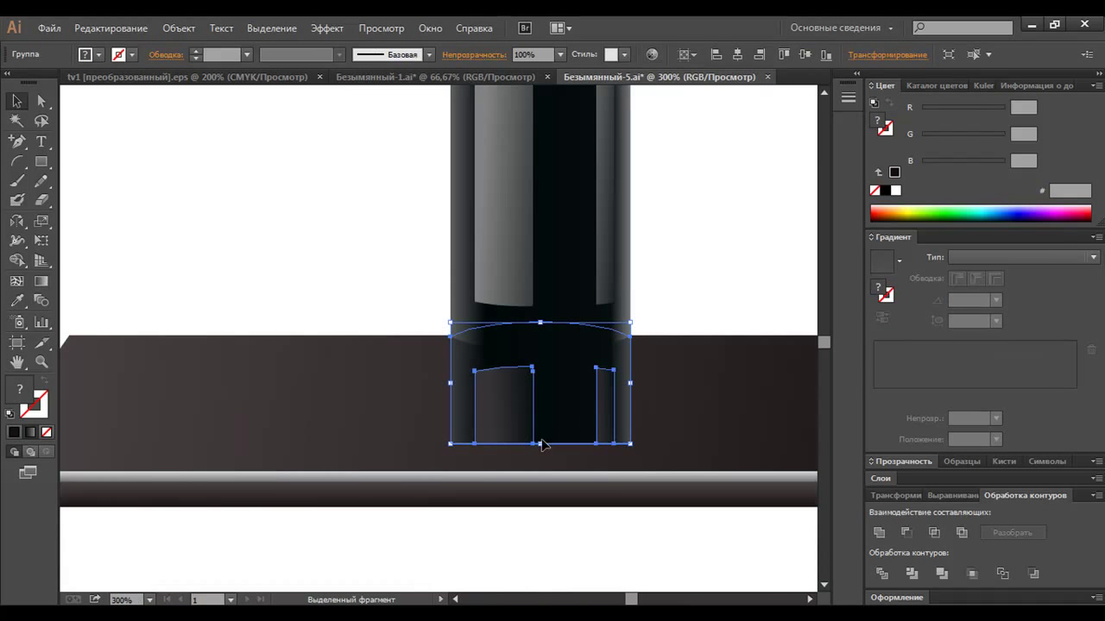
drag(540, 443, 537, 475)
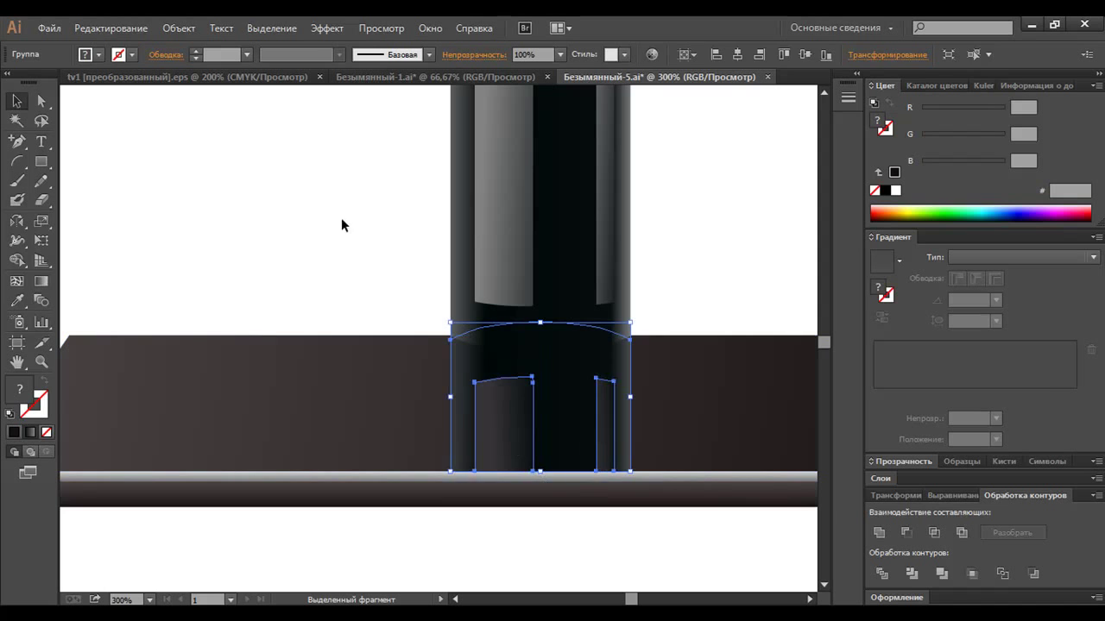
click(369, 258)
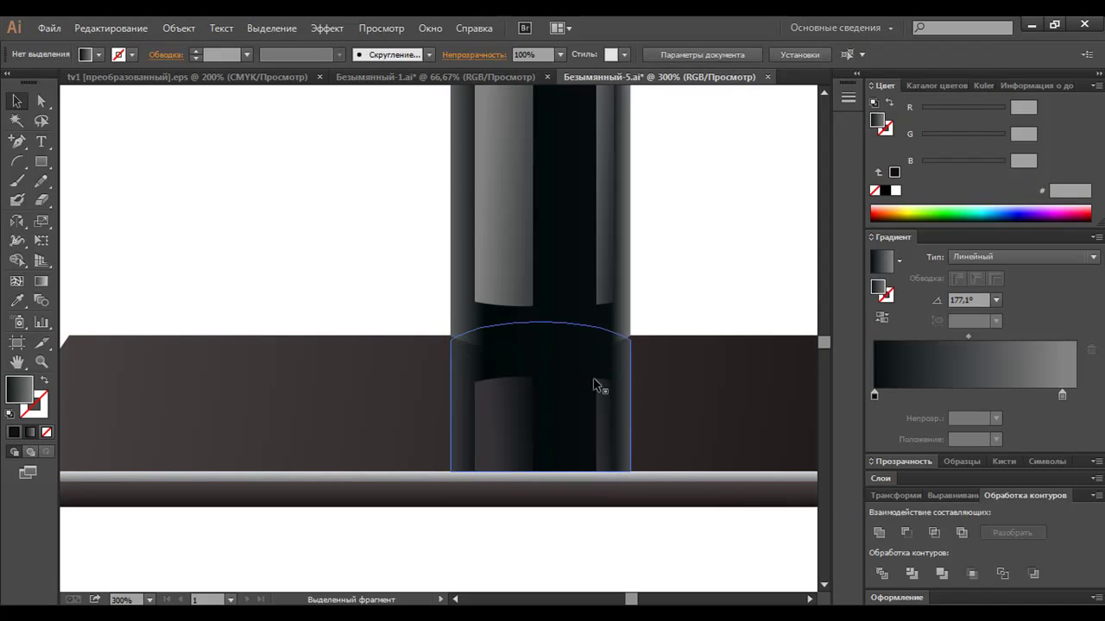
click(561, 345)
drag(540, 323, 543, 311)
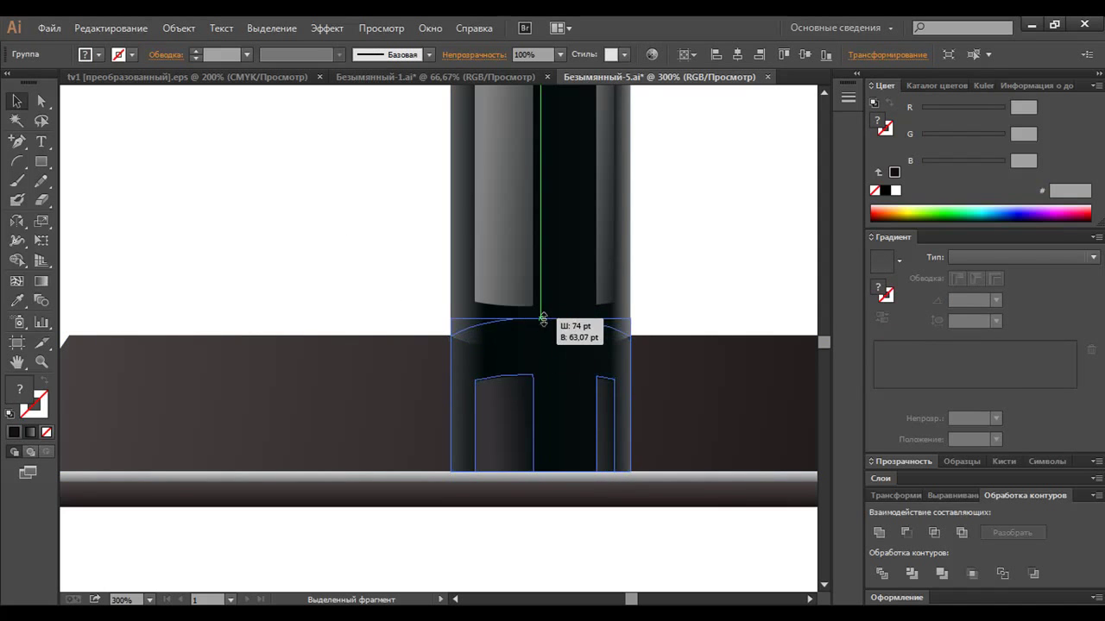
click(705, 306)
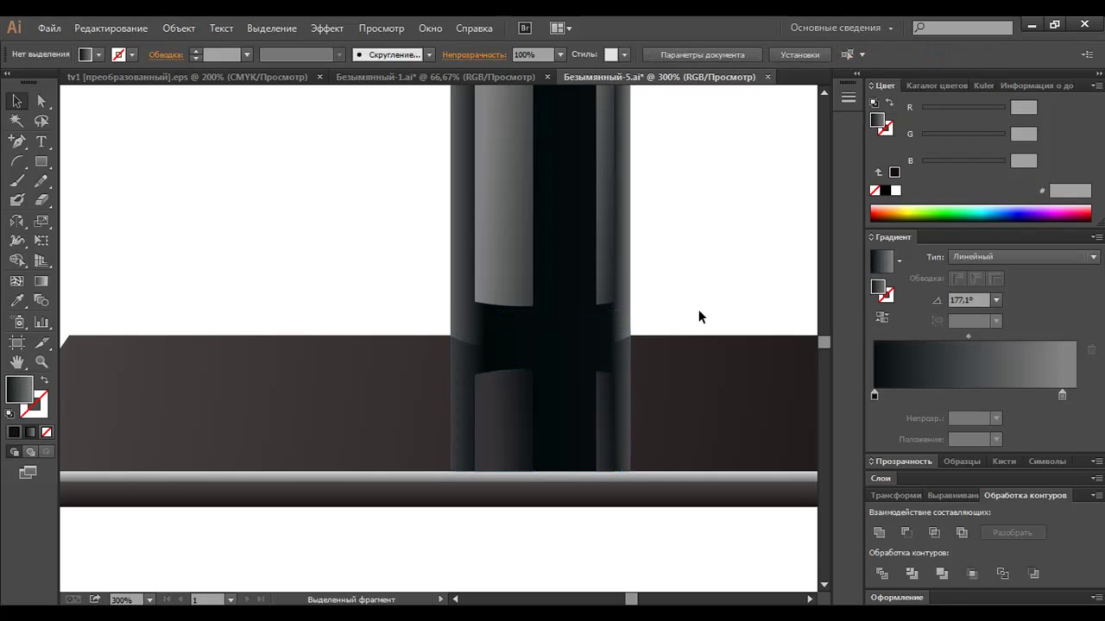
key(ctrl+minus)
key(ctrl+minus)
key(ctrl+minus)
key(ctrl+minus)
Group the column and shelf into one stand and shrink it to about 209 × 149 pt
drag(368, 270, 564, 413)
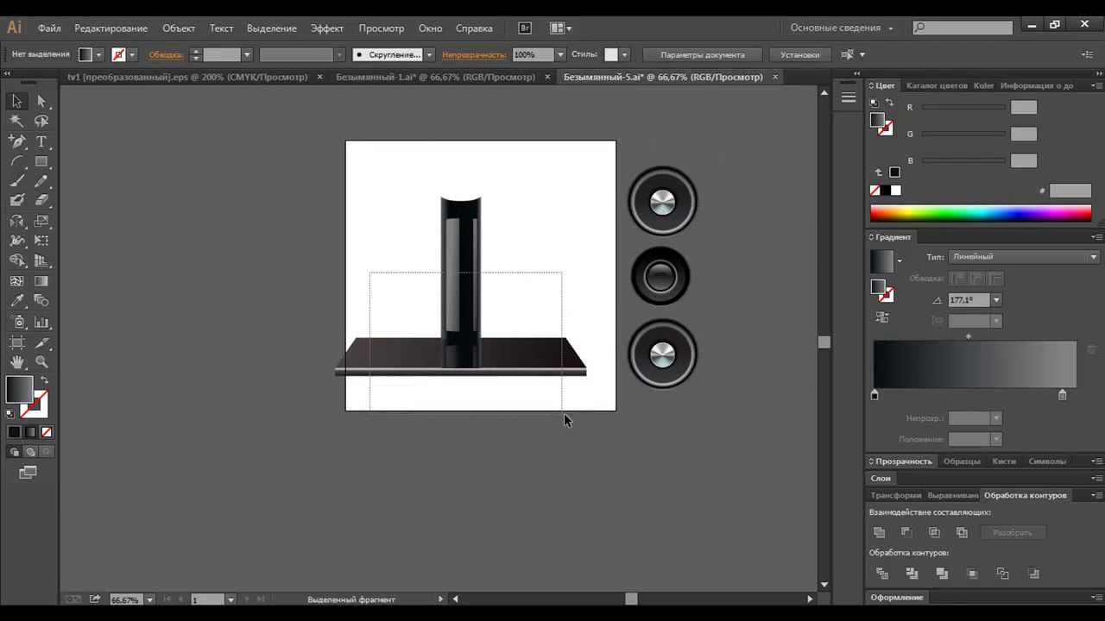
right_click(523, 366)
click(574, 438)
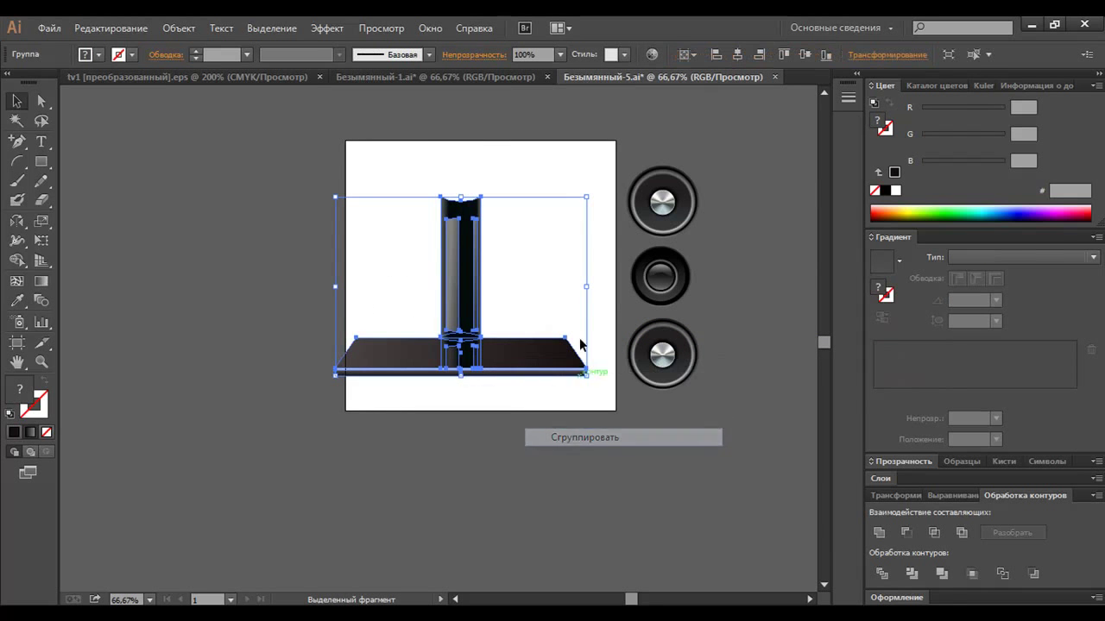
drag(586, 198, 526, 250)
Move the grouped stand below the three speaker icons
click(500, 276)
drag(465, 309, 660, 471)
click(703, 408)
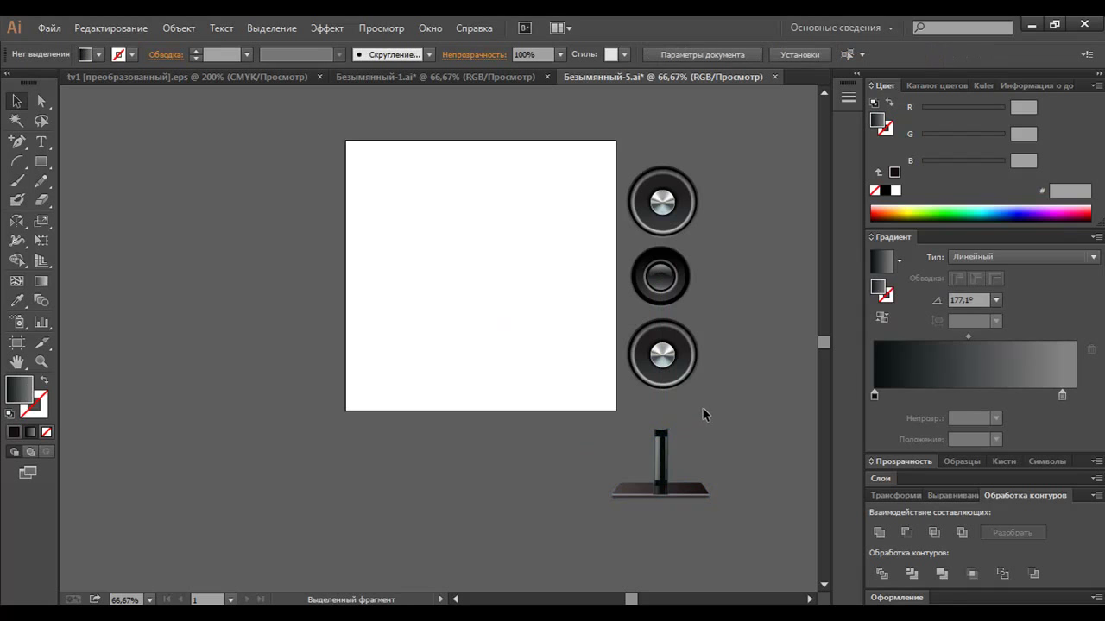
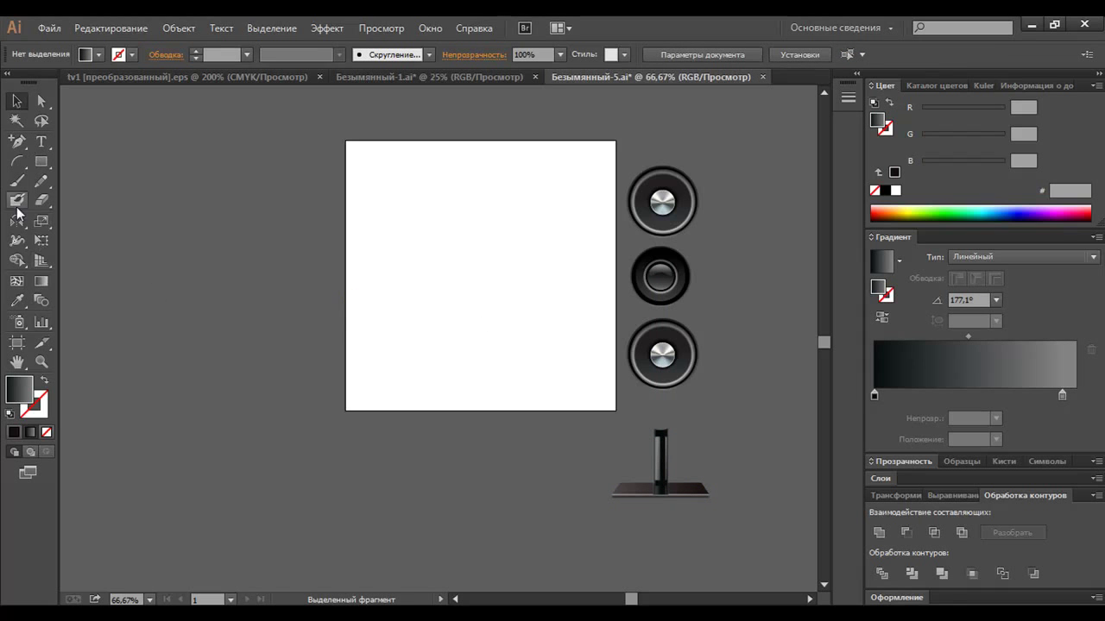
Draw a tall rectangle in the artboard's middle and give it the stand's dark gradient
click(42, 163)
mouse_move(439, 184)
mouse_down()
mouse_move(531, 338)
mouse_move(517, 391)
mouse_up()
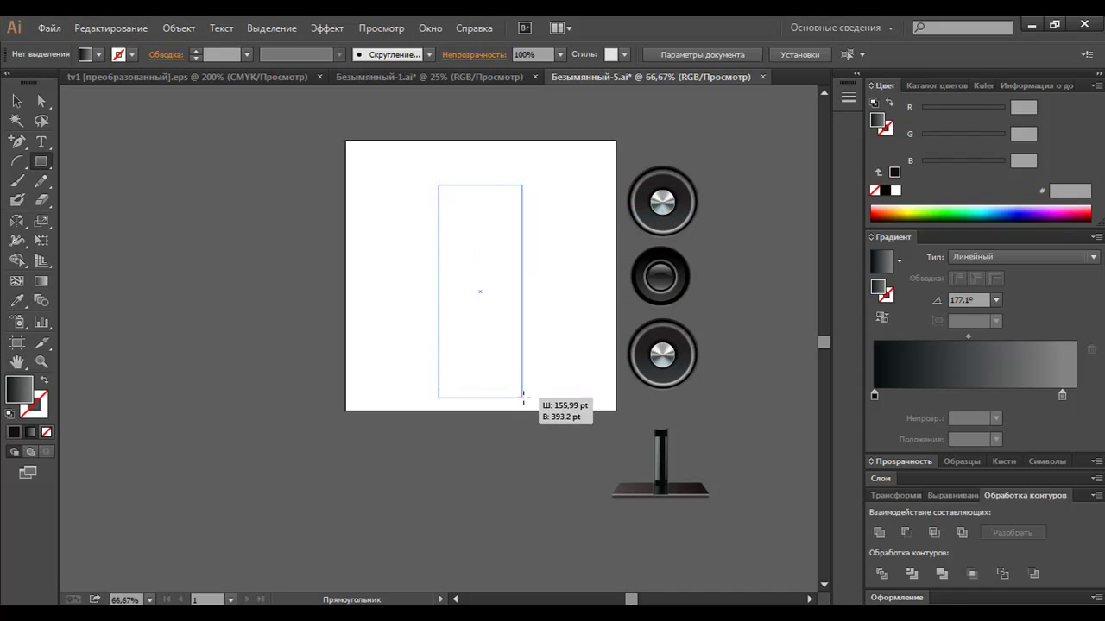
drag(518, 391, 522, 397)
click(16, 300)
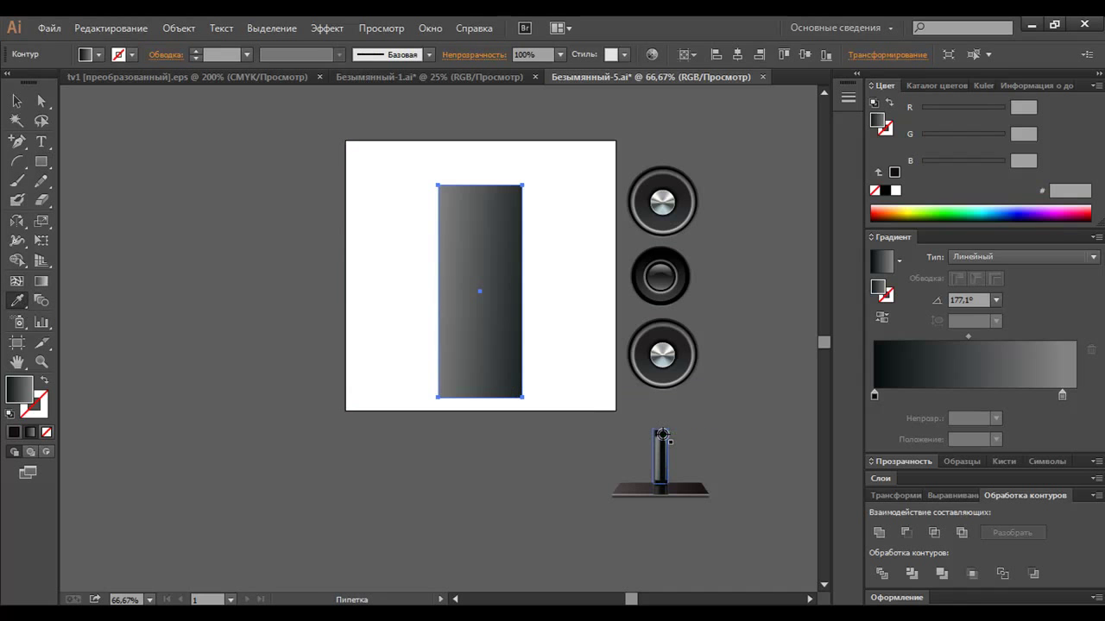
click(661, 434)
Run the rectangle's gradient horizontally at 0°, from just past its left edge to its right edge
click(16, 101)
click(40, 280)
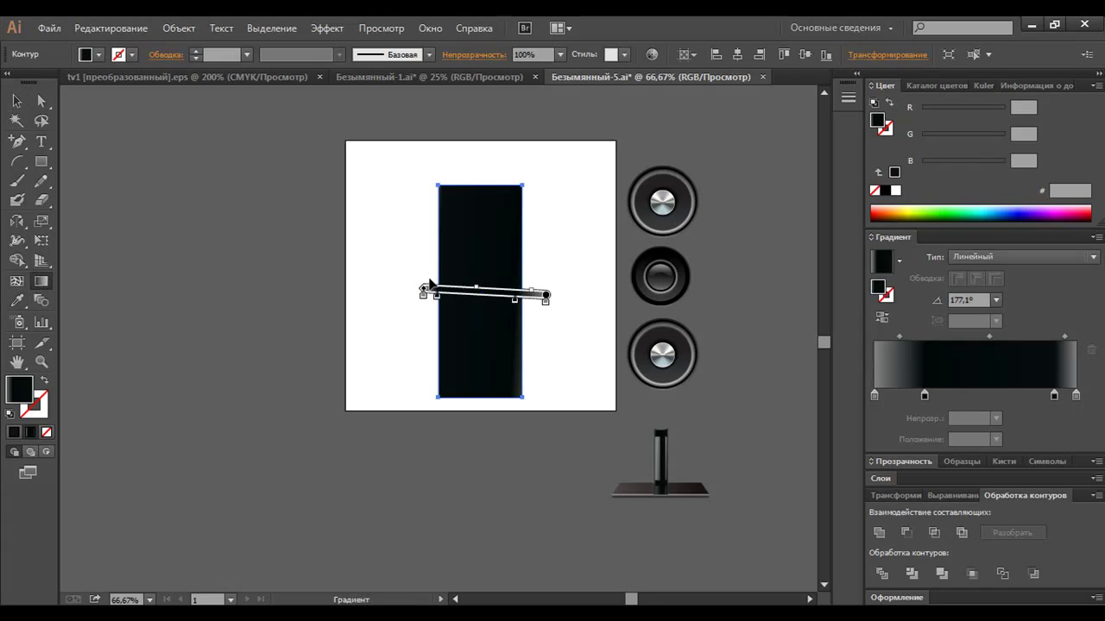
drag(482, 274, 533, 277)
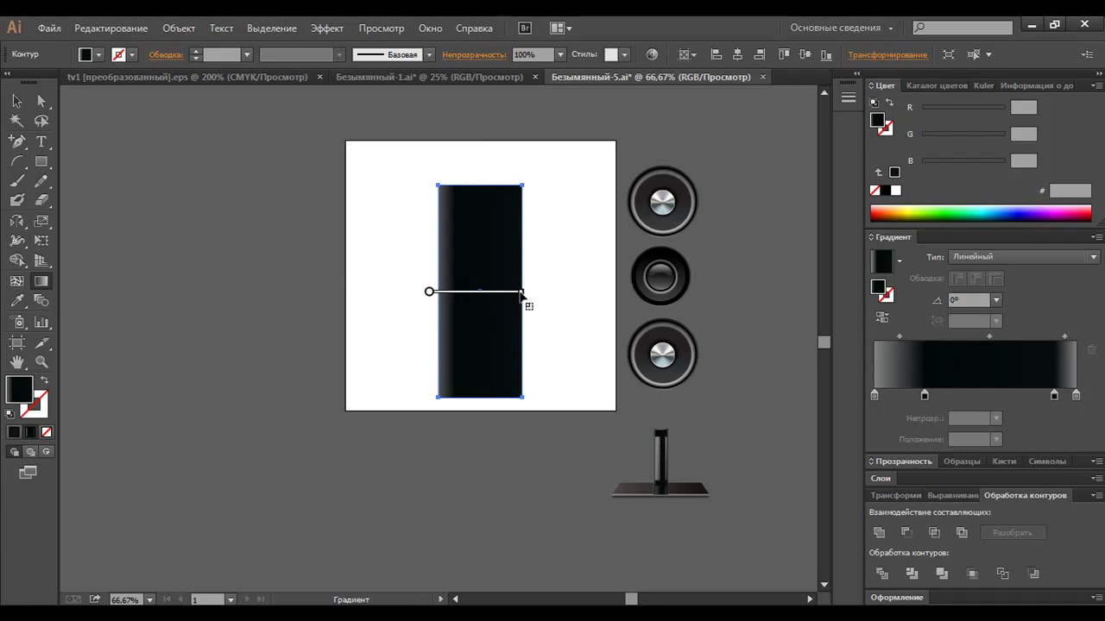
drag(531, 294, 521, 294)
drag(428, 295, 423, 292)
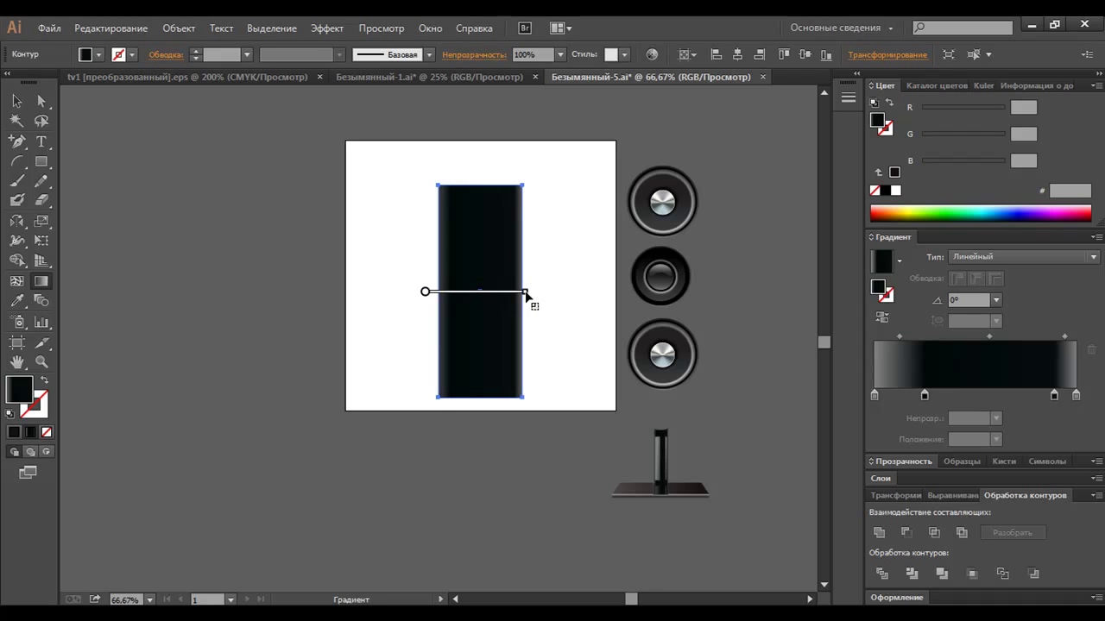
click(17, 102)
Add an anchor point at the middle of the rectangle's bottom edge and lower it slightly
key(z)
drag(418, 353, 584, 442)
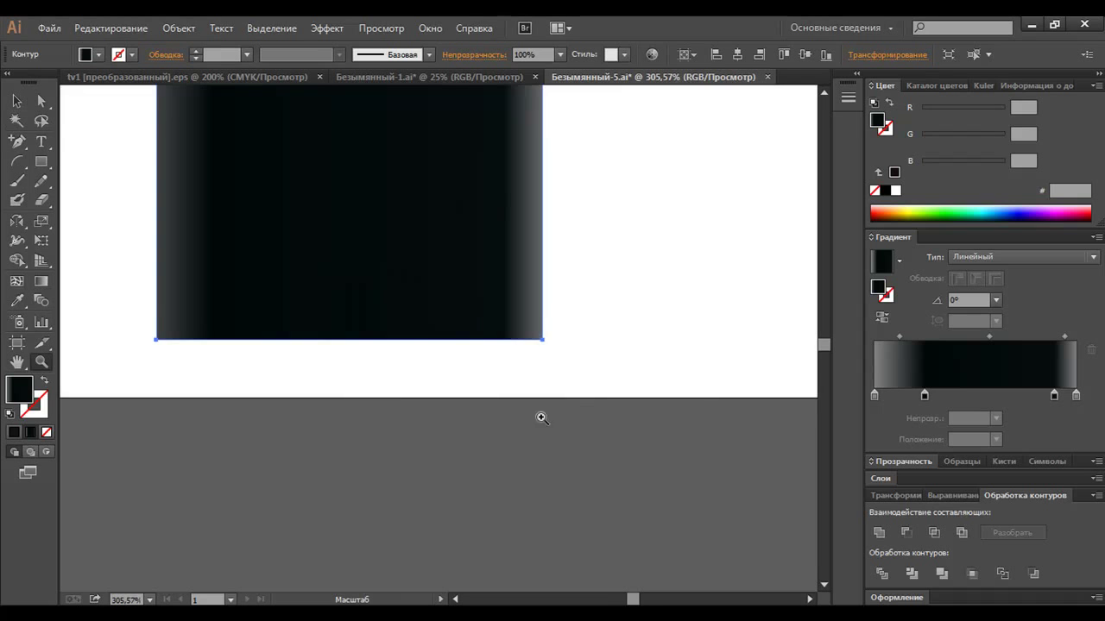
scroll(250, 268, up, 1)
key(p)
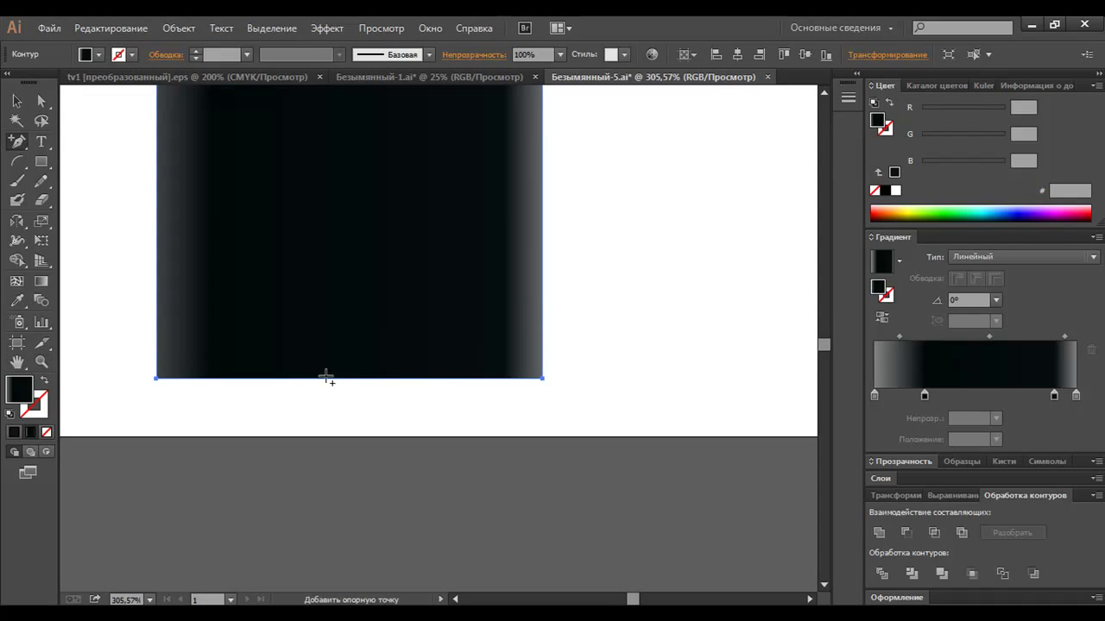
click(333, 378)
key(a)
drag(334, 379, 333, 386)
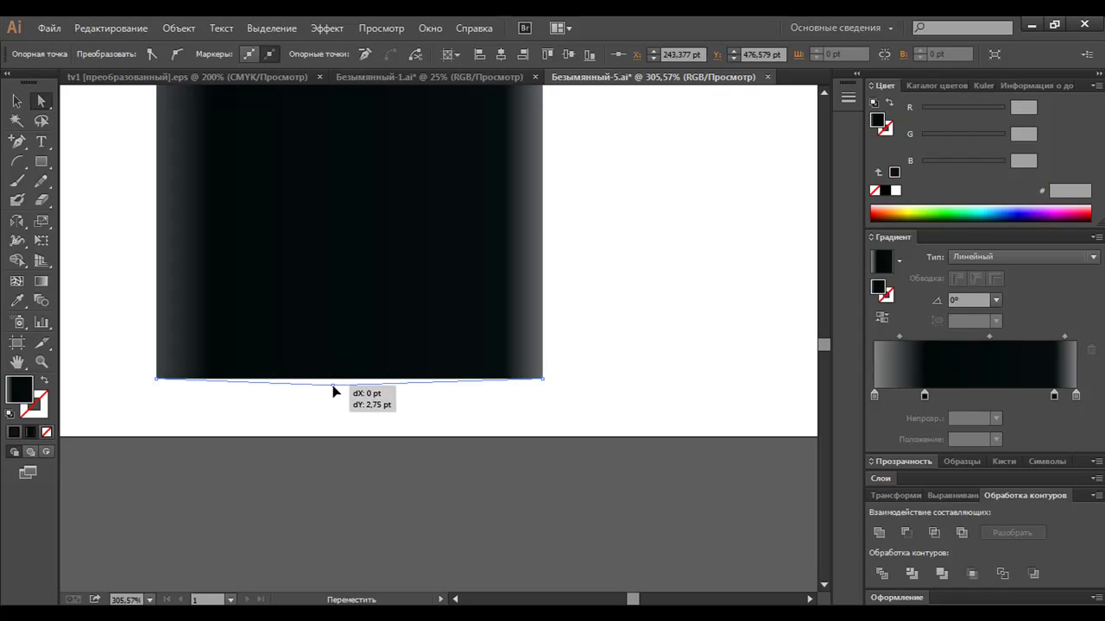
Make the bottom anchor smooth and extend its handles into a gentle, centred downward curve
click(177, 55)
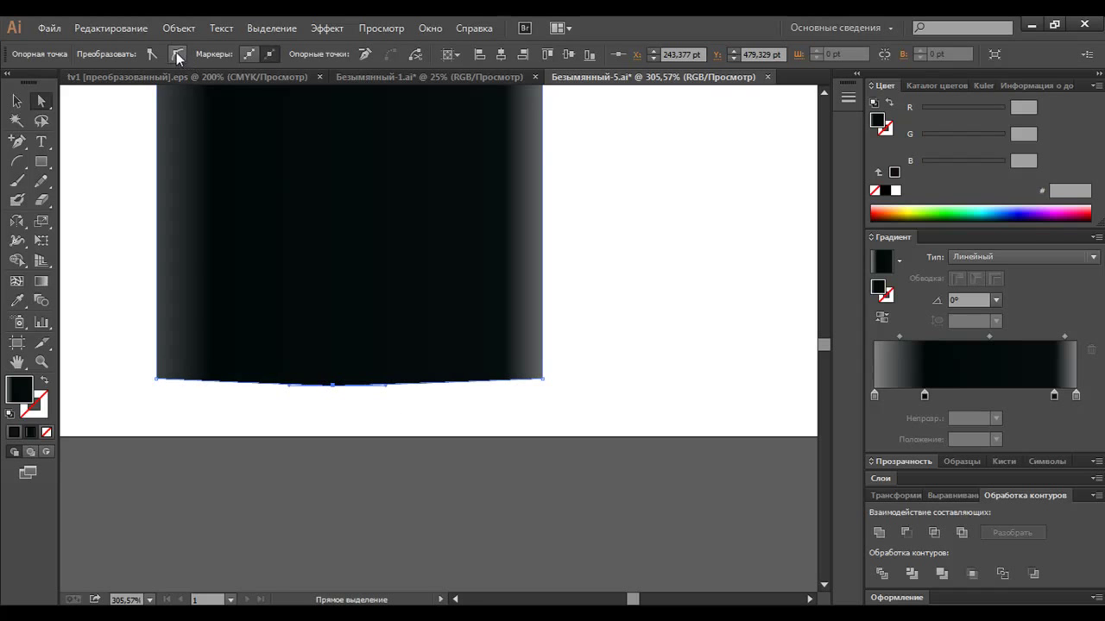
drag(290, 386, 247, 385)
drag(383, 389, 439, 387)
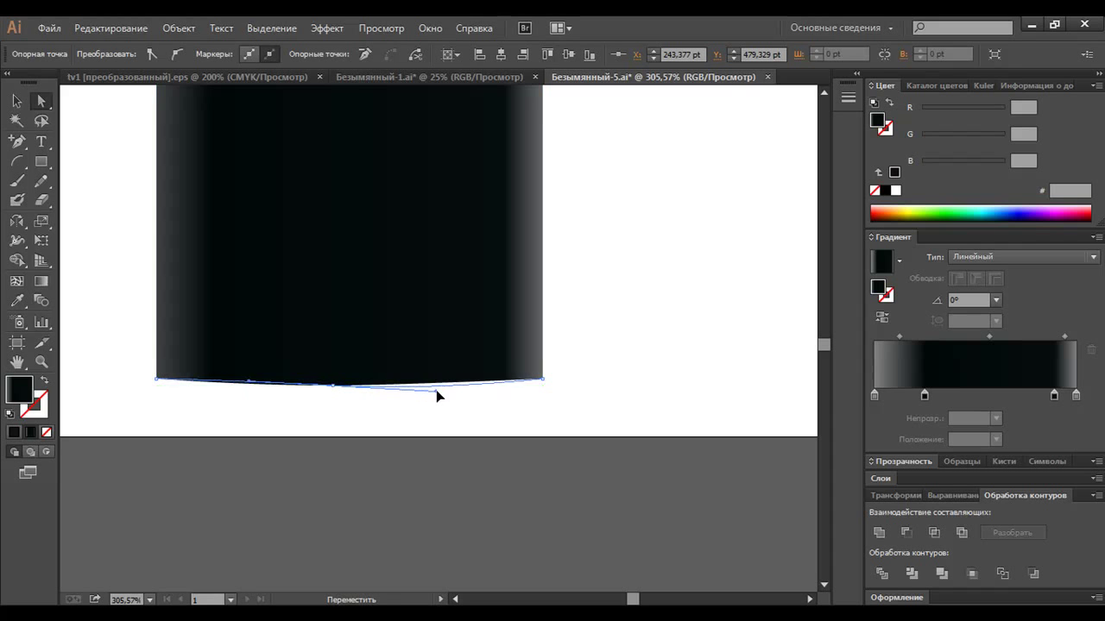
drag(440, 391, 440, 387)
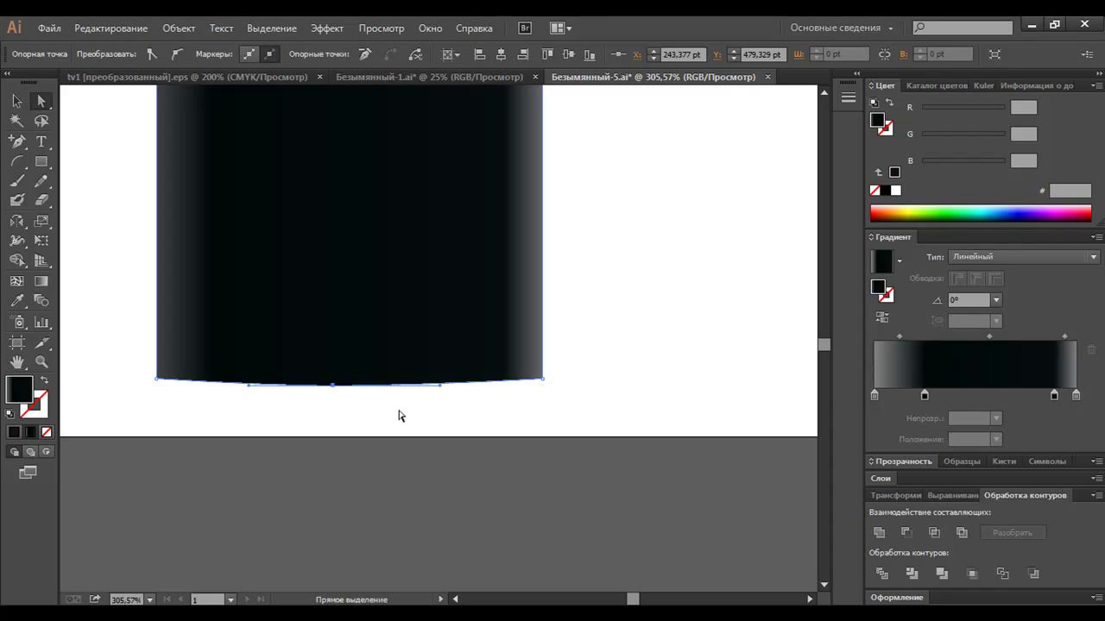
click(403, 414)
click(333, 385)
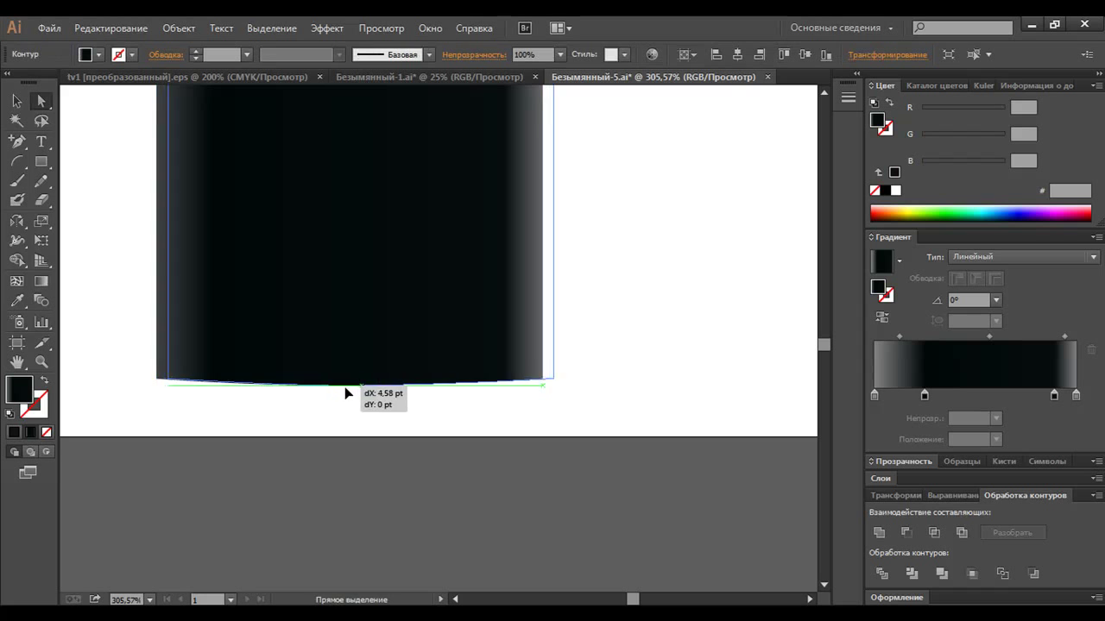
drag(335, 387, 342, 394)
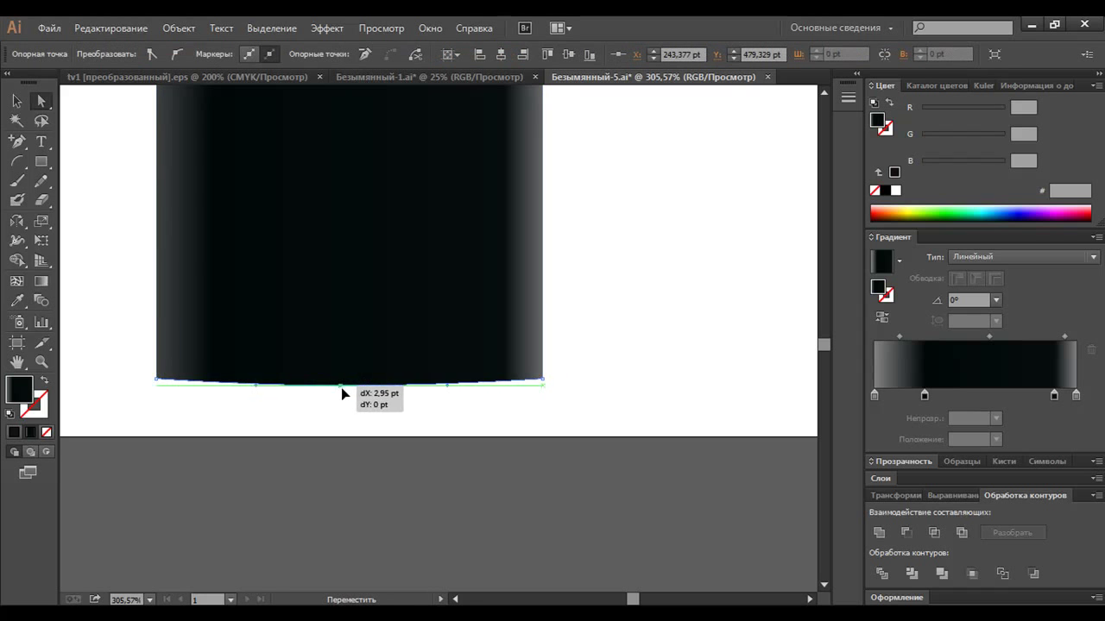
click(357, 439)
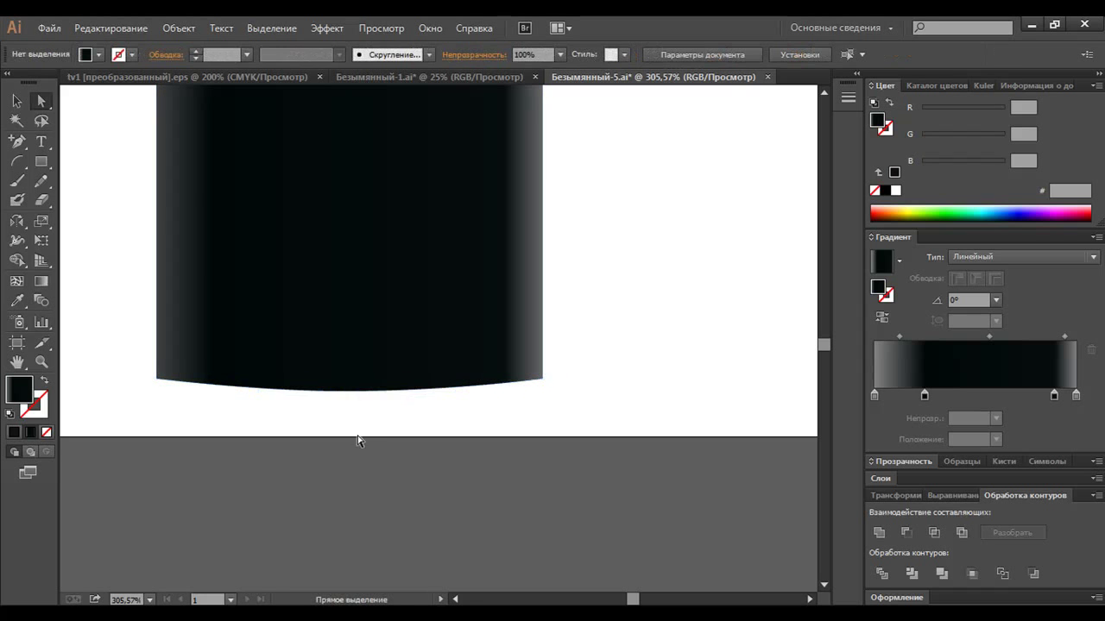
key(ctrl+1)
Drag the body gradient's outer stops toward both edges, keeping the left midpoint at 50%
scroll(361, 455, up, 2)
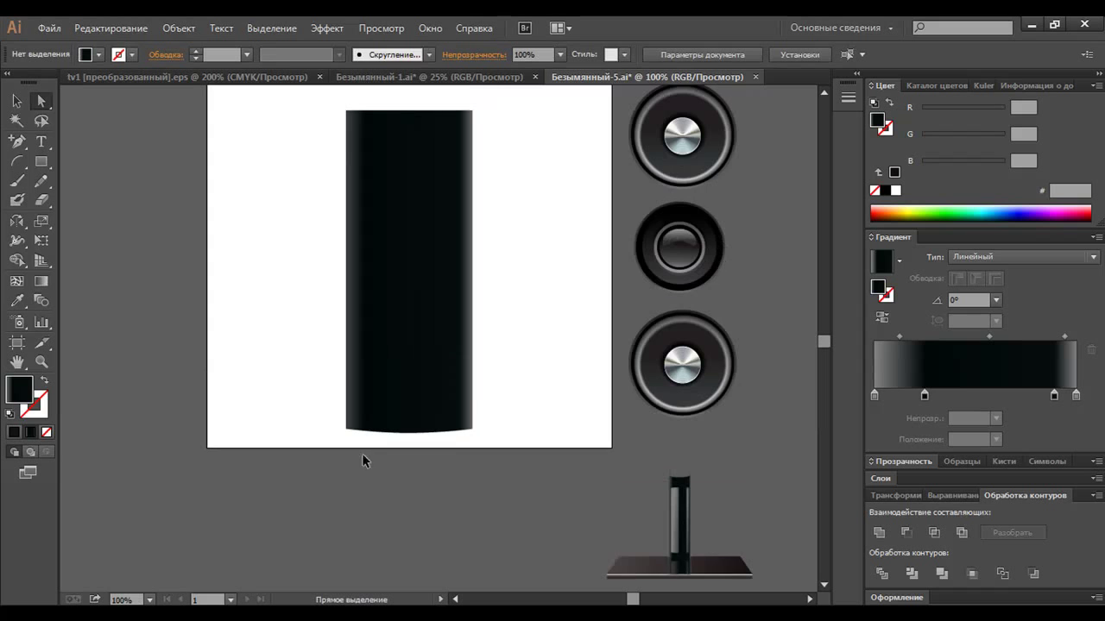
scroll(457, 418, up, 1)
key(ctrl+a)
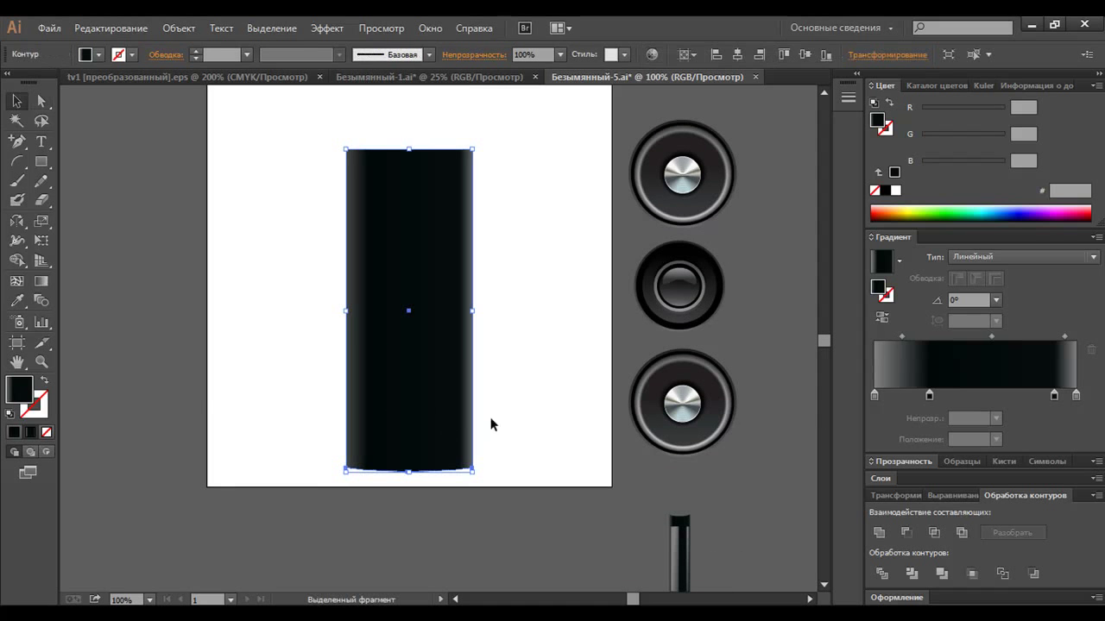
mouse_move(930, 396)
mouse_down()
mouse_move(883, 396)
mouse_move(911, 396)
mouse_up()
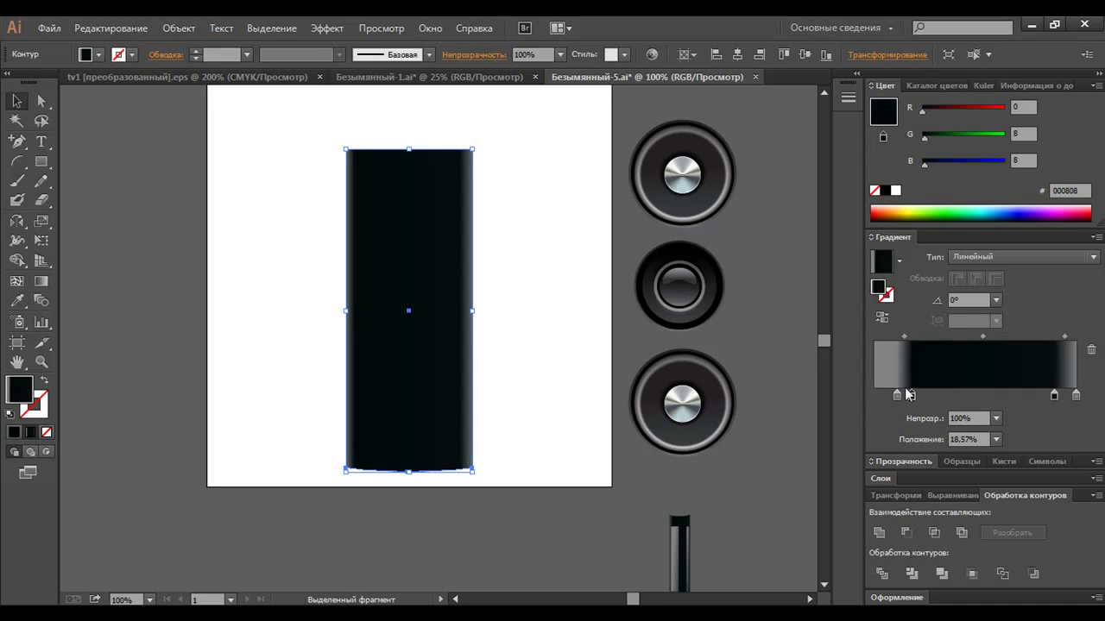
drag(1054, 396, 1072, 397)
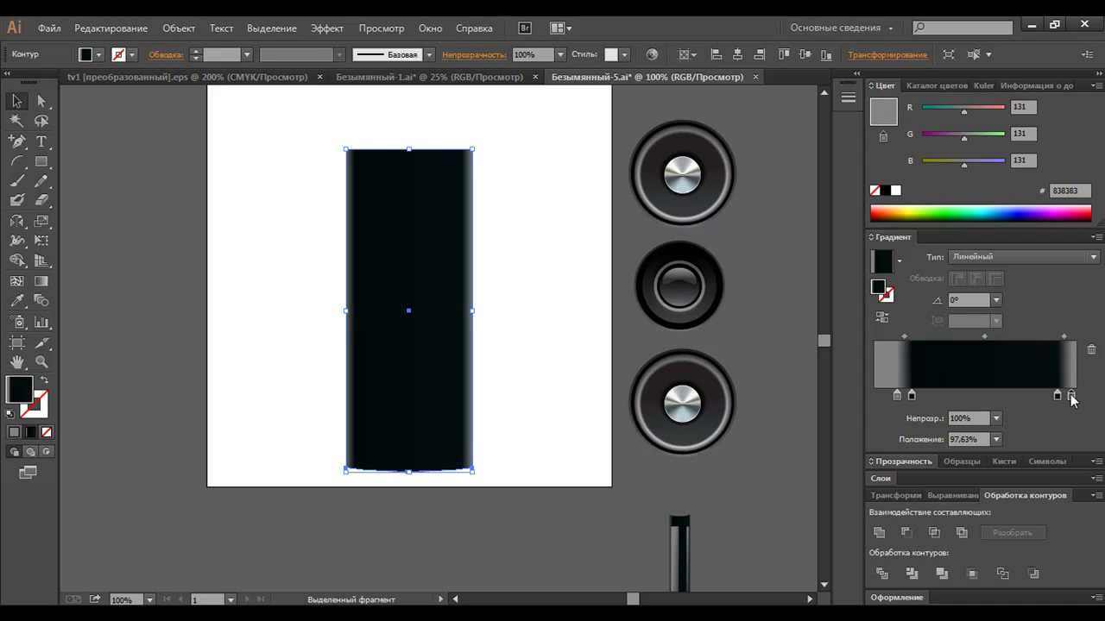
click(1057, 396)
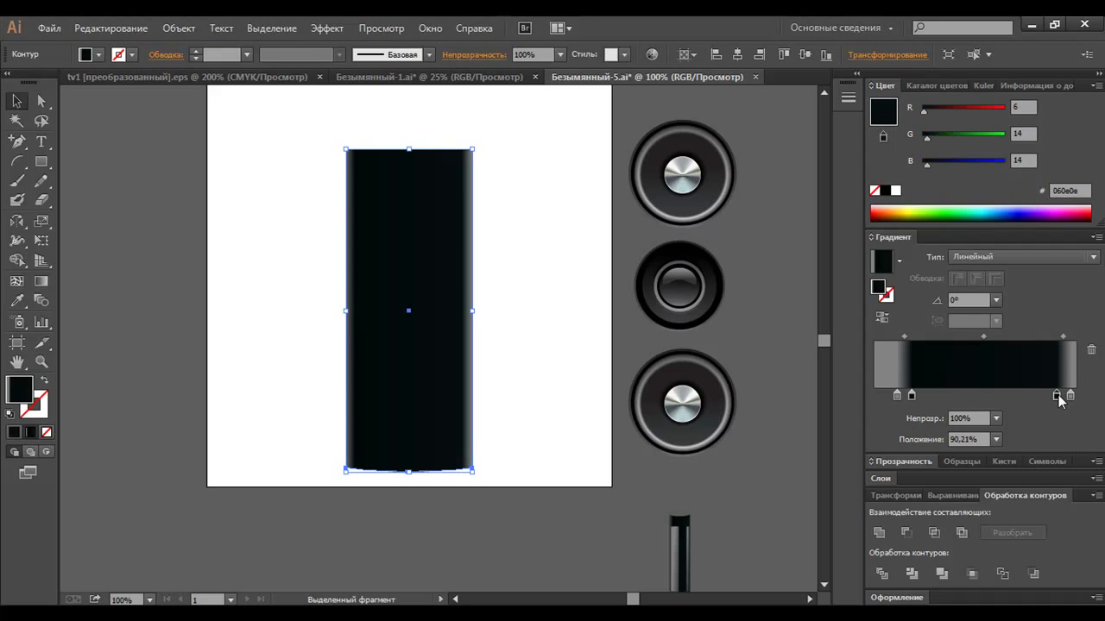
click(1063, 338)
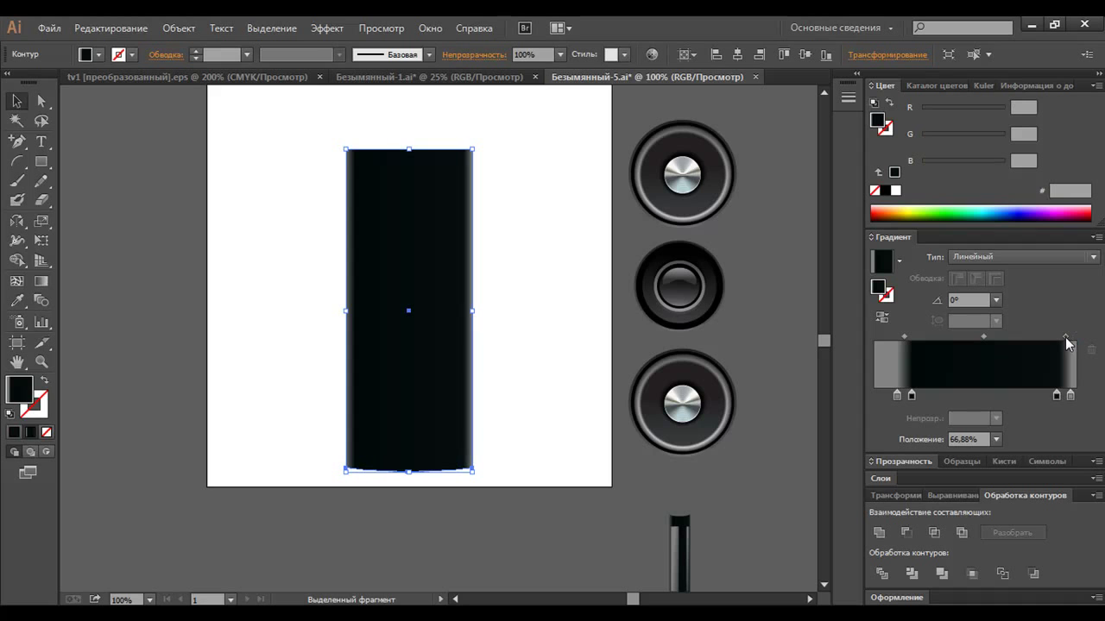
click(904, 337)
click(40, 162)
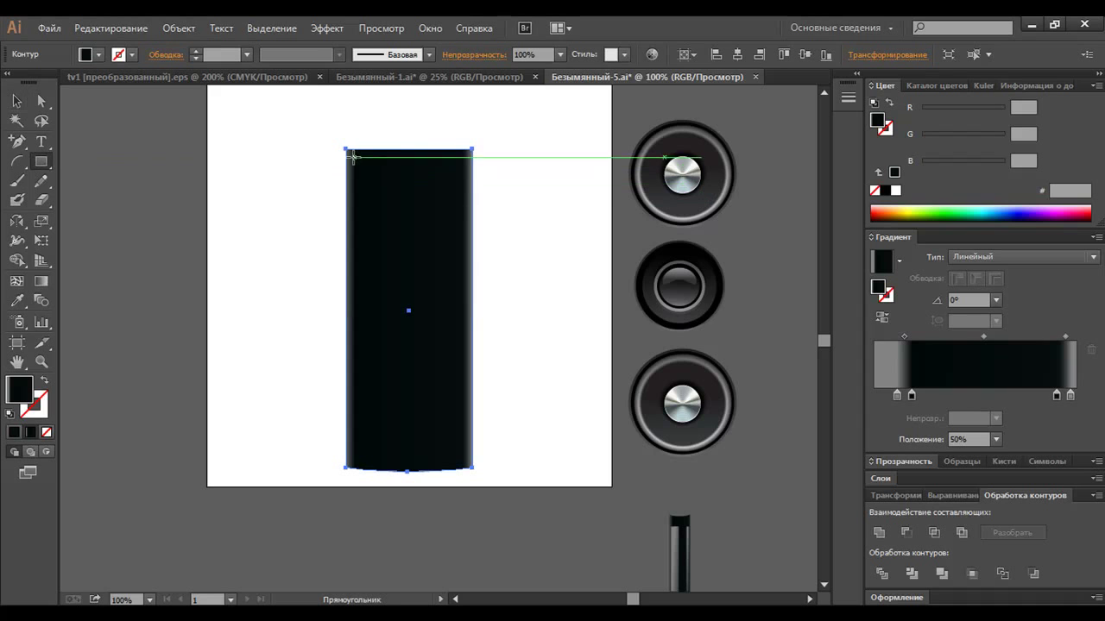
Draw a thin strip down the body's left edge with a white-to-black gradient
drag(351, 149, 356, 466)
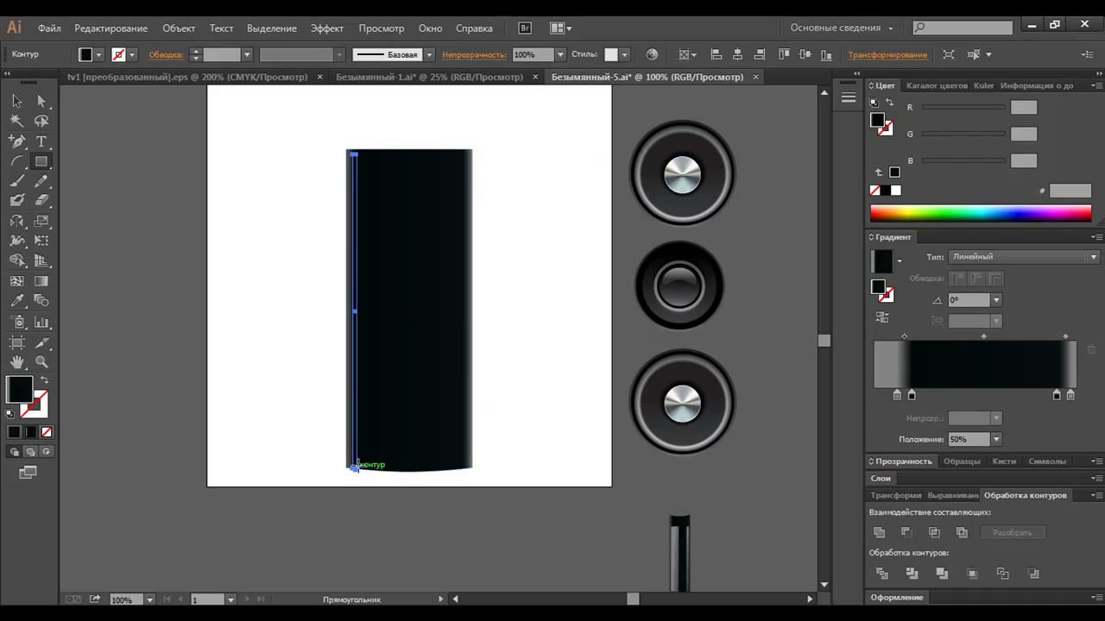
click(899, 260)
click(880, 291)
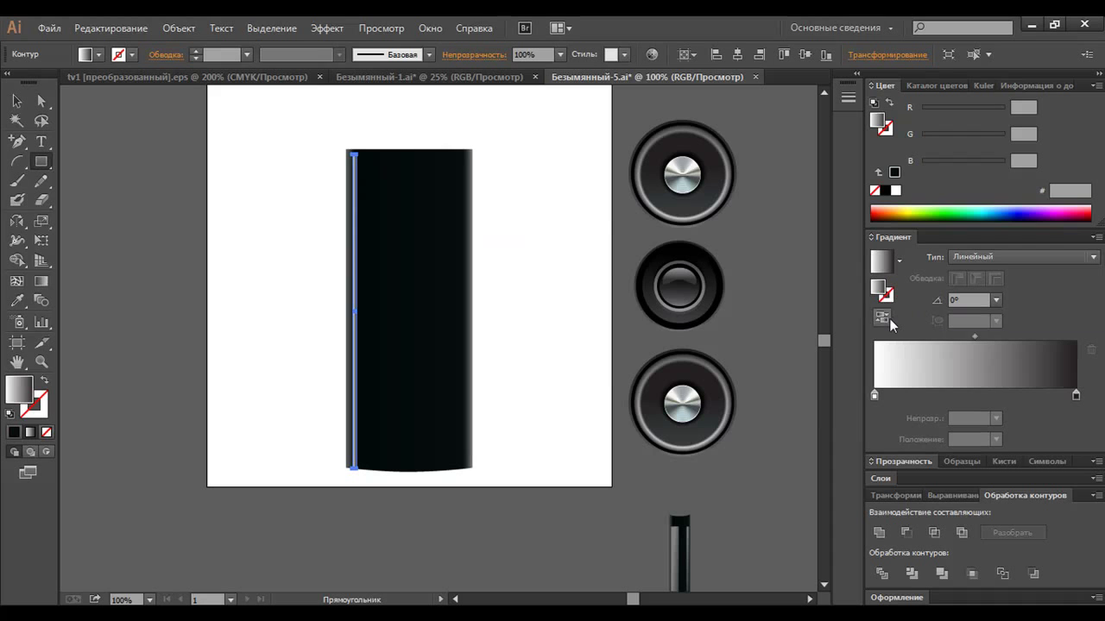
Set the strip's dark stop to RGB 0, 8, 9 and its start stop to 30% grayscale
click(1076, 397)
drag(1028, 108, 994, 105)
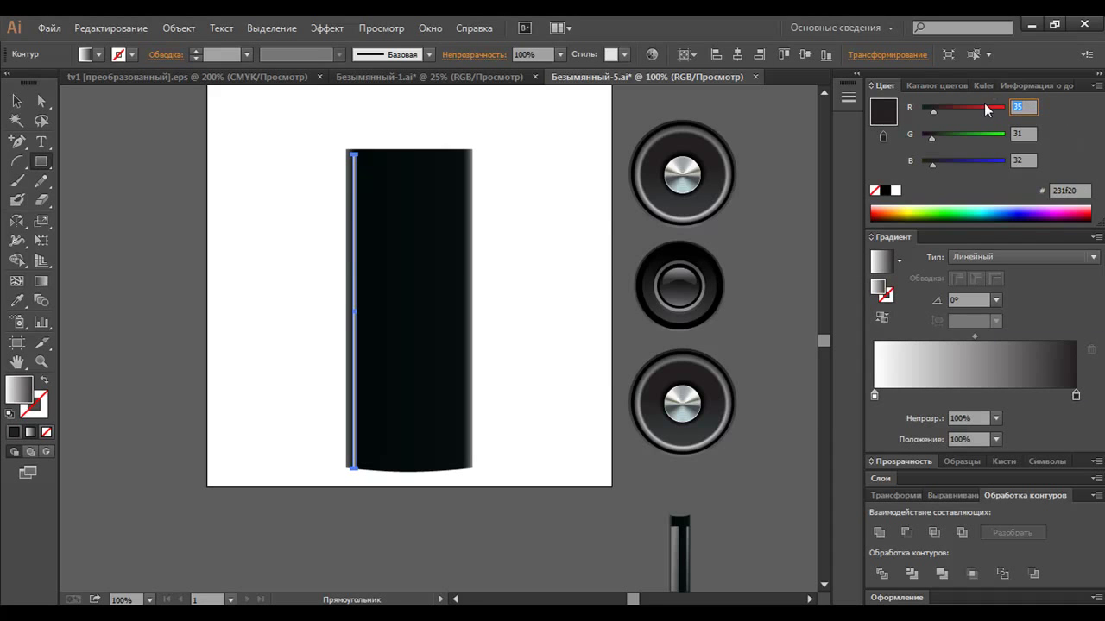
text(0)
key(Tab)
text(8)
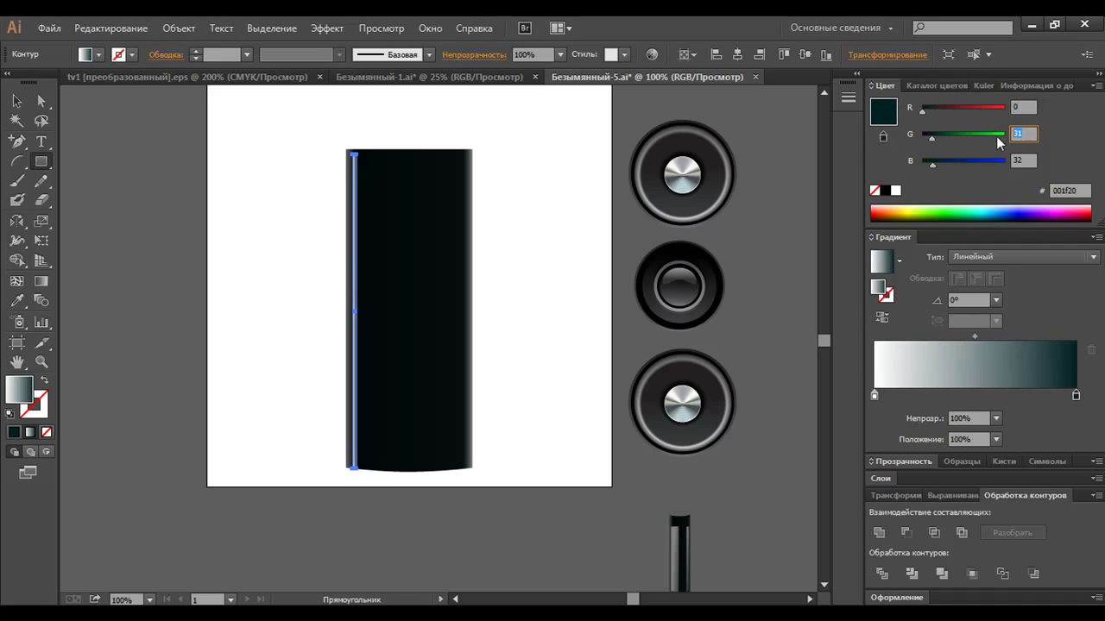
drag(1025, 159, 995, 157)
text(9)
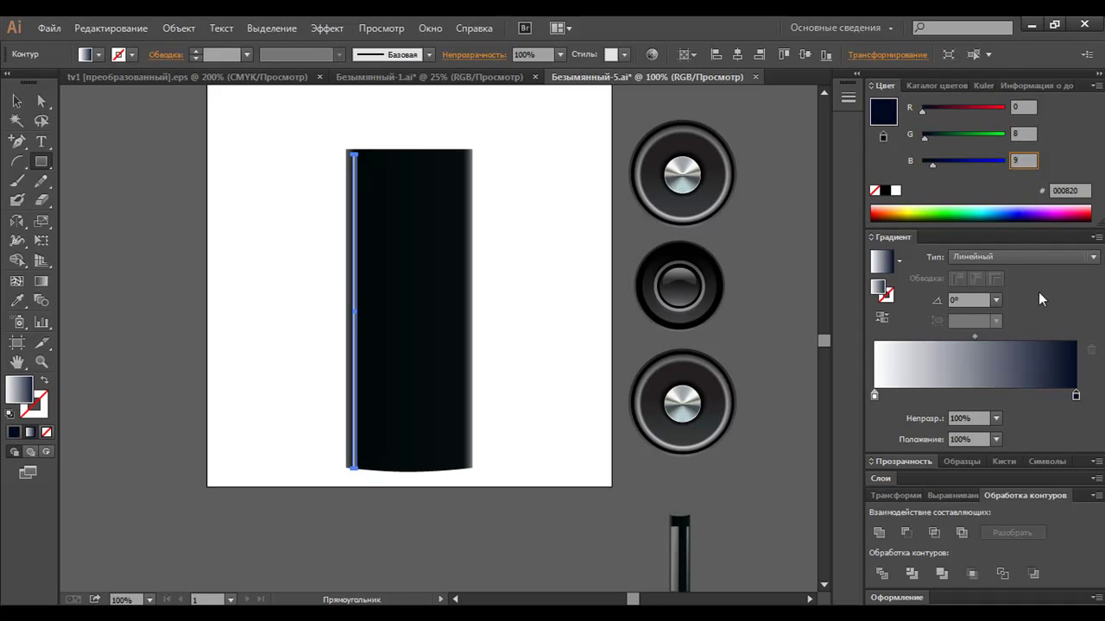
click(1020, 129)
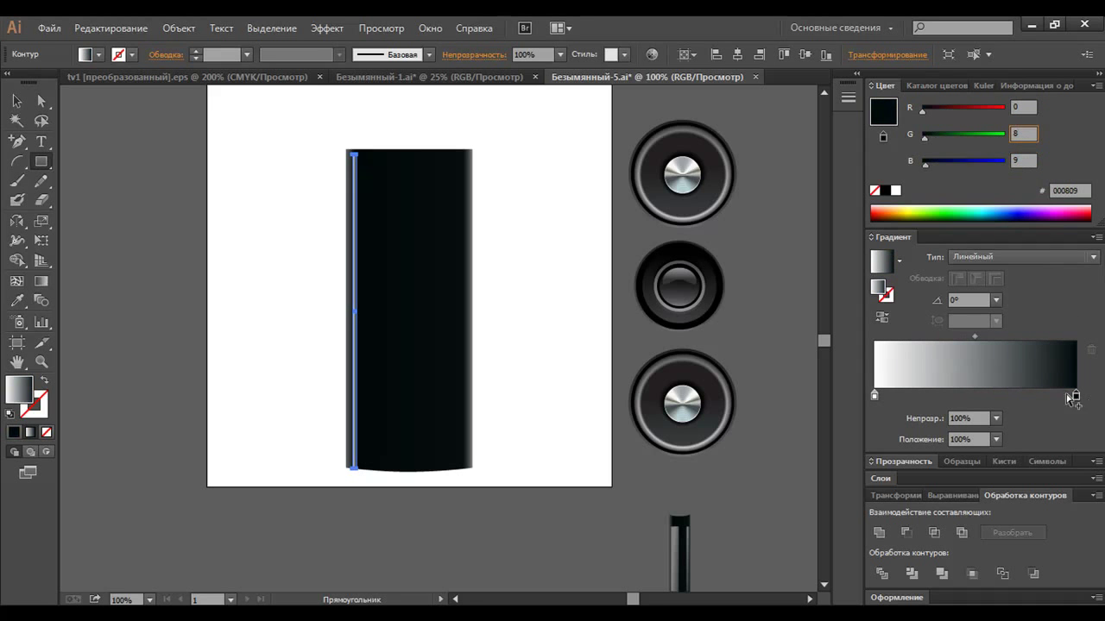
click(875, 397)
click(1095, 86)
click(1002, 117)
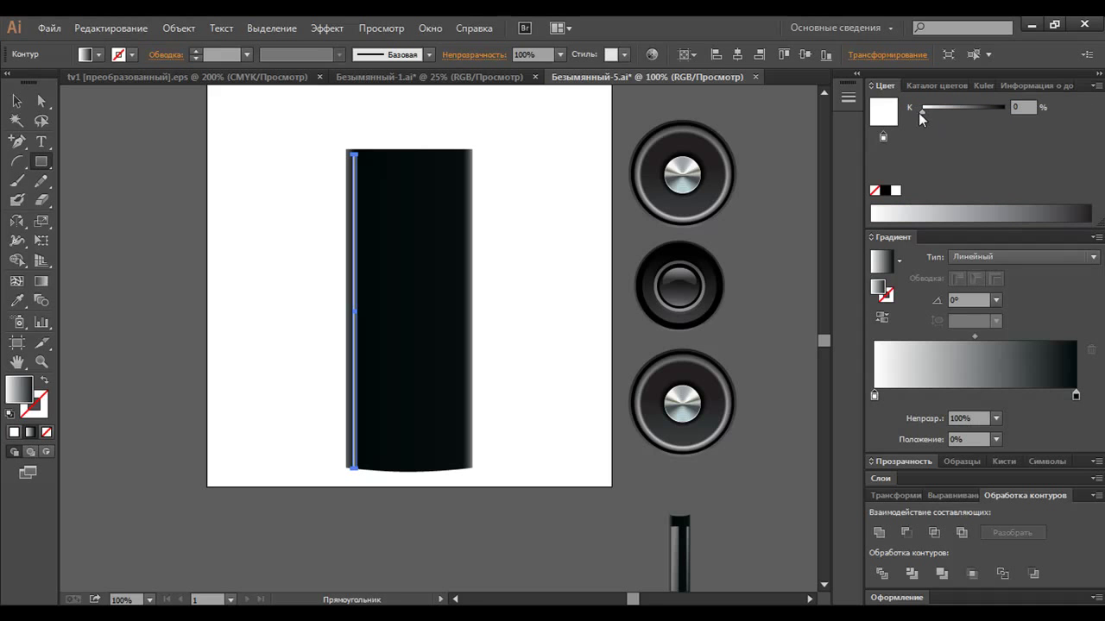
drag(921, 110, 947, 112)
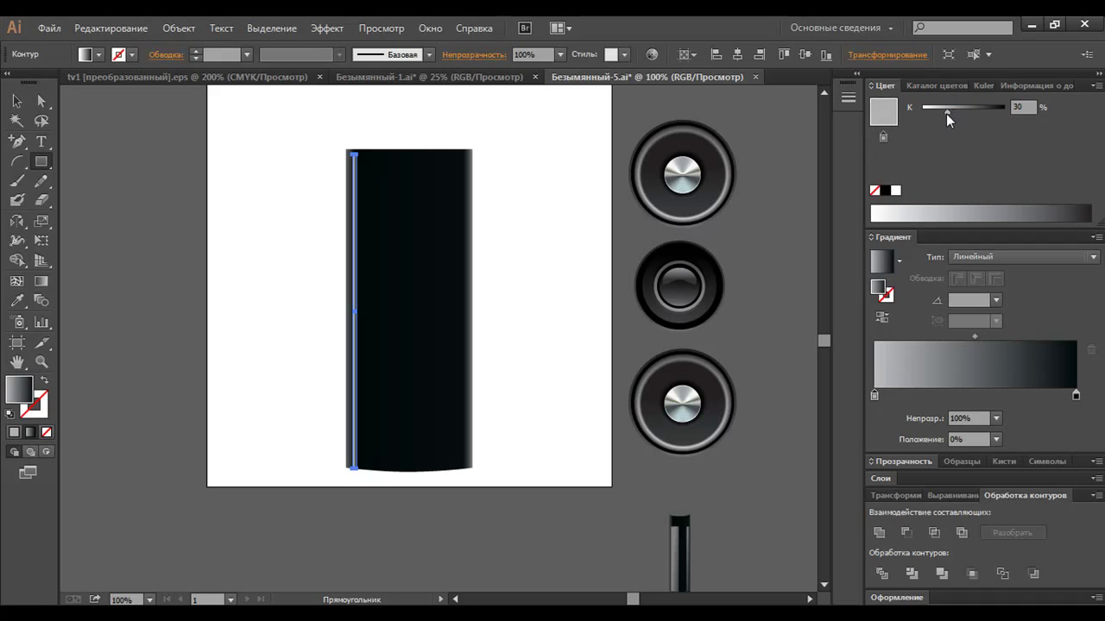
Run the strip's gradient vertically from top to bottom, about -89.5°
click(41, 280)
drag(361, 177, 364, 456)
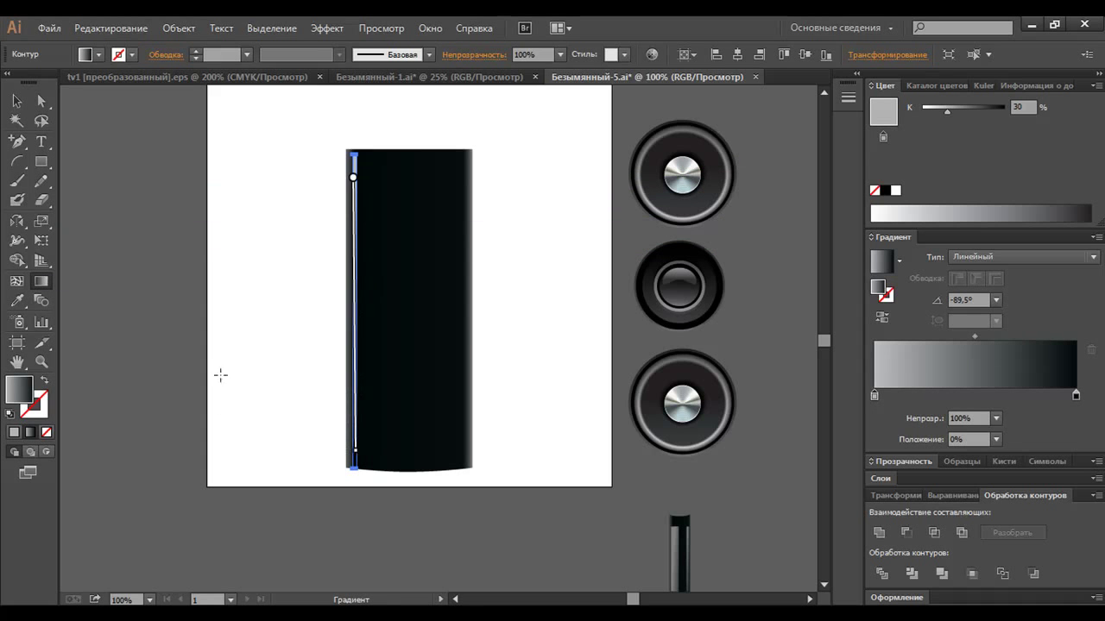
drag(355, 316, 337, 320)
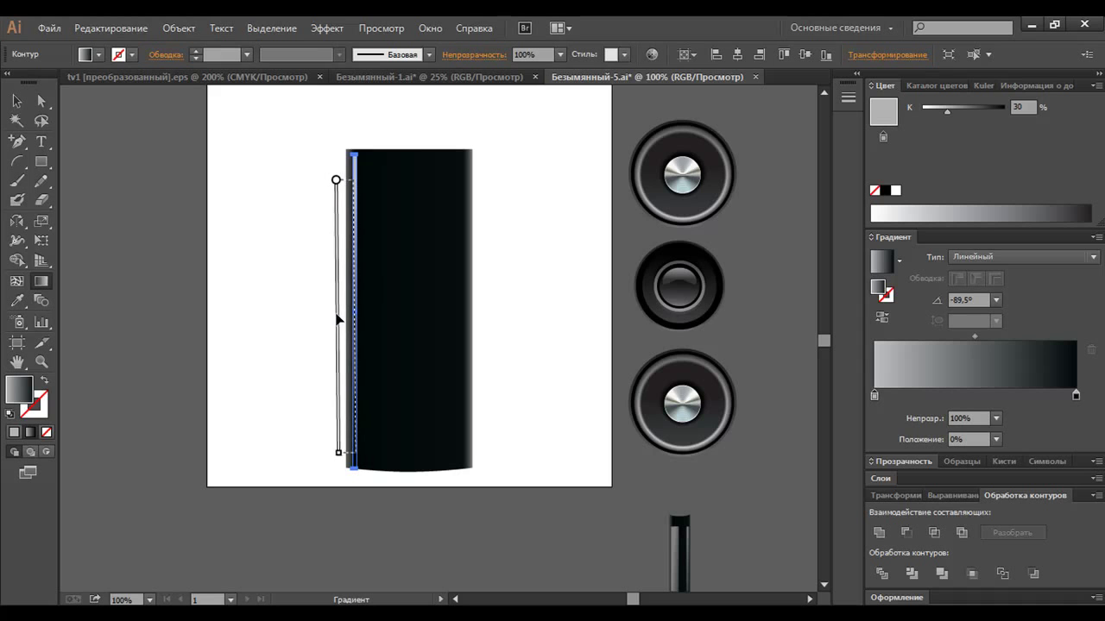
key(v)
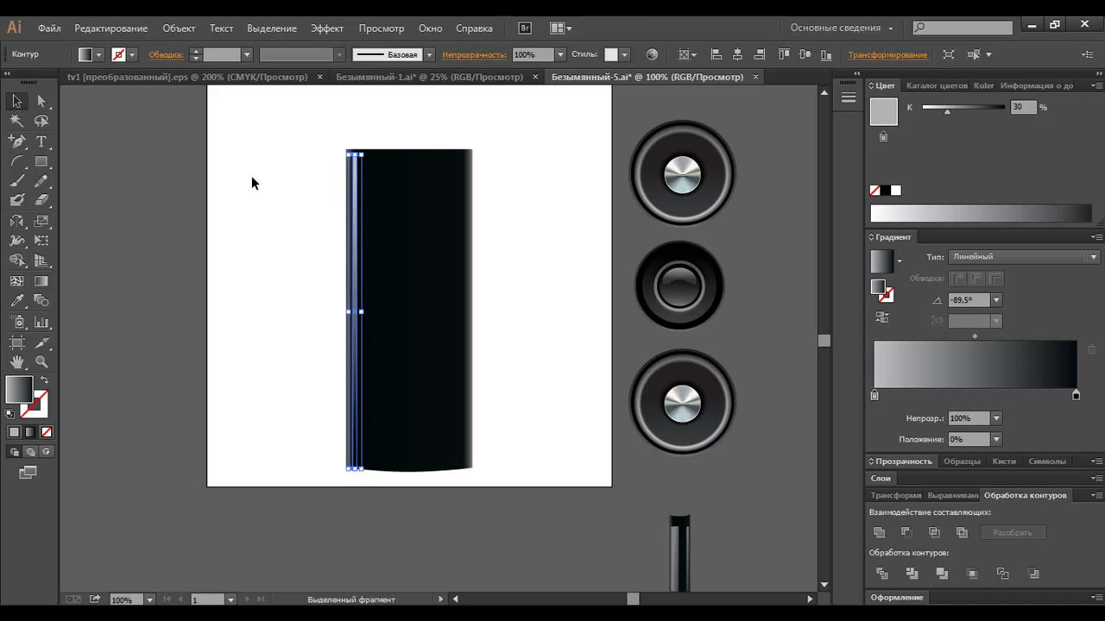
click(251, 175)
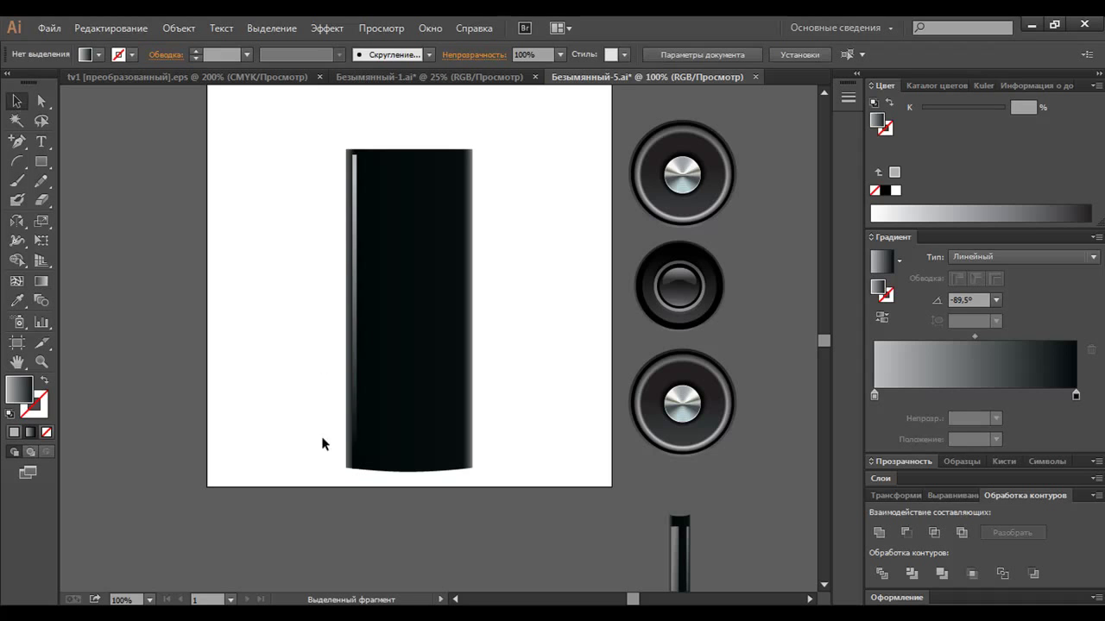
Rearrange the body's gradient stops, moving the grey stop to the far left end
click(350, 466)
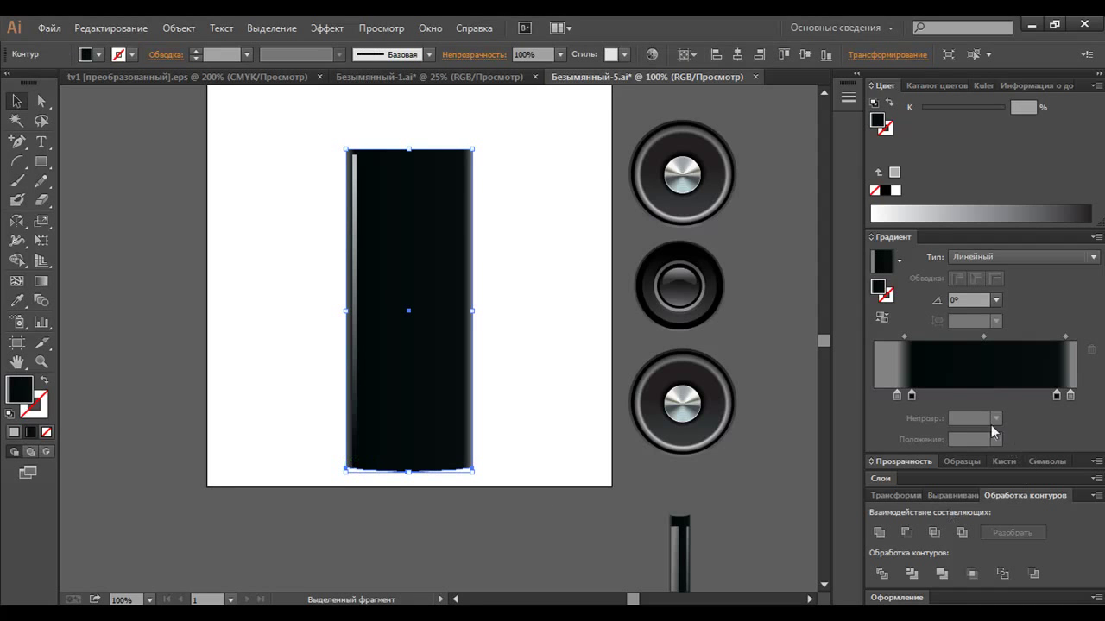
click(896, 394)
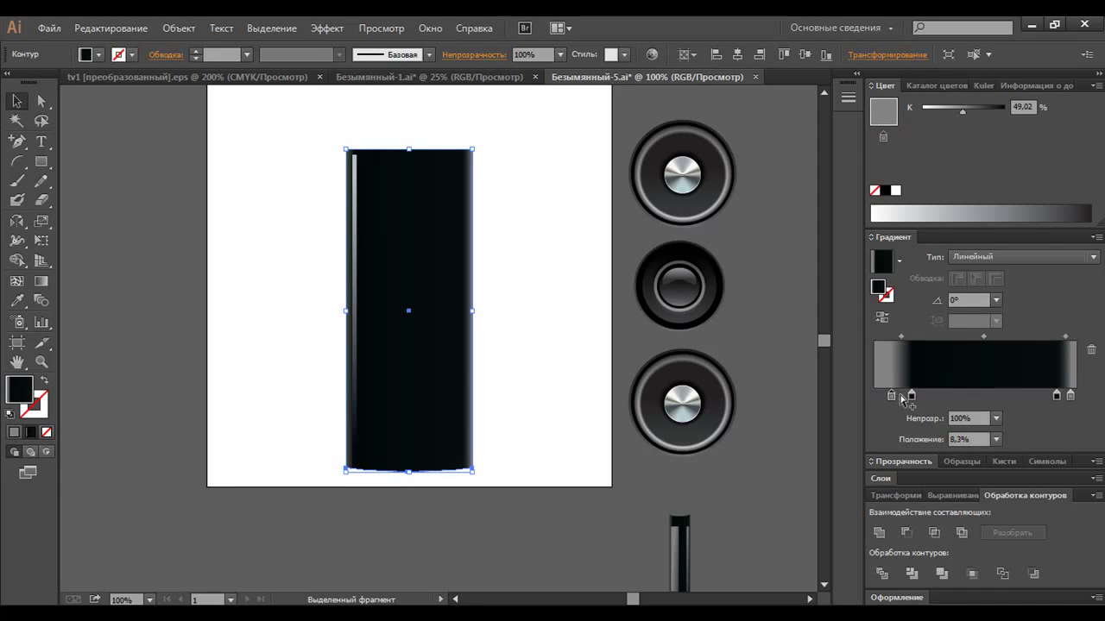
click(913, 396)
drag(915, 396, 912, 397)
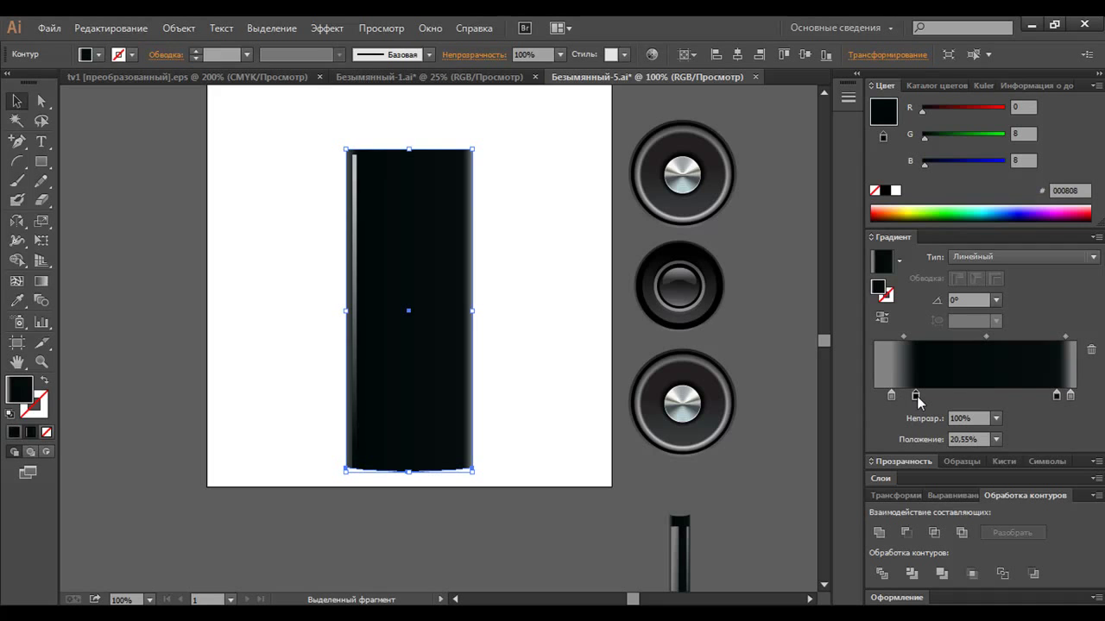
drag(890, 396, 873, 394)
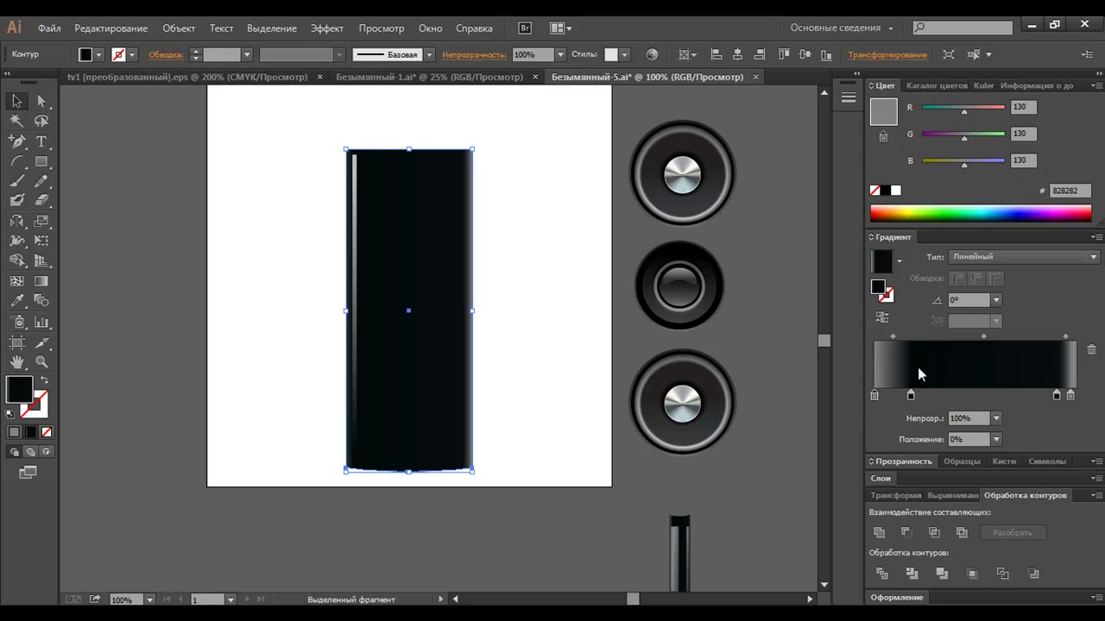
drag(895, 338, 901, 339)
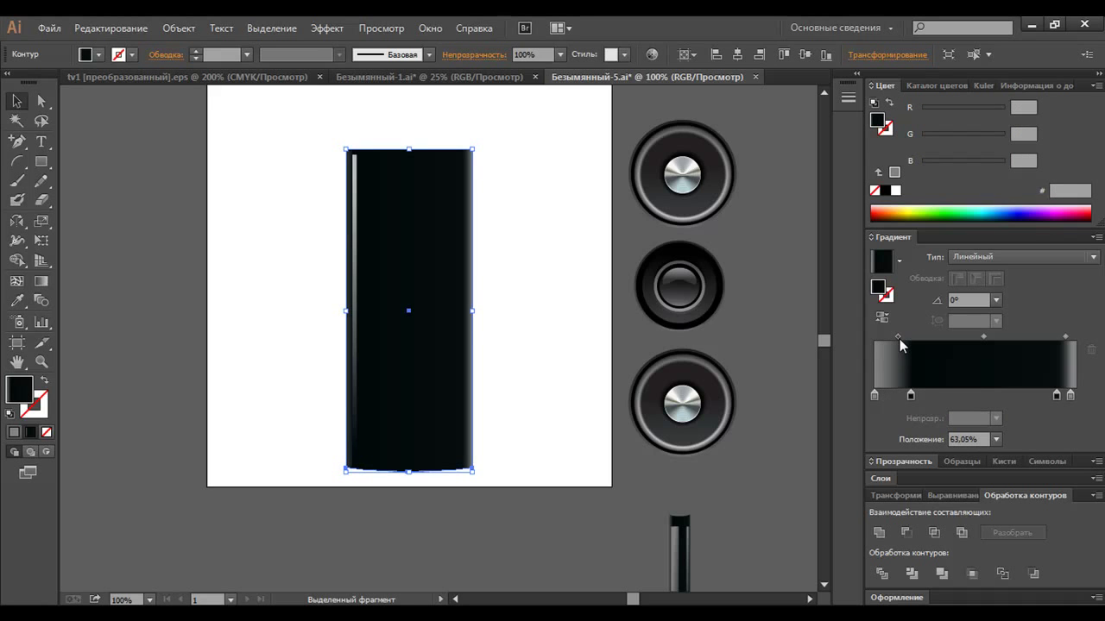
click(919, 397)
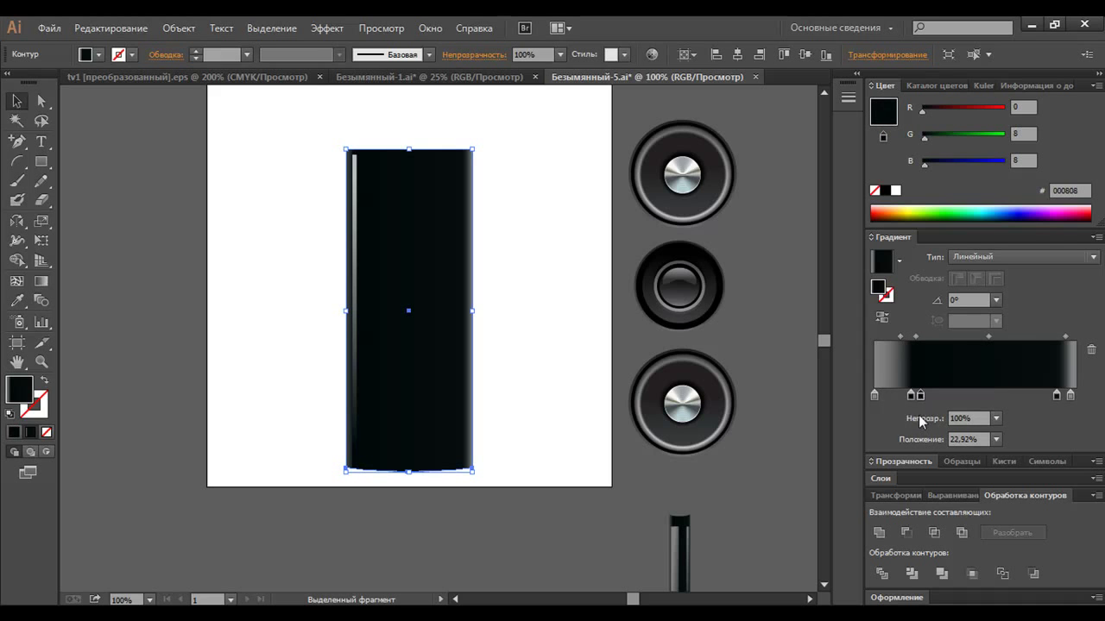
drag(920, 396, 920, 427)
Fine-tune the near-black stop to about 21.73% and the midpoint to 53.44%
click(902, 337)
drag(902, 335, 897, 337)
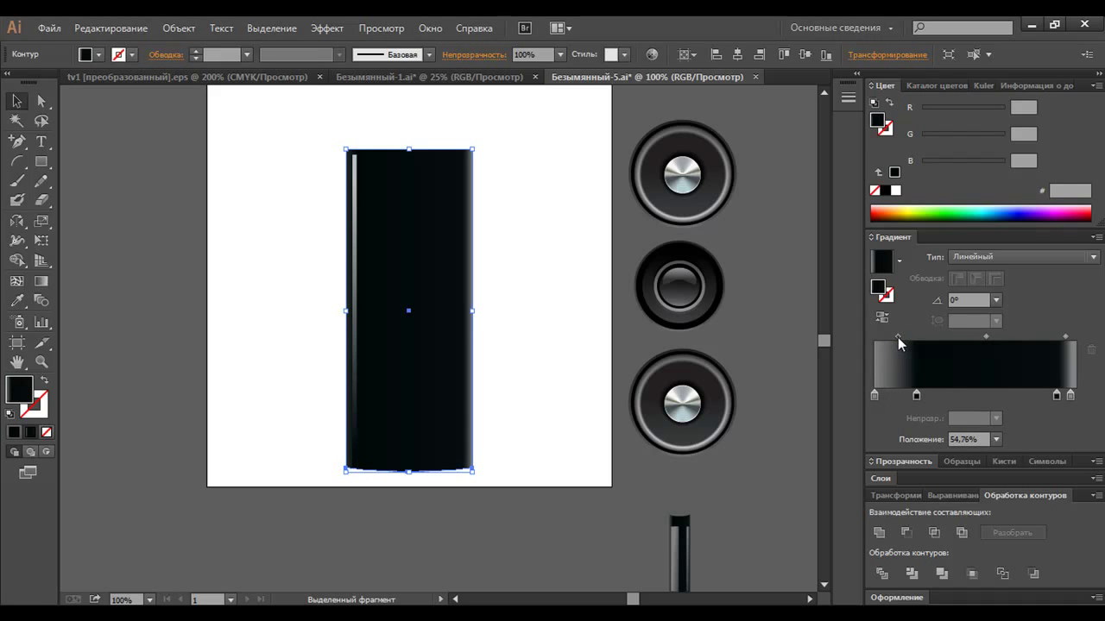
drag(921, 390, 932, 390)
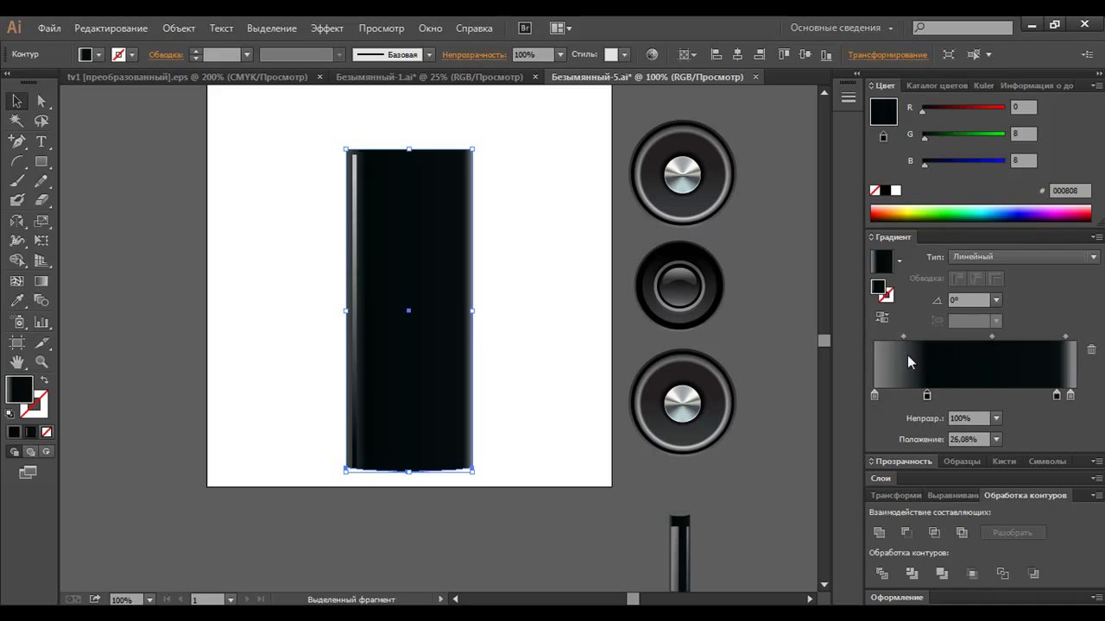
drag(902, 336, 899, 337)
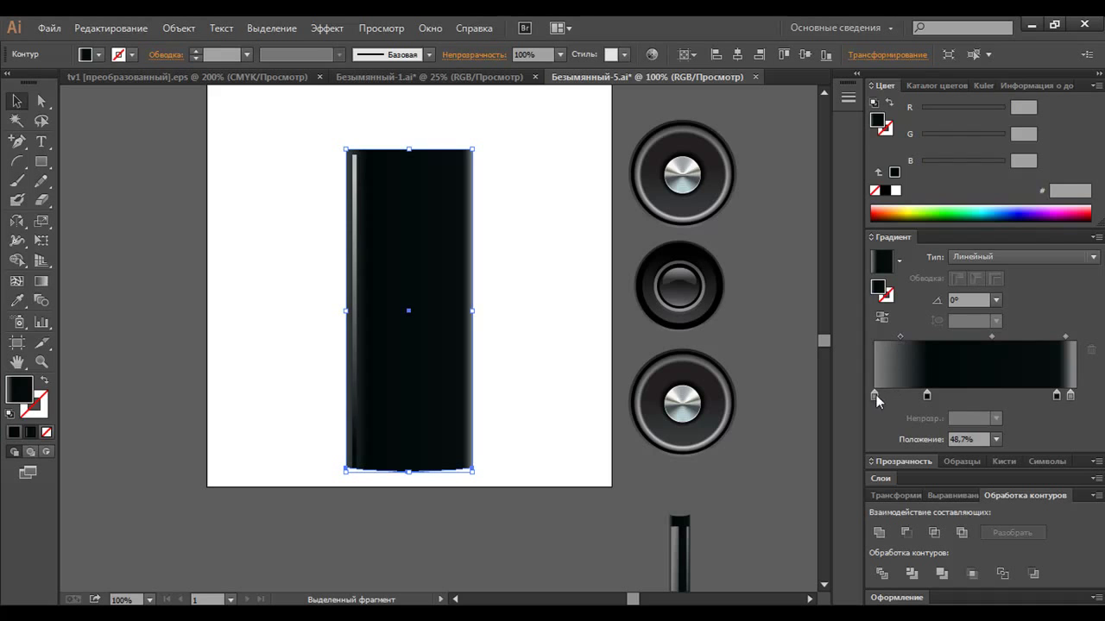
drag(875, 394, 885, 395)
drag(906, 335, 910, 337)
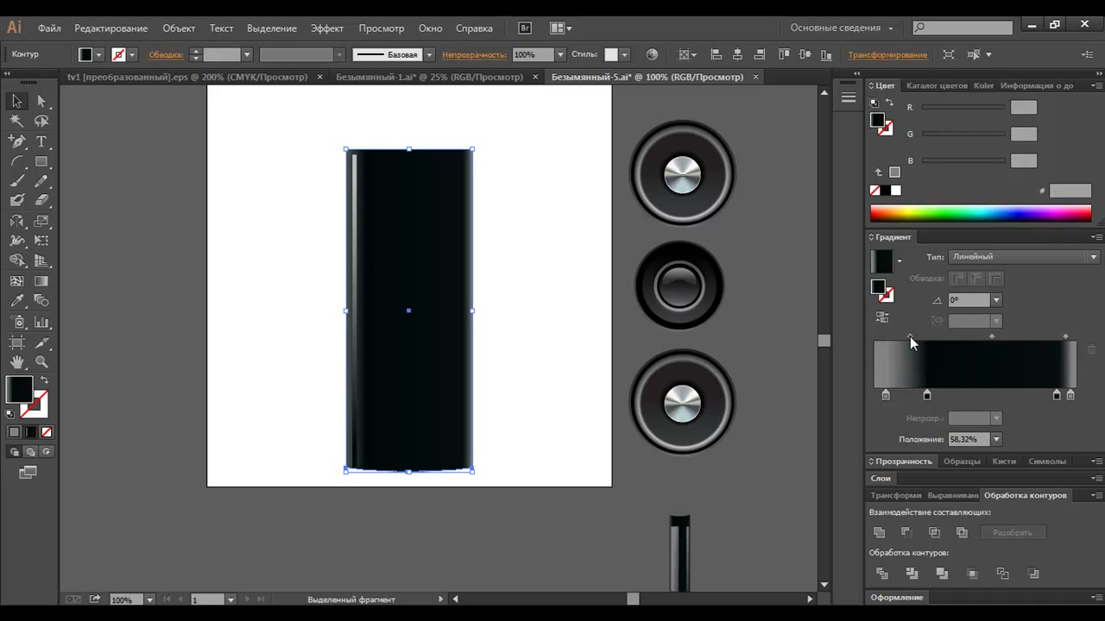
drag(926, 393, 917, 395)
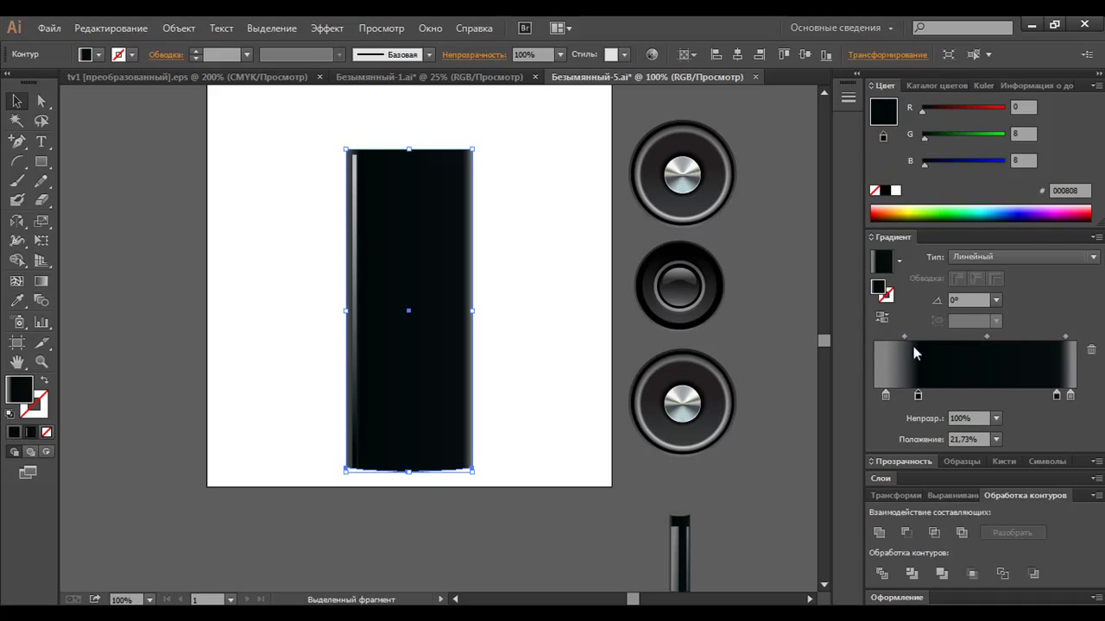
drag(904, 336, 903, 335)
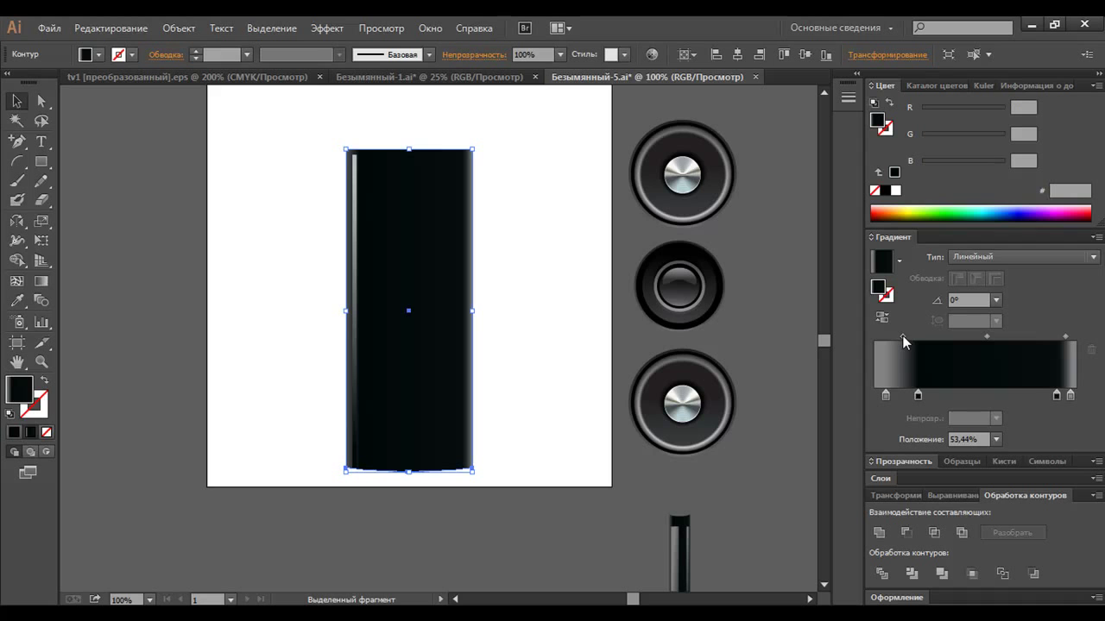
click(570, 369)
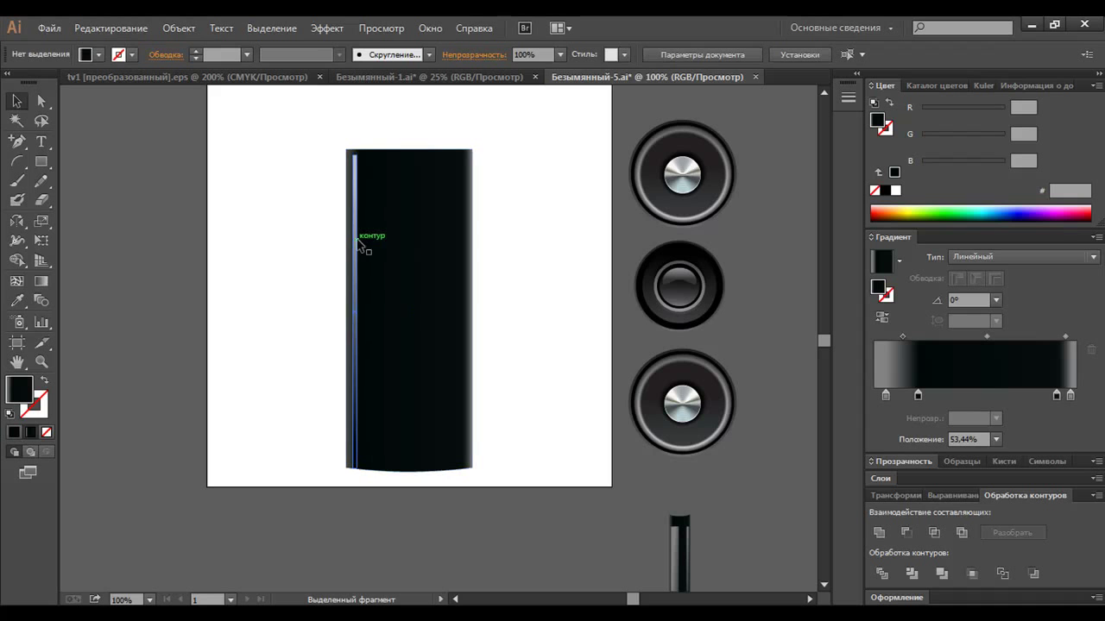
Shorten the left highlight strip by raising its bottom edge
click(359, 244)
key(z)
drag(318, 377, 408, 494)
click(16, 101)
drag(413, 458, 413, 349)
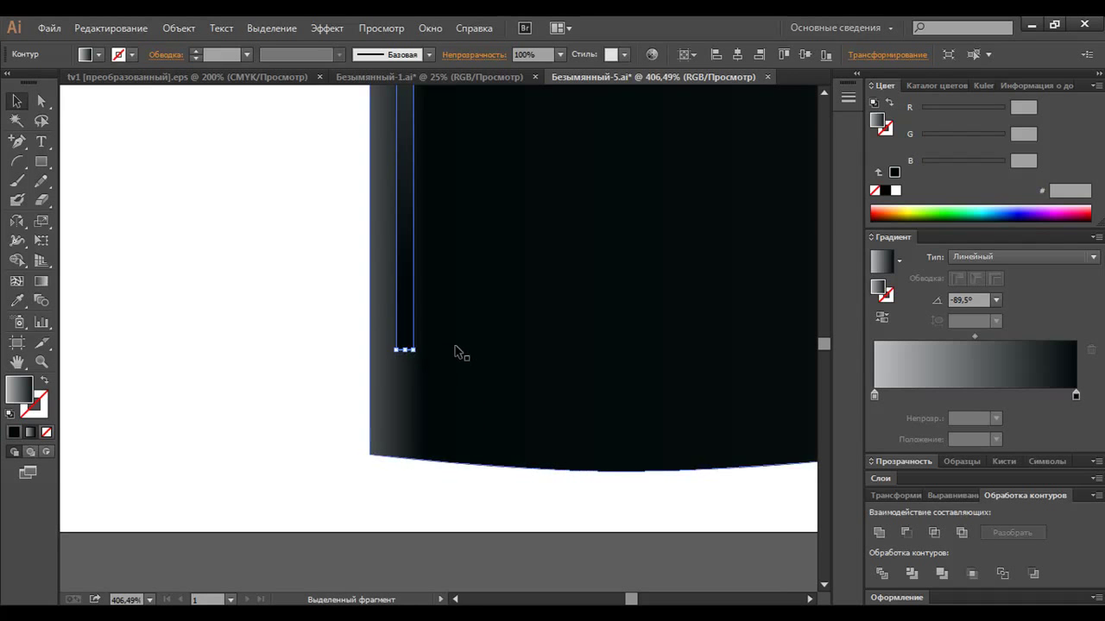
scroll(462, 349, up, 2)
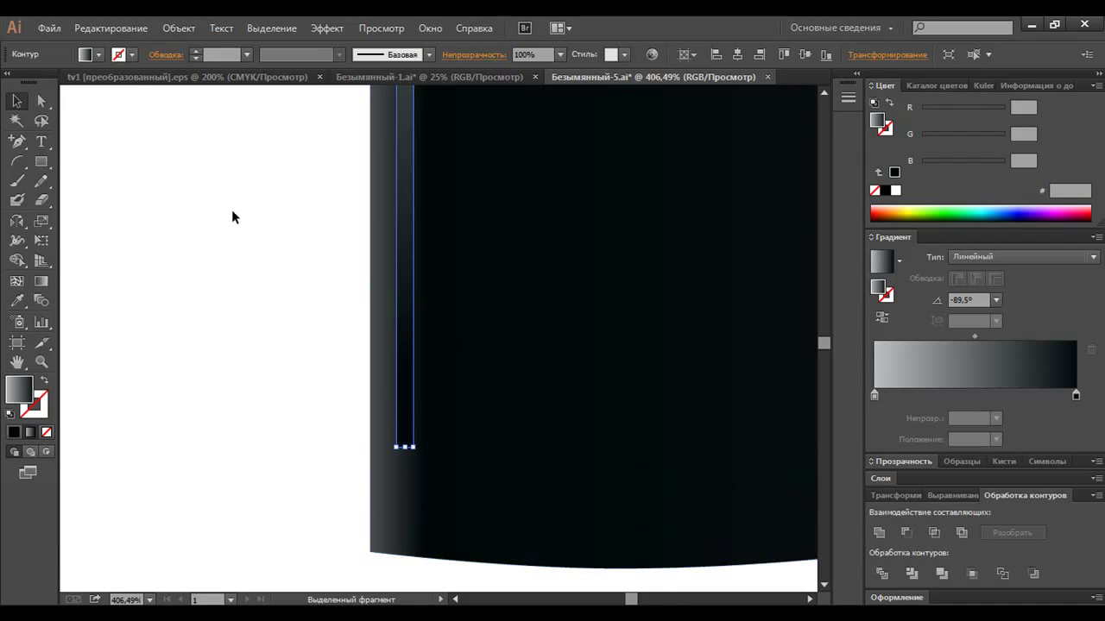
Raise the strip's bottom-right corner to slant its bottom end, then zoom back to 100%
click(41, 101)
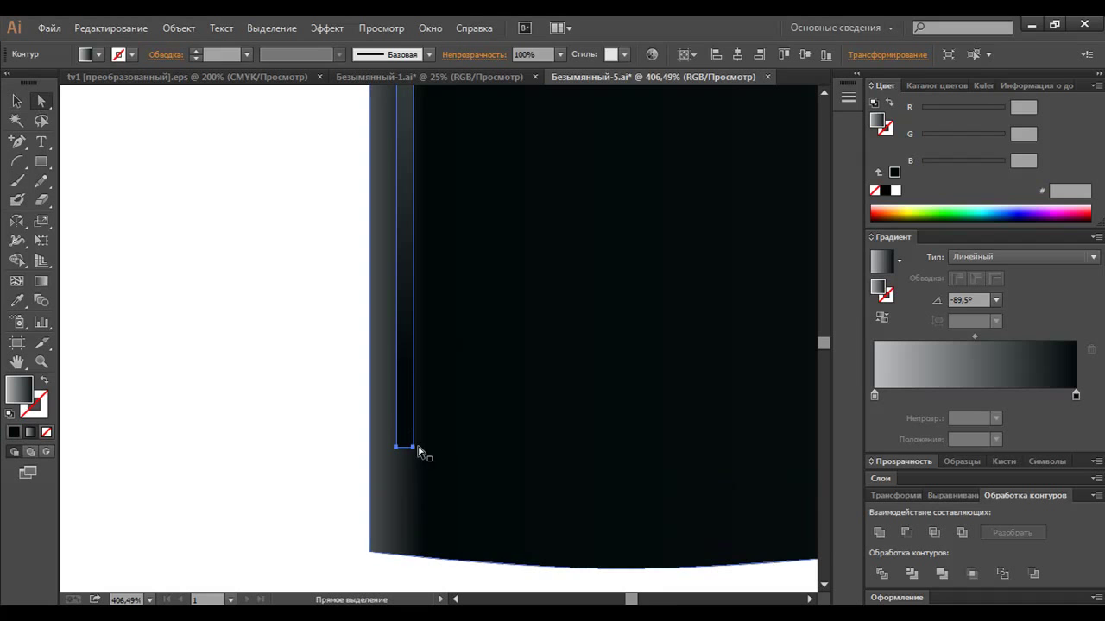
click(413, 447)
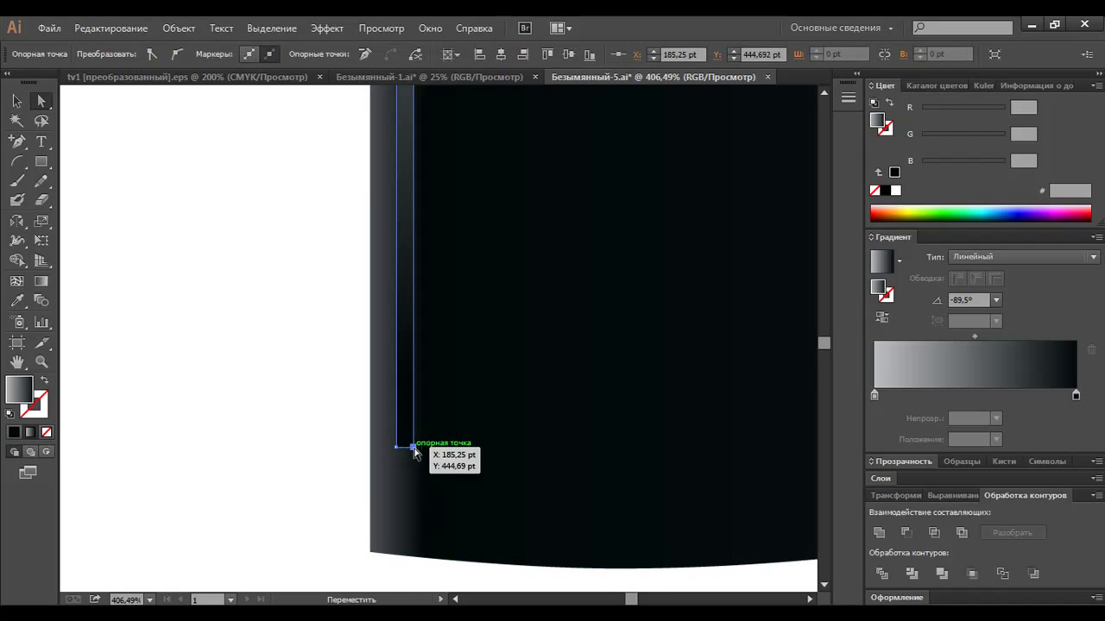
drag(413, 447, 414, 423)
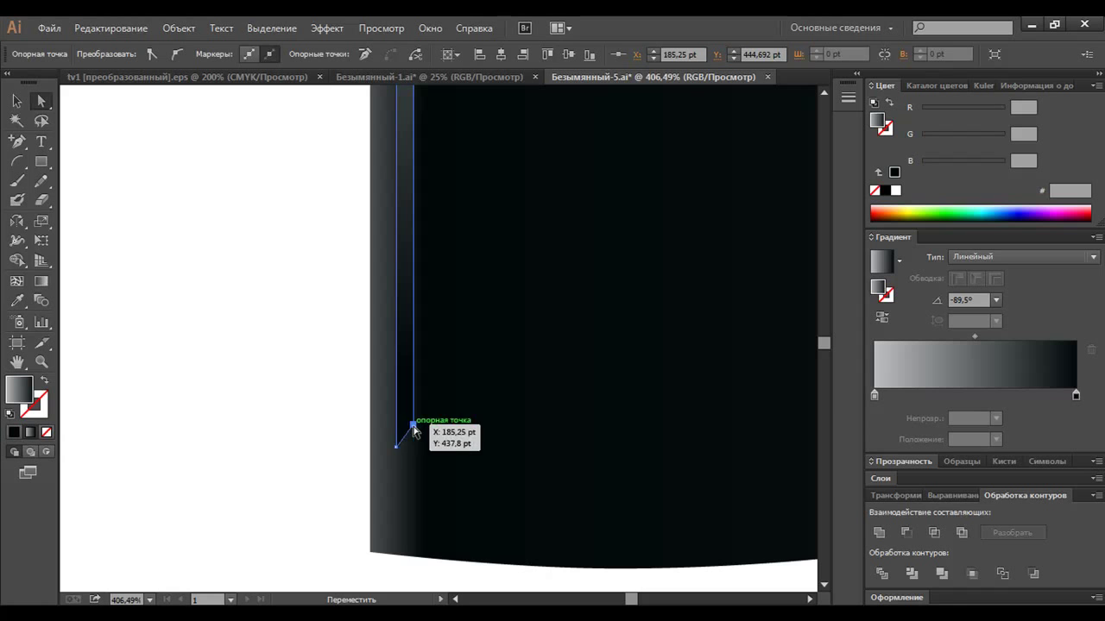
click(322, 441)
key(ctrl+minus)
key(ctrl+minus)
key(ctrl+minus)
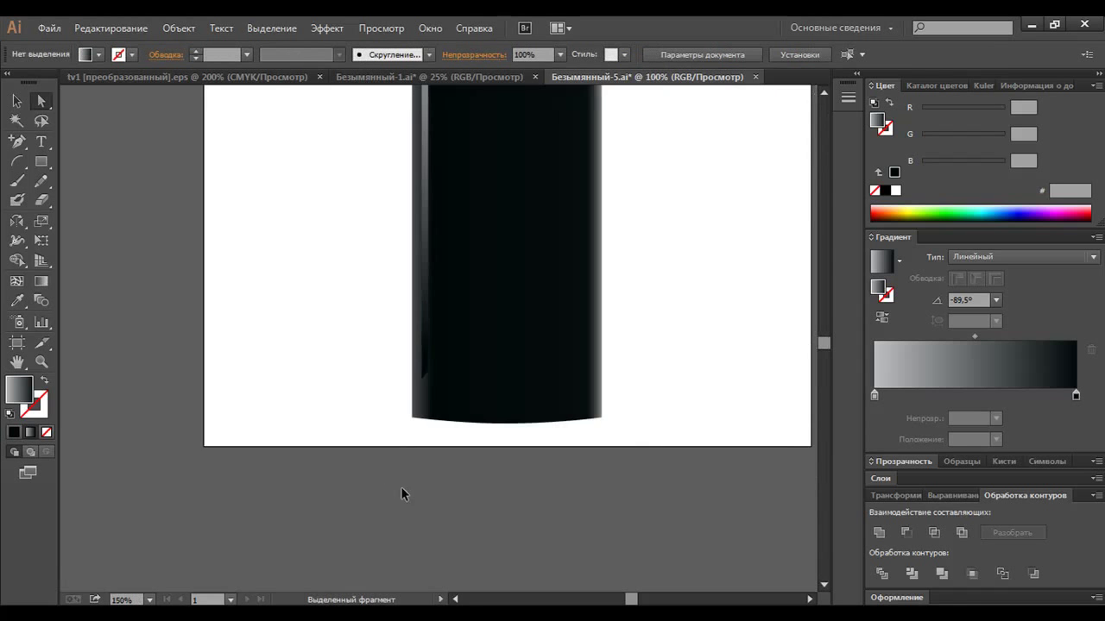
key(ctrl+minus)
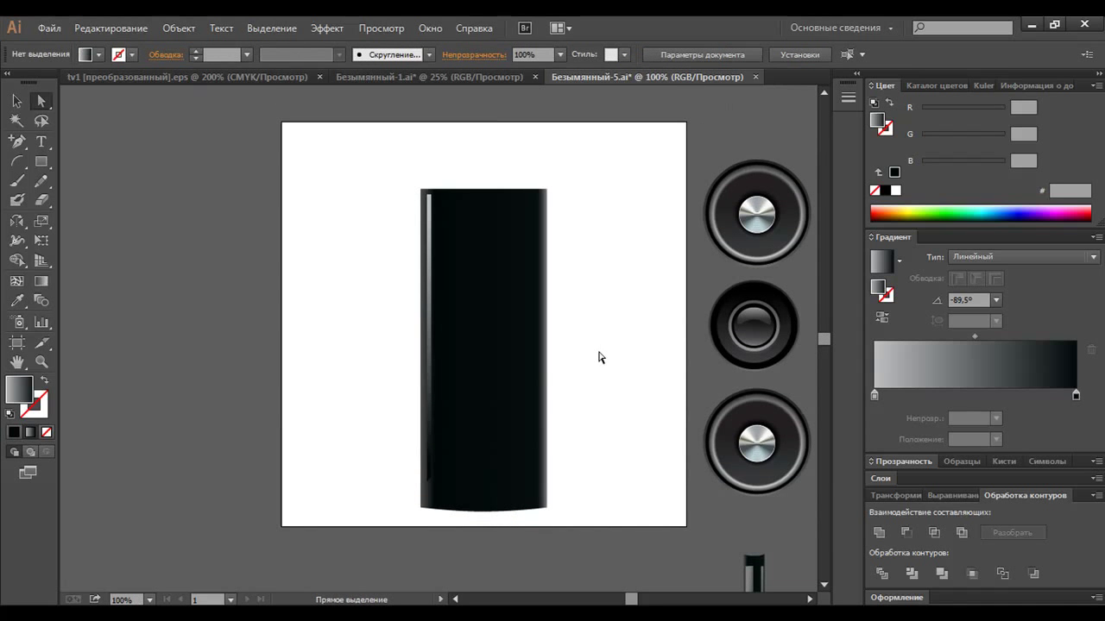
Draw a thin bar above the speaker body with a left-to-right gradient
key(v)
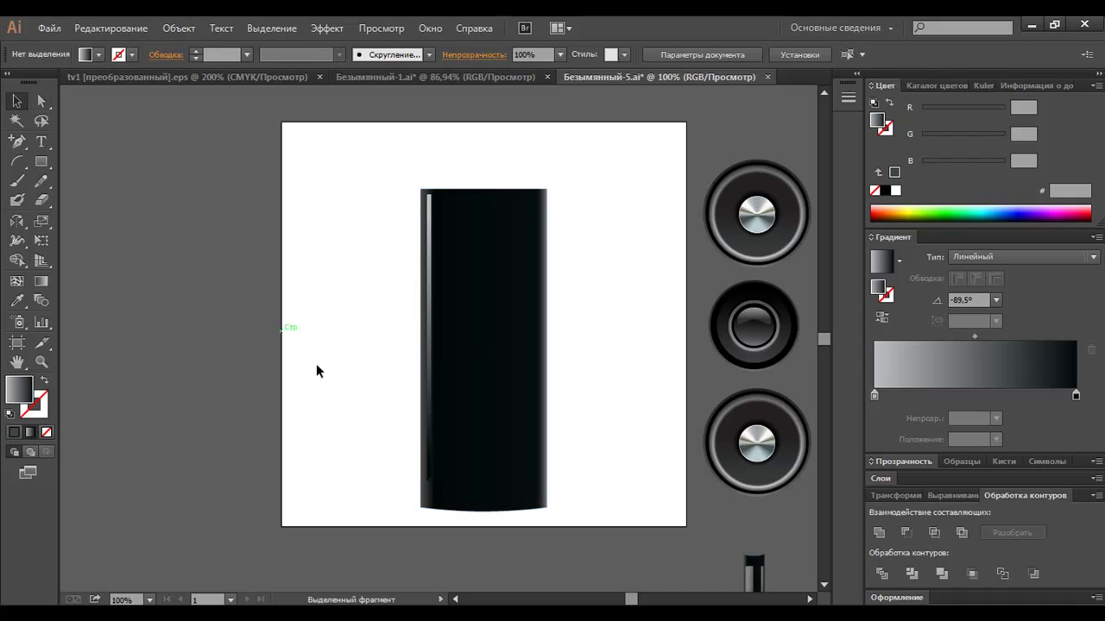
click(38, 164)
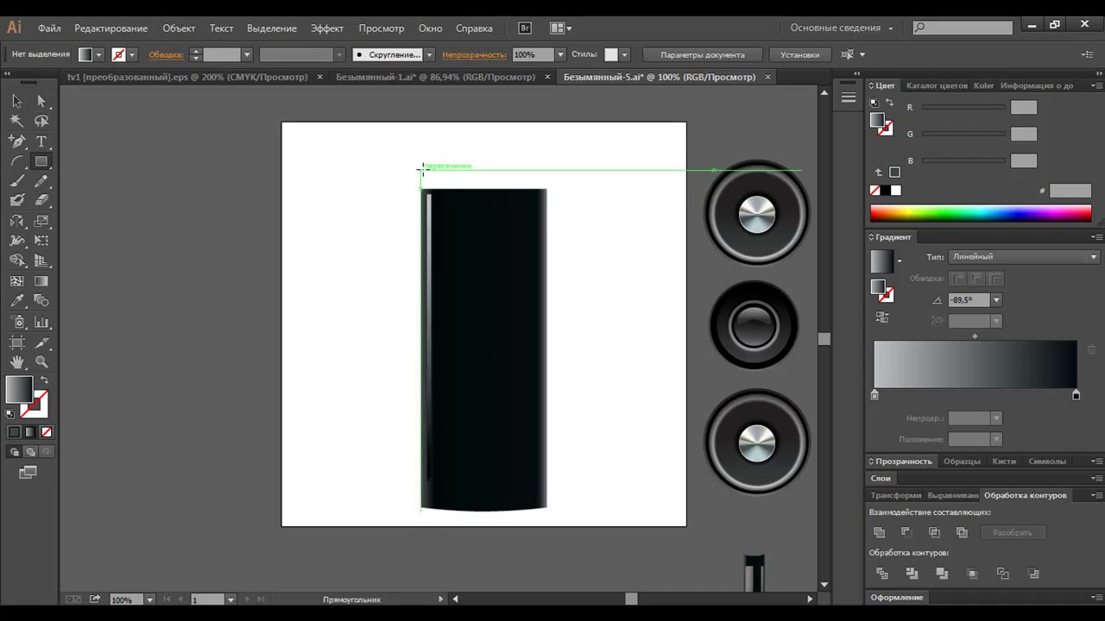
drag(420, 173, 546, 175)
key(g)
drag(419, 164, 547, 167)
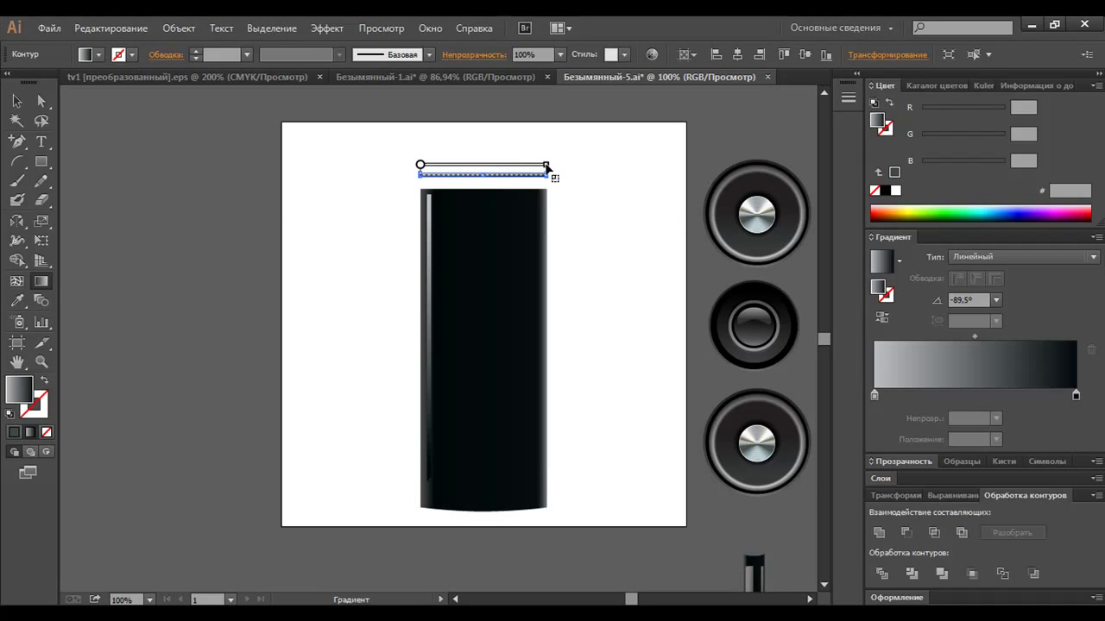
drag(546, 166, 545, 168)
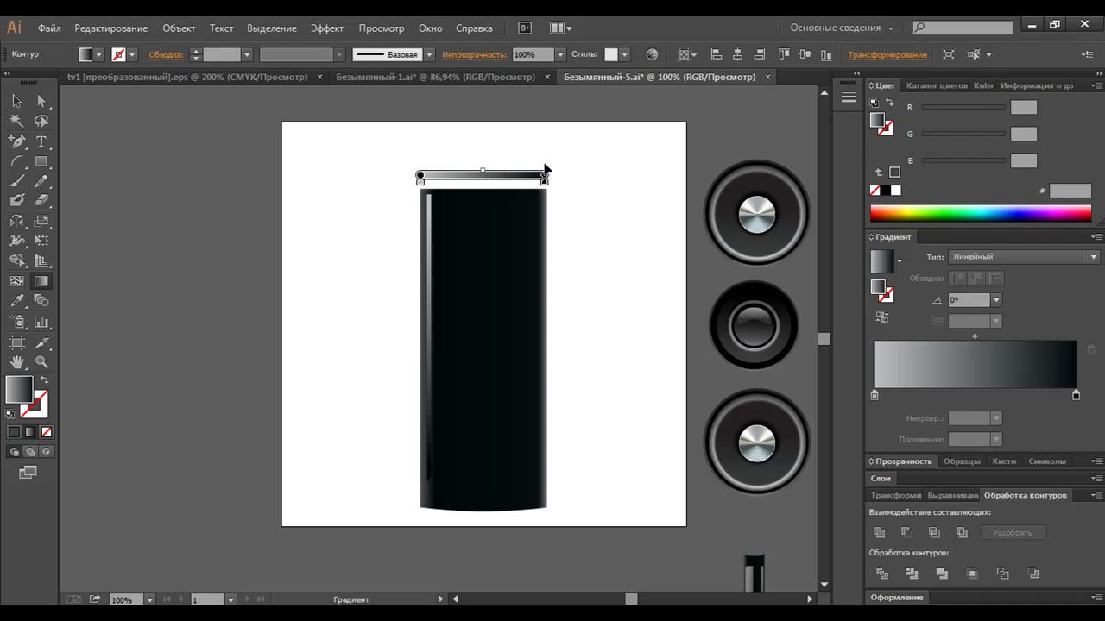
Copy the body's dark gradient onto the bar and set its second stop to RGB 62, 70, 70
click(15, 102)
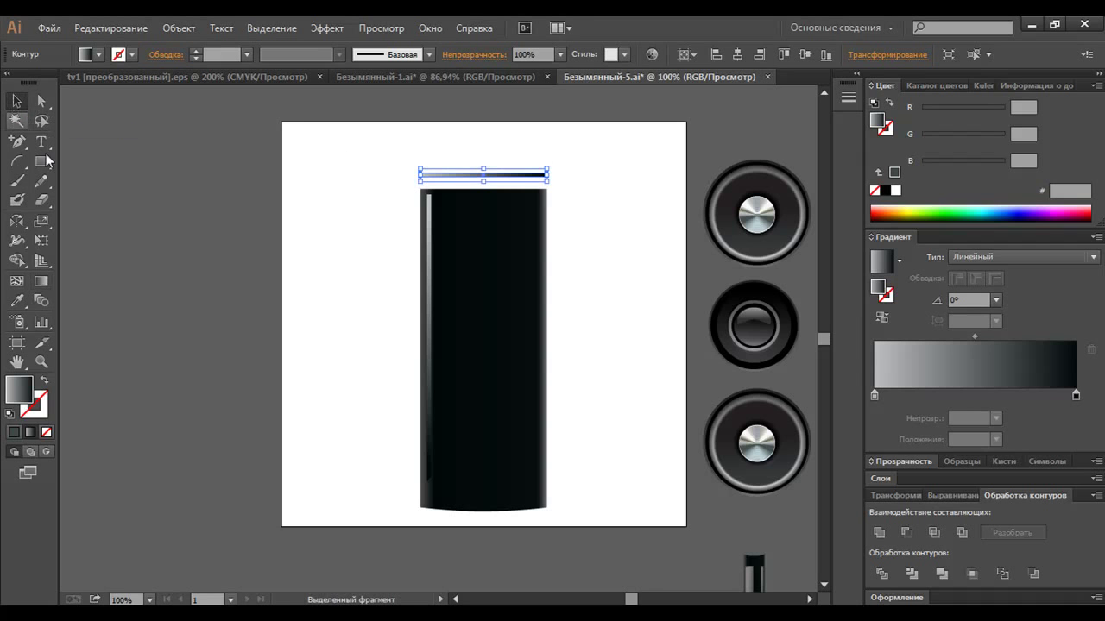
click(17, 300)
click(470, 320)
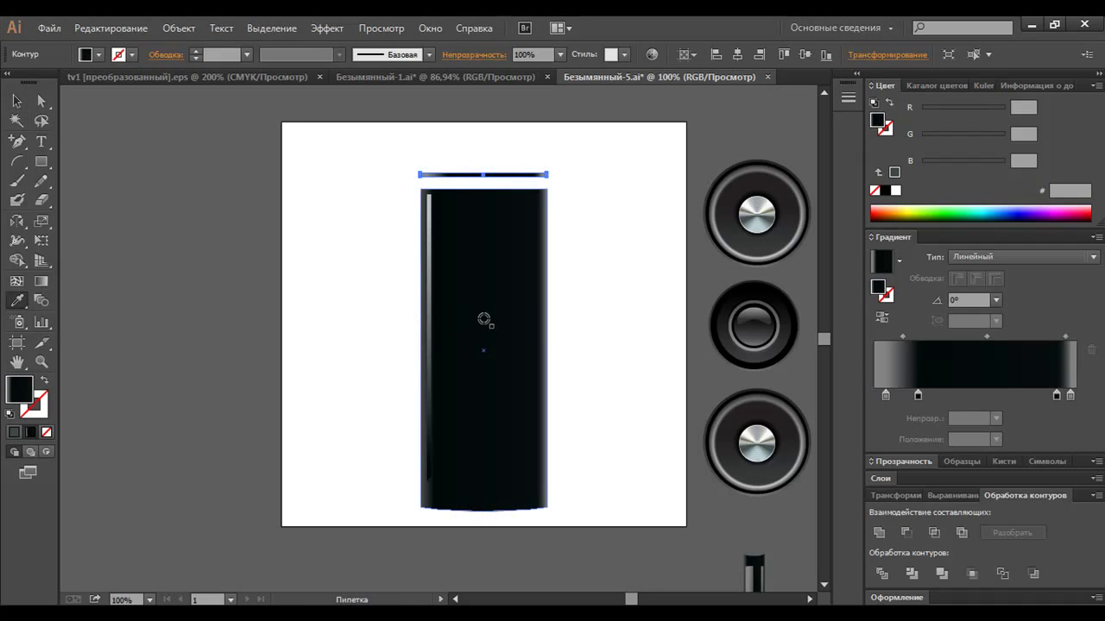
drag(917, 397, 909, 397)
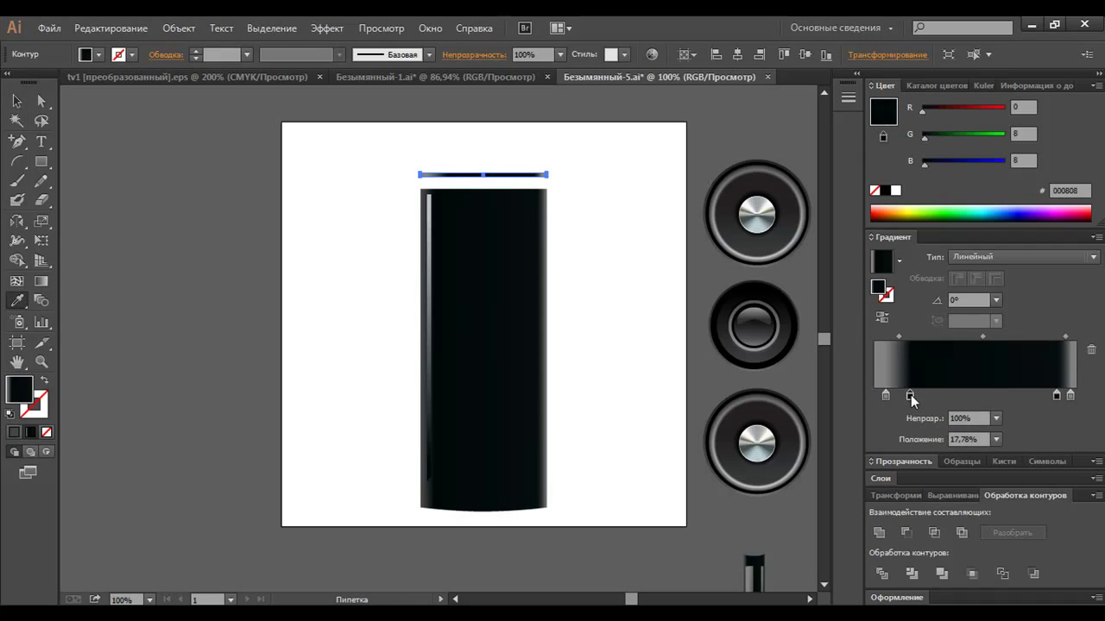
click(1021, 107)
key(Tab)
text(70)
key(Tab)
text(70)
key(Return)
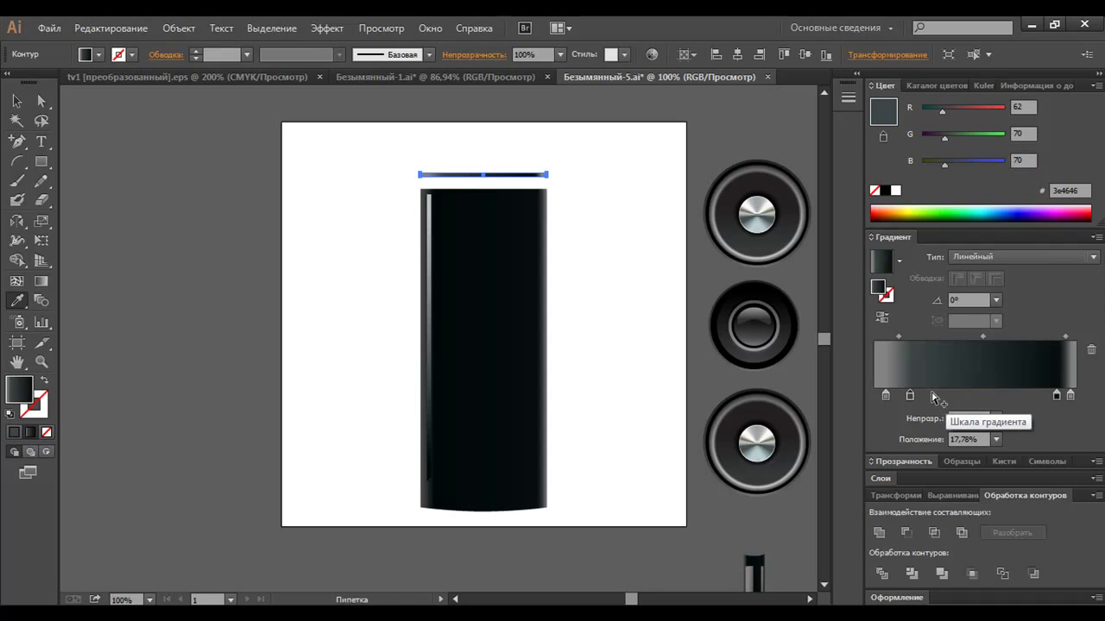
Add a grey stop to the bar's gradient and remove the black stop near the right end
click(1019, 397)
mouse_move(1055, 396)
mouse_down()
mouse_move(1024, 411)
mouse_move(1047, 396)
mouse_up()
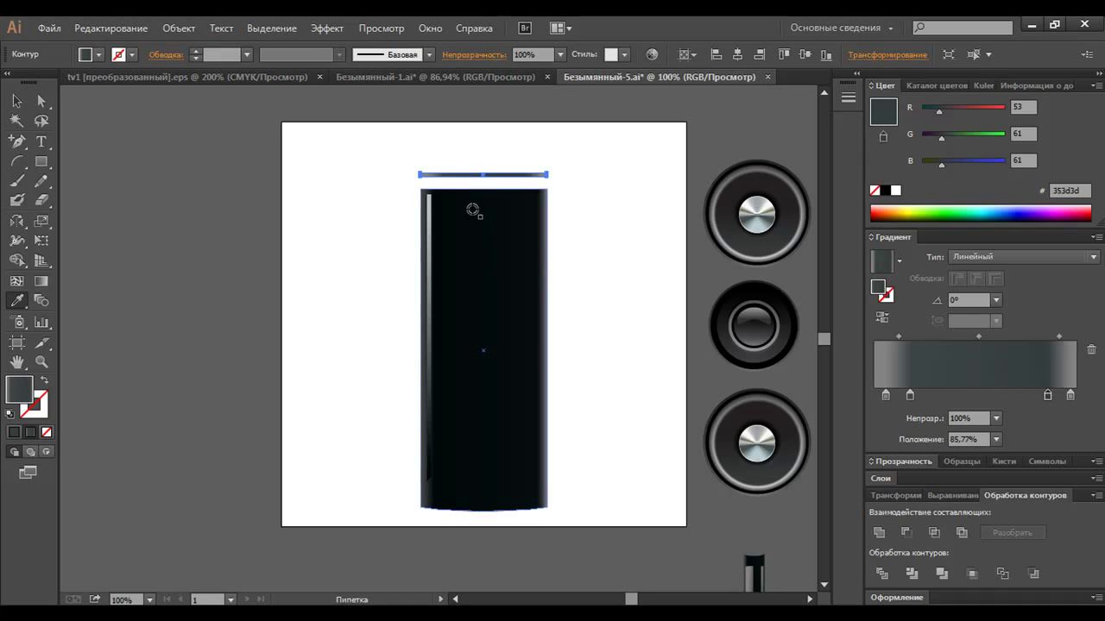
key(v)
click(375, 183)
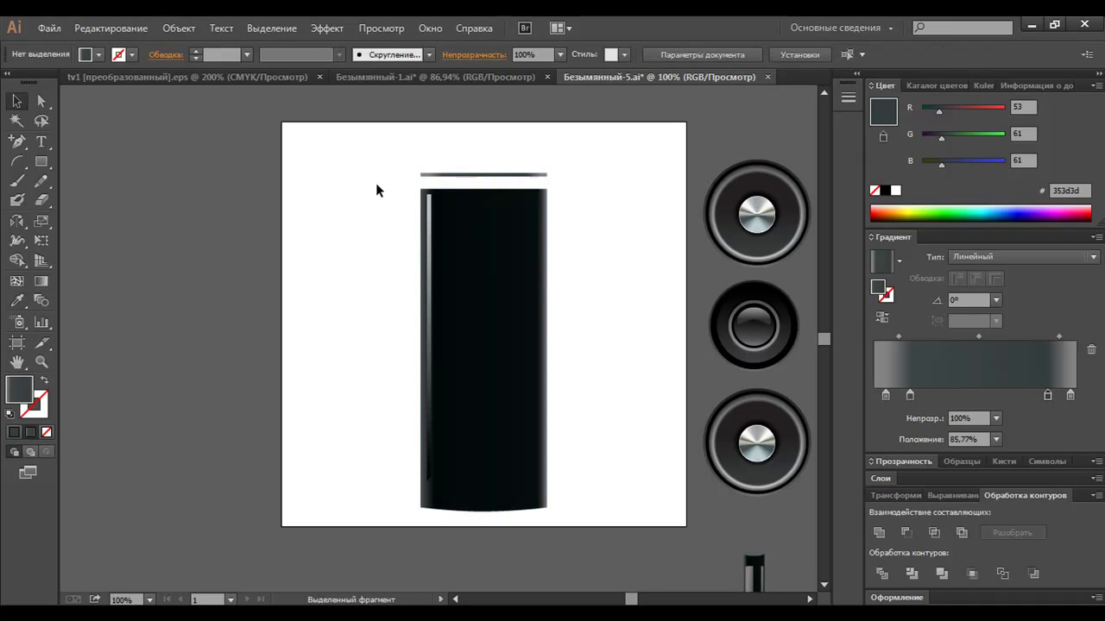
Zoom in on the top bar and push its gradient stops out toward the ends
click(462, 174)
key(z)
drag(378, 132, 577, 253)
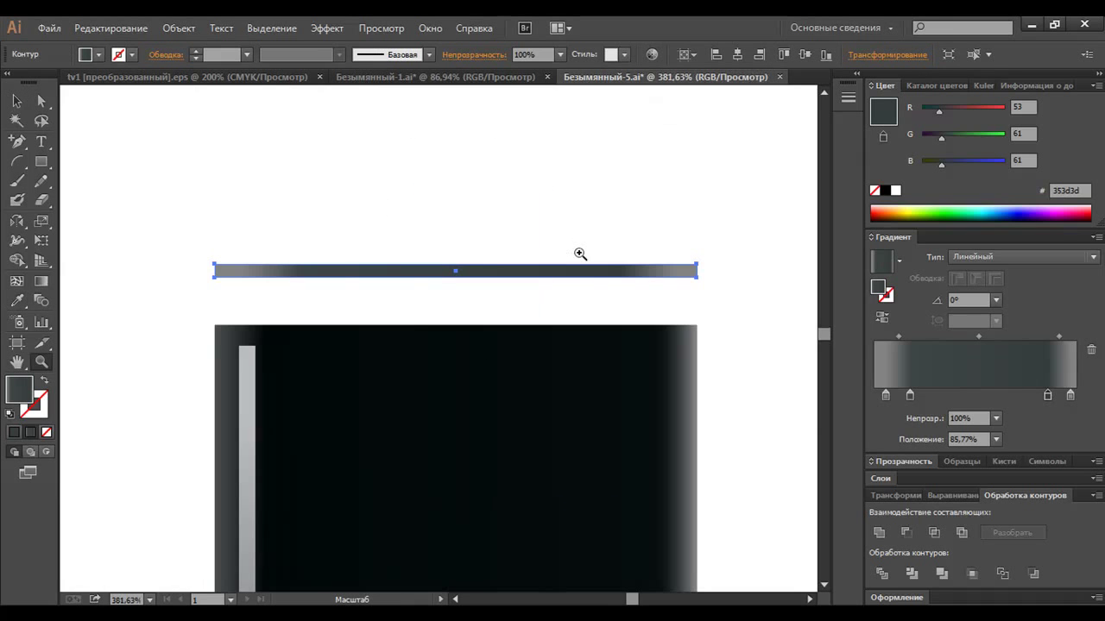
key(v)
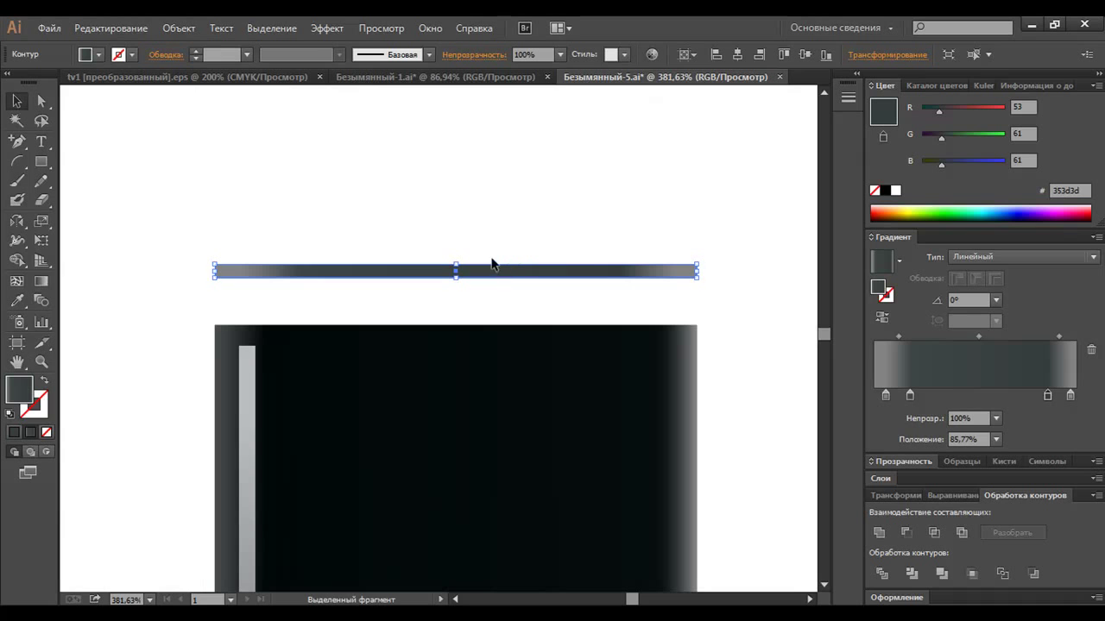
mouse_move(909, 397)
mouse_down()
mouse_move(950, 396)
mouse_move(873, 395)
mouse_move(884, 395)
mouse_up()
click(884, 395)
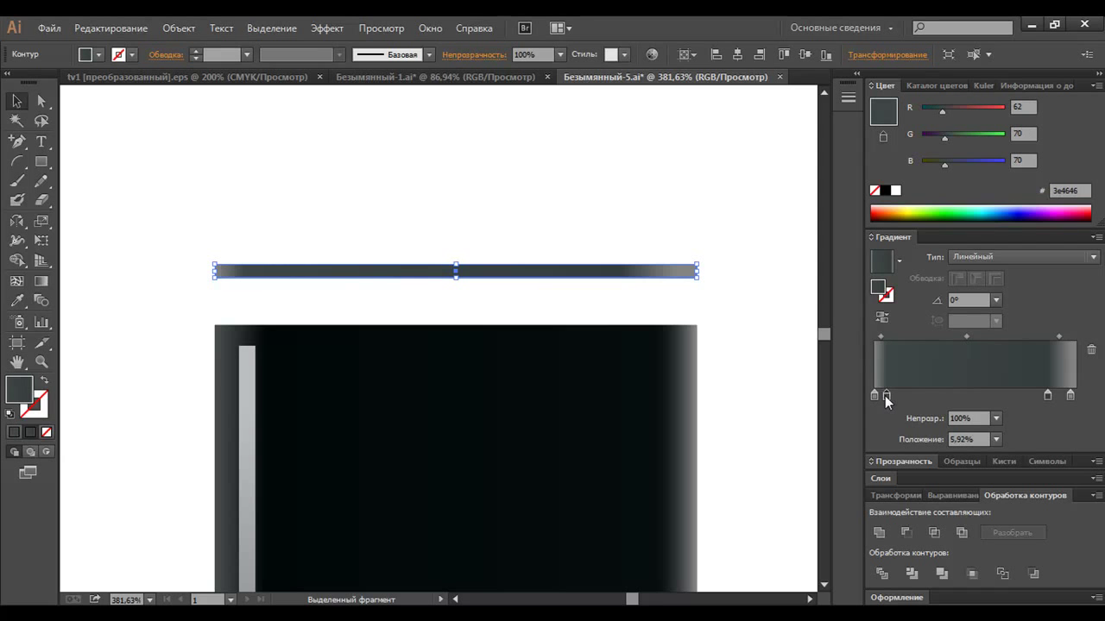
click(1070, 395)
drag(1047, 395, 1064, 396)
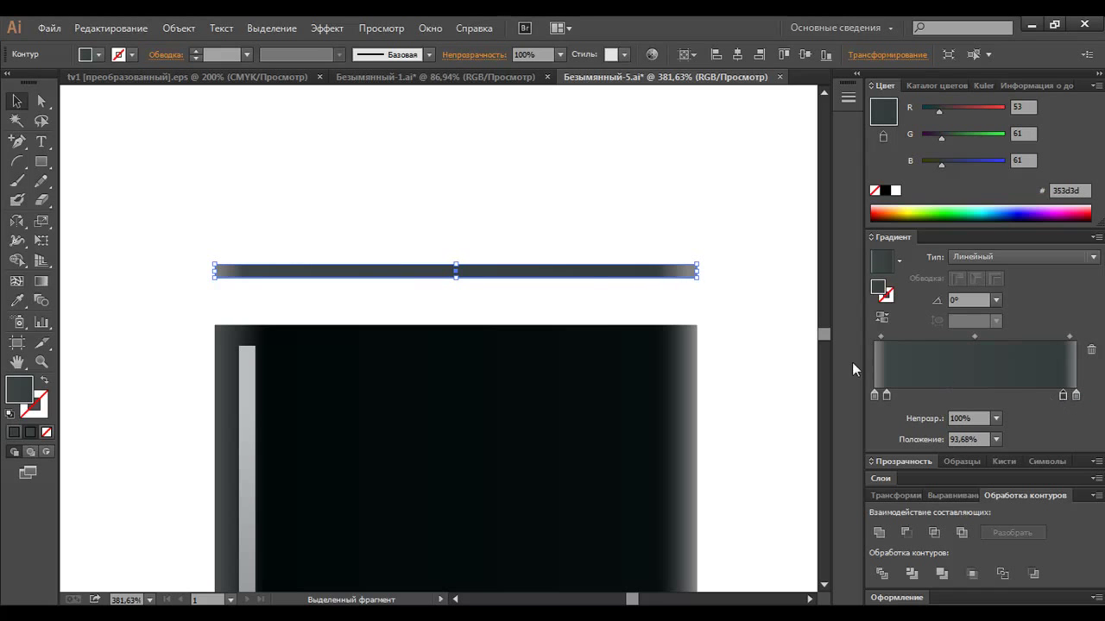
click(767, 346)
Make the bar thinner and lower it onto the body's top edge
click(592, 269)
drag(456, 267, 467, 333)
click(458, 229)
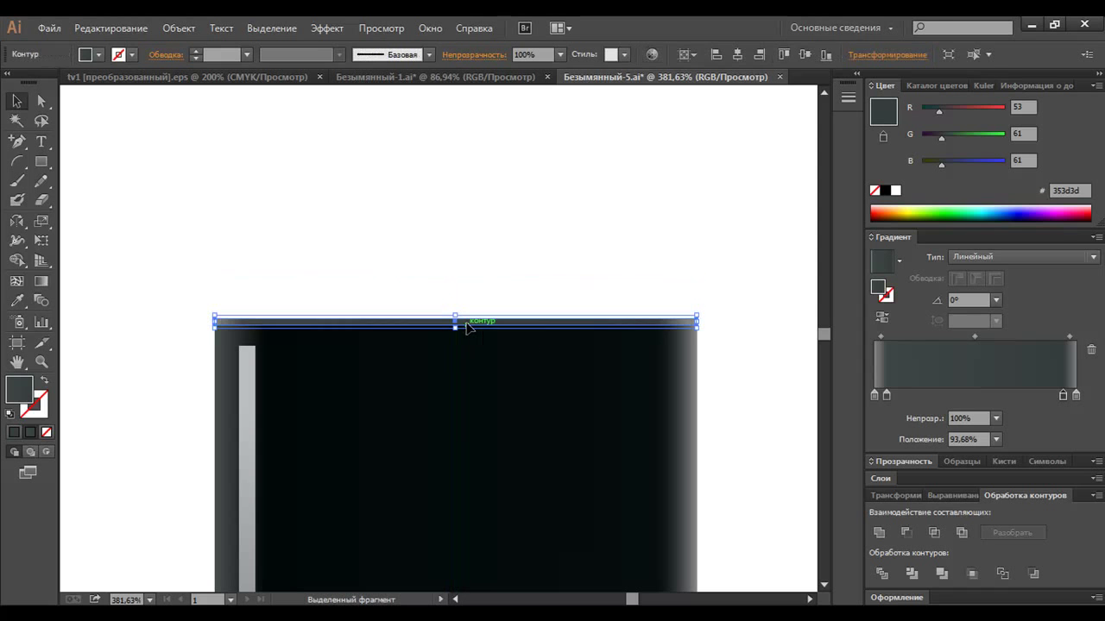
click(734, 283)
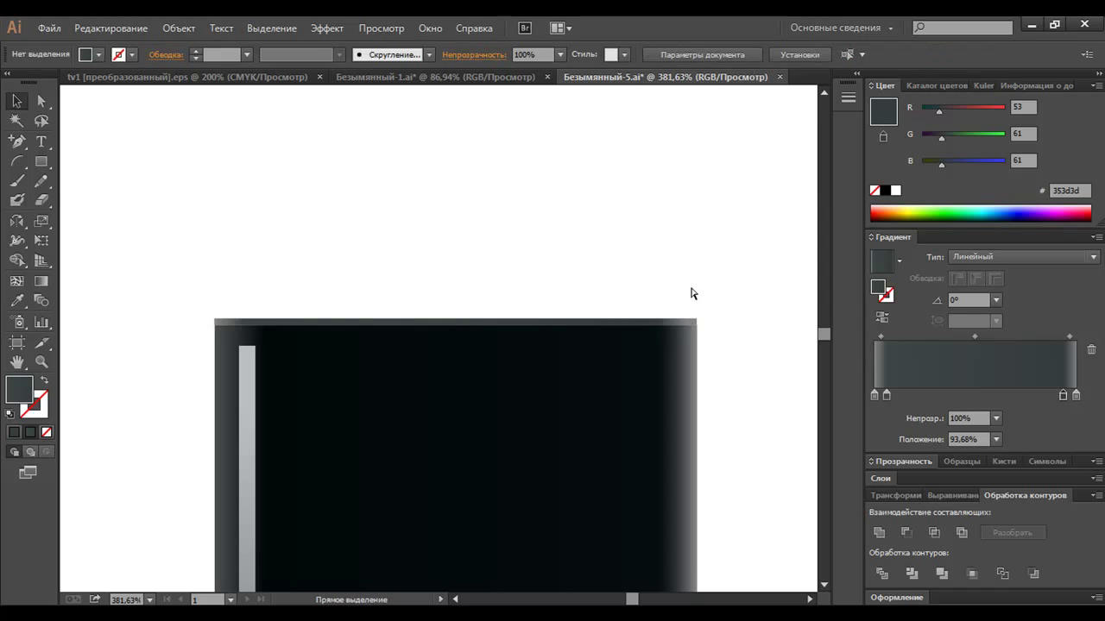
key(ctrl+minus)
key(ctrl+minus)
key(ctrl+minus)
scroll(647, 349, up, 3)
scroll(625, 350, up, 2)
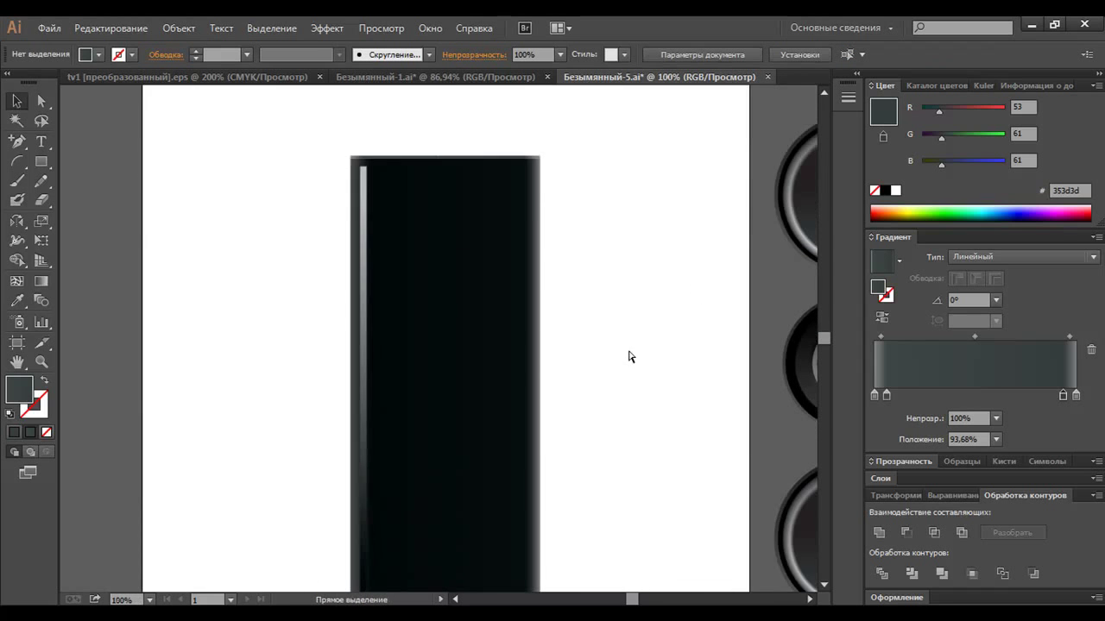
key(ctrl+minus)
Shift and shorten the body's gradient so its right edge turns grey
key(ctrl)
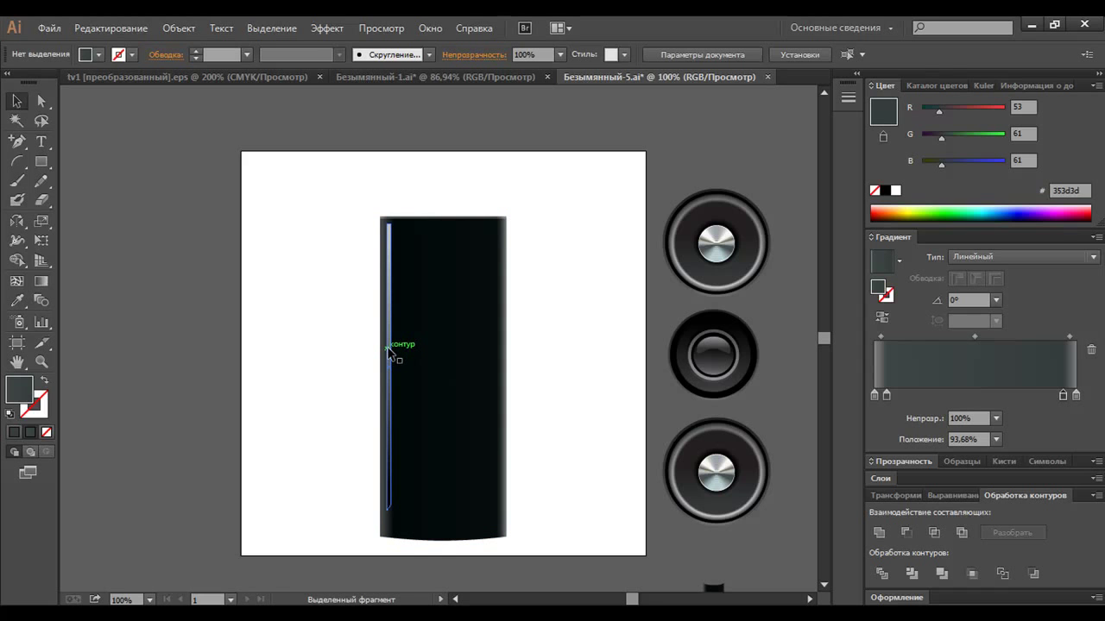
click(388, 349)
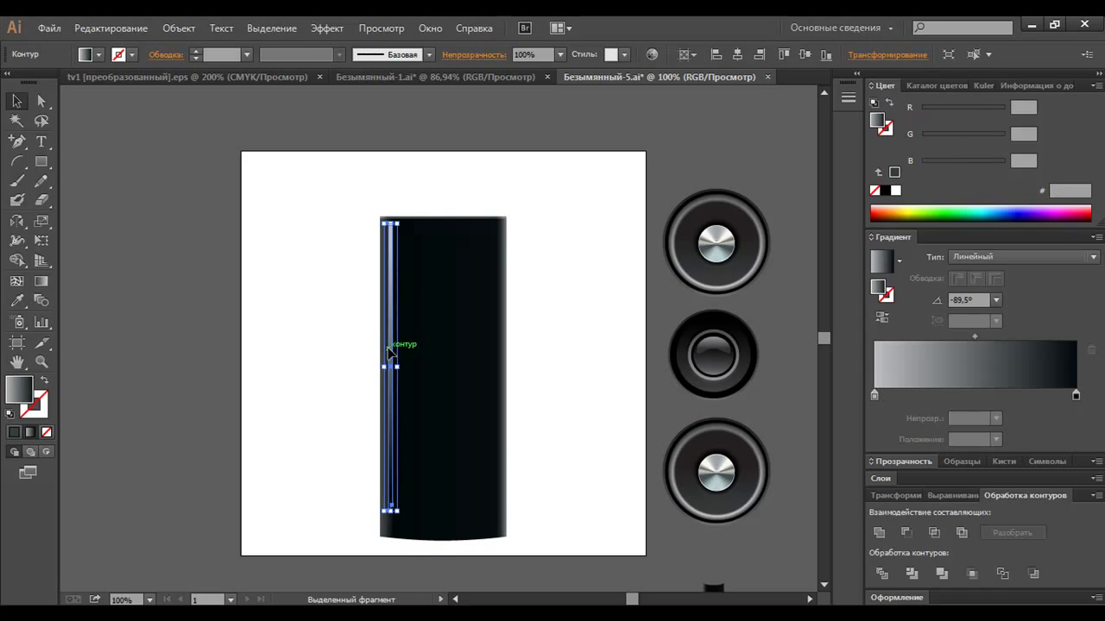
click(315, 331)
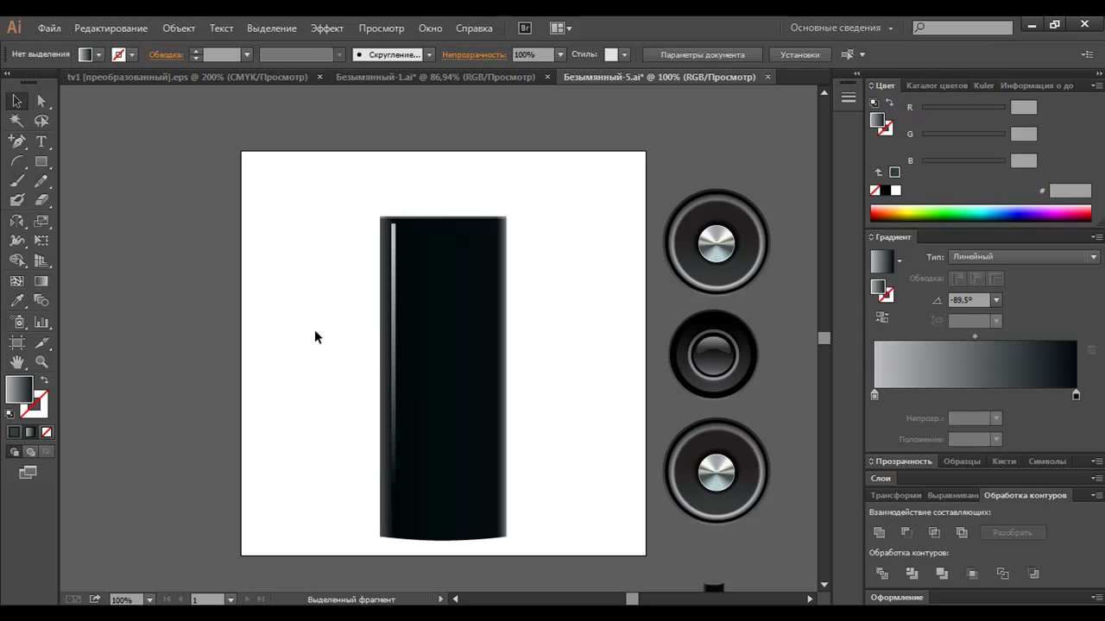
click(393, 339)
click(423, 349)
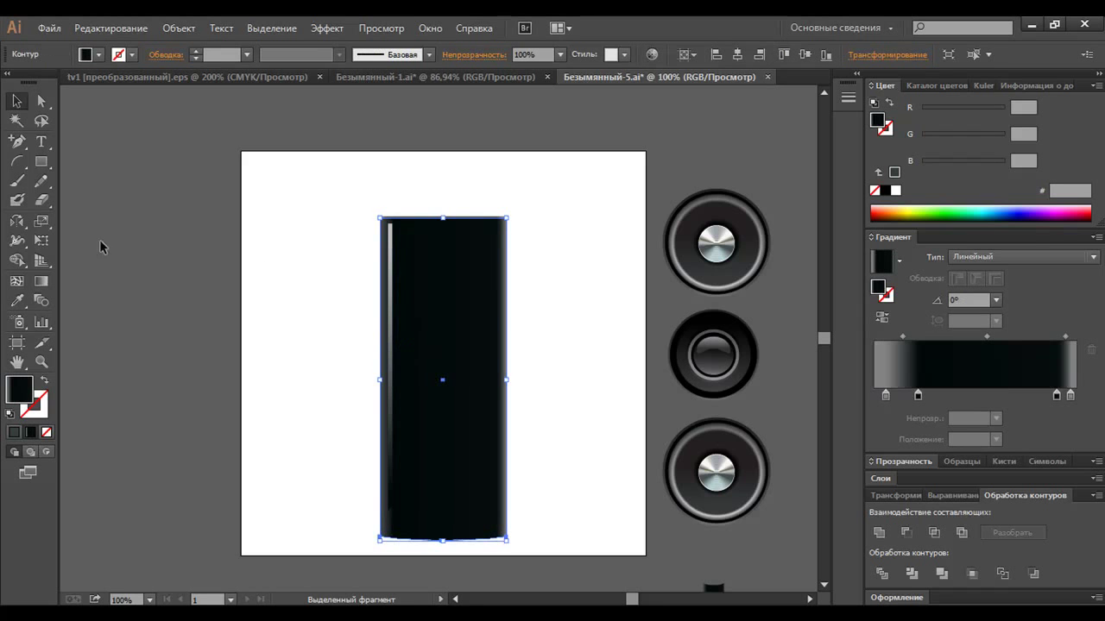
click(47, 284)
drag(362, 380, 379, 381)
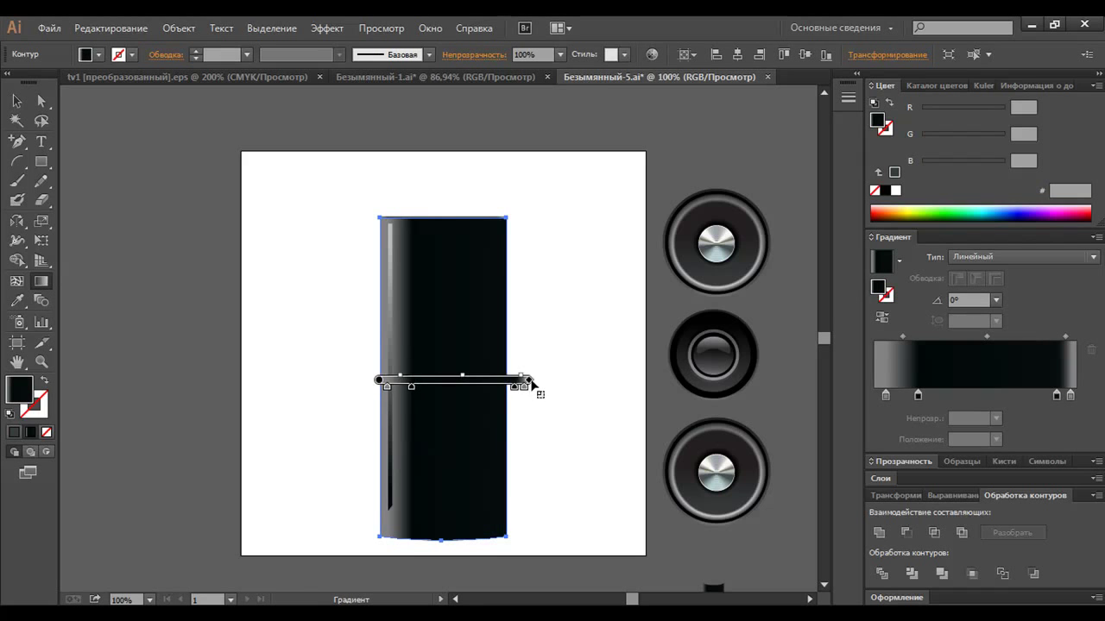
drag(529, 380, 500, 380)
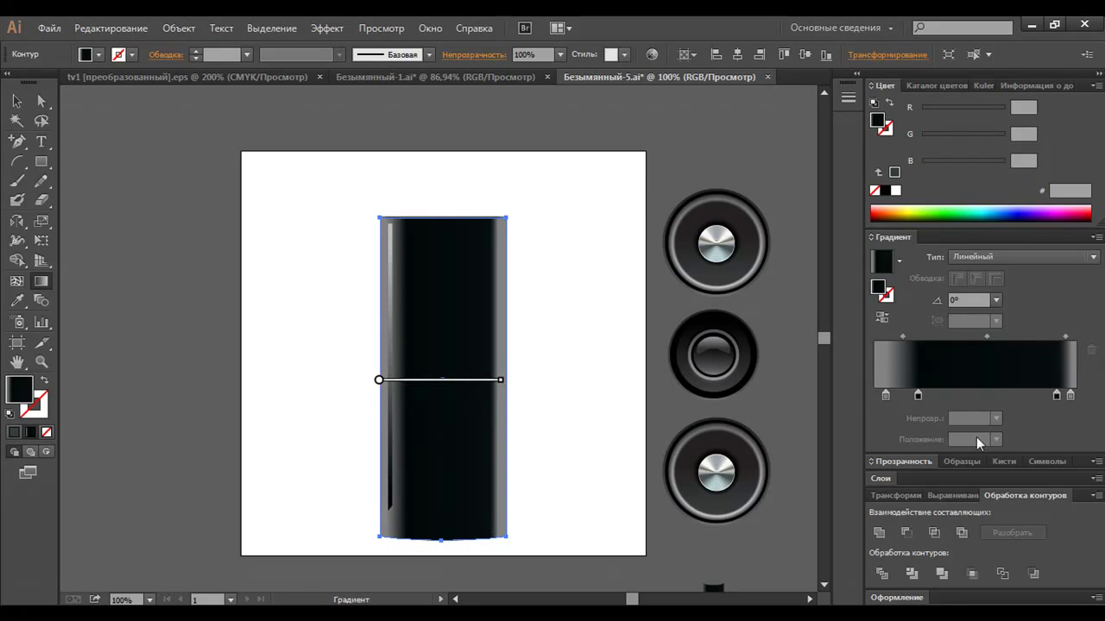
Move the end stops to both ends and set the right stop to warm grey 777472
mouse_move(885, 395)
mouse_down()
mouse_move(874, 395)
mouse_move(889, 395)
mouse_up()
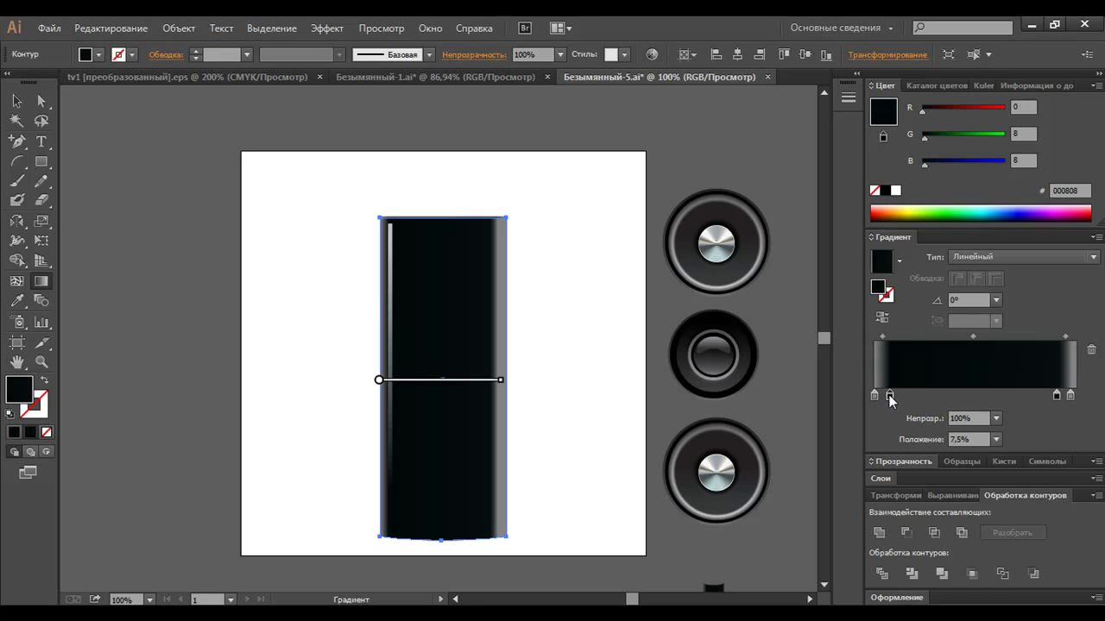
drag(1070, 395, 1064, 397)
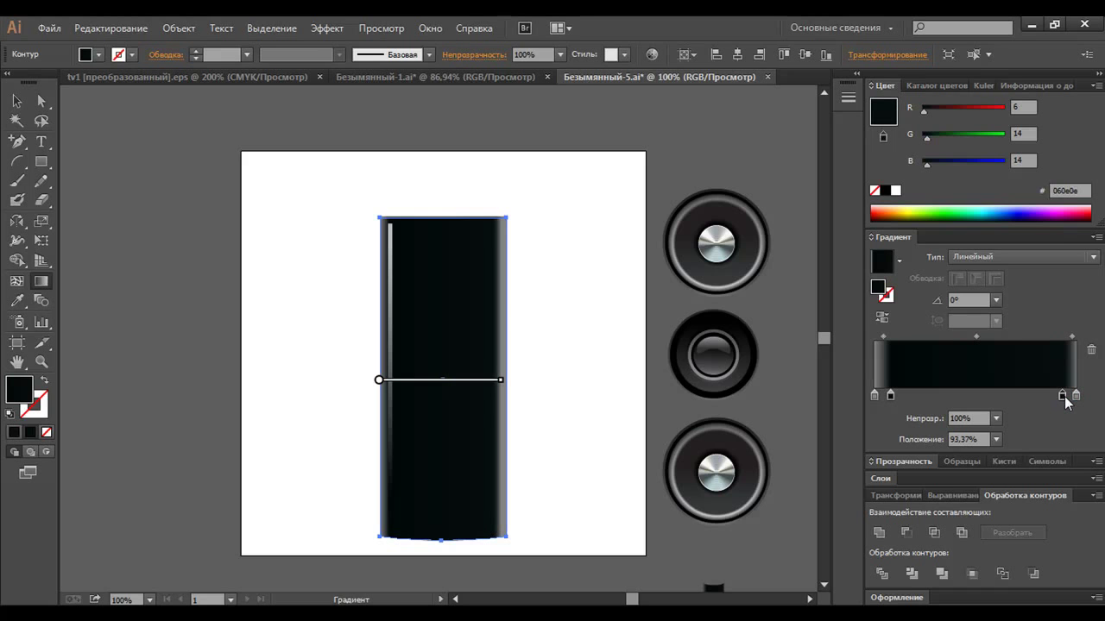
click(1076, 397)
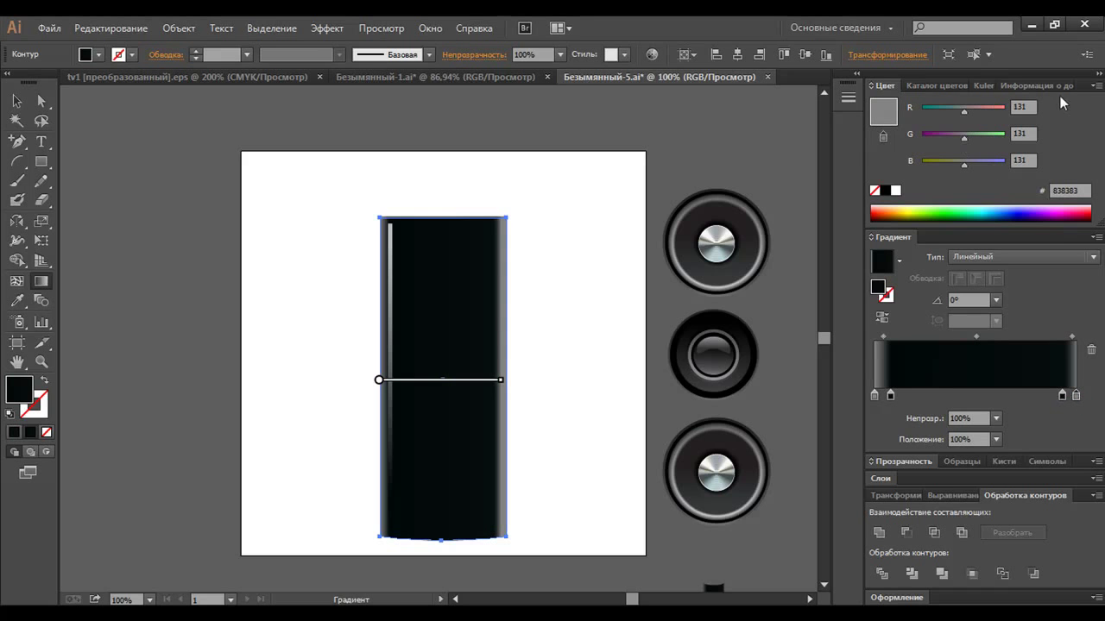
drag(965, 113, 958, 167)
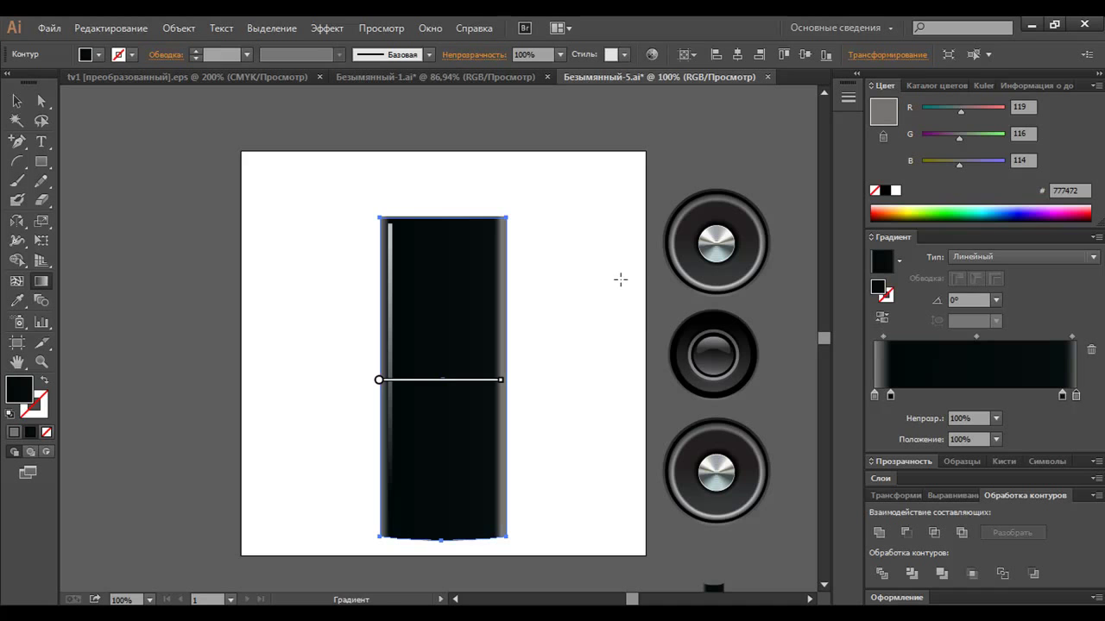
key(v)
click(572, 293)
scroll(570, 289, up, 1)
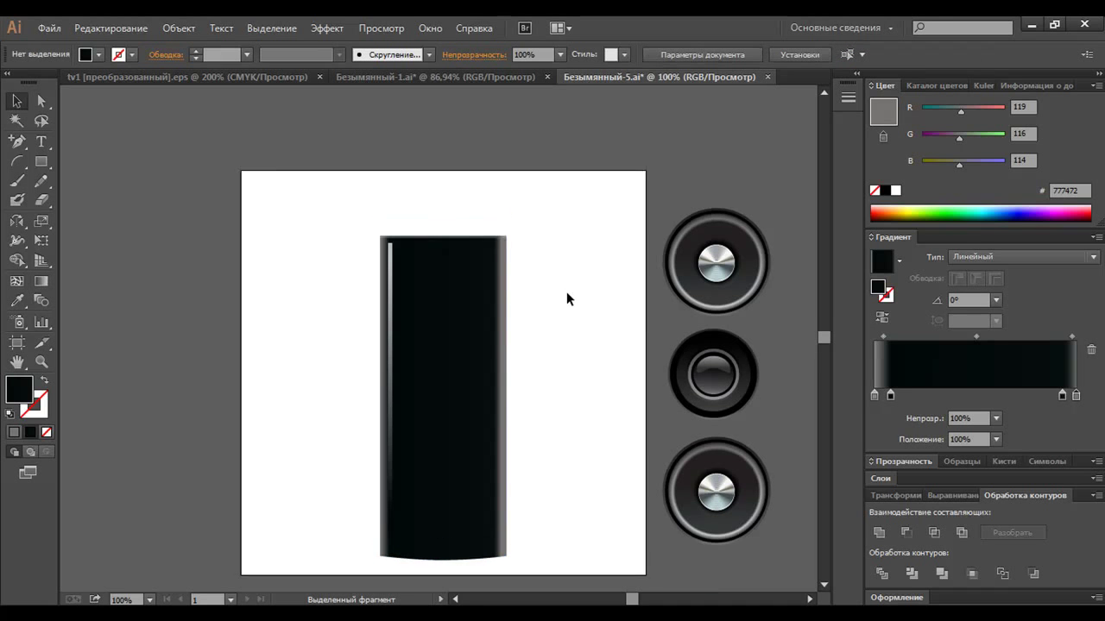
scroll(566, 291, up, 1)
Draw a wide rectangle above the speaker body and taper it into a shallow trapezoid
key(z)
drag(346, 205, 531, 314)
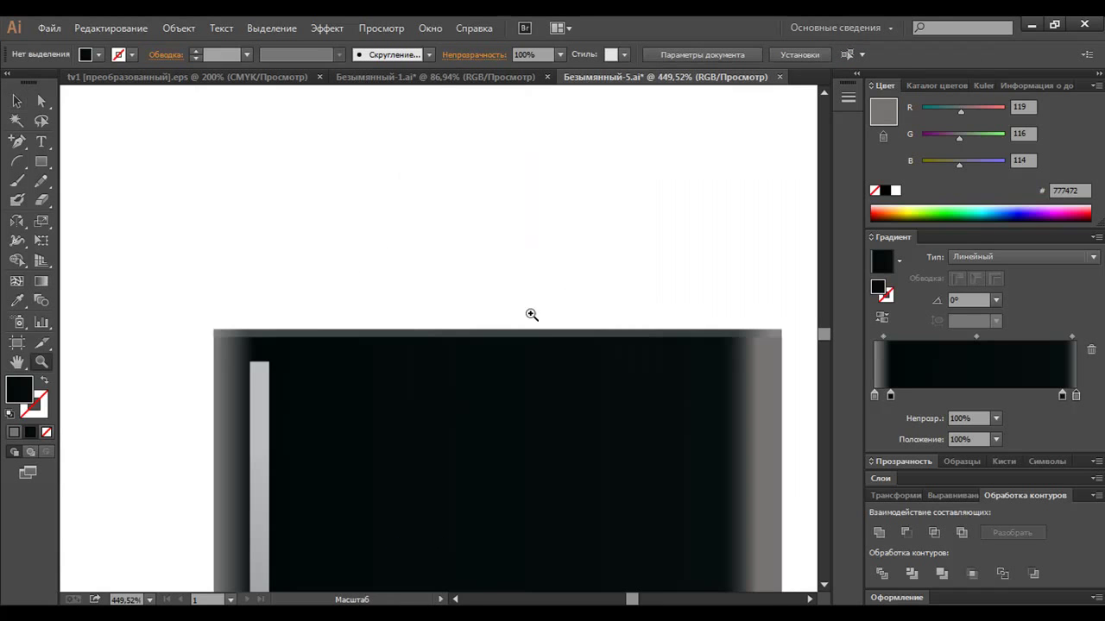
click(41, 161)
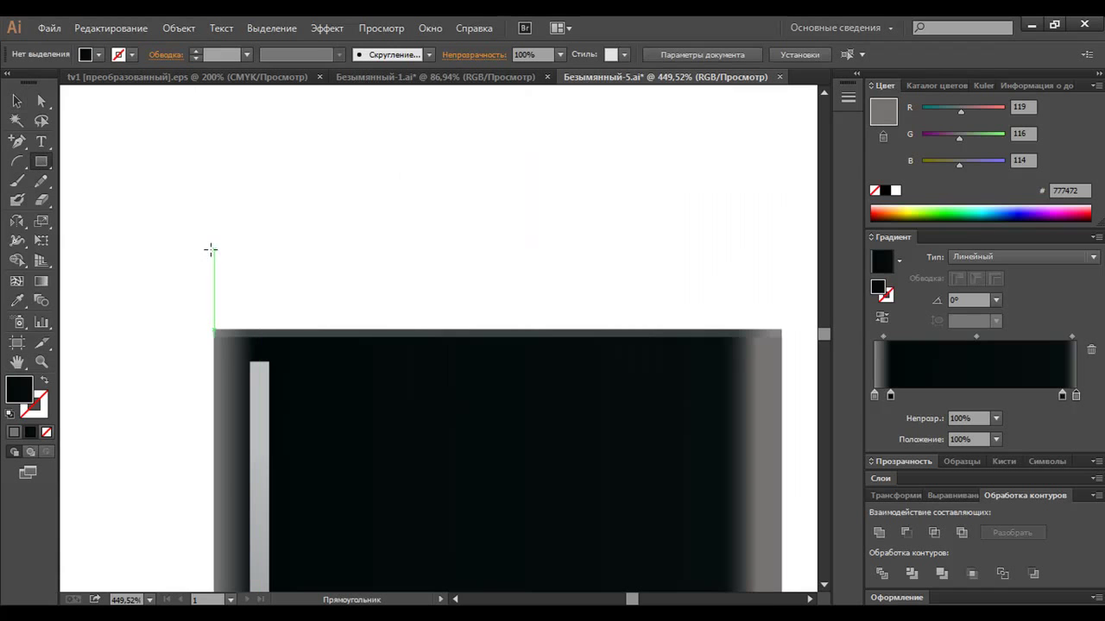
mouse_move(213, 248)
mouse_down()
mouse_move(579, 298)
mouse_move(783, 309)
mouse_up()
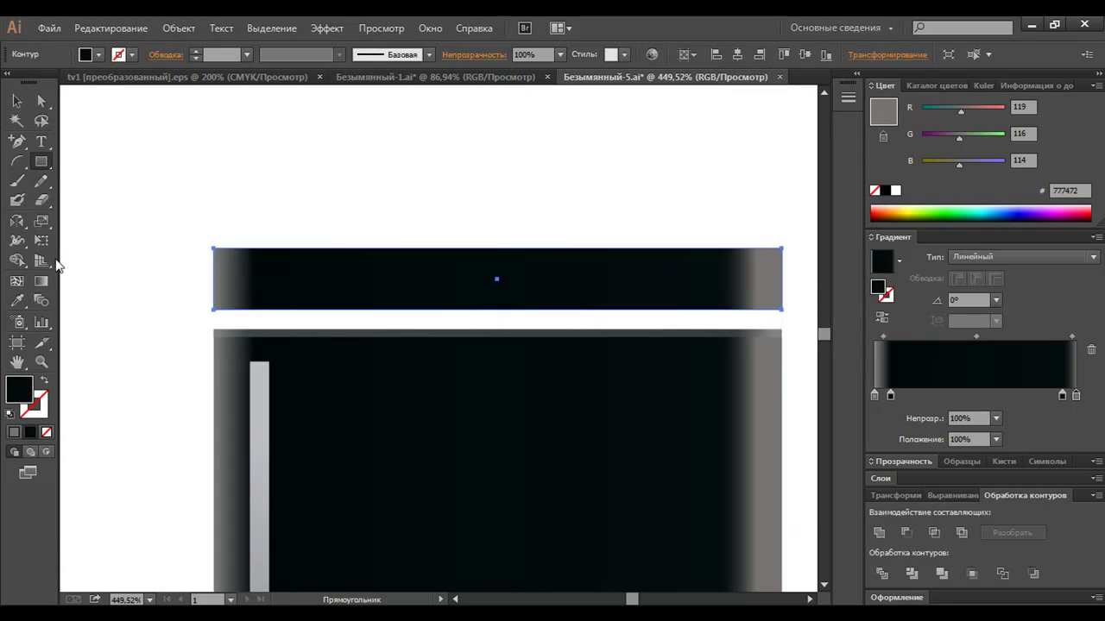
click(42, 240)
click(94, 216)
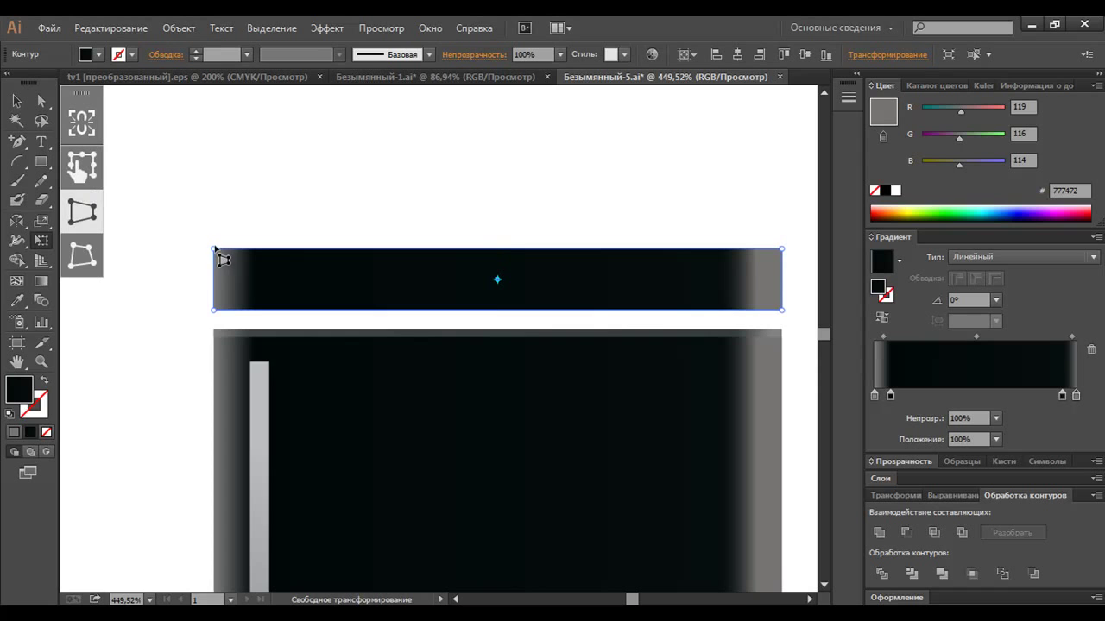
drag(214, 250, 245, 253)
key(v)
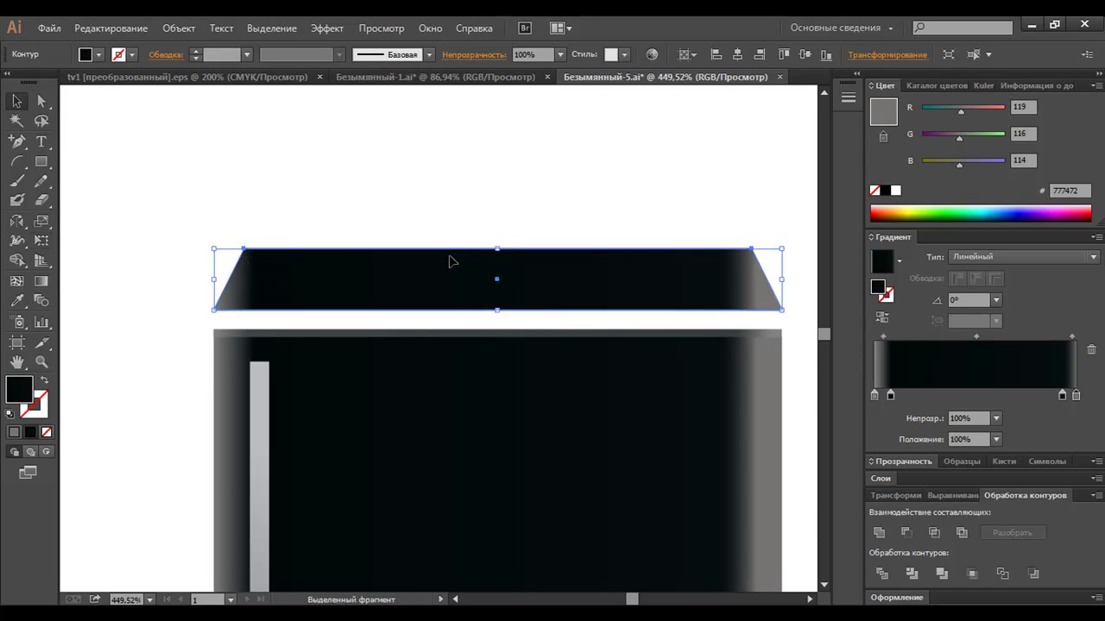
drag(497, 249, 499, 262)
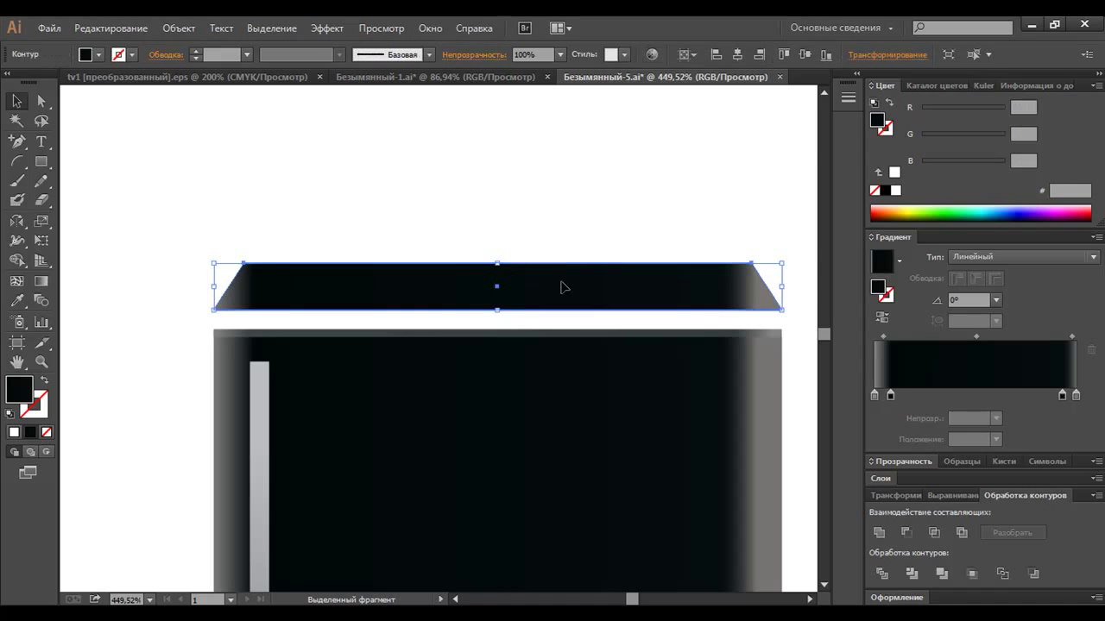
Fill the trapezoid with the Black-and-White gradient, setting the dark stop to RGB 80/80/80
click(898, 260)
click(891, 286)
click(1075, 395)
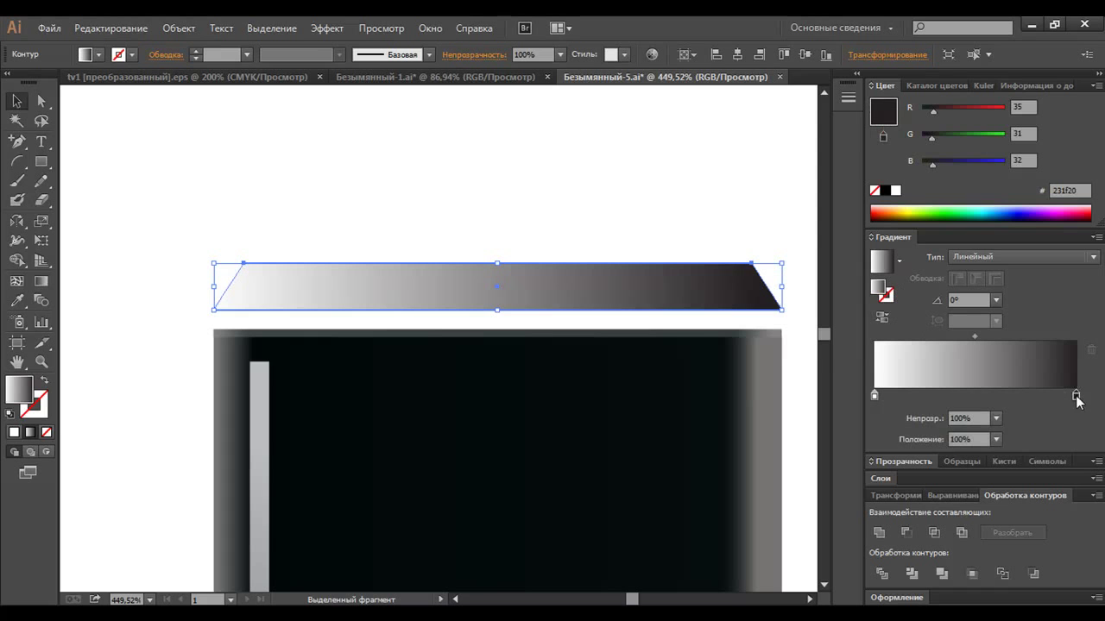
key(p)
click(1022, 107)
key(Tab)
text(050)
key(Tab)
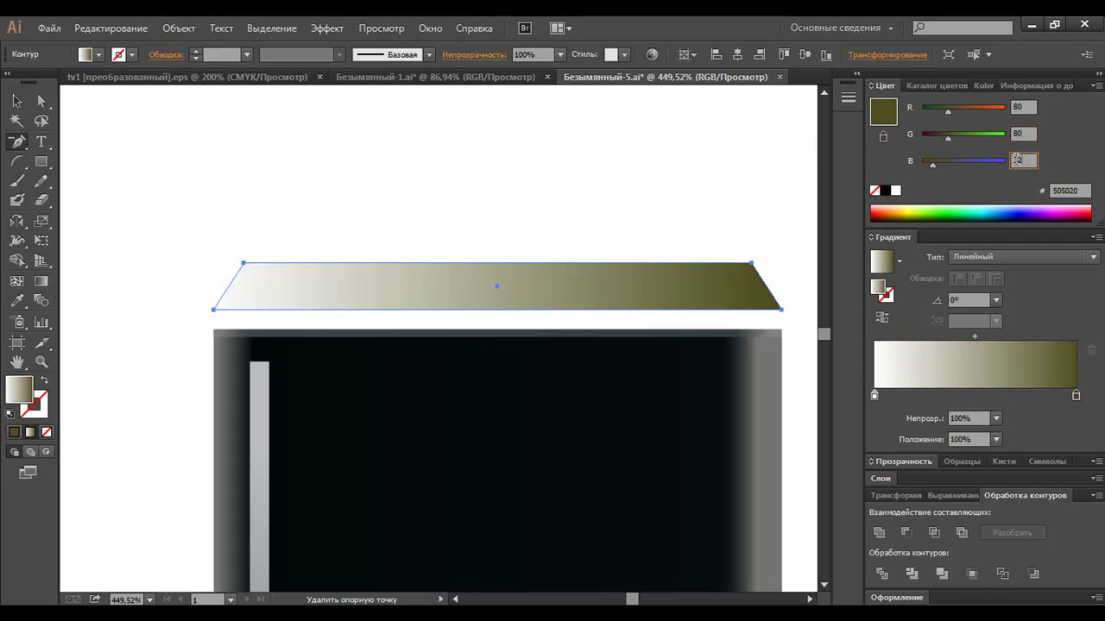
text(80)
click(1020, 133)
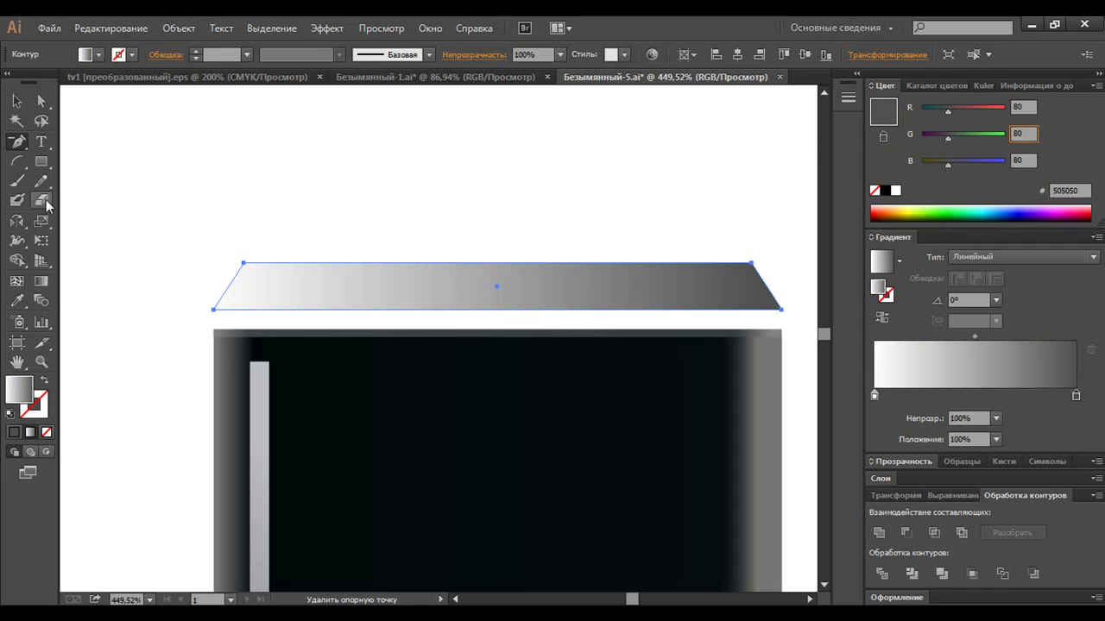
Run the gradient vertically, then thin the trapezoid and lower it onto the box's top
click(43, 283)
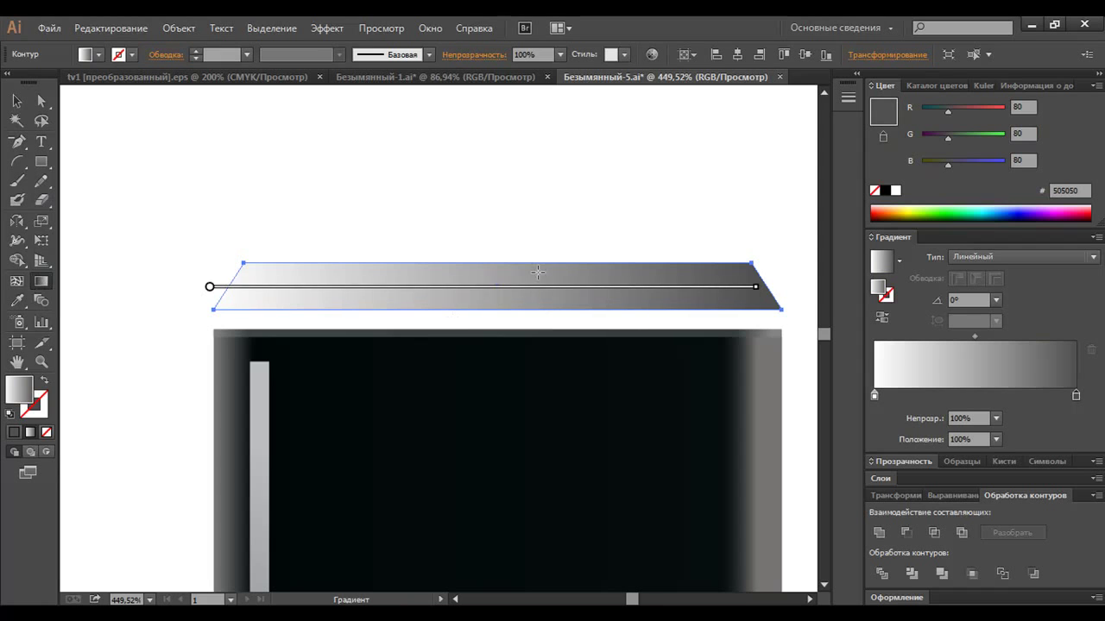
mouse_move(492, 315)
mouse_down()
mouse_move(495, 239)
mouse_move(517, 317)
mouse_up()
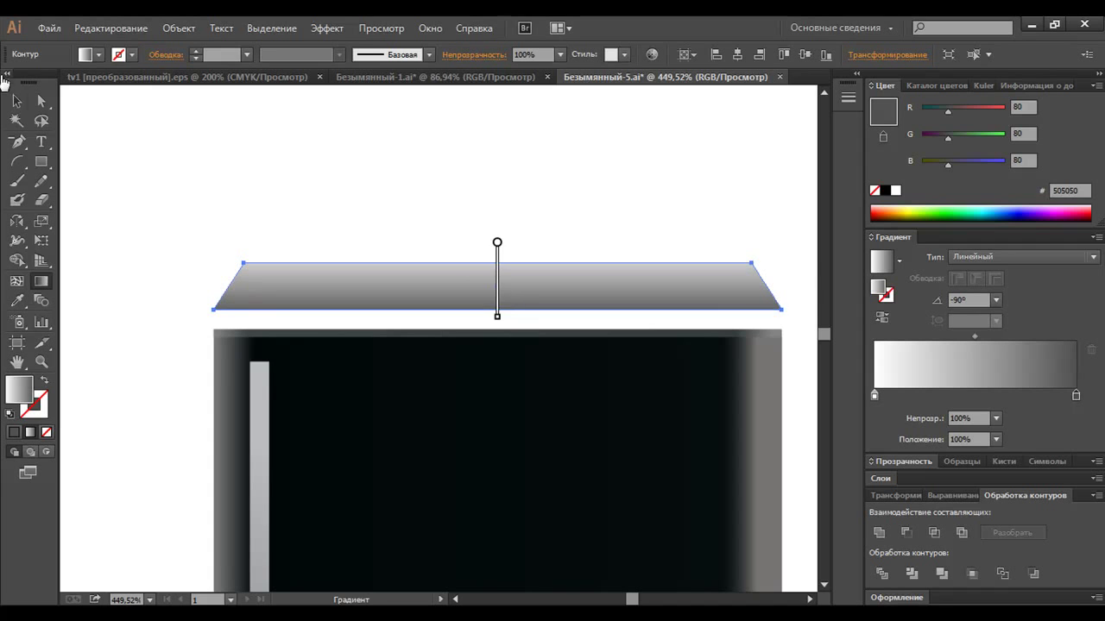
click(16, 101)
drag(497, 263, 498, 287)
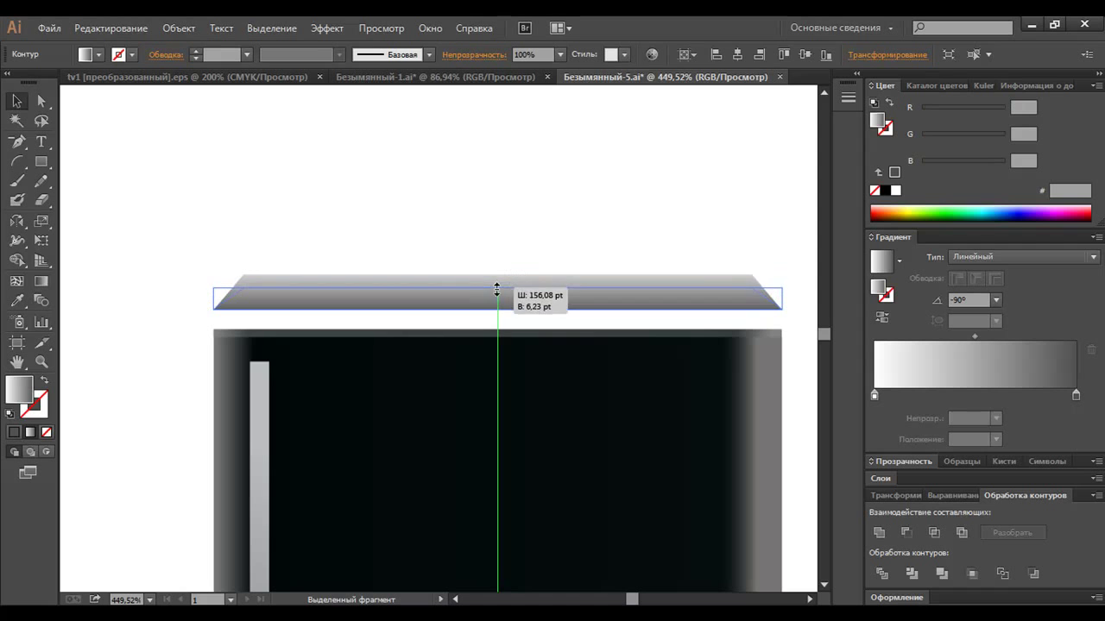
click(498, 242)
scroll(500, 240, down, 1)
drag(502, 256, 503, 275)
click(502, 229)
Align the left ends of the grey band and top bevel with the box's left side
key(z)
drag(182, 248, 310, 366)
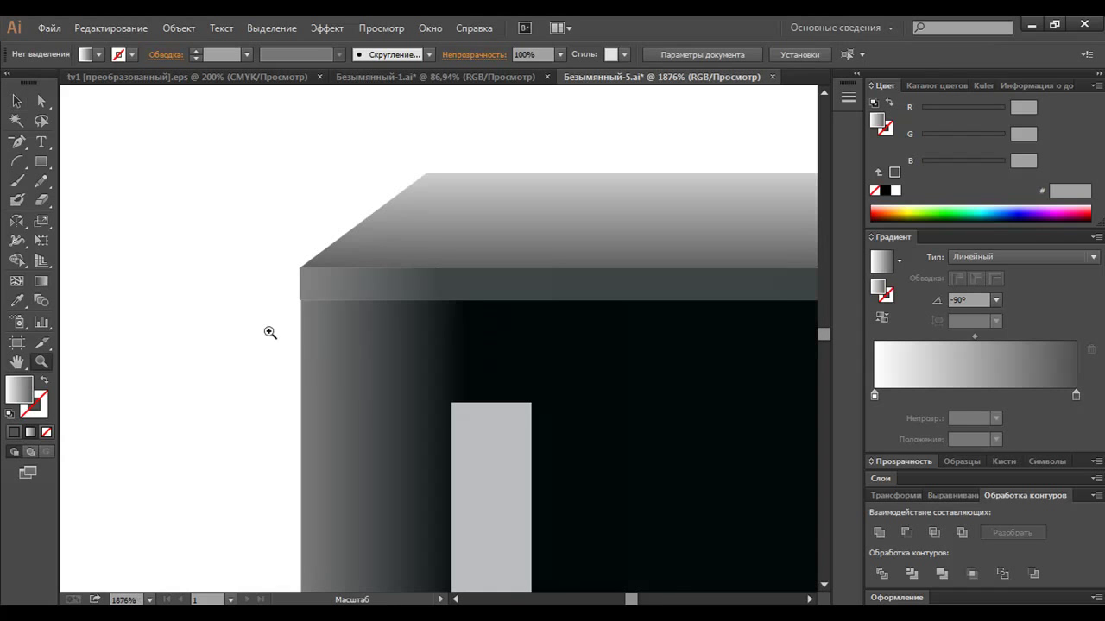
drag(233, 193, 426, 397)
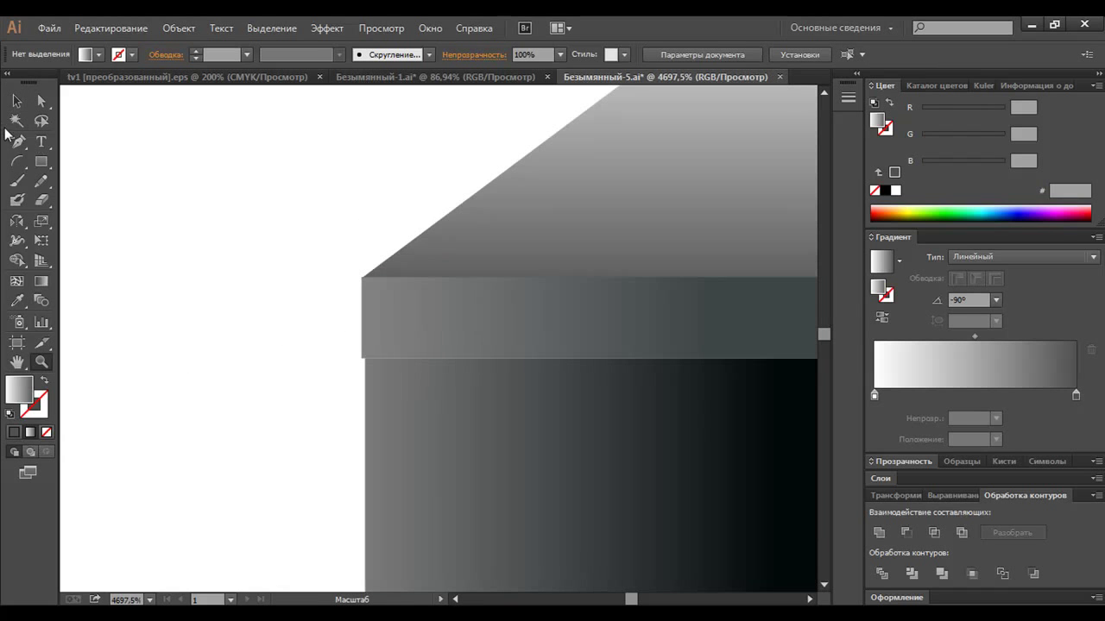
click(17, 101)
click(387, 325)
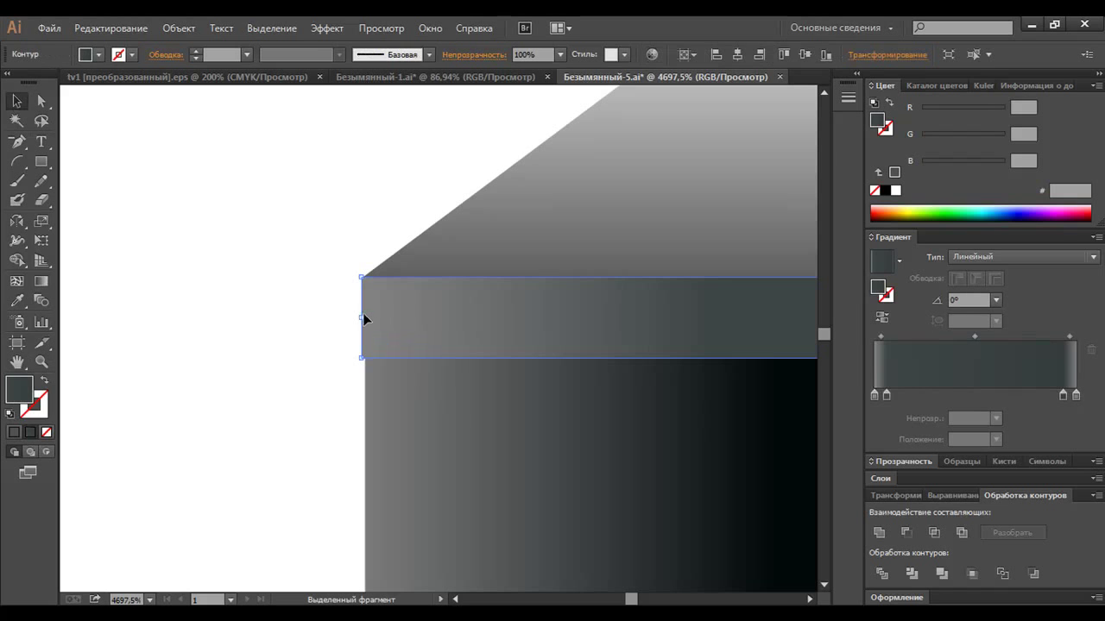
drag(363, 318, 363, 318)
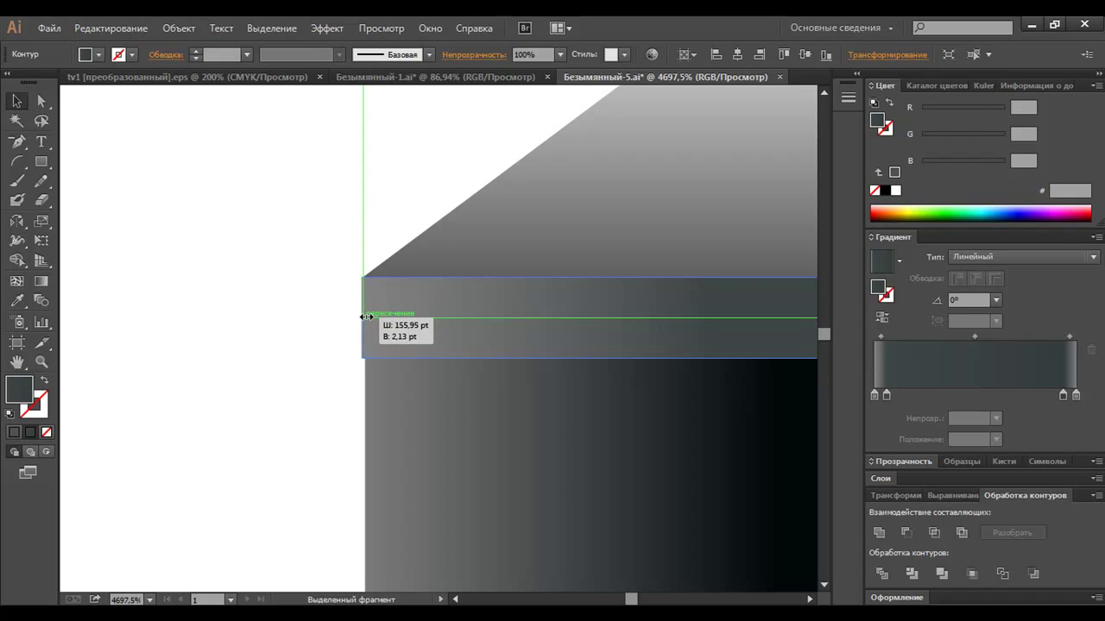
click(327, 309)
click(370, 322)
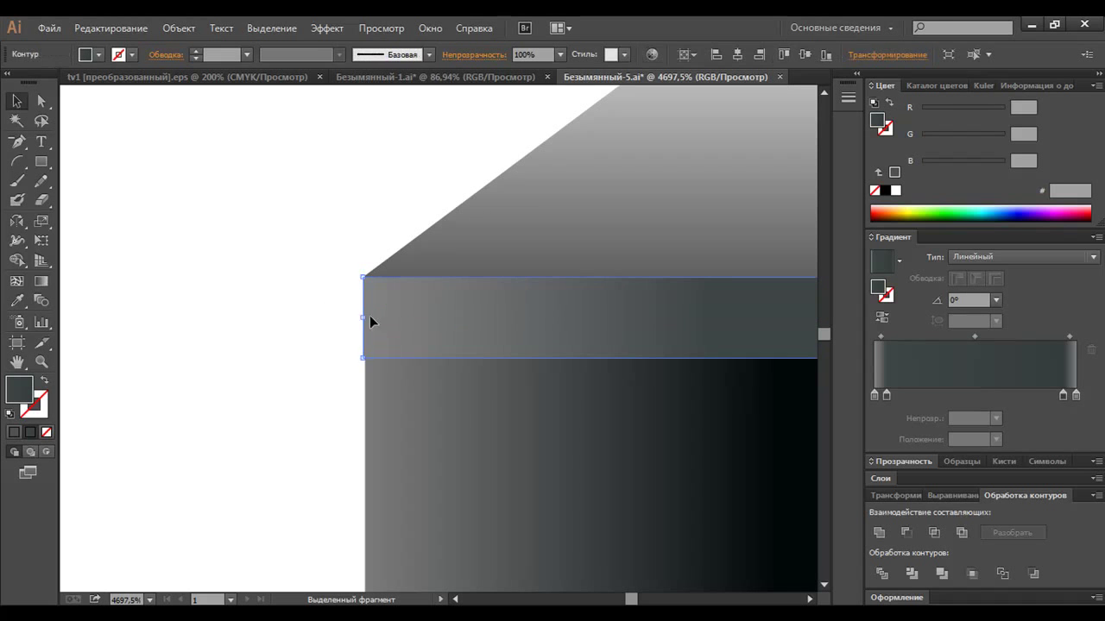
click(427, 262)
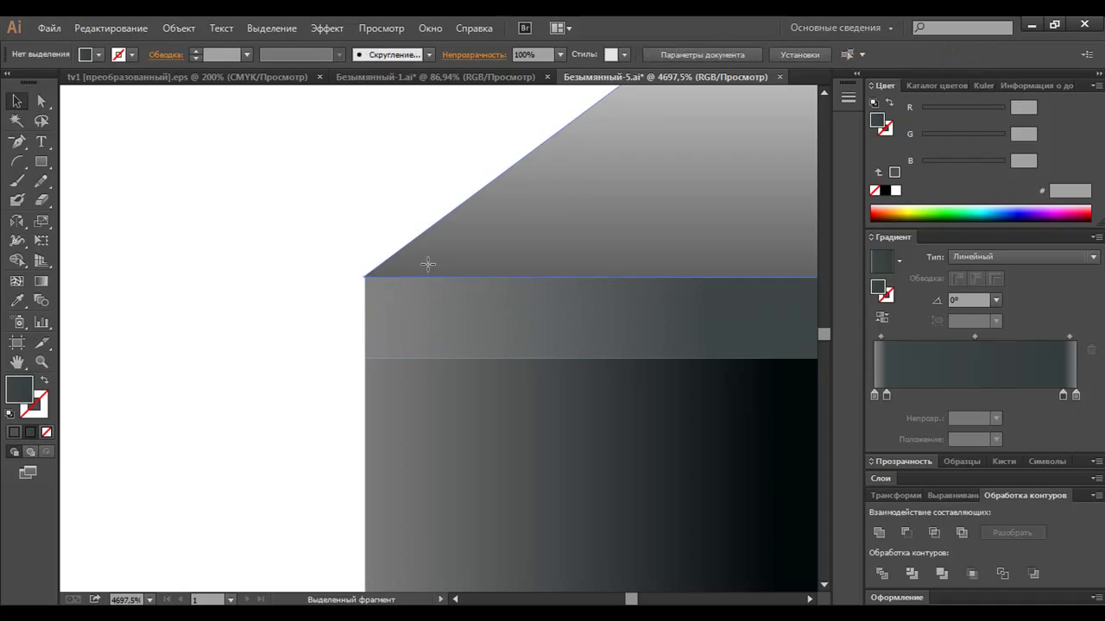
drag(365, 159, 365, 162)
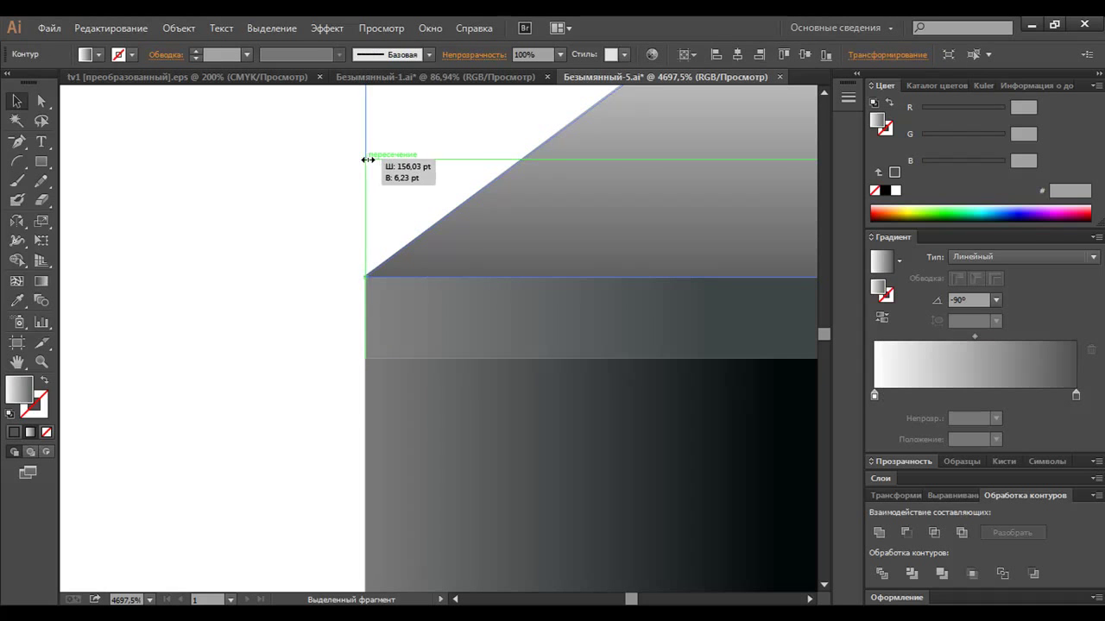
click(324, 164)
Nudge the bevel and grey band down and back up together to check their fit
key(z)
drag(291, 215, 466, 431)
click(17, 102)
click(601, 221)
shift+click(593, 302)
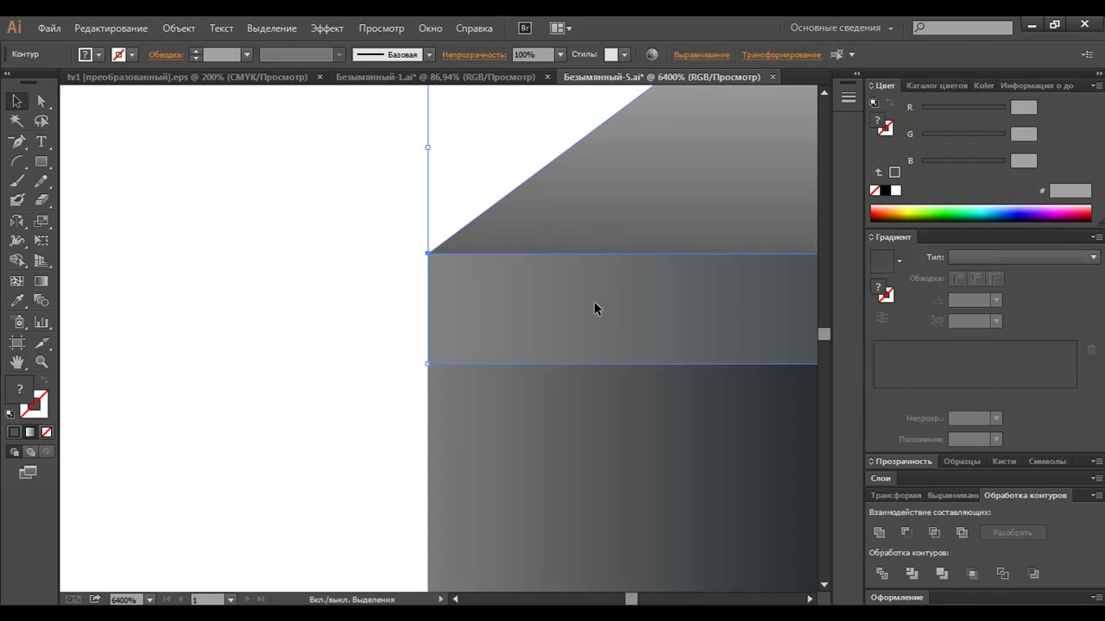
key(Down)
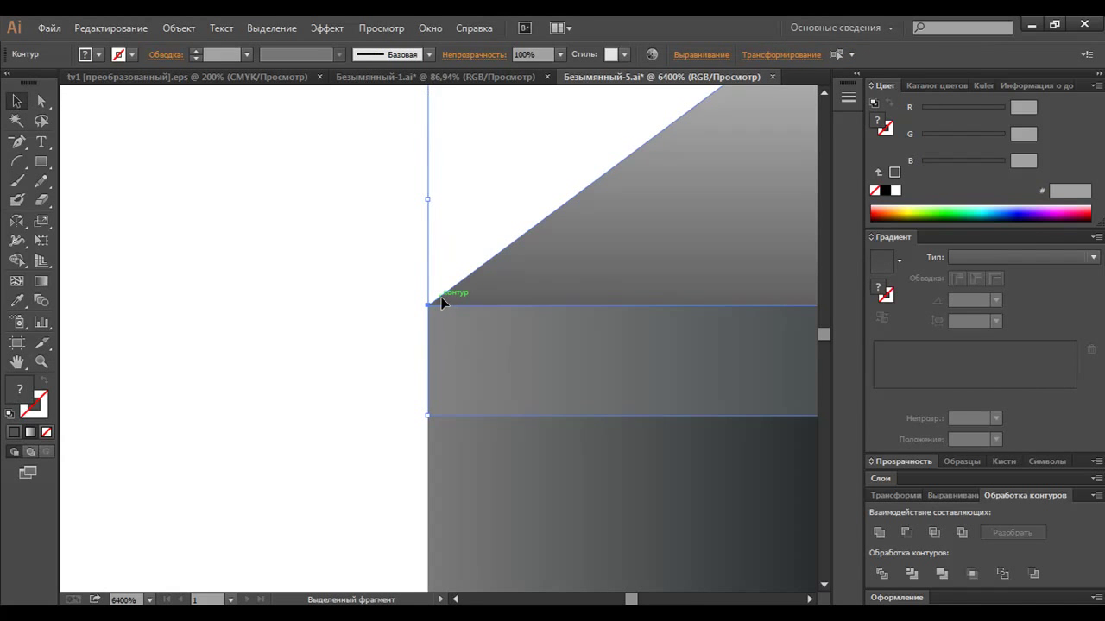
key(Up)
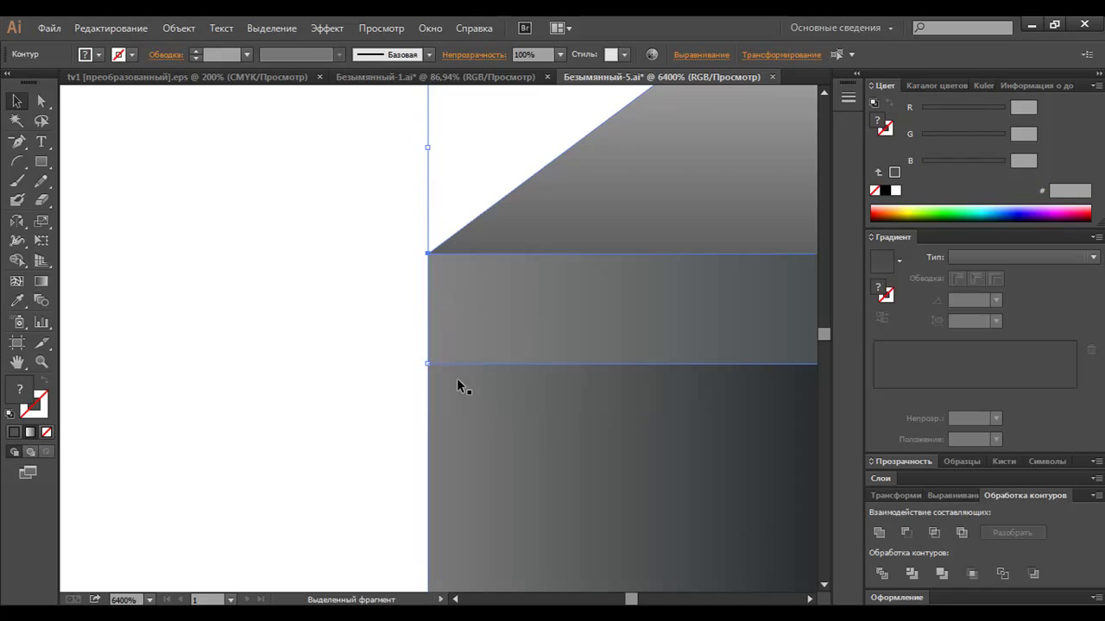
click(358, 347)
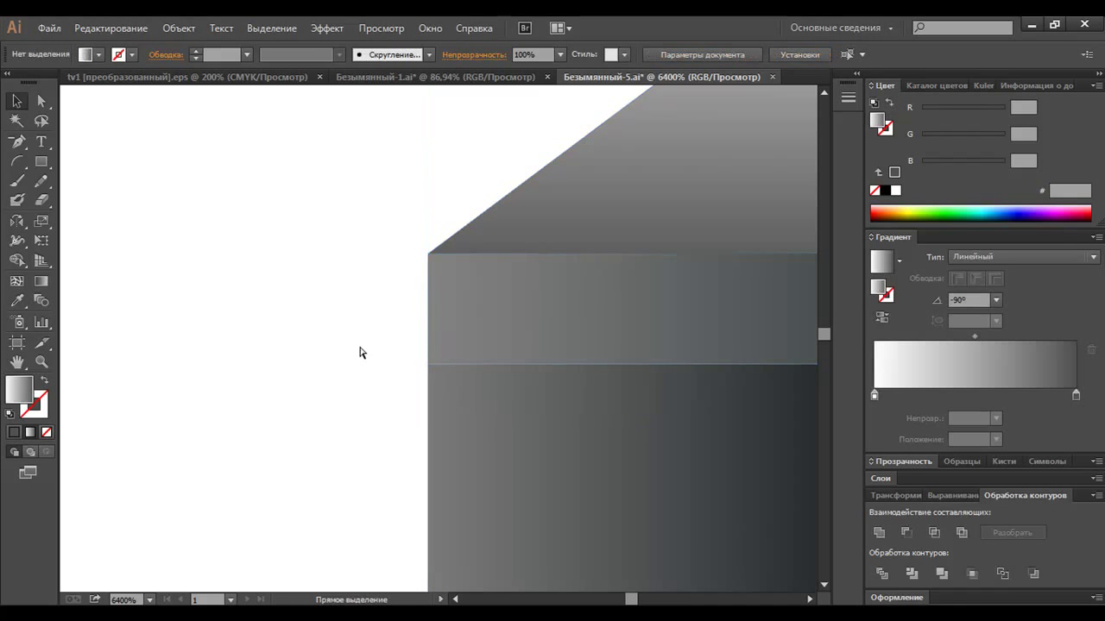
Extend the band's and bevel's right ends flush with the box's right side
key(ctrl+minus)
key(ctrl+minus)
key(ctrl+minus)
key(ctrl+minus)
click(810, 599)
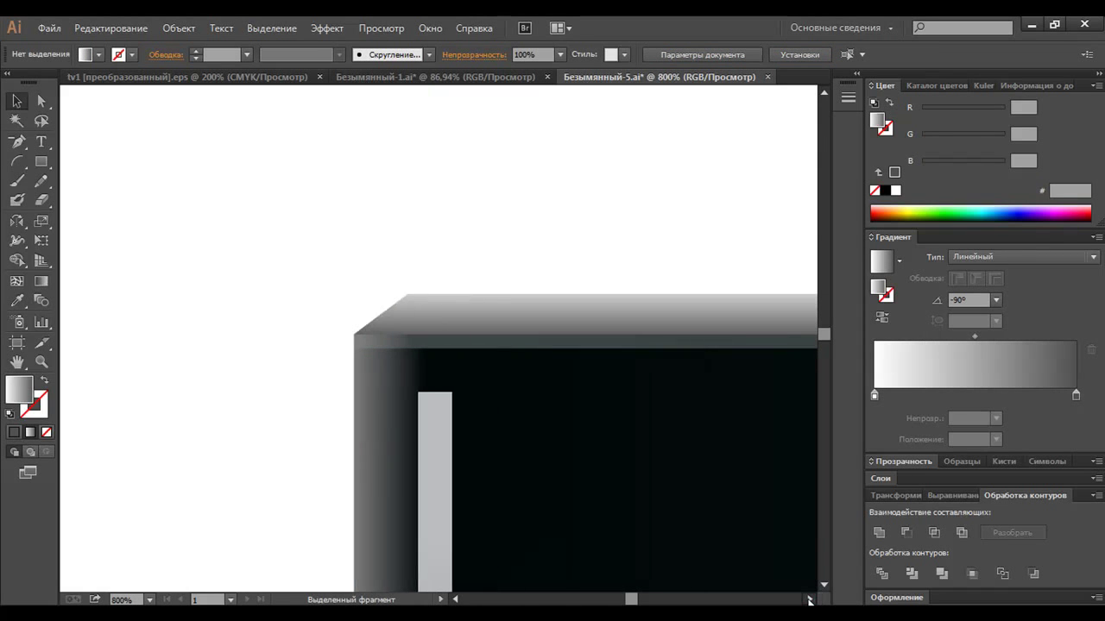
click(809, 601)
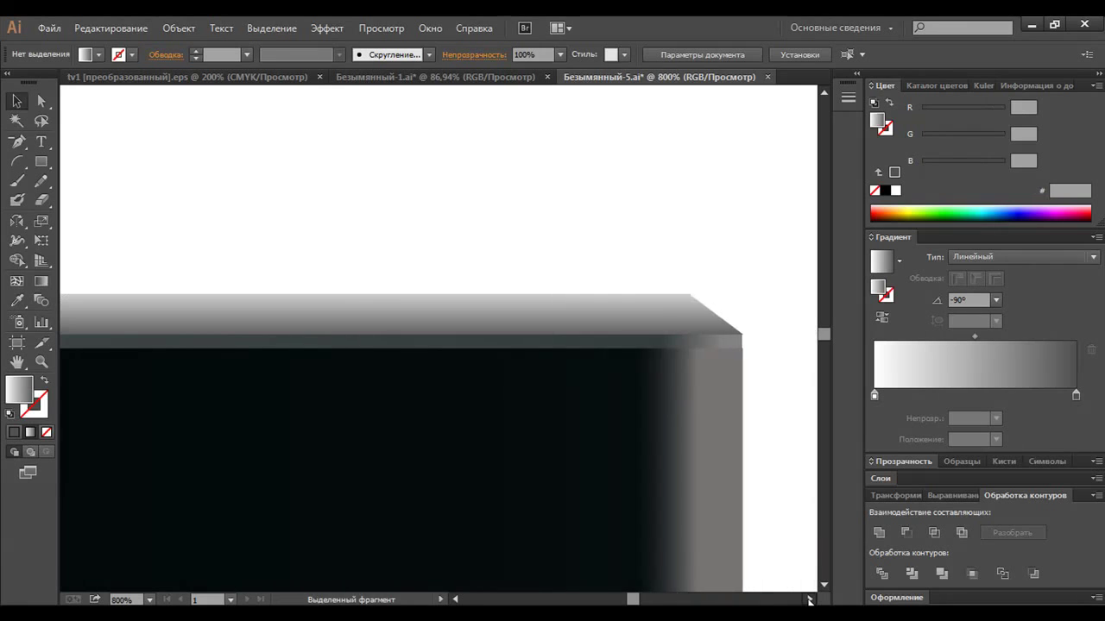
key(z)
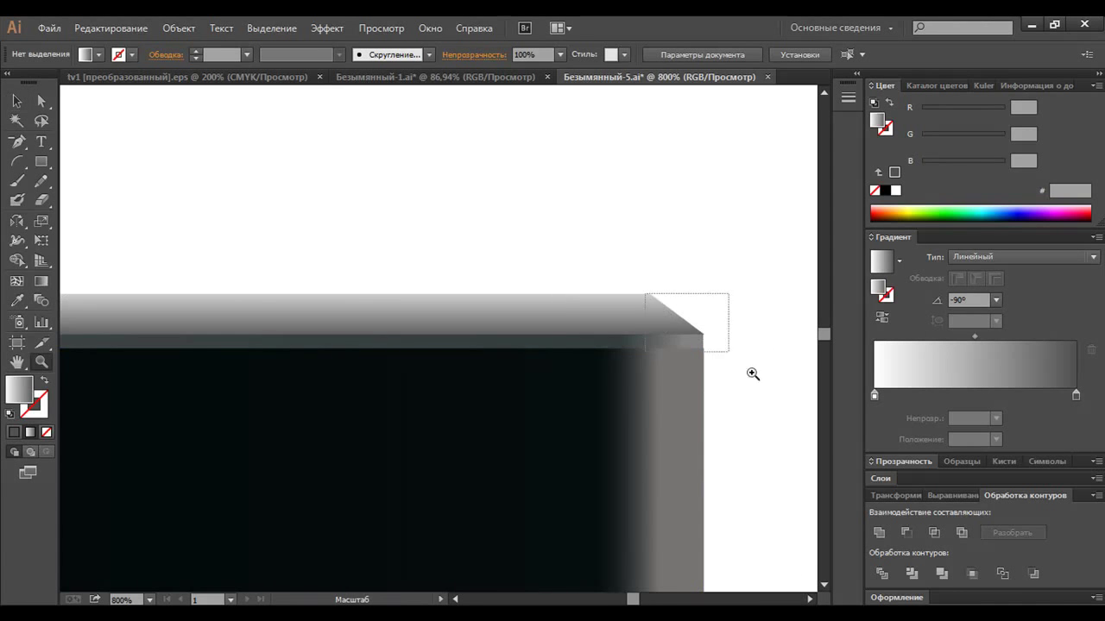
drag(642, 294, 777, 395)
click(16, 101)
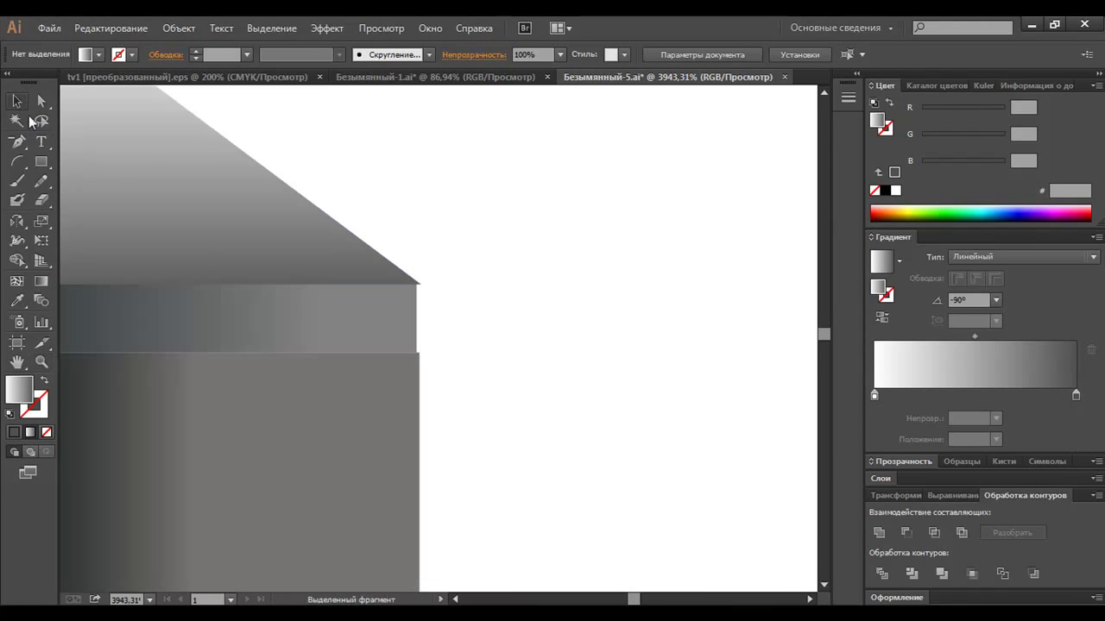
click(373, 299)
drag(418, 320, 420, 320)
click(372, 259)
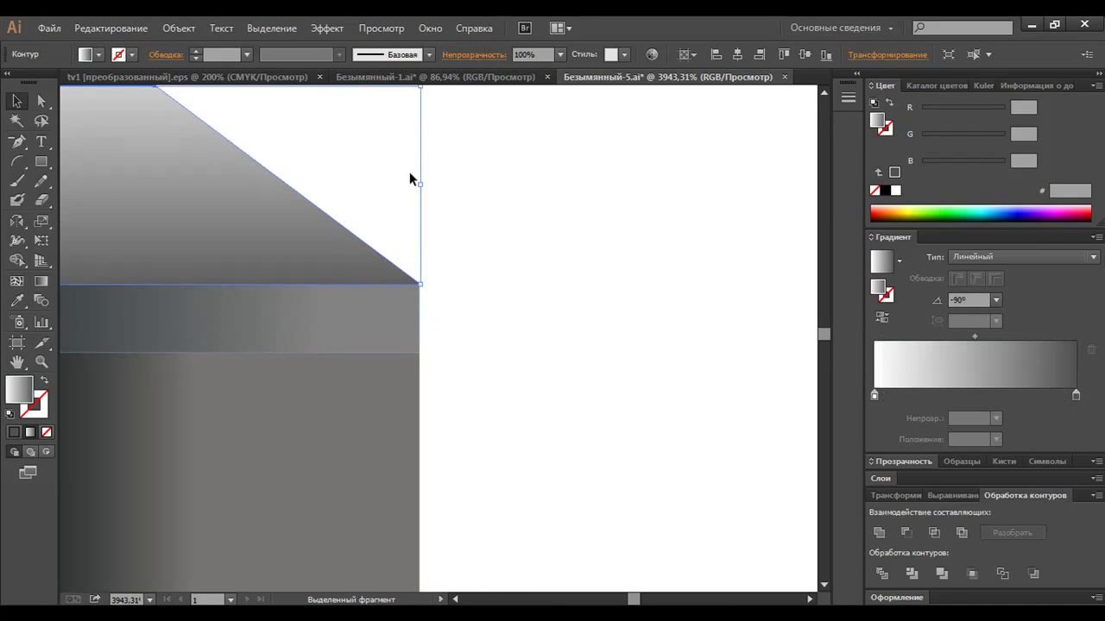
drag(422, 185, 420, 185)
click(480, 227)
Zoom out until the whole artboard is visible
key(ctrl+minus)
key(ctrl+minus)
key(ctrl+minus)
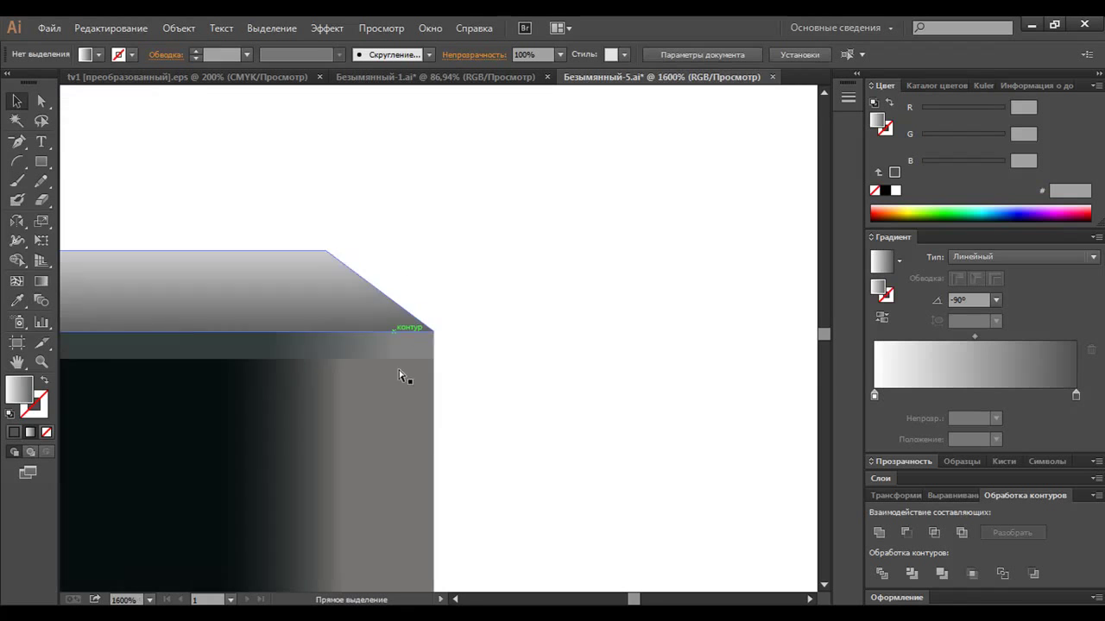
key(ctrl+minus)
key(ctrl+minus)
click(454, 599)
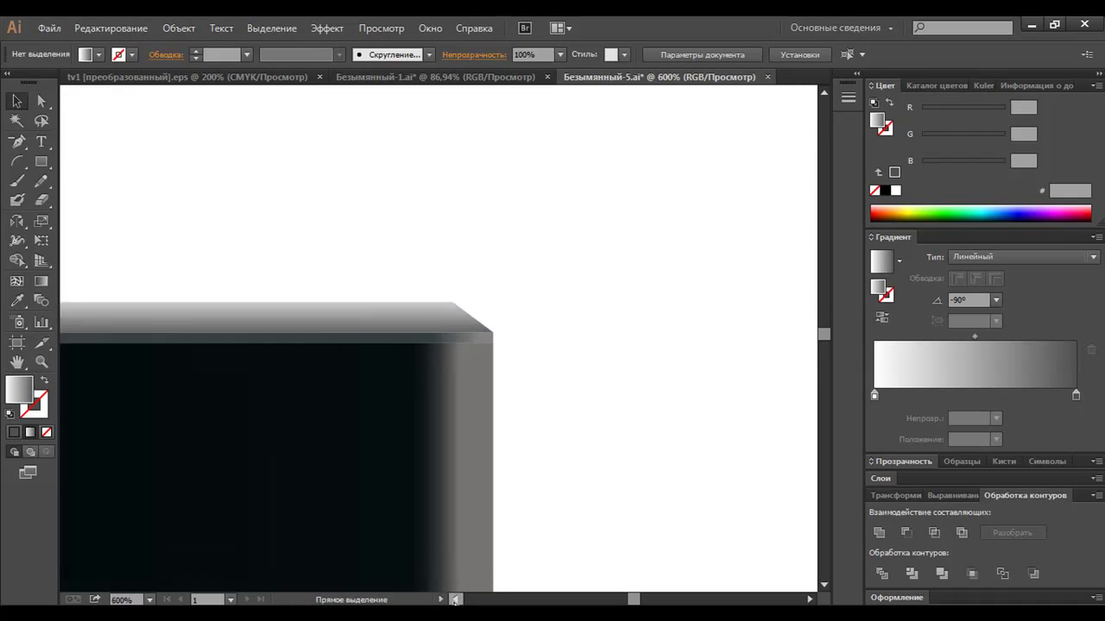
key(ctrl+minus)
key(ctrl+minus)
key(ctrl+minus)
click(455, 599)
key(ctrl+minus)
key(ctrl+minus)
key(ctrl+minus)
Draw a diagonal line across the speaker body from top to bottom-left
click(454, 599)
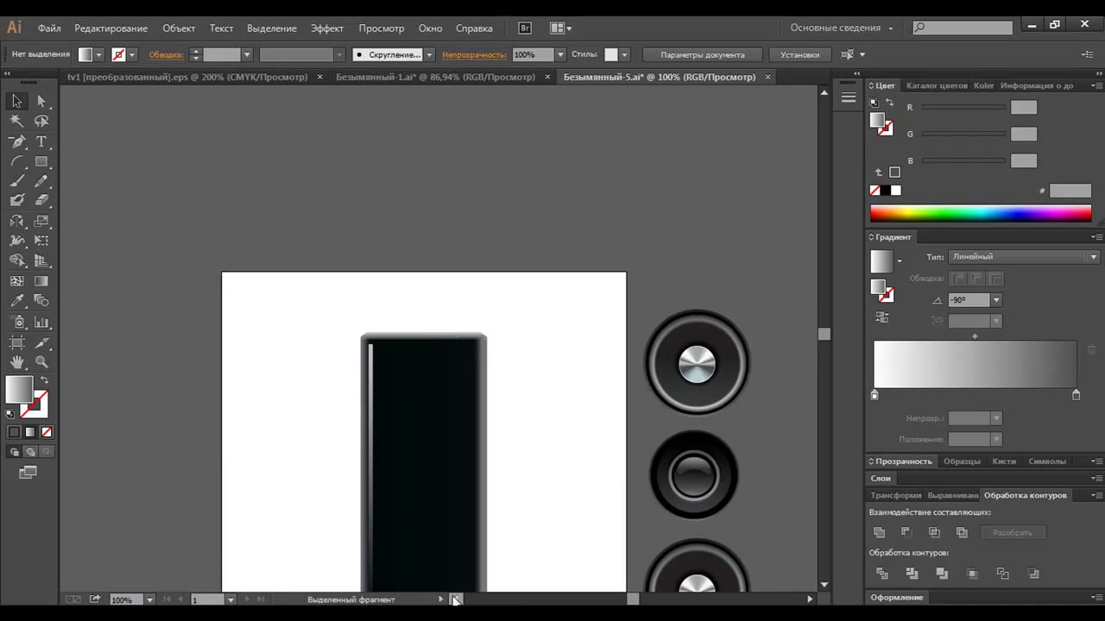
scroll(443, 515, down, 3)
scroll(445, 513, down, 2)
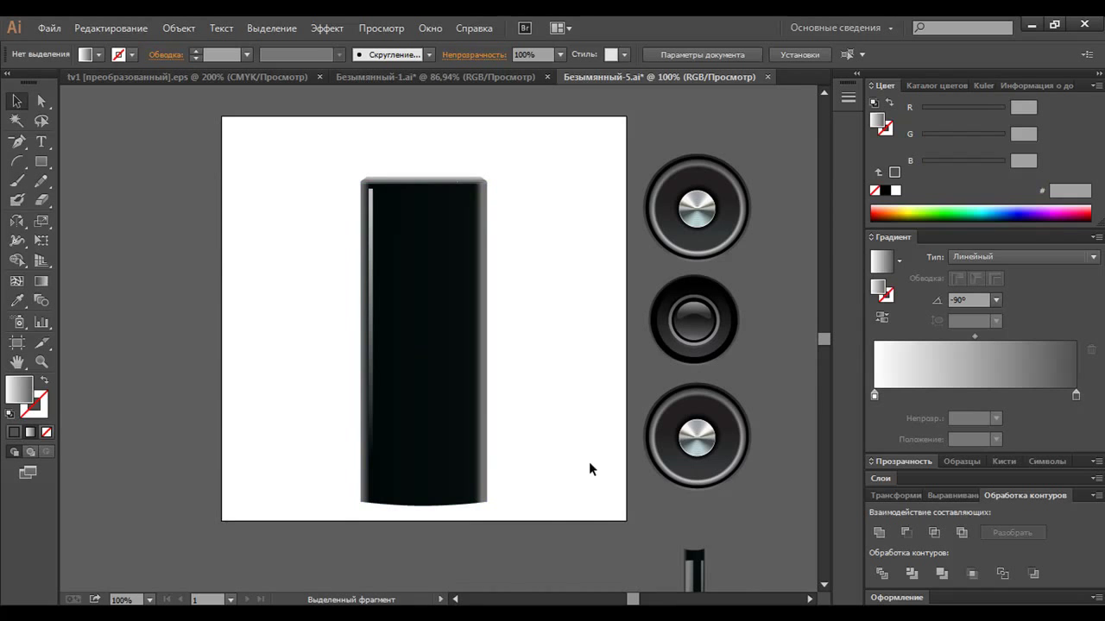
click(430, 388)
click(431, 389)
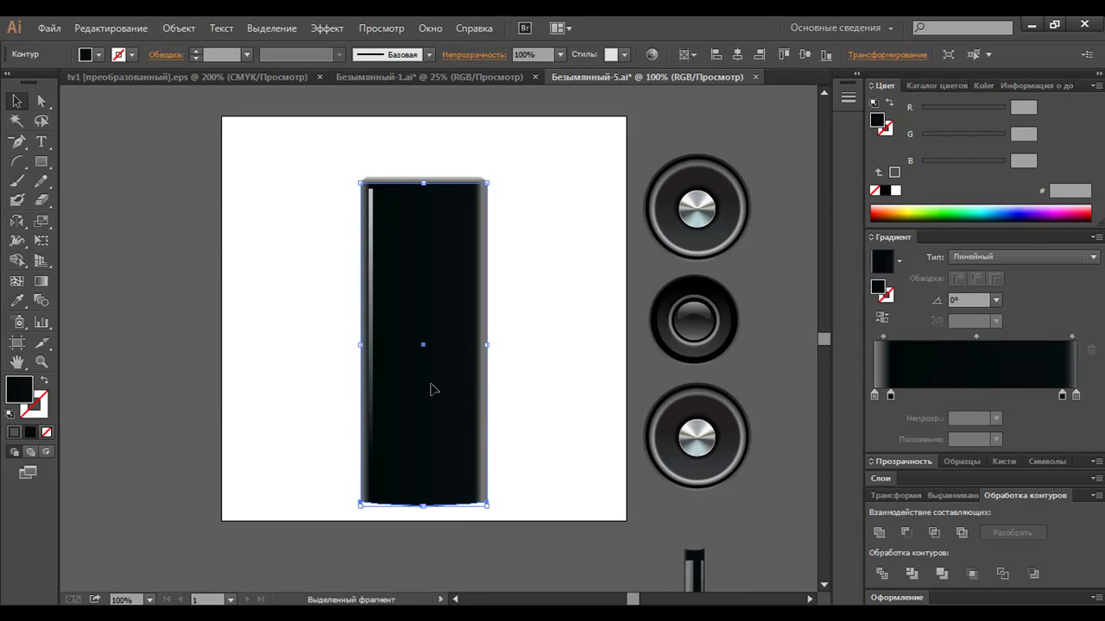
drag(17, 162, 77, 159)
mouse_move(425, 172)
mouse_down()
mouse_move(485, 173)
mouse_move(352, 519)
mouse_up()
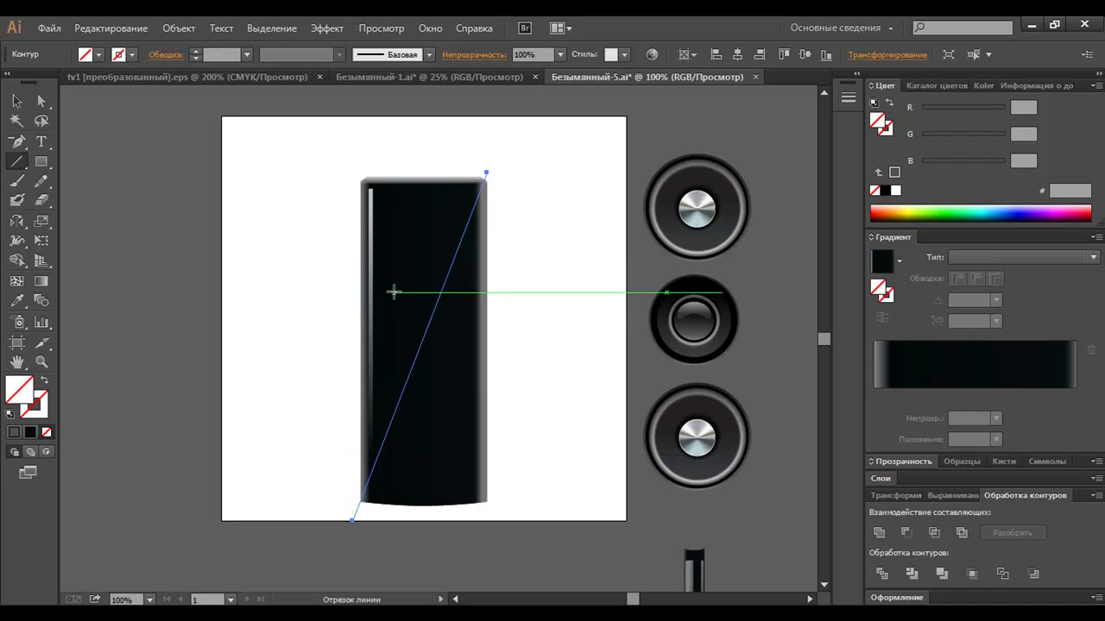
Select the line with the front rectangle and apply Pathfinder Divide
key(v)
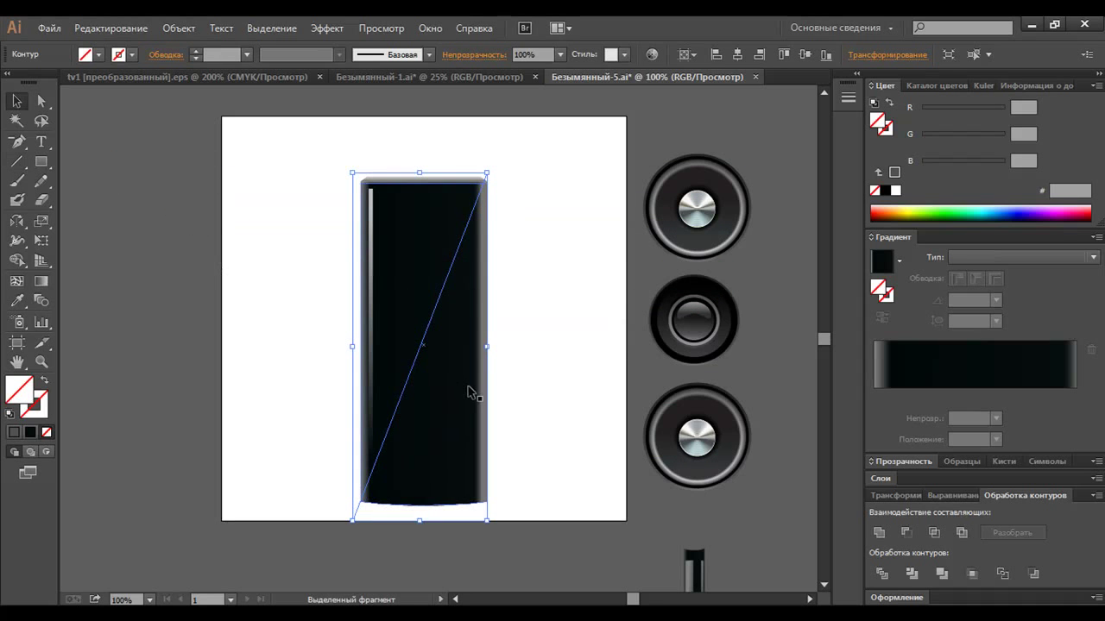
shift+click(439, 439)
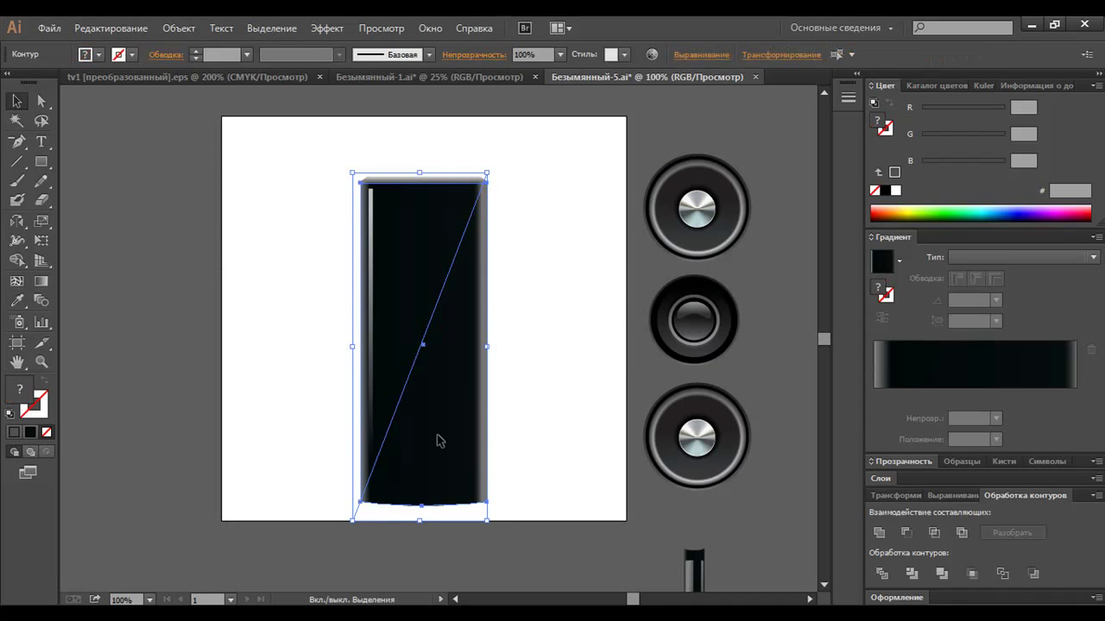
click(884, 574)
Ungroup the divided pieces of the speaker body
right_click(455, 316)
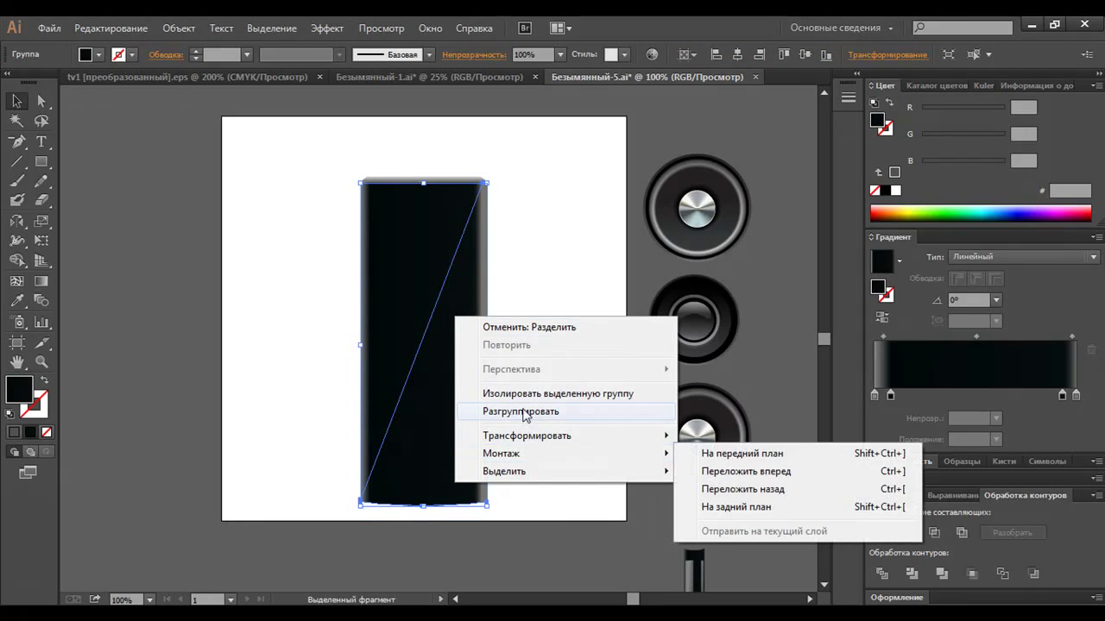
click(524, 412)
click(528, 356)
click(461, 352)
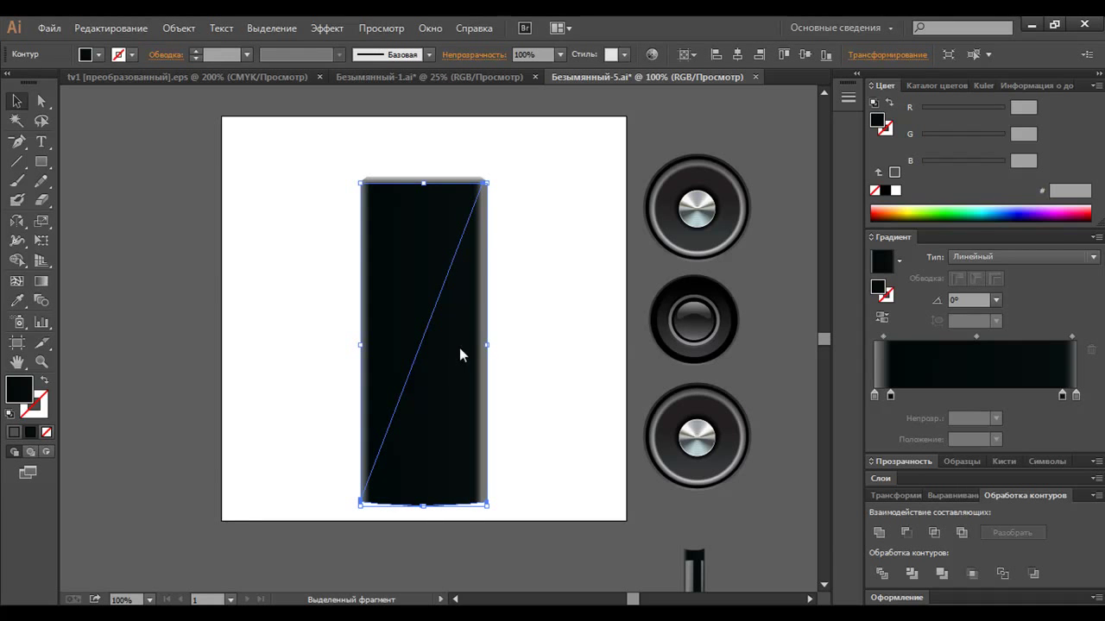
right_click(460, 353)
click(516, 406)
Fill the left triangular piece with the white-to-black gradient preset
click(432, 308)
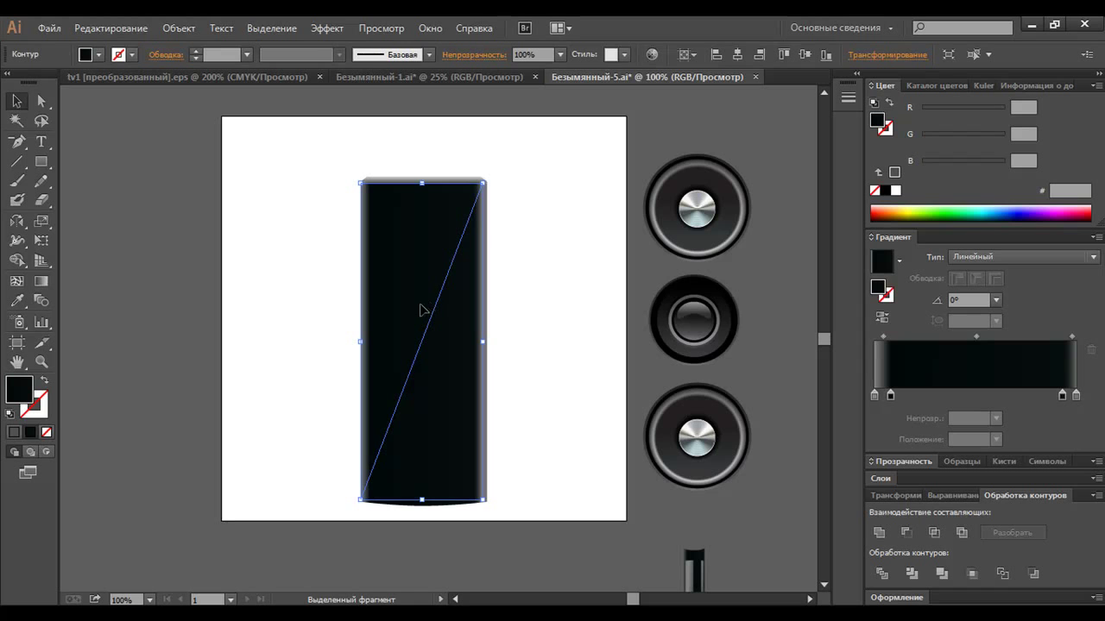
click(899, 260)
click(855, 291)
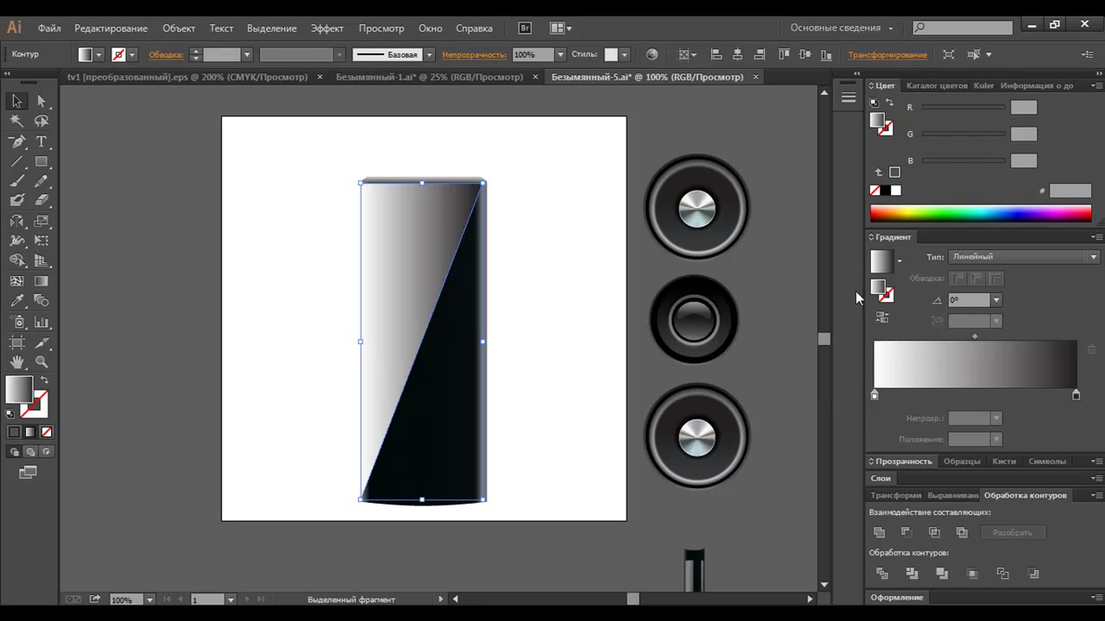
Switch the Color panel to Grayscale and set both gradient stops to grey, the left to mid grey
click(1095, 88)
click(1075, 395)
click(1096, 85)
click(984, 104)
click(994, 114)
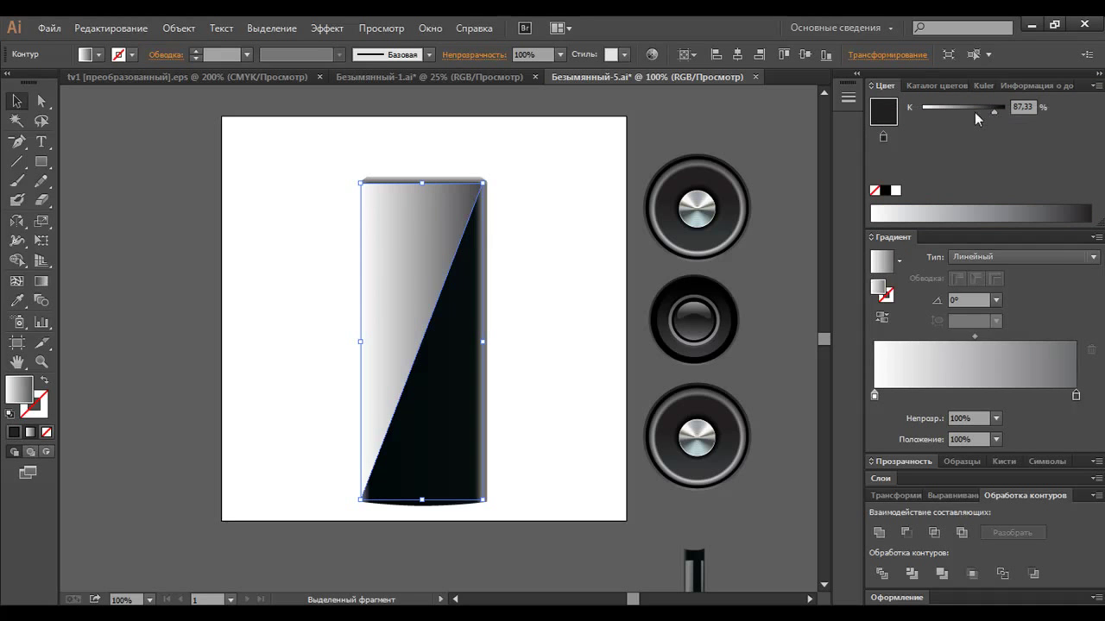
click(875, 394)
drag(923, 113, 992, 112)
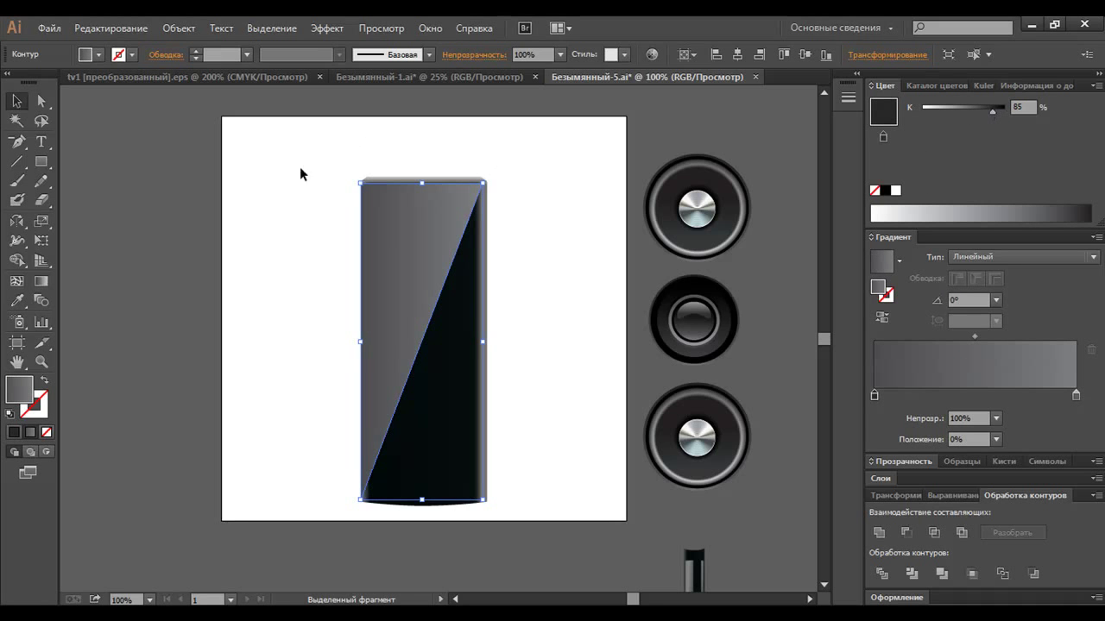
Angle the gradient upward across the piece at 81.1°, then reselect the grey front piece
click(40, 280)
drag(374, 484, 425, 159)
click(16, 101)
key(a)
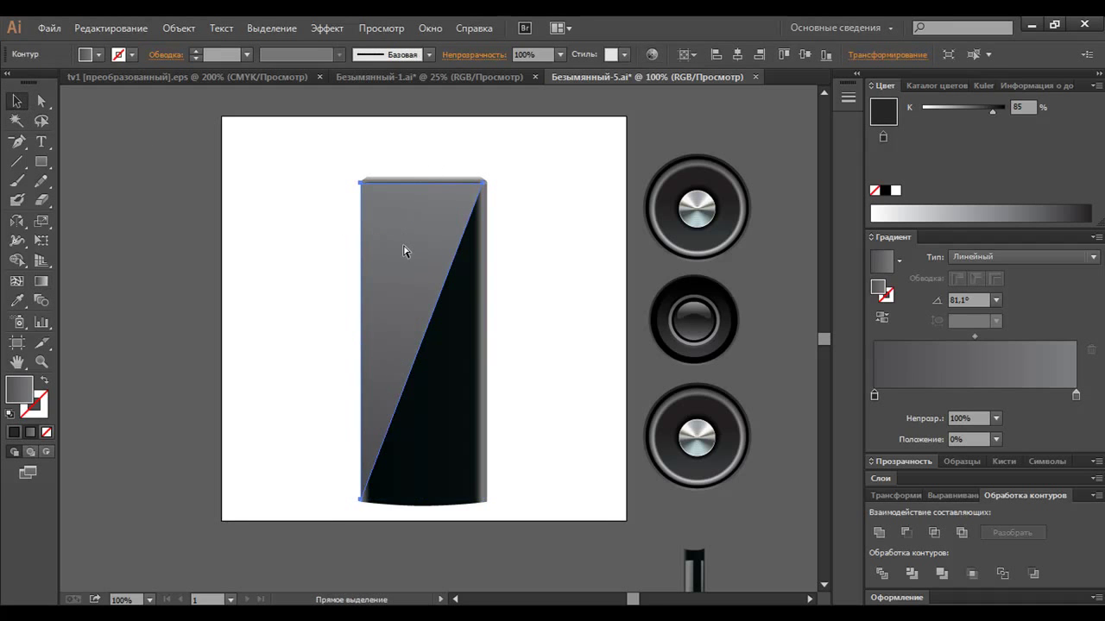
key(ctrl)
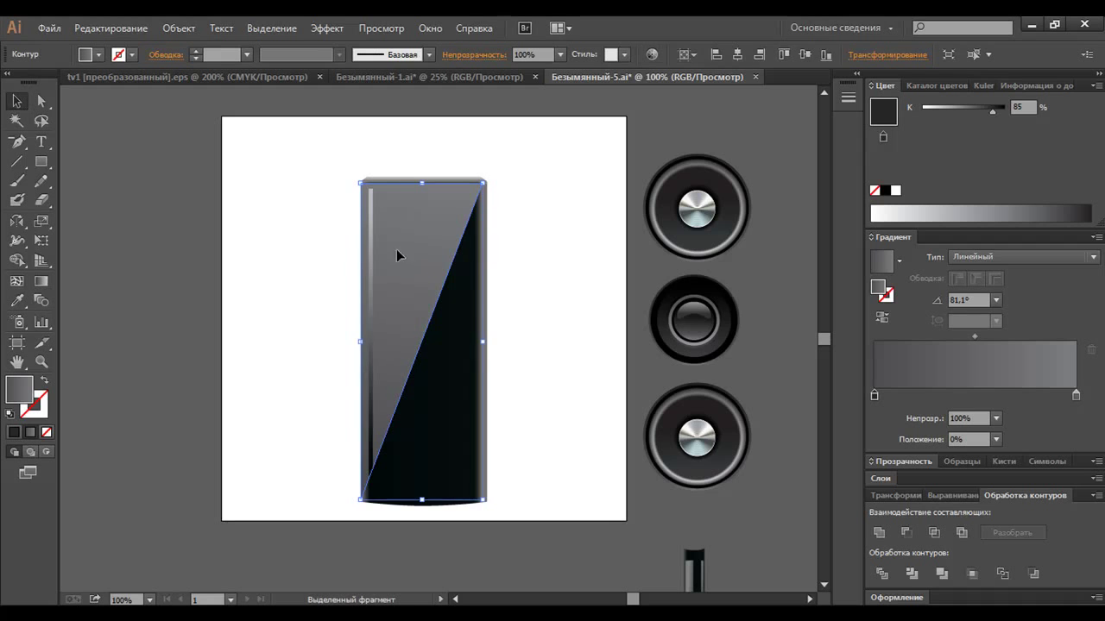
click(318, 275)
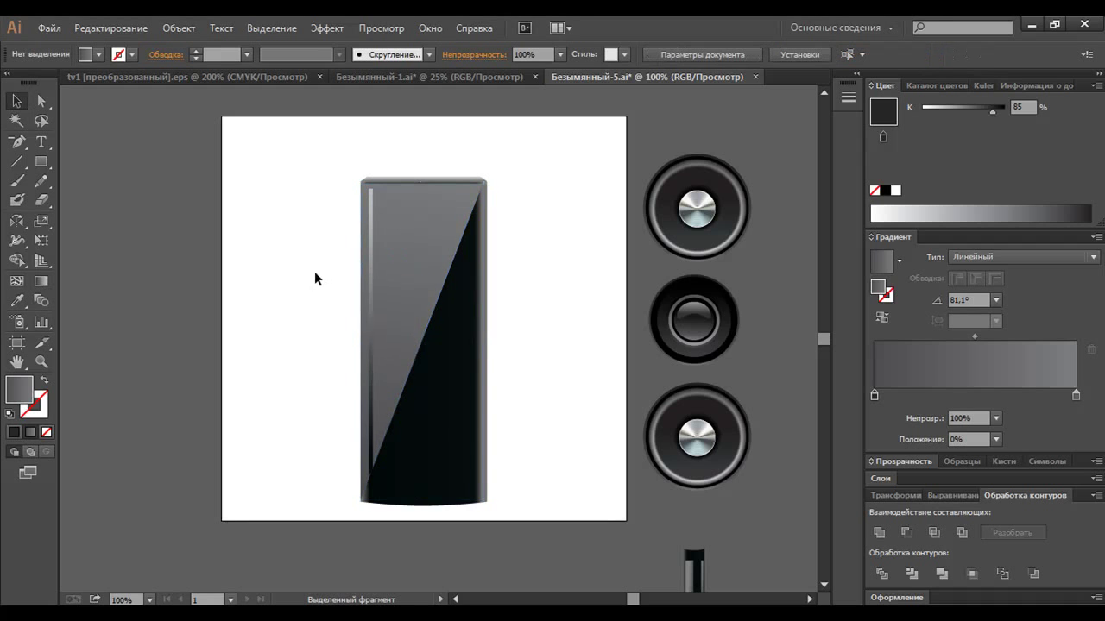
click(405, 278)
Scale the grey front piece inward so it sits inside the speaker's edges
drag(360, 180, 366, 192)
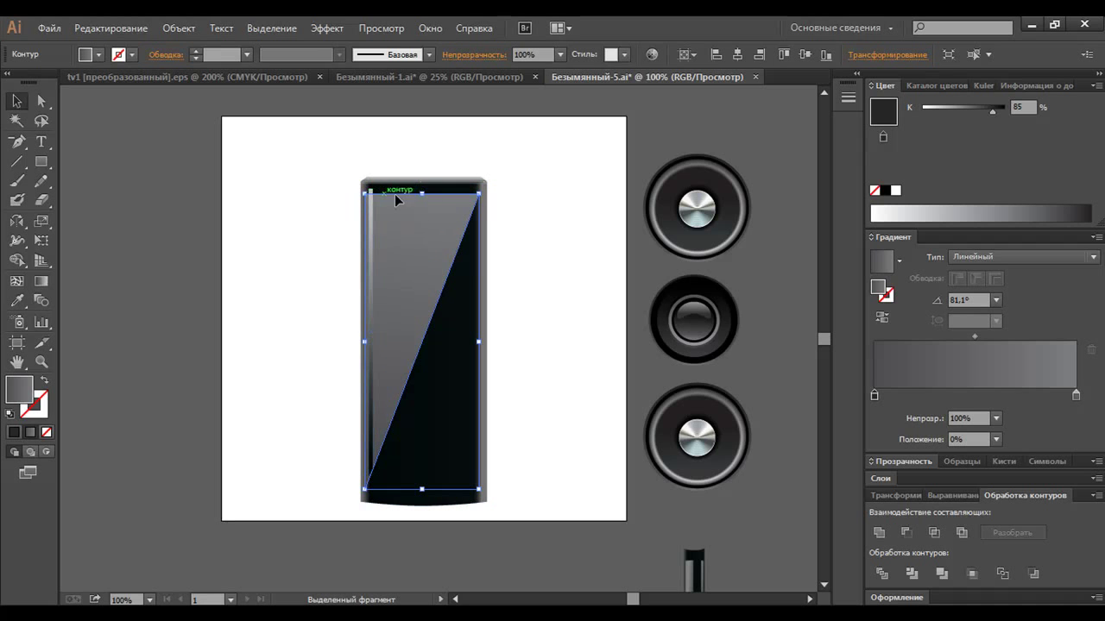
drag(421, 193, 422, 188)
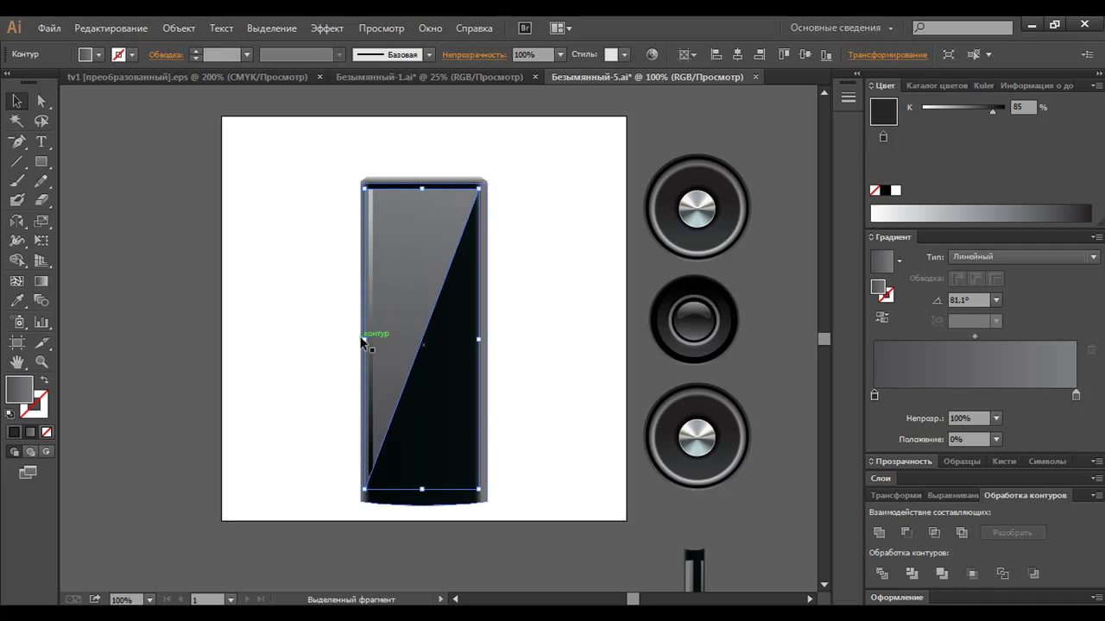
drag(362, 340, 366, 341)
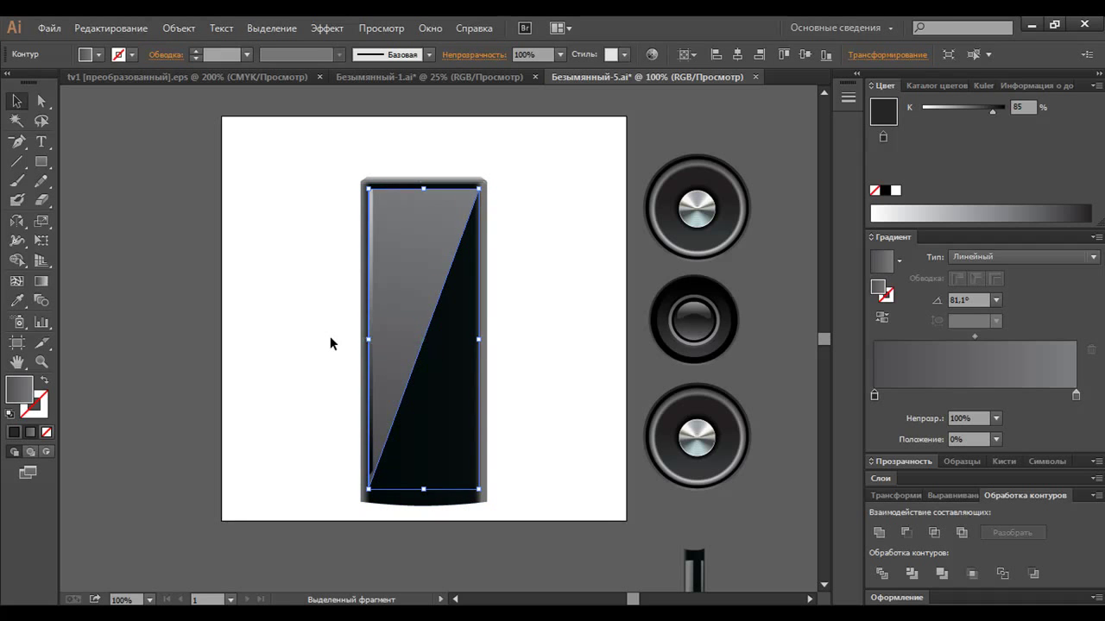
click(328, 335)
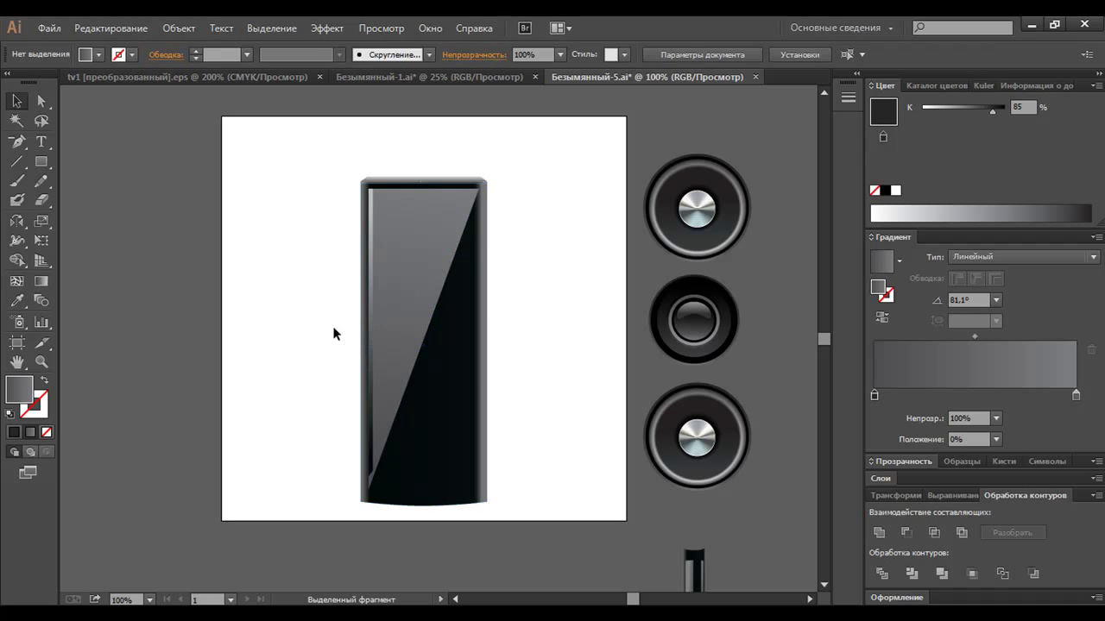
Darken the gradient stops: right stop to 72% grey, left stop to 100% black
click(414, 297)
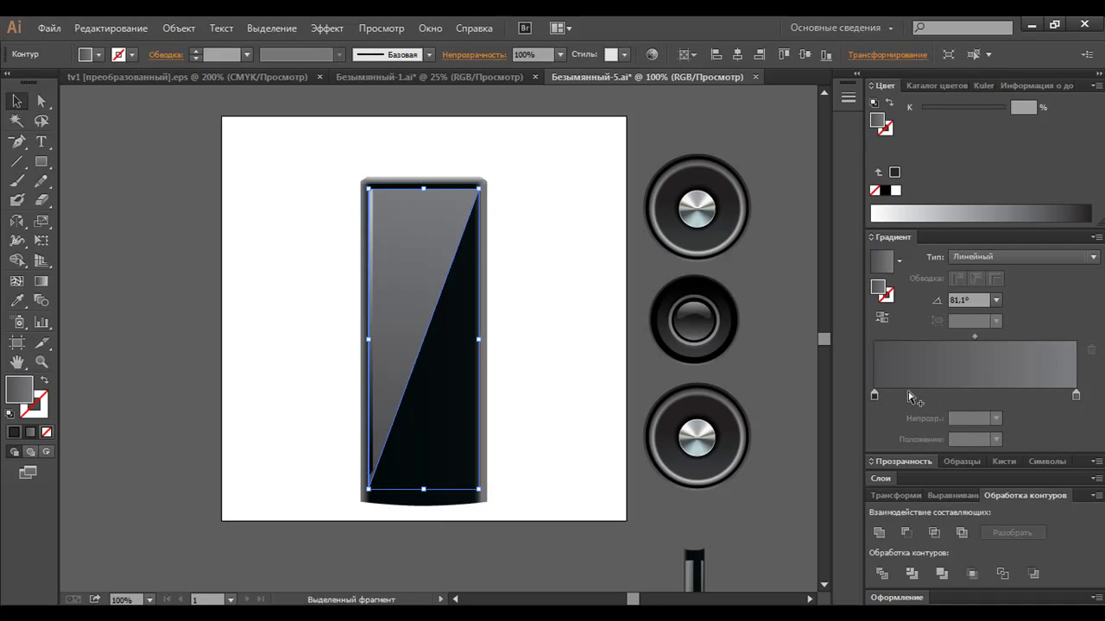
click(874, 395)
drag(993, 111, 997, 111)
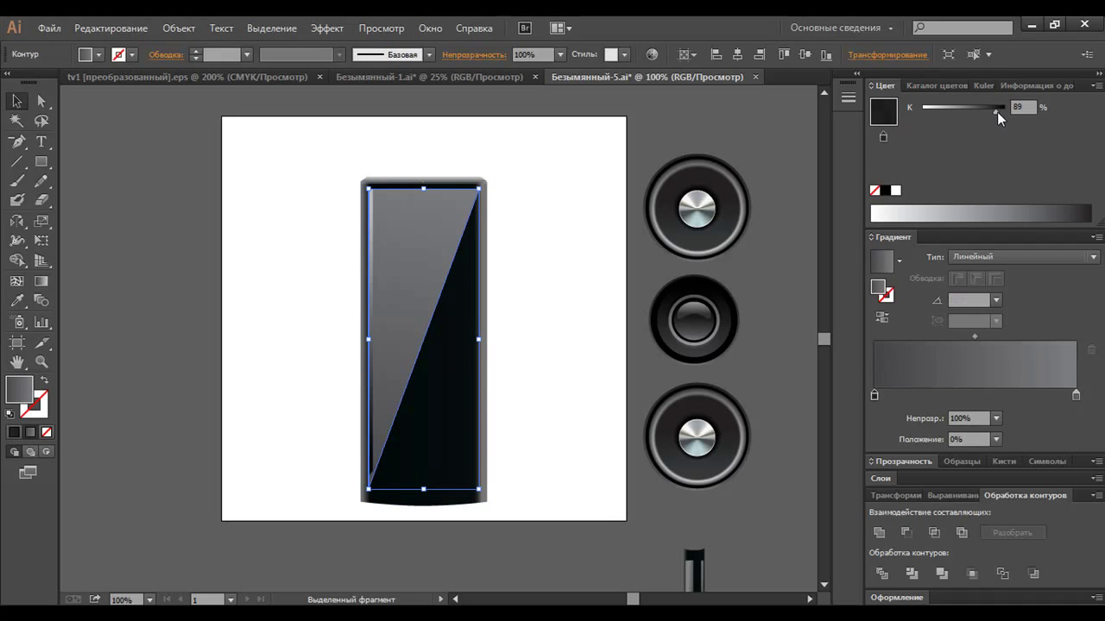
click(1075, 395)
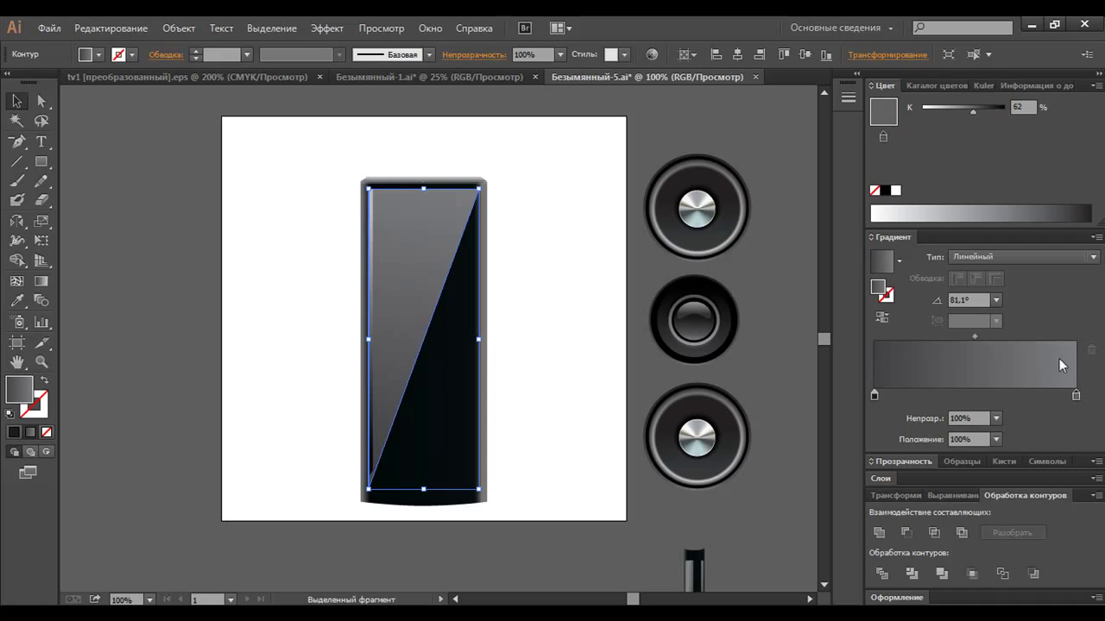
drag(973, 112, 980, 112)
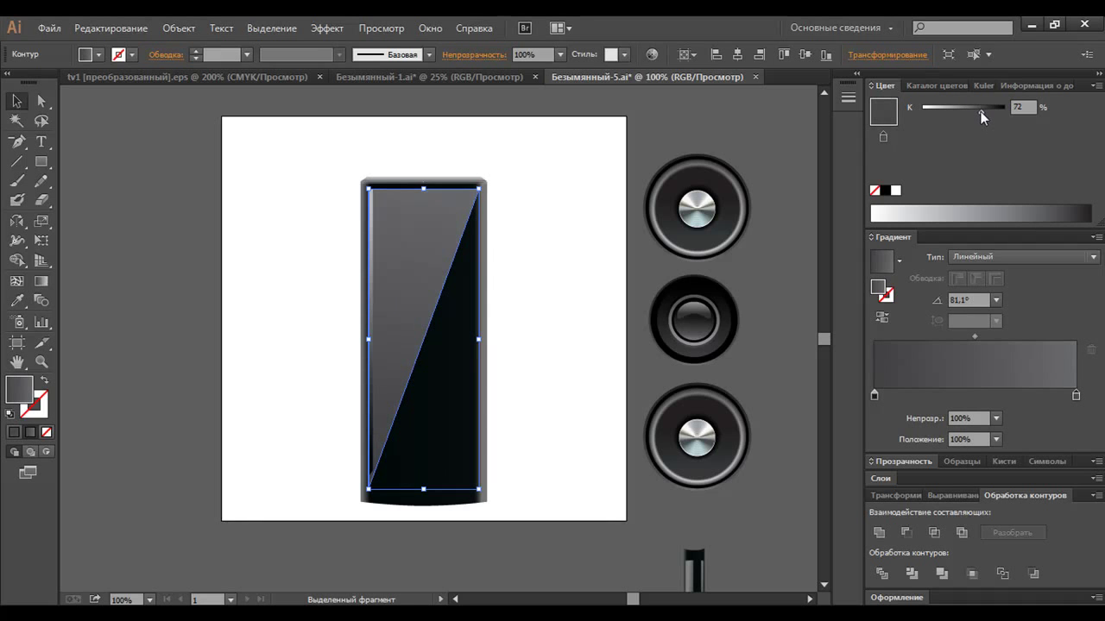
click(874, 396)
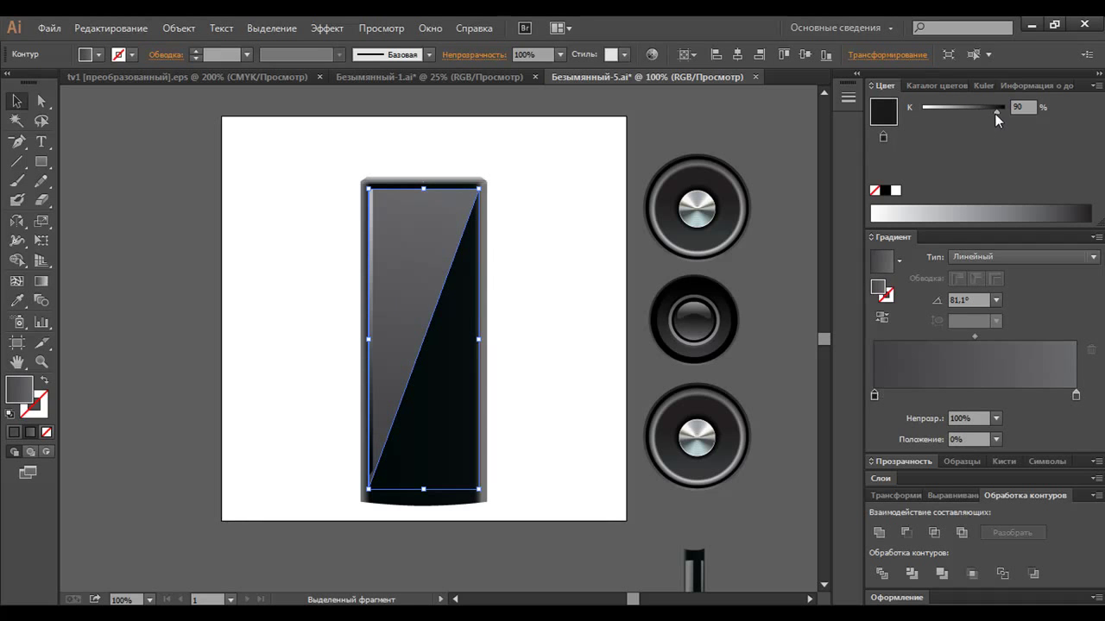
drag(995, 112, 1001, 112)
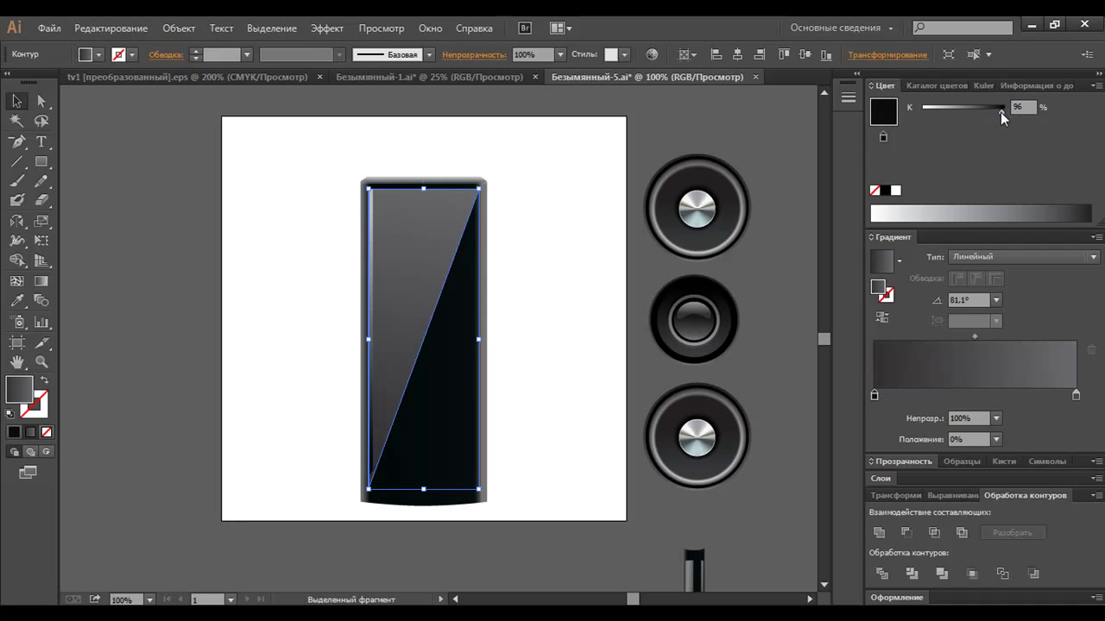
drag(1001, 113, 1003, 111)
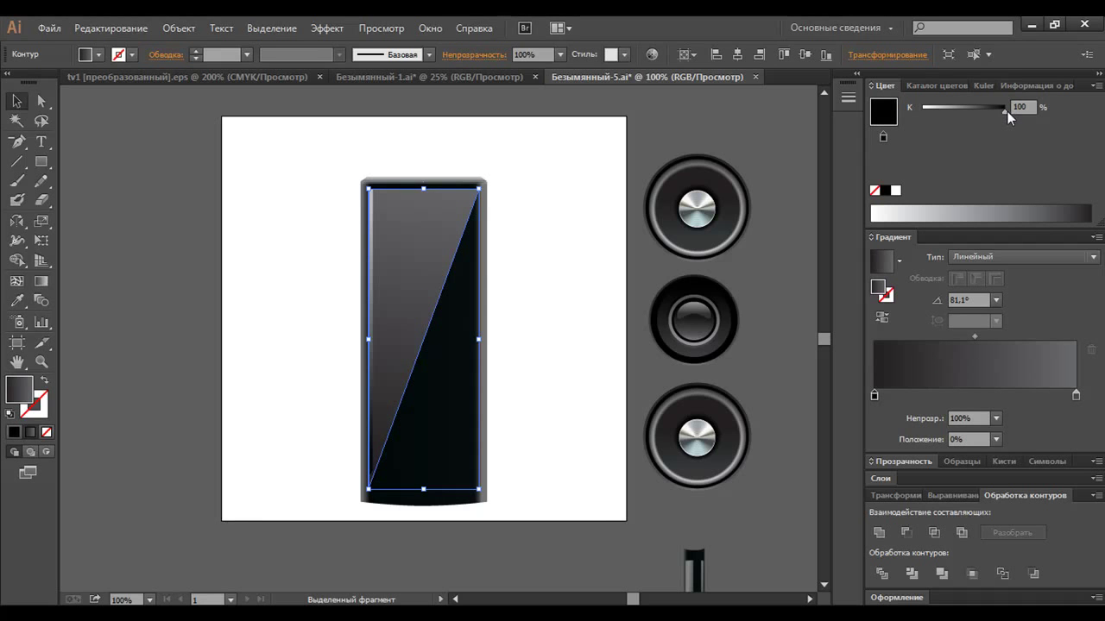
Set the left-edge highlight strip's dark gradient stop to 100% K in Grayscale
click(573, 368)
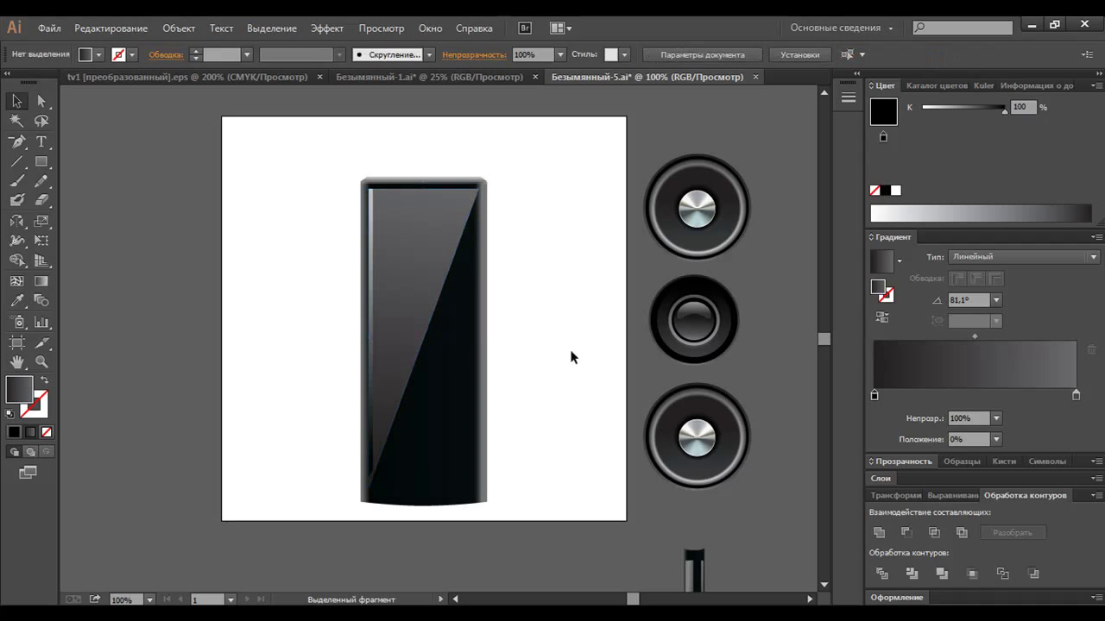
click(372, 473)
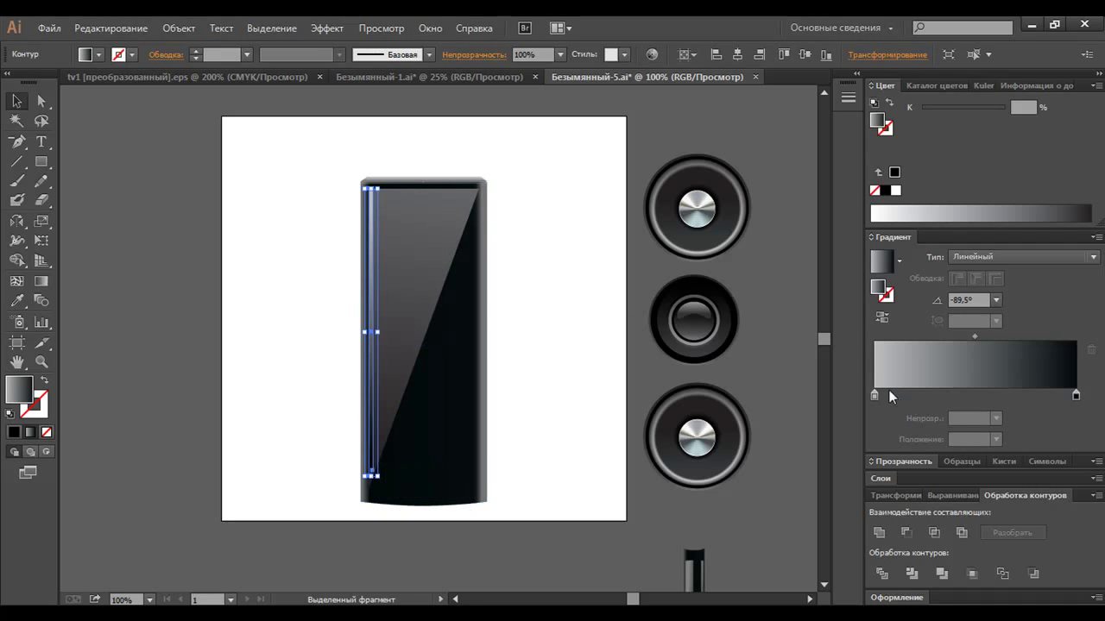
click(1076, 398)
click(1096, 86)
click(999, 114)
click(1022, 107)
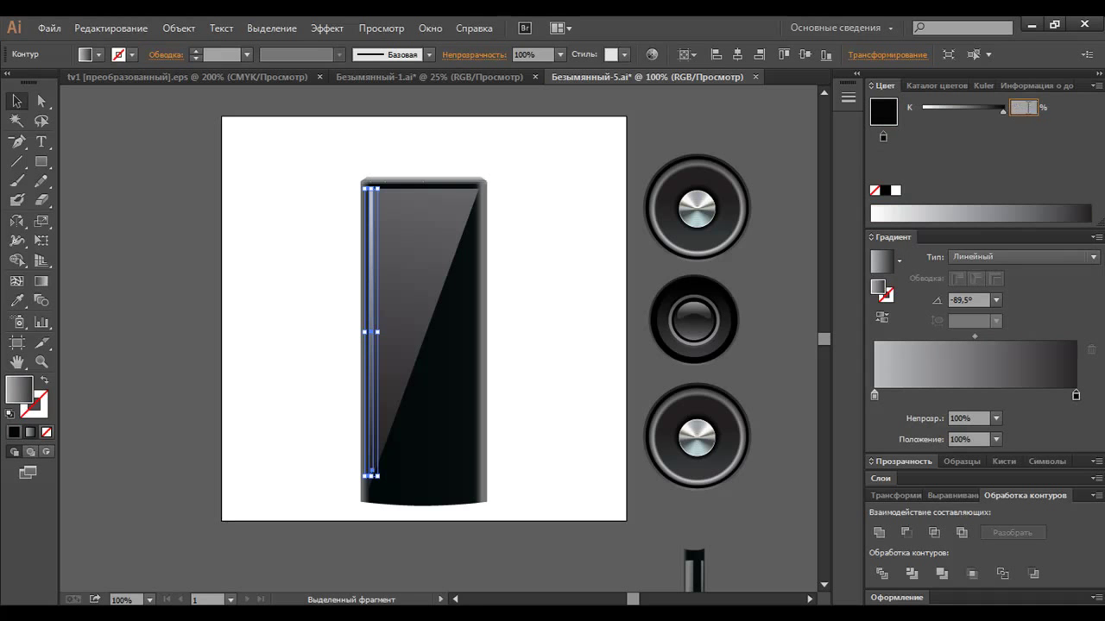
drag(1002, 114, 1016, 114)
click(544, 356)
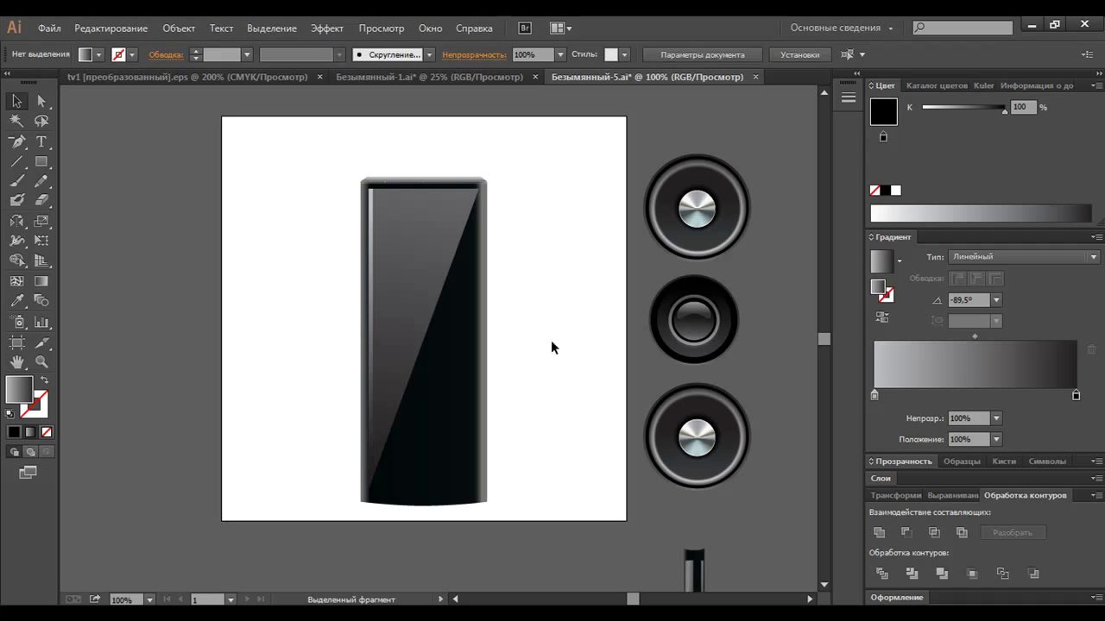
Zoom on the top-right corner and shift the grey piece's top-right anchor slightly left
key(z)
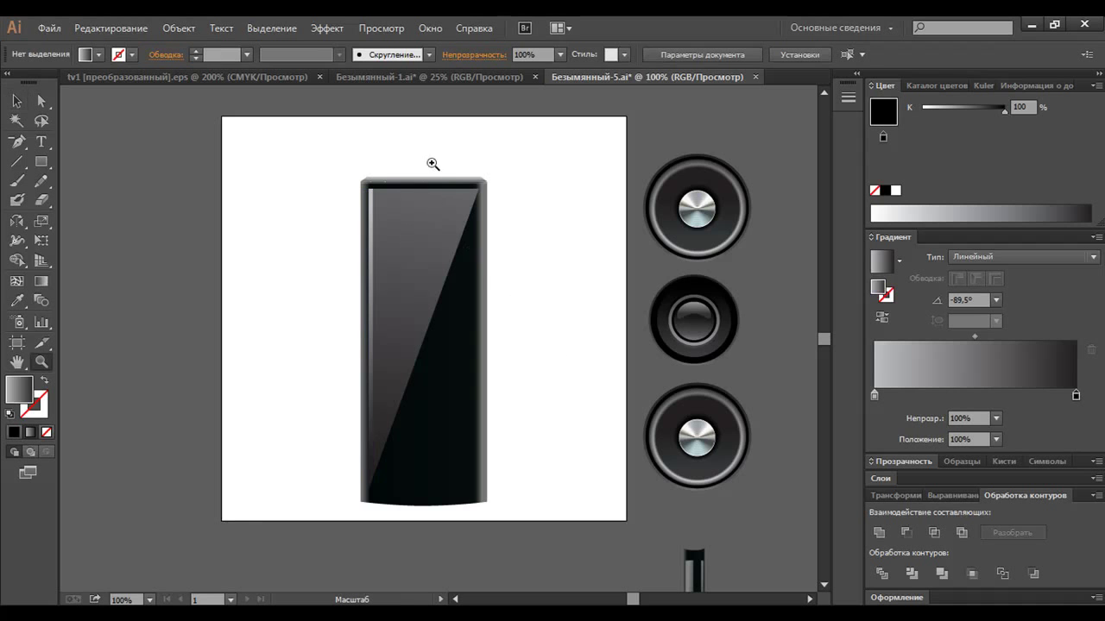
drag(428, 164, 534, 273)
key(v)
click(320, 234)
click(40, 101)
drag(429, 213, 418, 215)
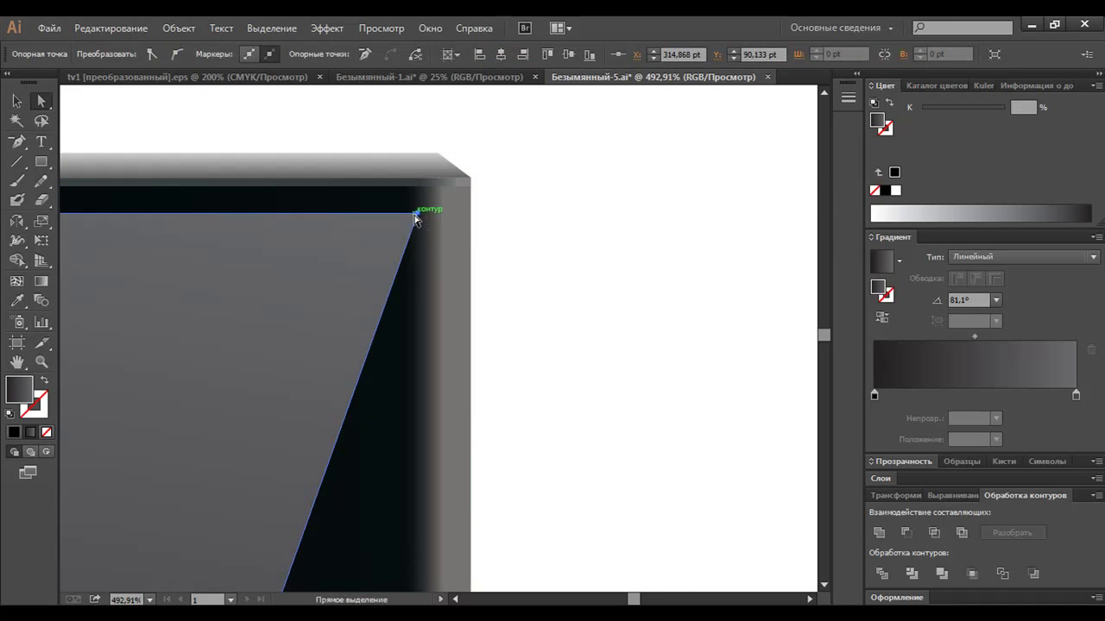
Add an anchor on the slanted edge and tuck the corner point into the panel corner
key(p)
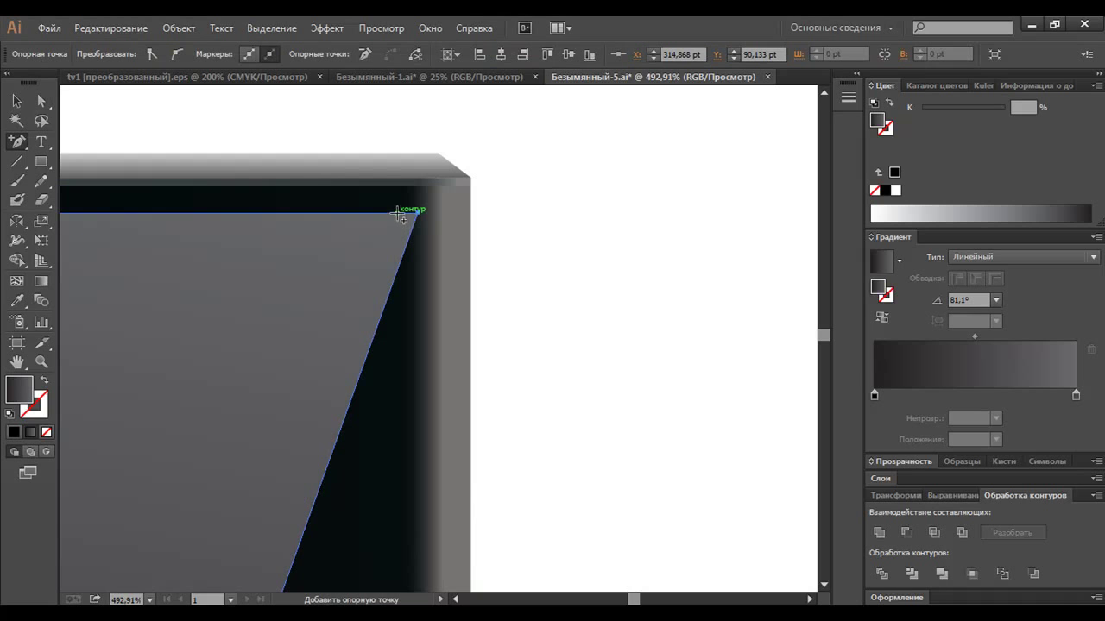
click(411, 231)
key(a)
click(418, 214)
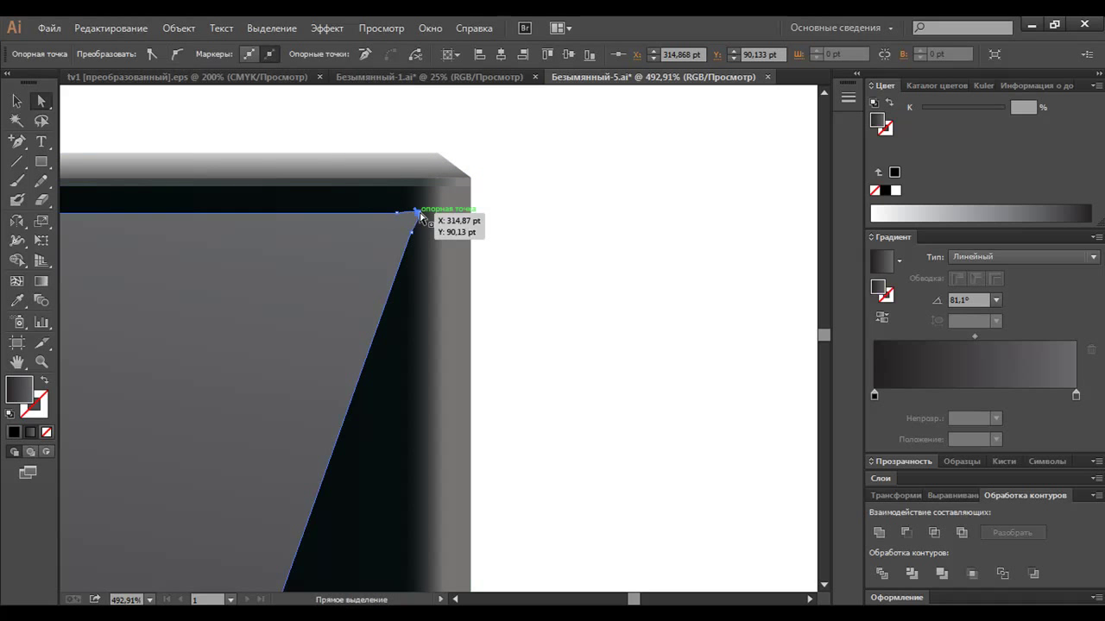
drag(418, 214, 411, 222)
click(510, 237)
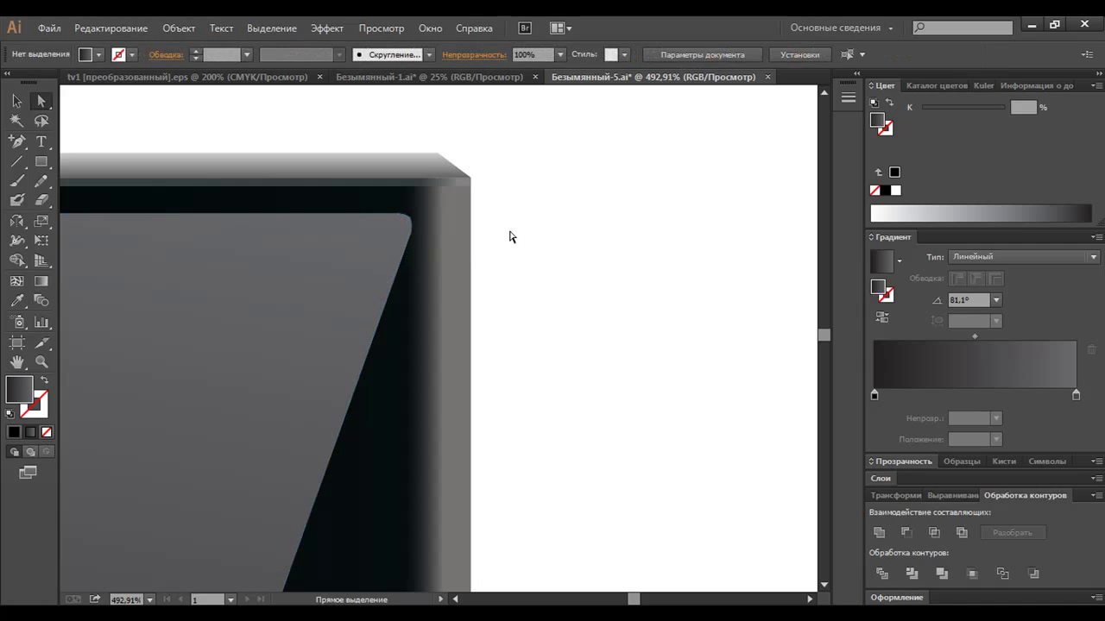
scroll(492, 244, down, 1)
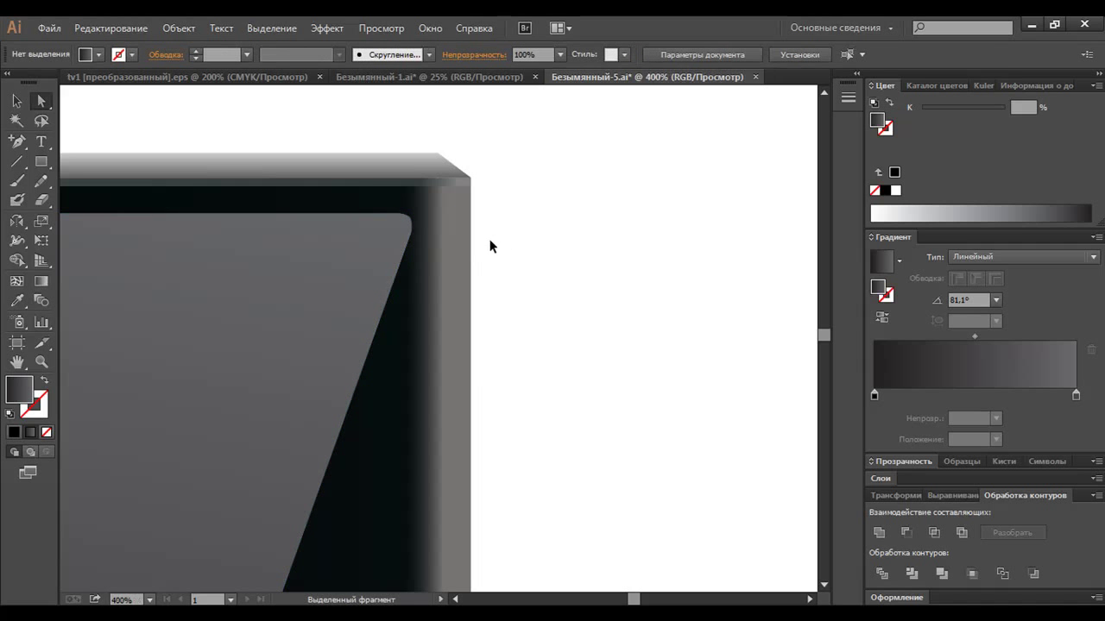
scroll(491, 285, down, 2)
scroll(487, 328, down, 1)
scroll(484, 347, down, 1)
scroll(484, 347, down, 1)
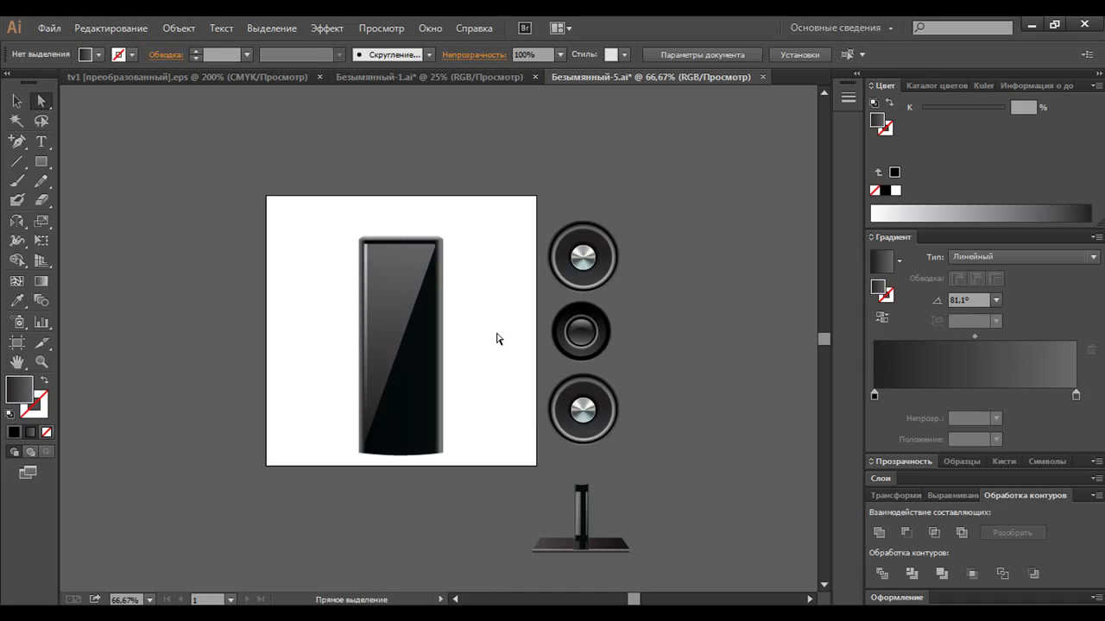
Select the reflection triangle, add a gradient stop, and show its colour as RGB
click(394, 303)
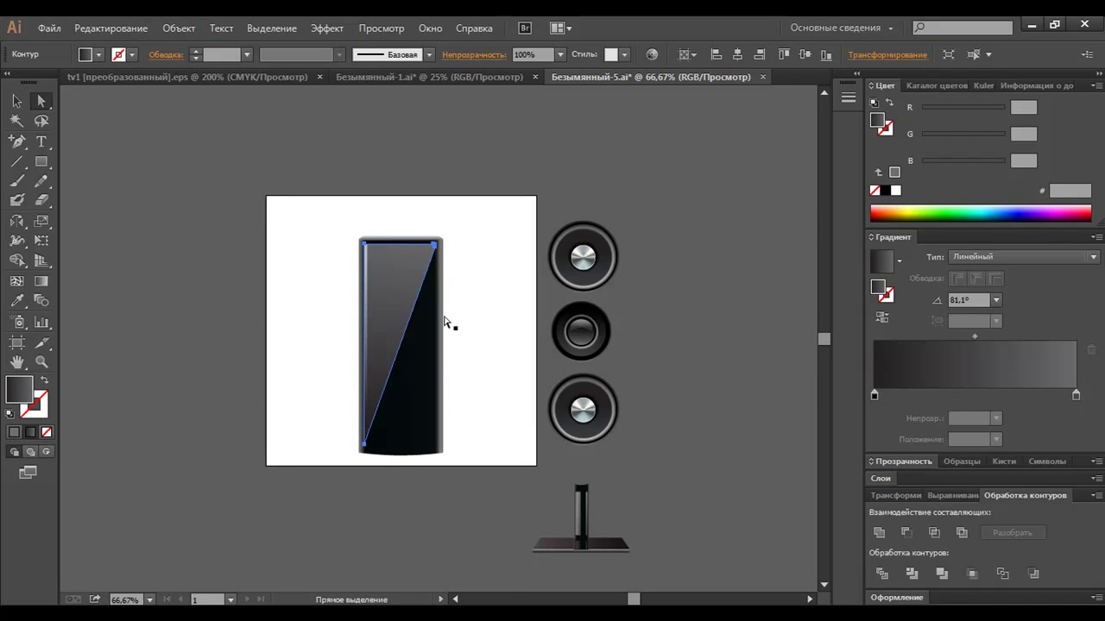
key(v)
click(493, 320)
click(384, 301)
click(930, 396)
click(945, 397)
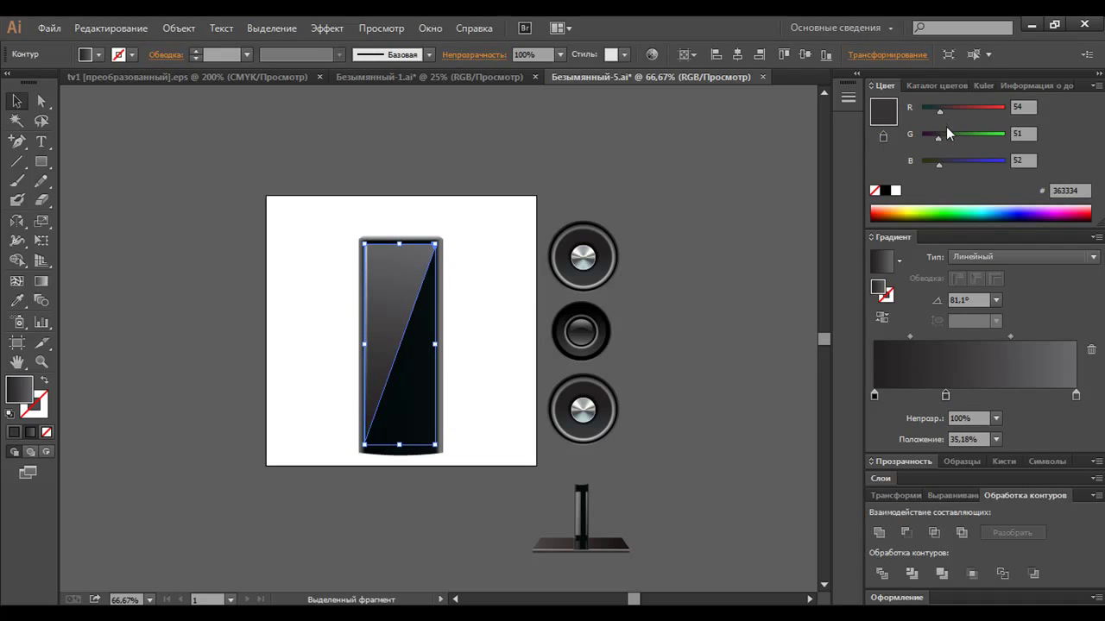
click(996, 368)
click(945, 396)
Set the middle gradient stop to a dark grey of about RGB 66, 66, 65
drag(1029, 107, 1006, 106)
click(1027, 134)
text(66)
key(Tab)
text(66)
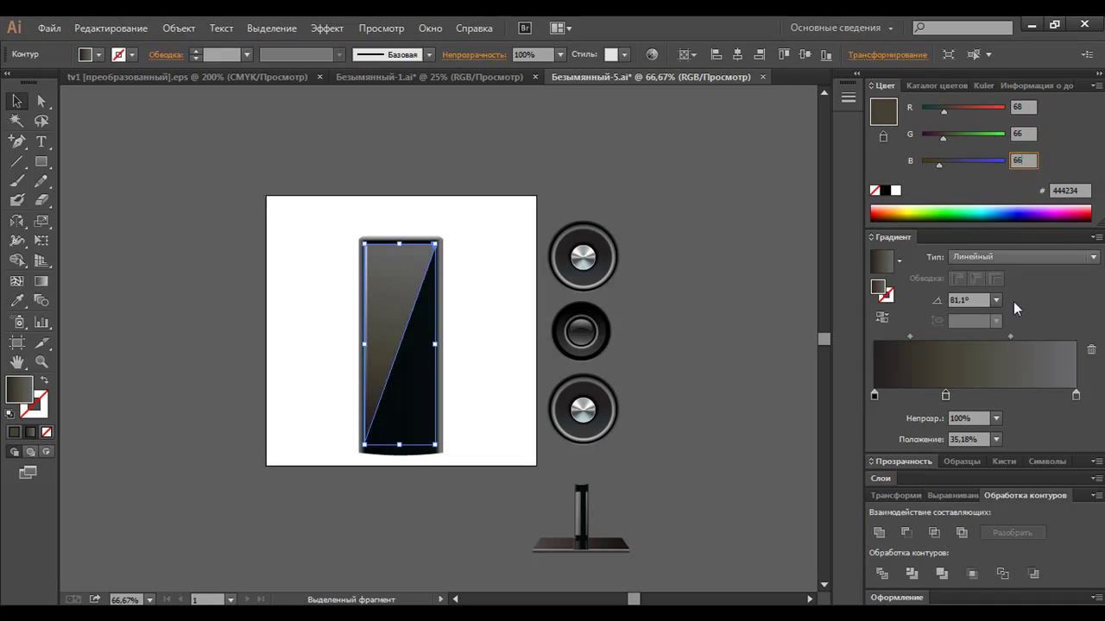
click(1022, 133)
text(65)
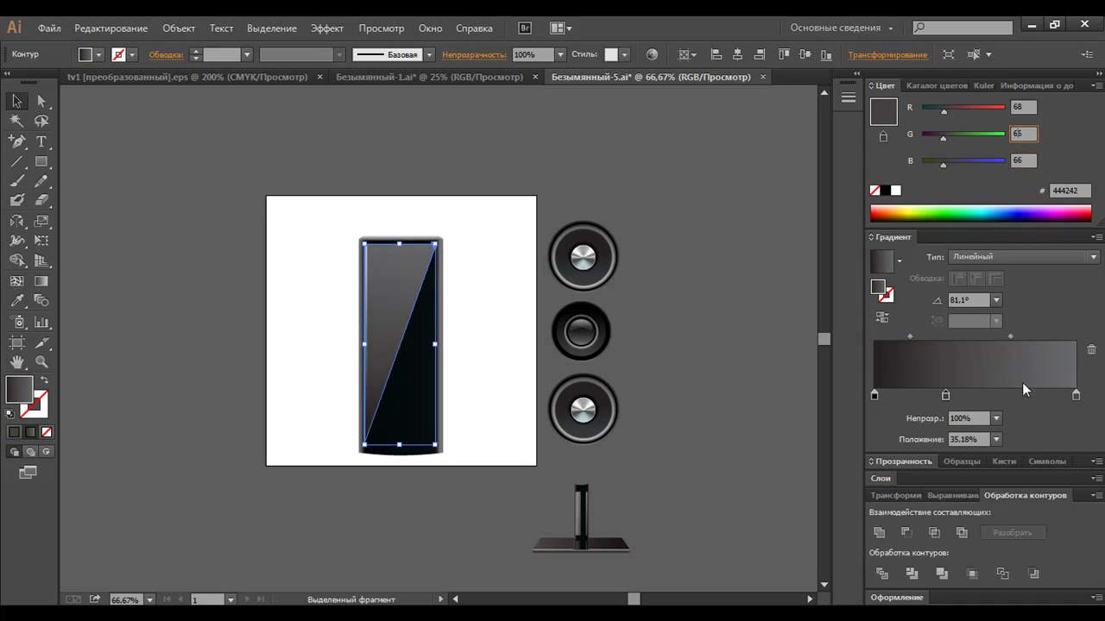
Add another gradient stop coloured RGB 50, 47, 48
click(1004, 394)
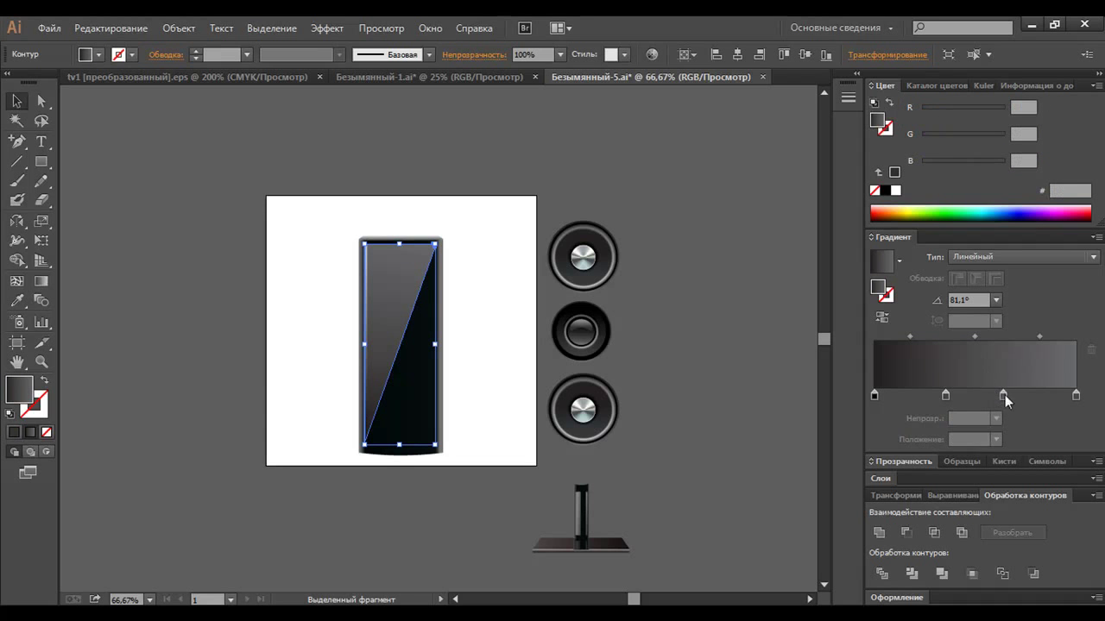
click(1003, 394)
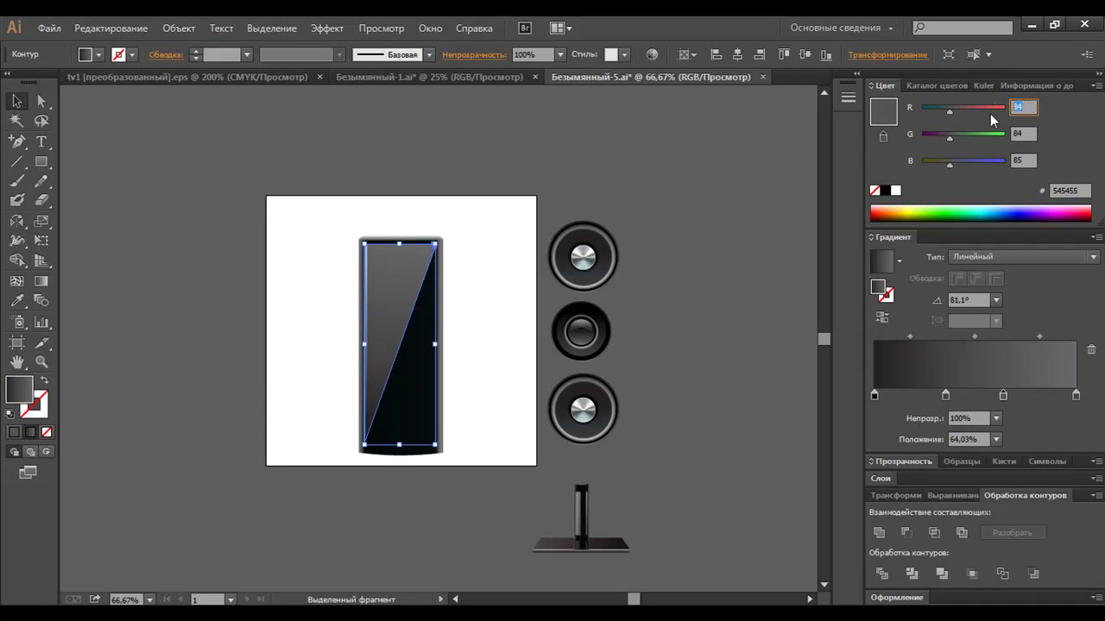
key(Tab)
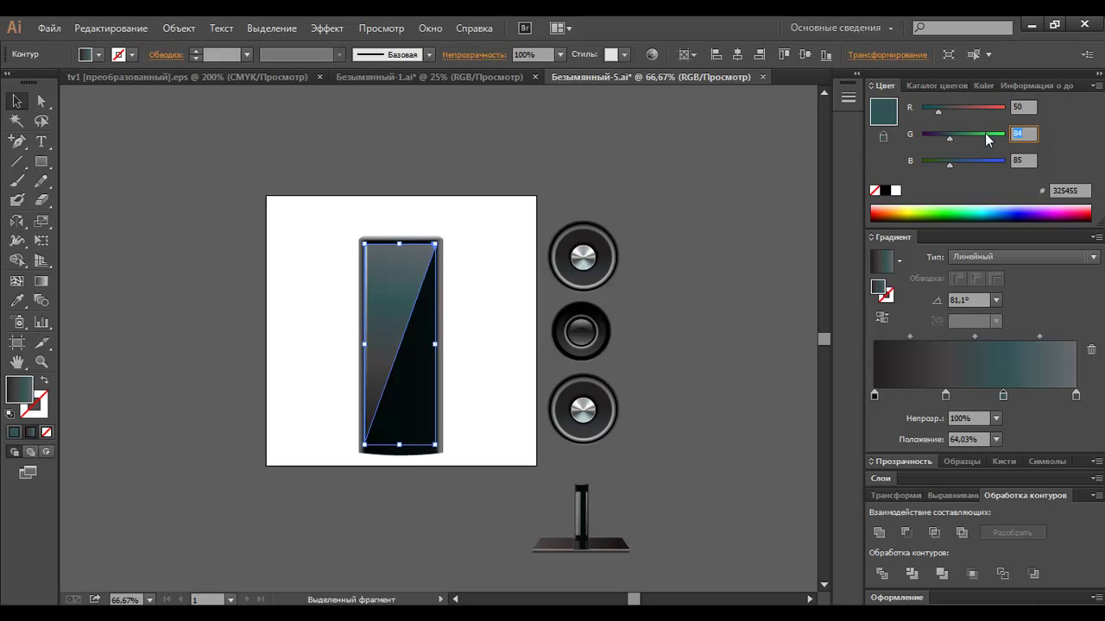
text(5)
text(47)
key(Tab)
text(48)
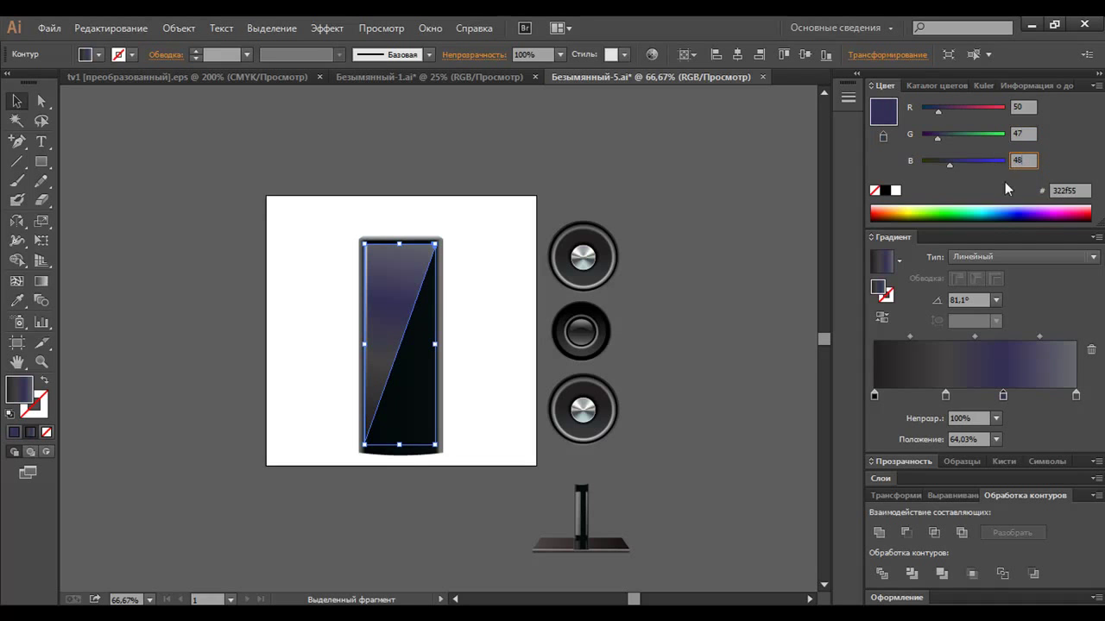
click(1024, 135)
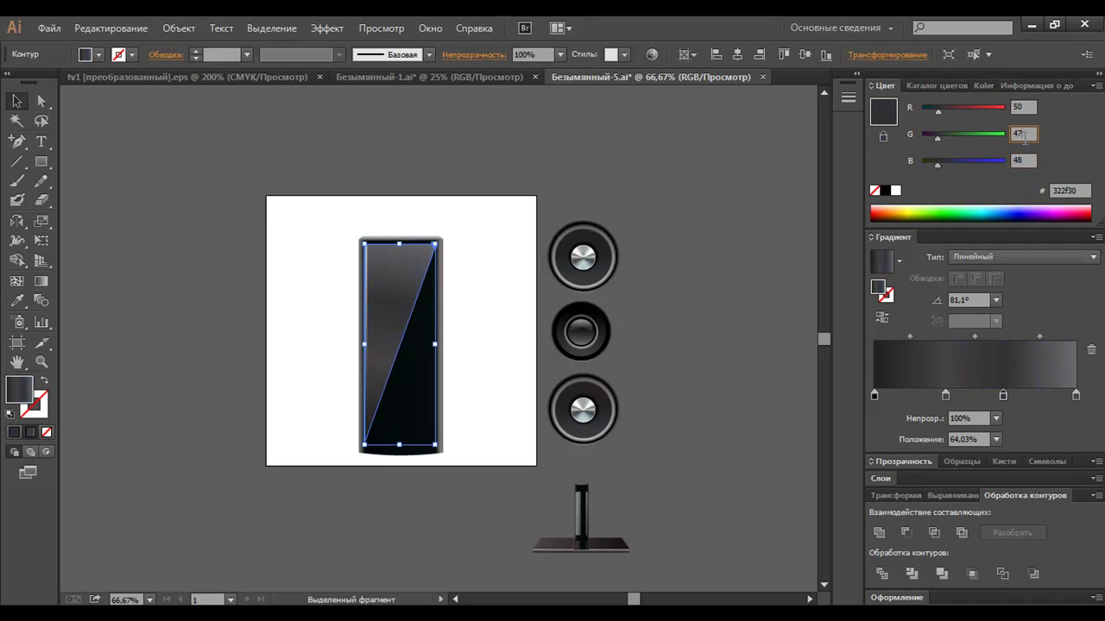
Move the rightmost stop inward to 76.68% and colour it dark grey (48, 45)
click(1077, 396)
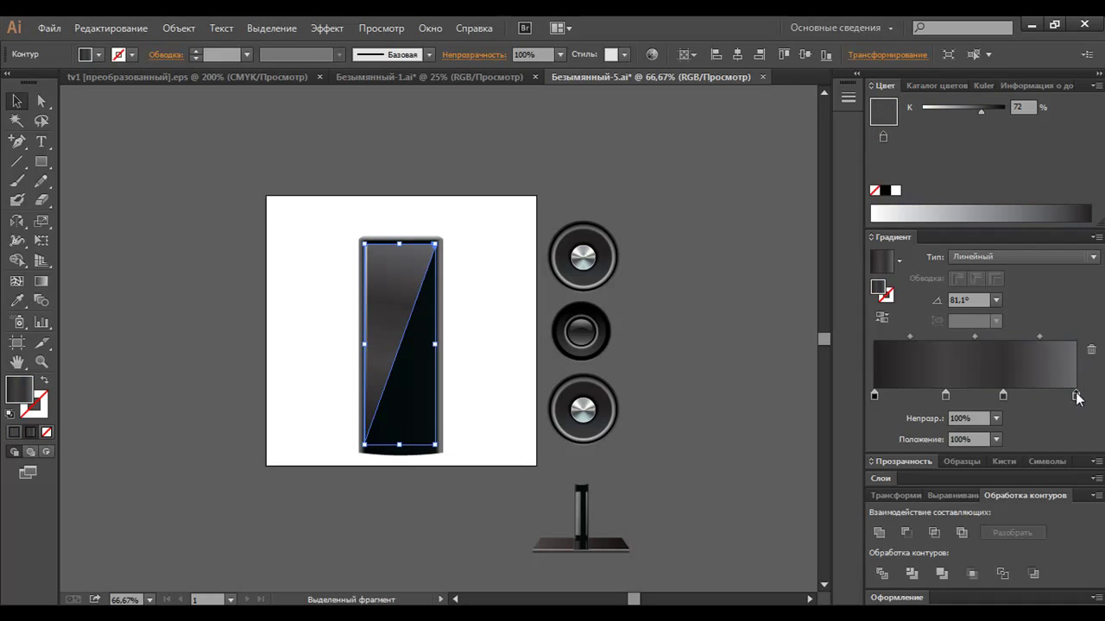
drag(1077, 396, 1040, 396)
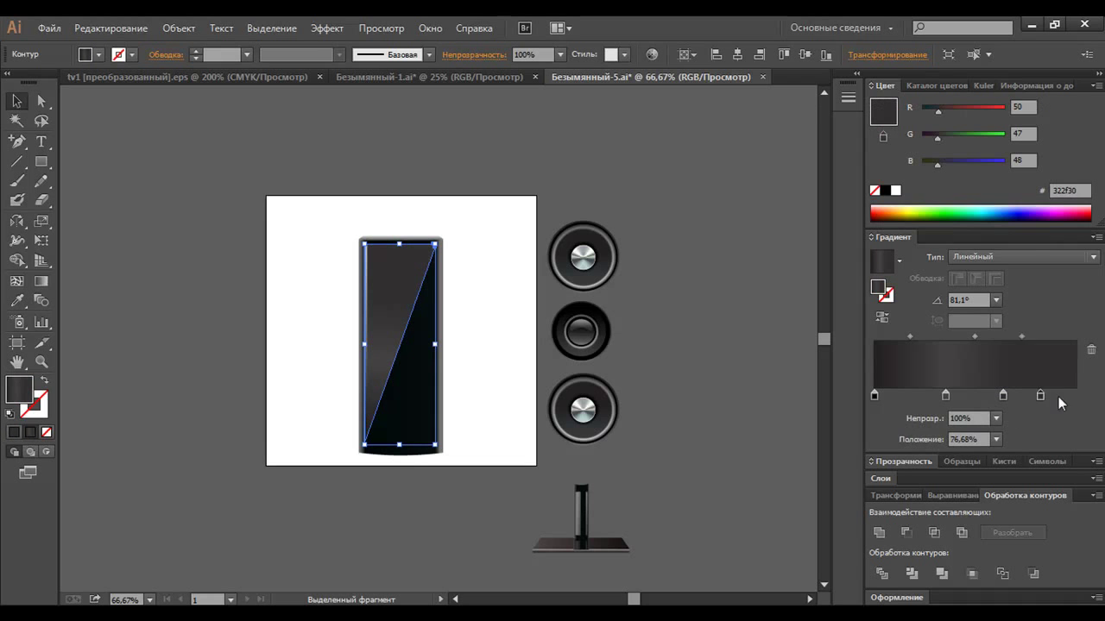
drag(1021, 111, 984, 107)
text(48)
key(Tab)
key(Tab)
text(45)
key(shift+Tab)
Make the leftmost stop light grey, RGB 112, 110, 110
mouse_move(874, 395)
mouse_down()
mouse_move(904, 397)
mouse_move(874, 397)
mouse_up()
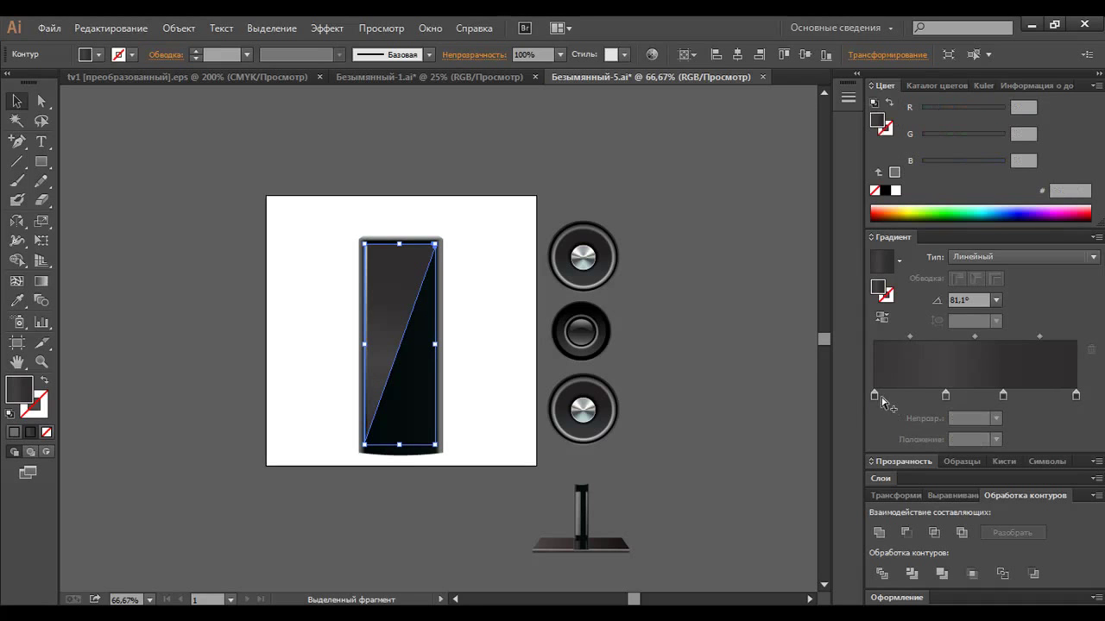
click(1023, 107)
text(112)
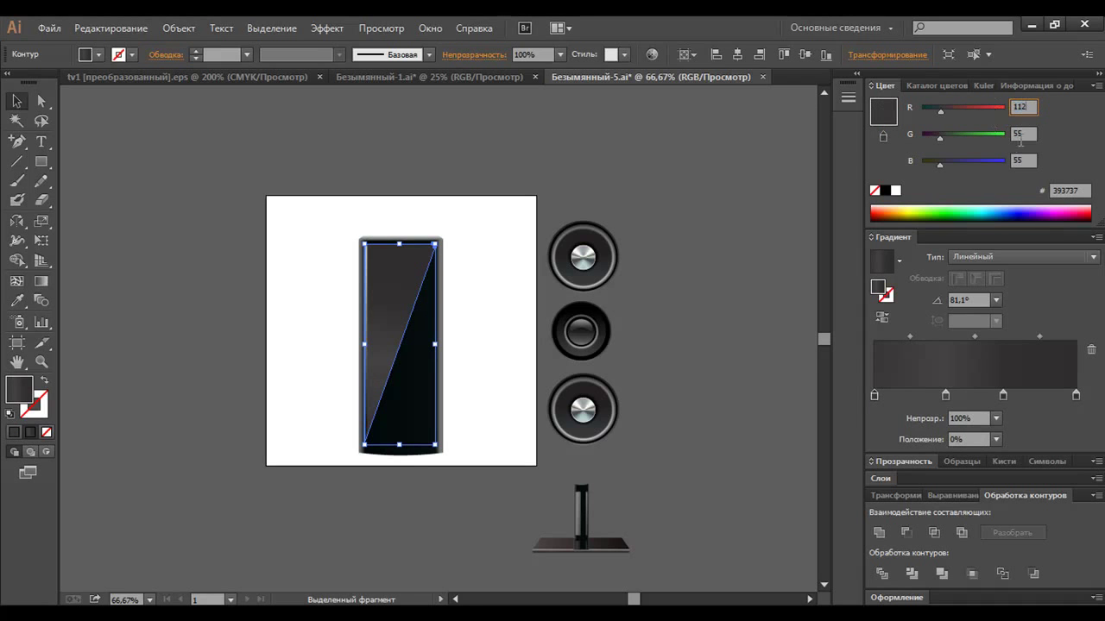
click(1020, 135)
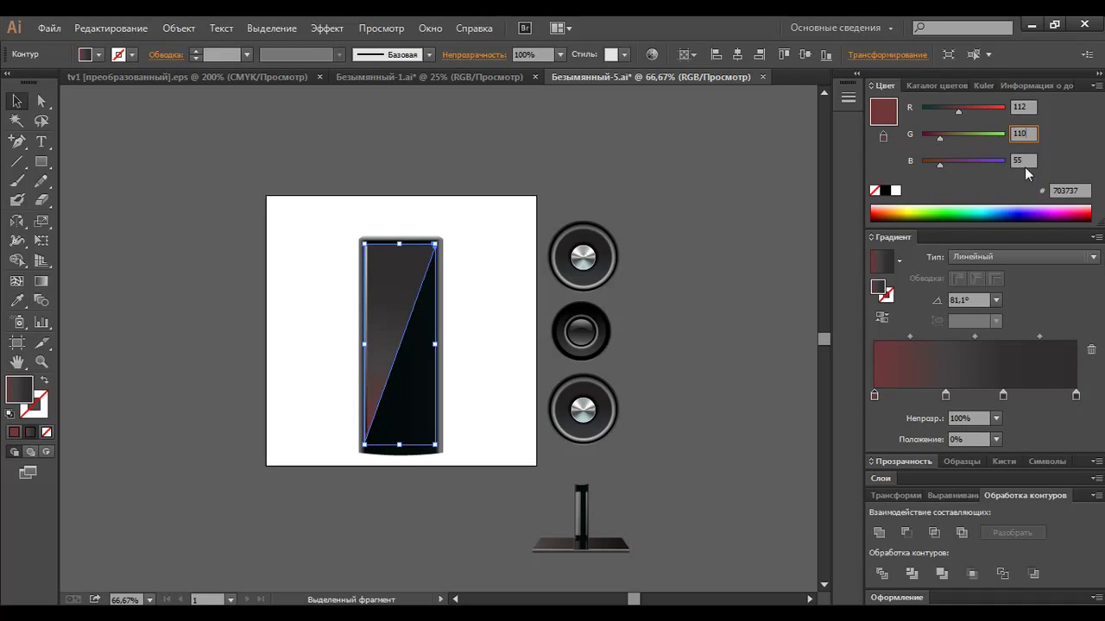
click(1024, 162)
click(1019, 134)
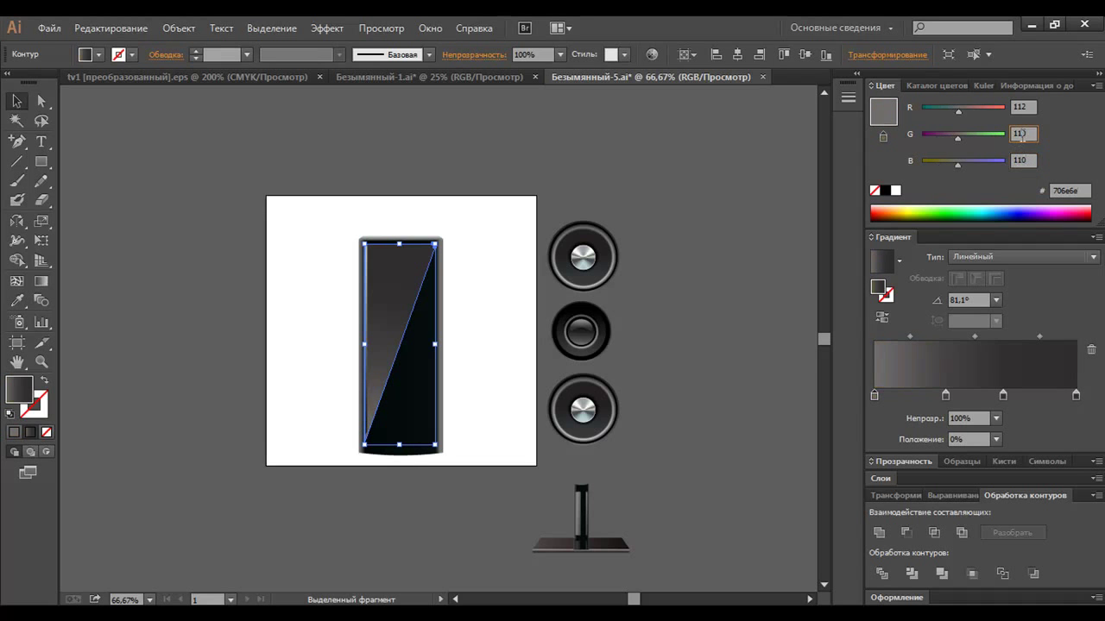
Run the triangle's gradient from top downward at about -102.4°
click(41, 280)
mouse_move(420, 225)
mouse_down()
mouse_move(380, 431)
mouse_move(362, 426)
mouse_up()
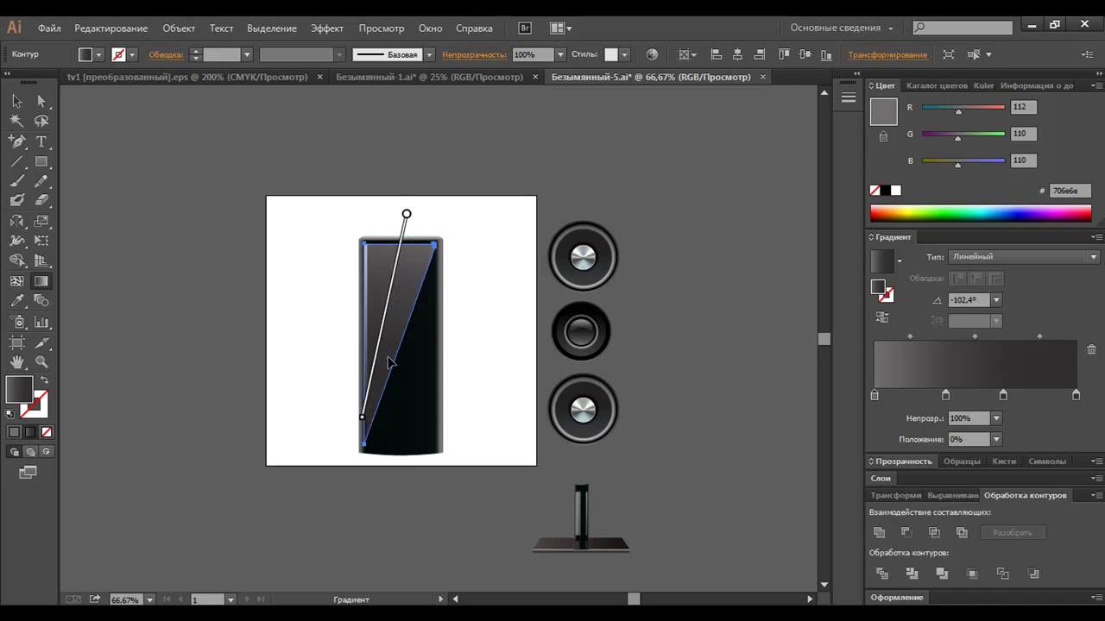
key(v)
click(190, 168)
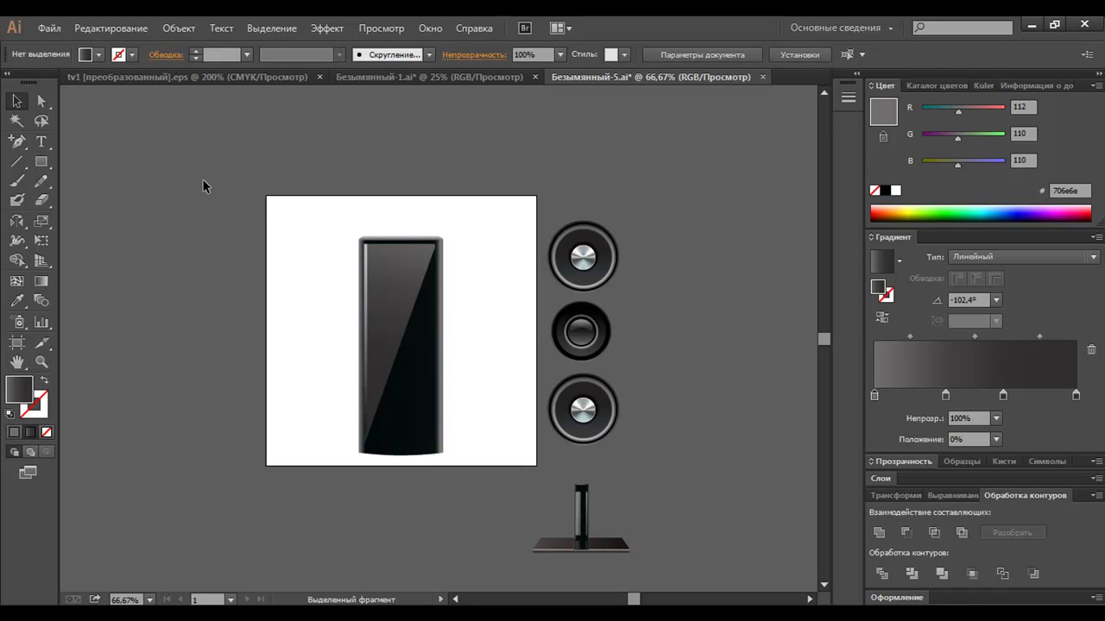
Eyedropper the reflection triangle's grey gradient onto the dark right-hand front shape
scroll(211, 193, down, 3)
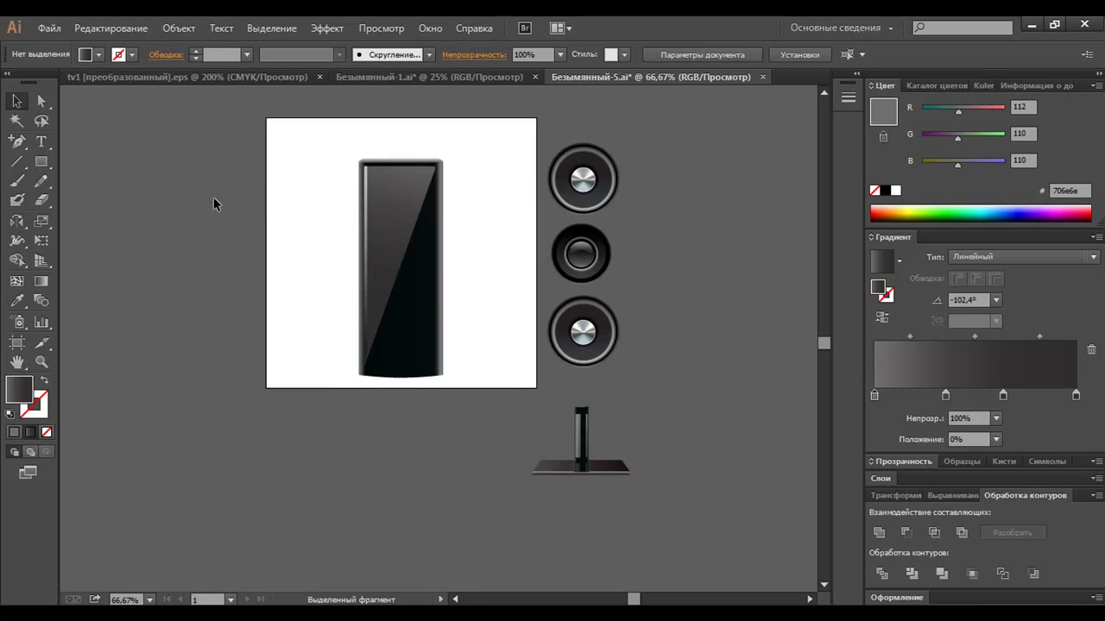
key(ctrl+equal)
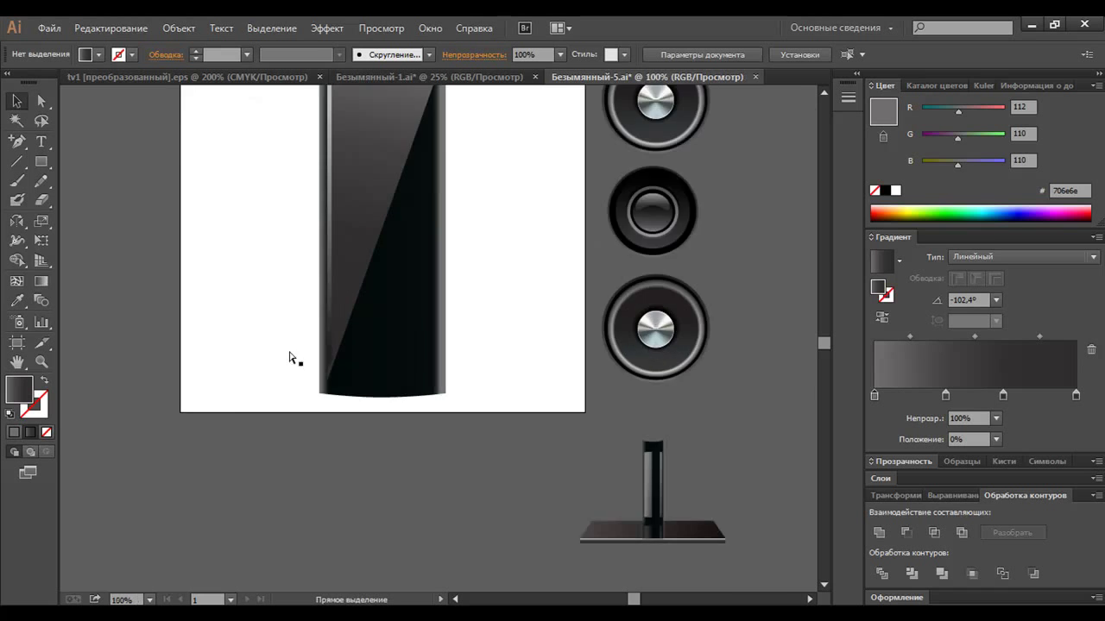
key(ctrl+equal)
key(ctrl+minus)
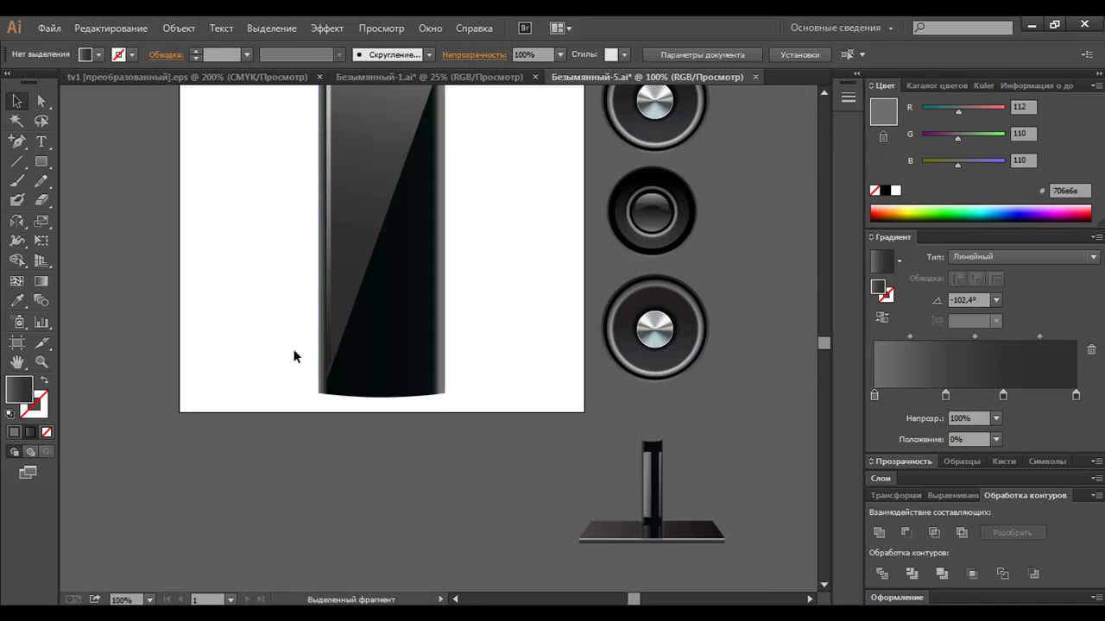
click(388, 368)
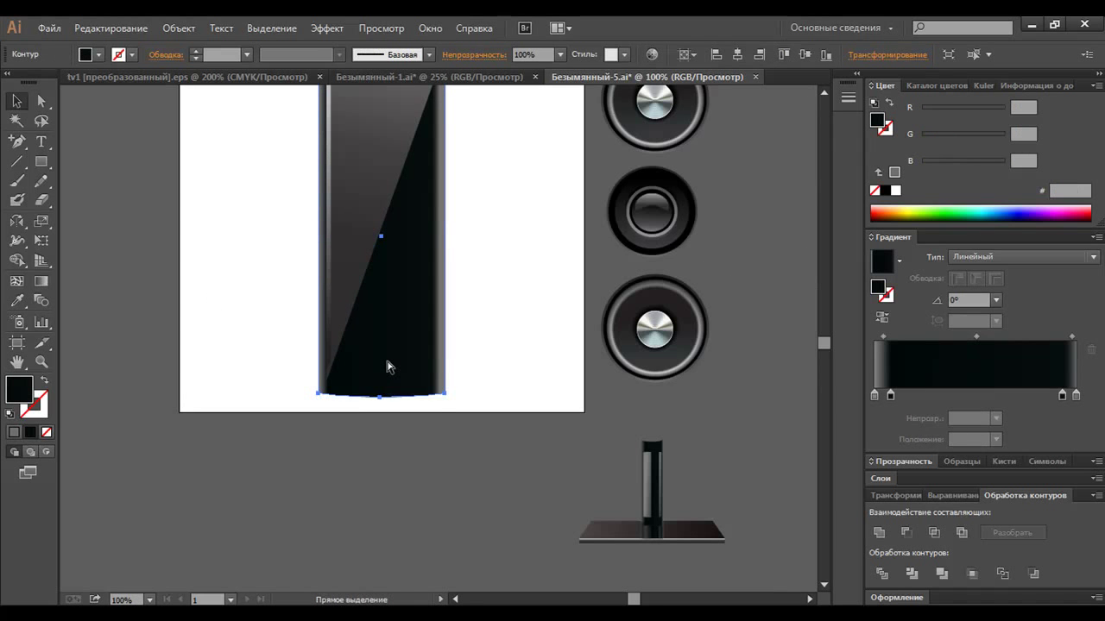
click(399, 352)
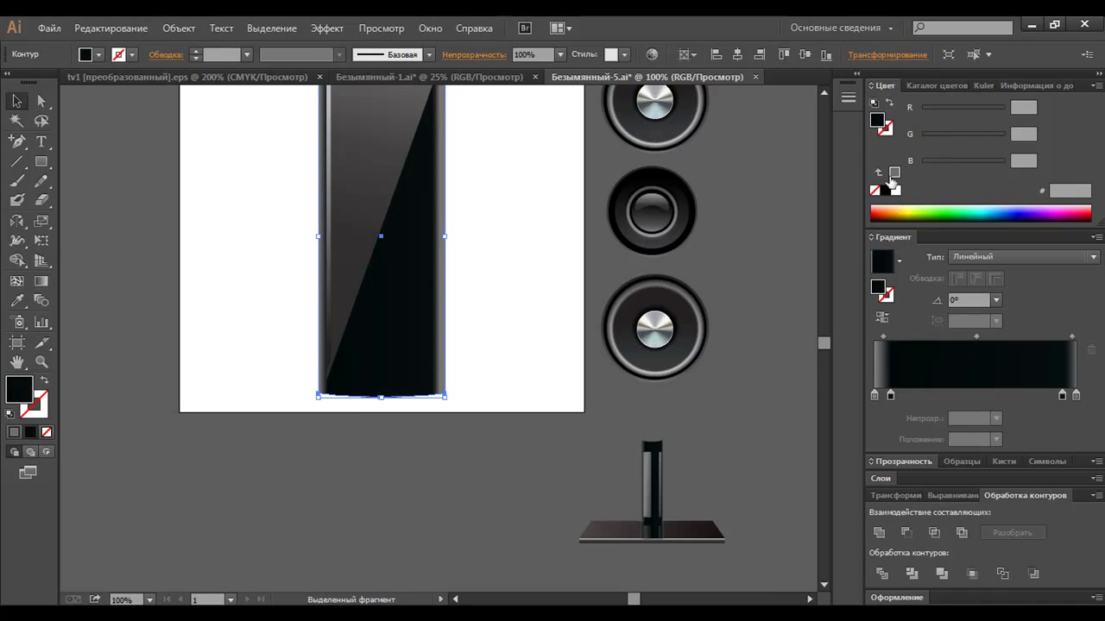
click(16, 301)
click(349, 274)
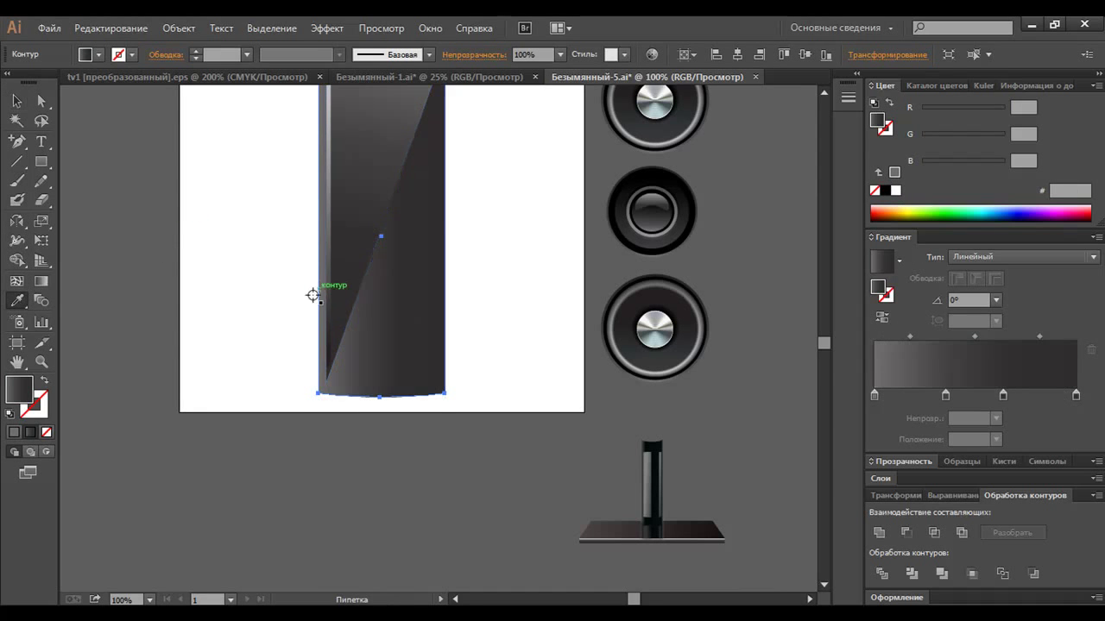
click(17, 164)
Draw an arc along the cabinet's bottom edge and bend it to follow the curve
drag(19, 169, 77, 180)
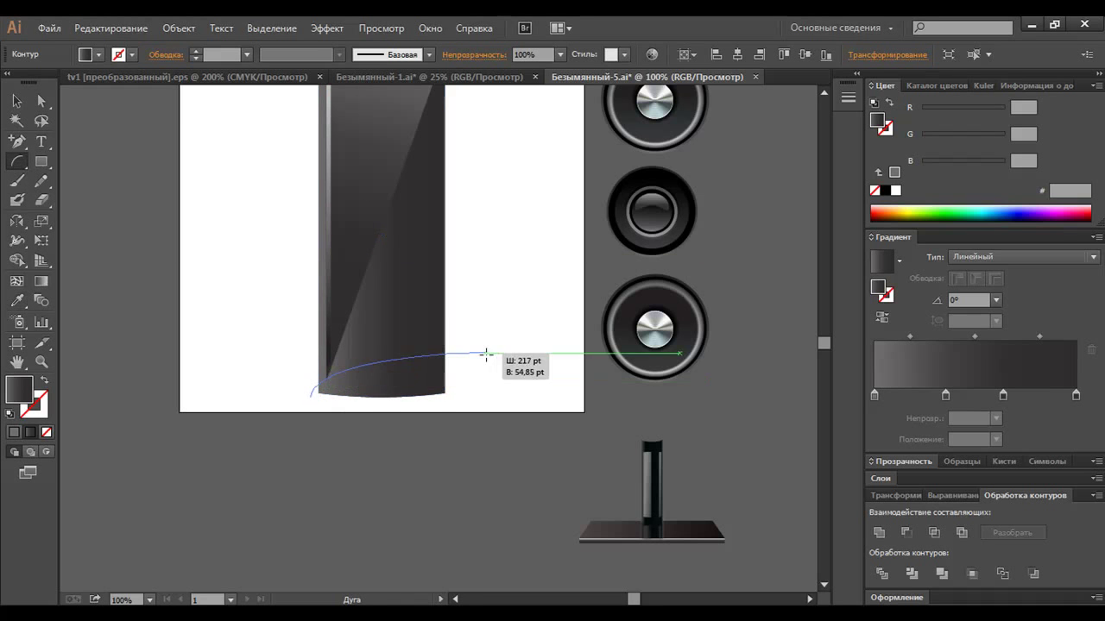
mouse_move(312, 396)
mouse_down()
mouse_move(481, 366)
mouse_move(466, 376)
mouse_up()
key(a)
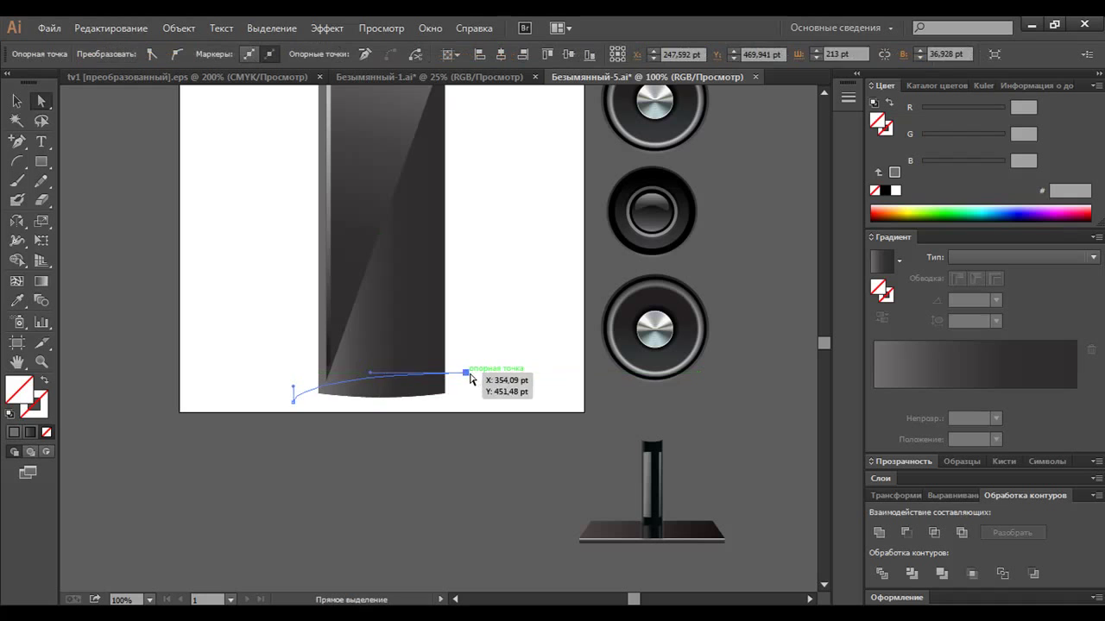
drag(466, 376, 456, 396)
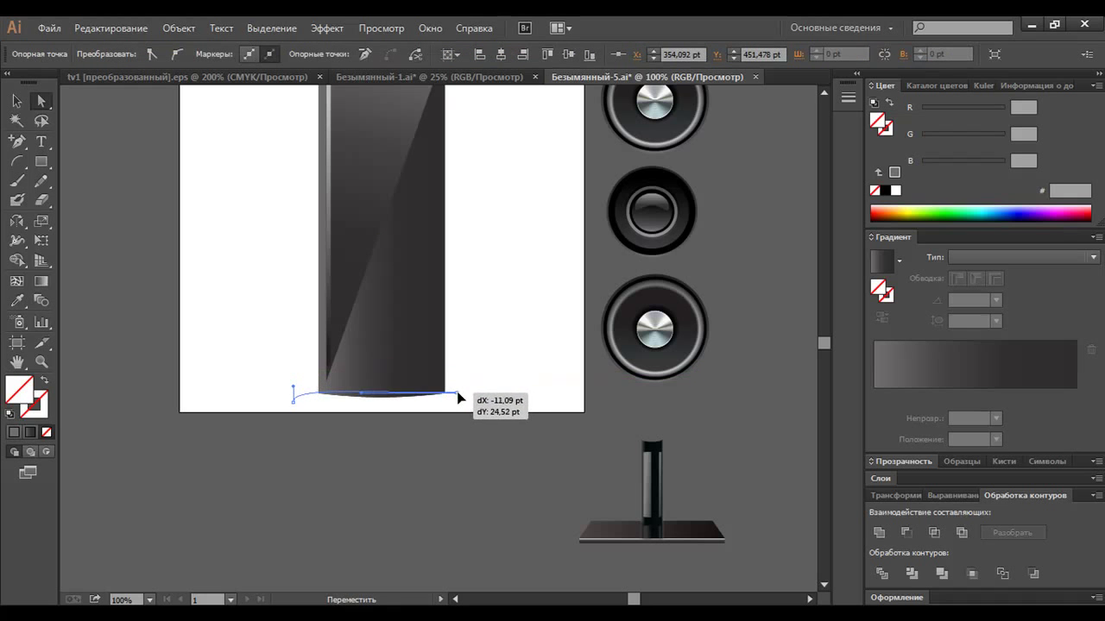
mouse_move(365, 394)
mouse_down()
mouse_move(398, 371)
mouse_move(390, 348)
mouse_up()
Align the arc's ends with the column's bottom corners and select the arc with the column
mouse_move(293, 391)
mouse_down()
mouse_move(317, 381)
mouse_move(304, 405)
mouse_up()
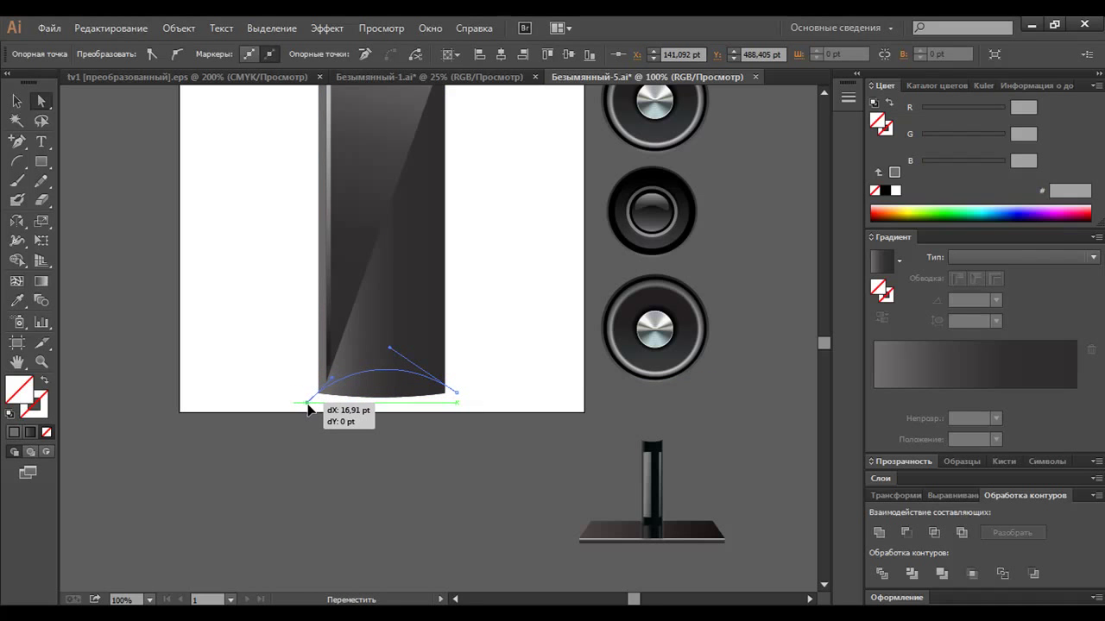
drag(305, 404, 307, 402)
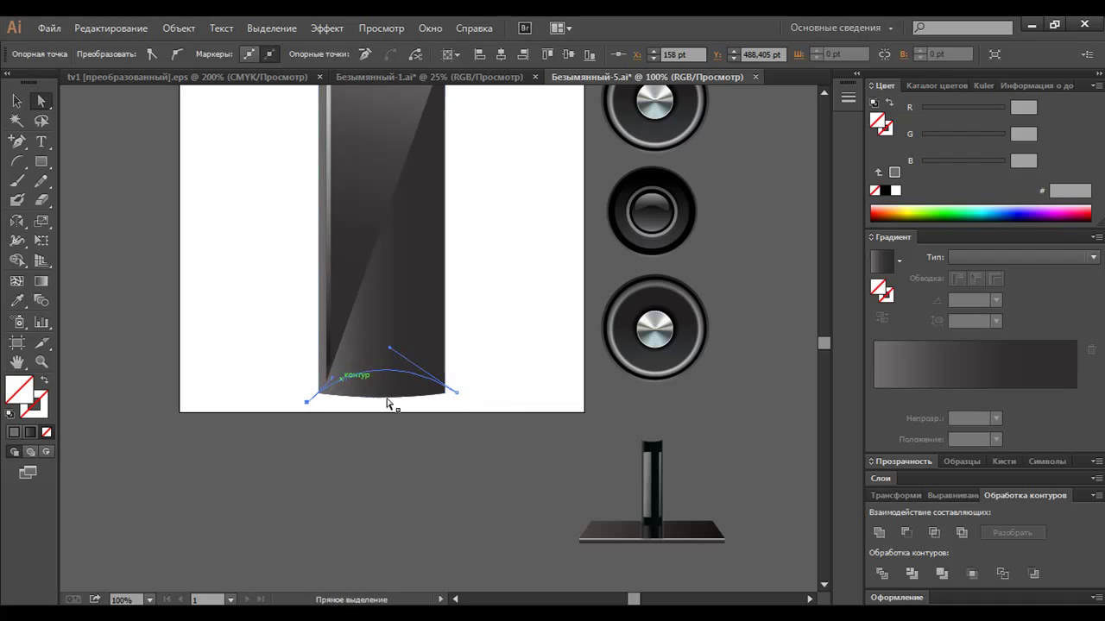
drag(458, 394, 462, 406)
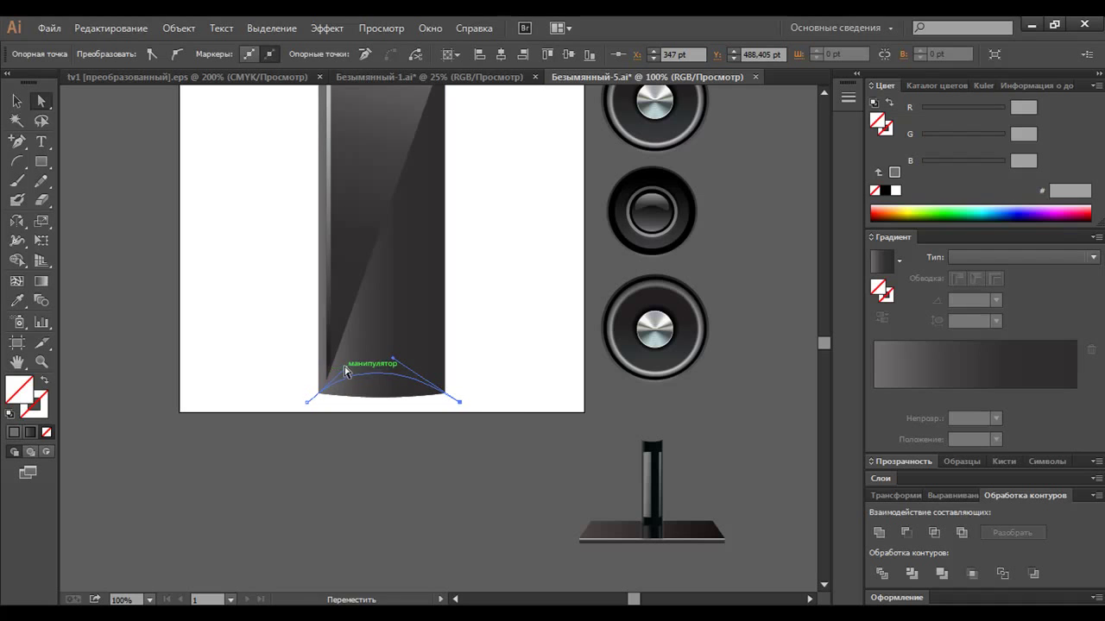
click(344, 371)
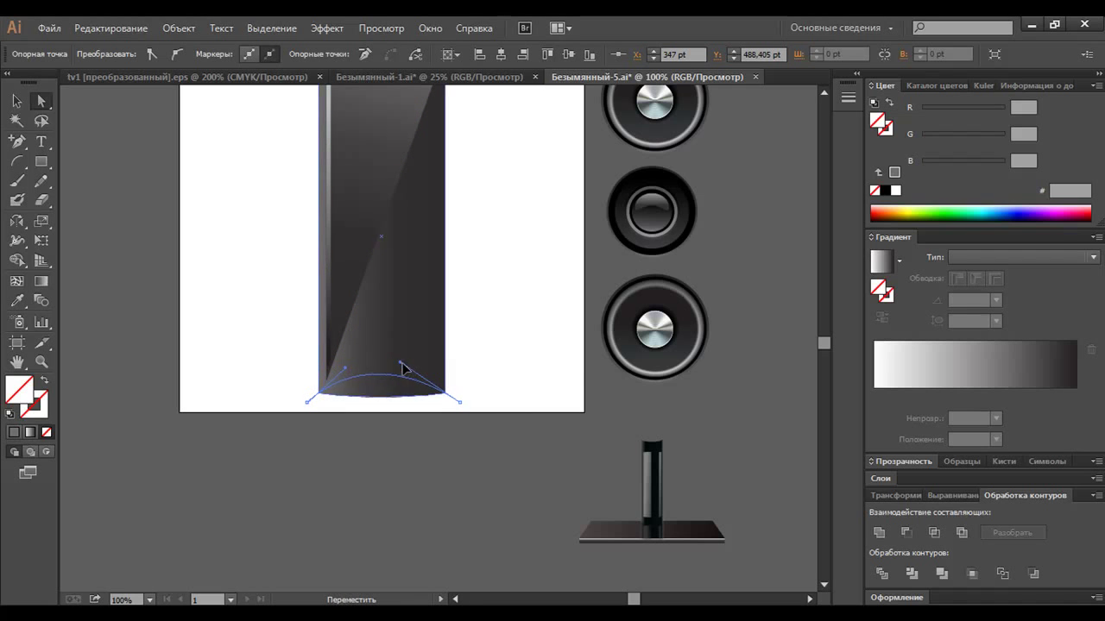
drag(417, 369, 417, 368)
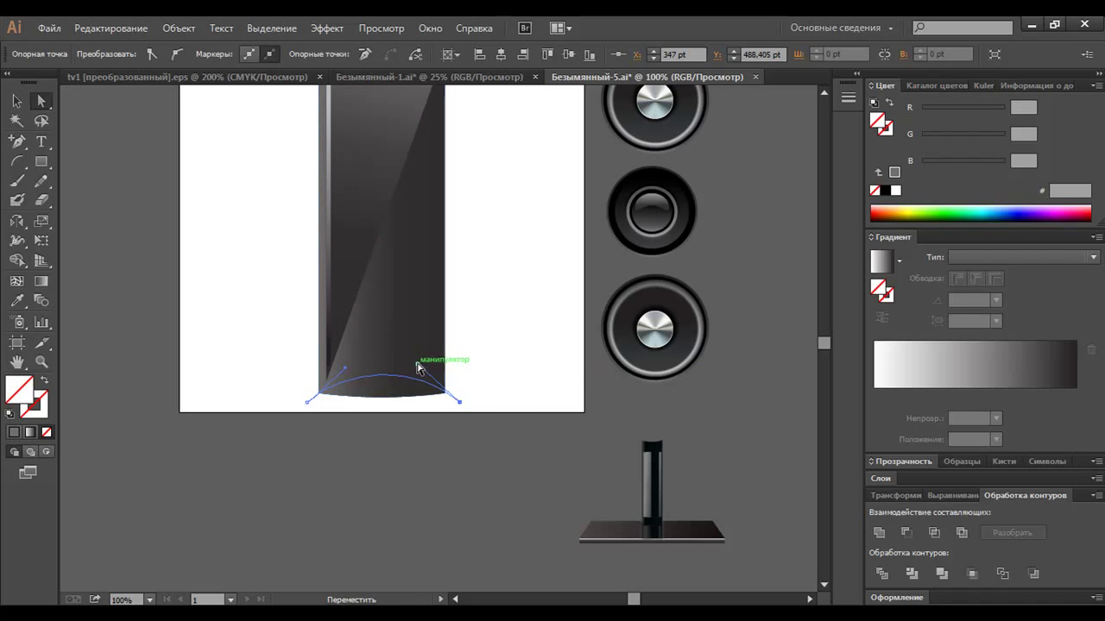
click(421, 374)
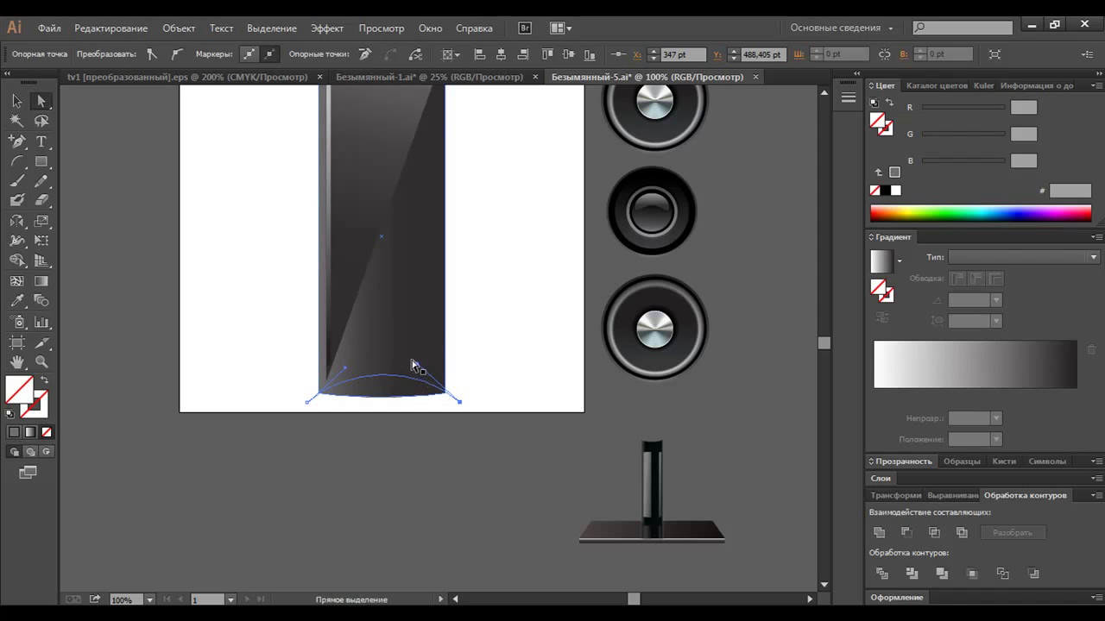
shift+click(404, 347)
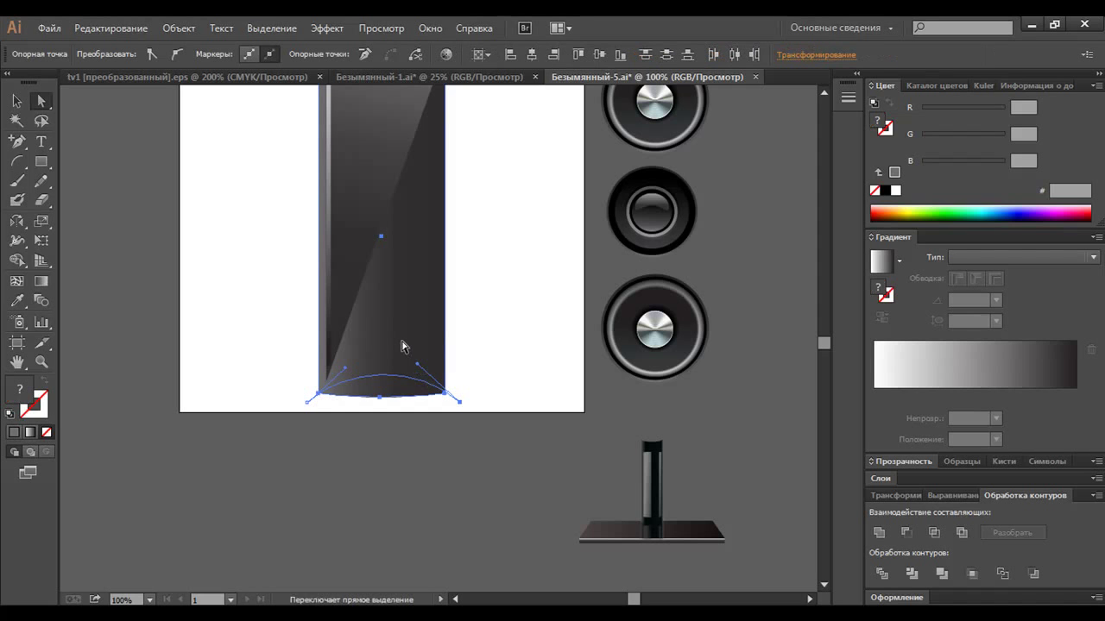
Divide the column along the arc, ungroup the pieces, and delete the grey leftover
click(884, 577)
right_click(427, 353)
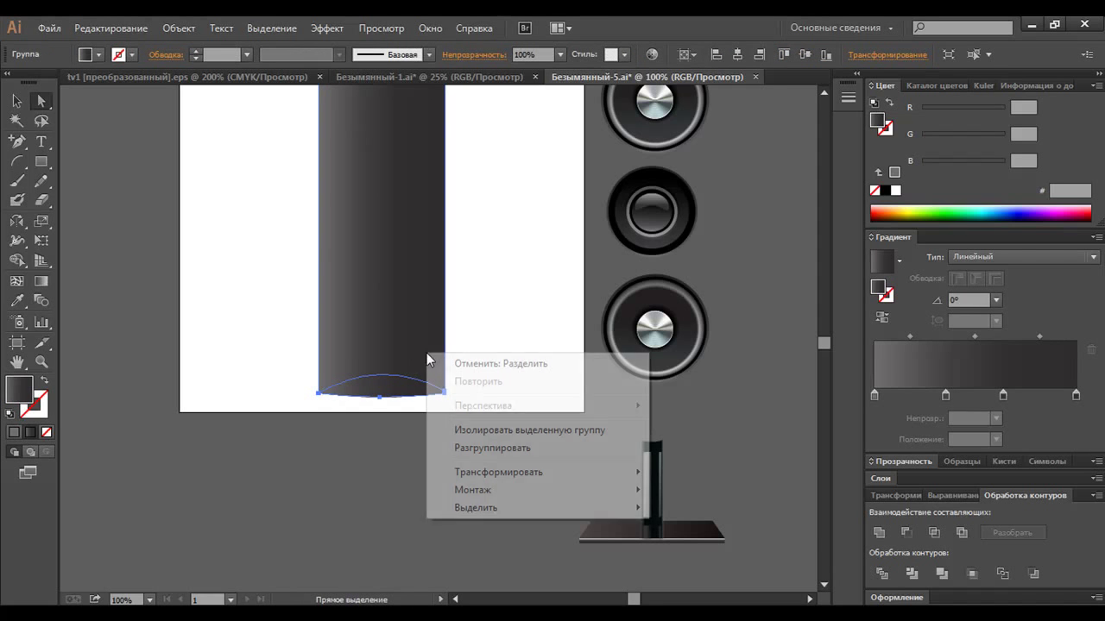
click(500, 448)
click(493, 394)
click(424, 353)
key(Delete)
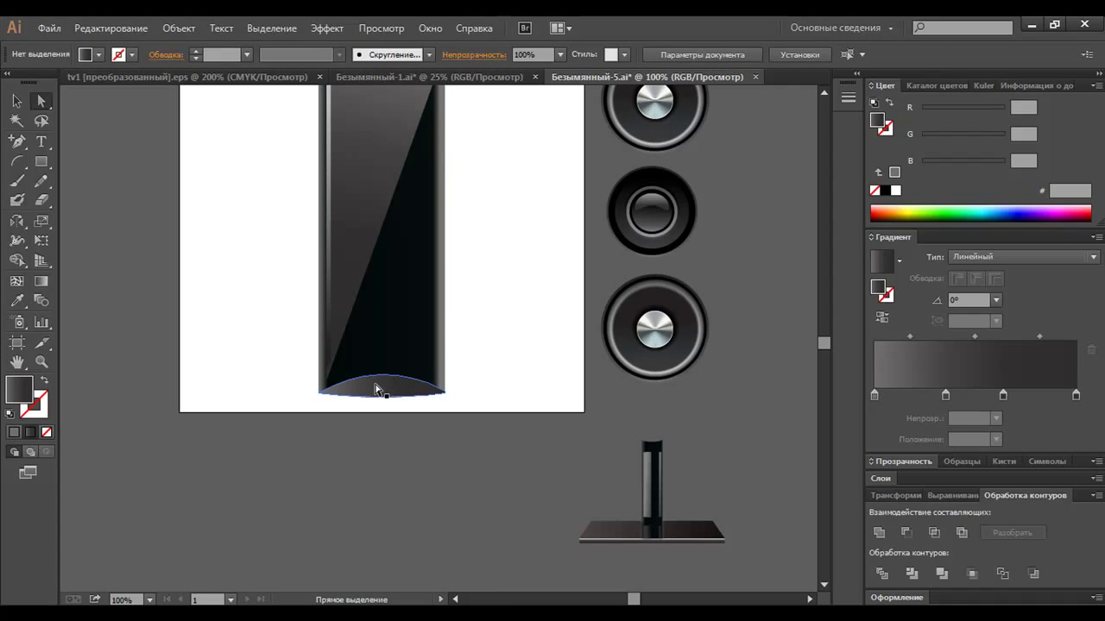
Start widening the lens piece at the base toward about 140.93 pt
click(376, 386)
key(v)
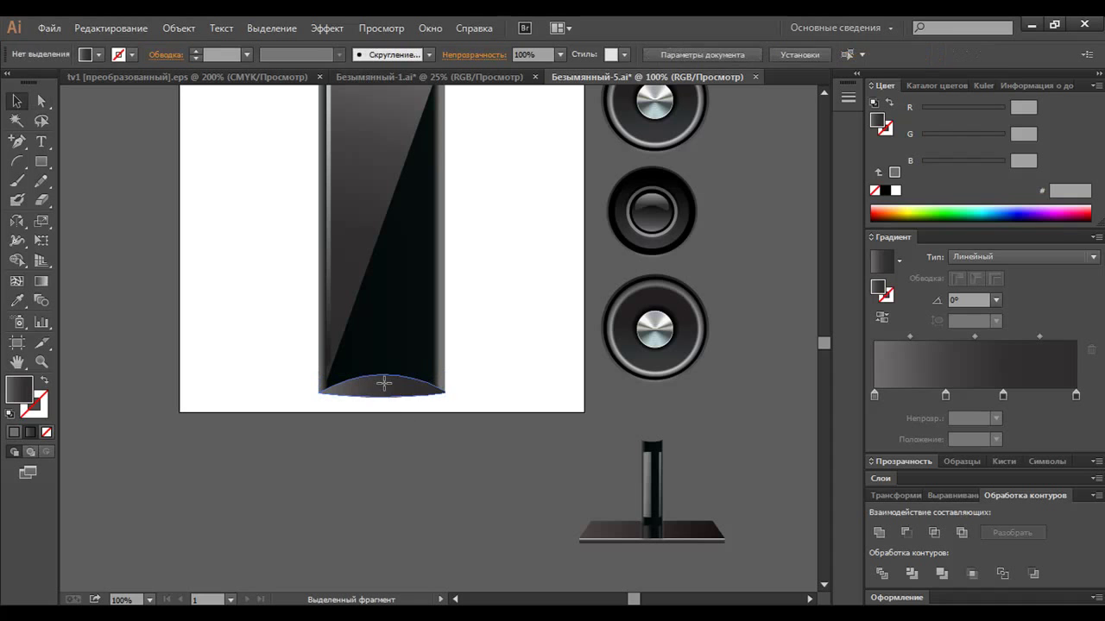
drag(446, 399, 440, 388)
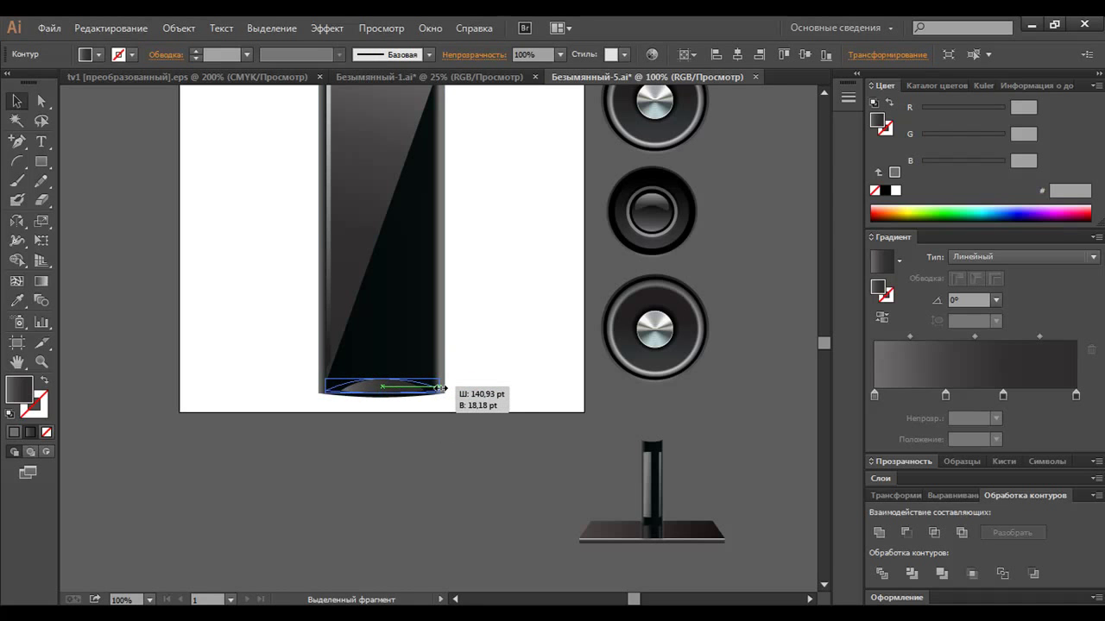
Zoom in on the column's base and shift the lens's gradient horizontally
key(z)
drag(288, 359, 494, 433)
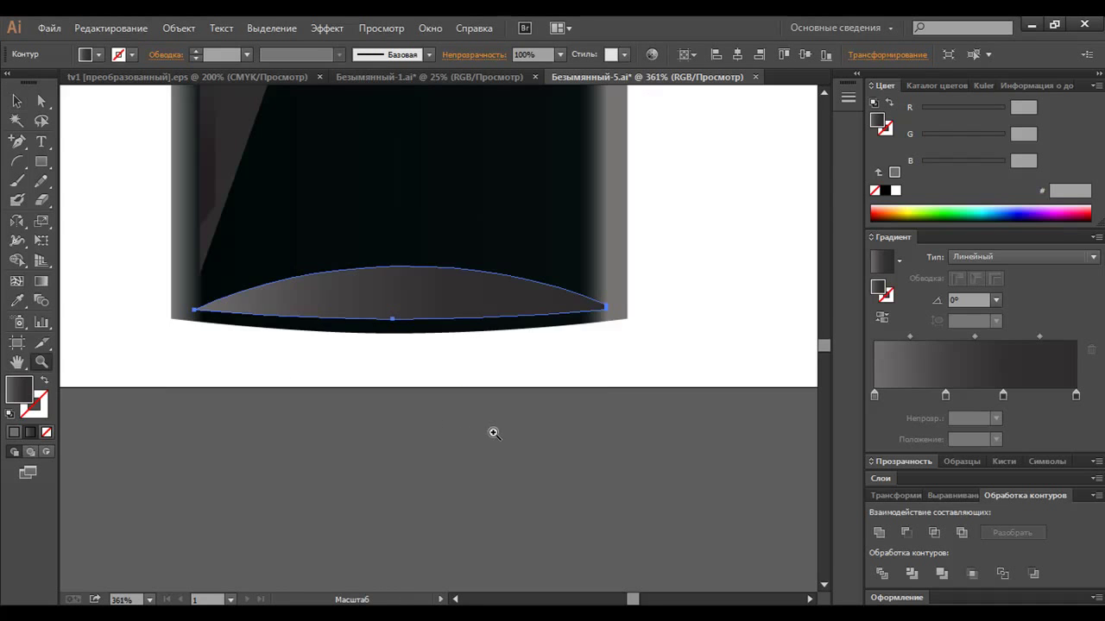
scroll(496, 439, up, 2)
key(v)
click(424, 382)
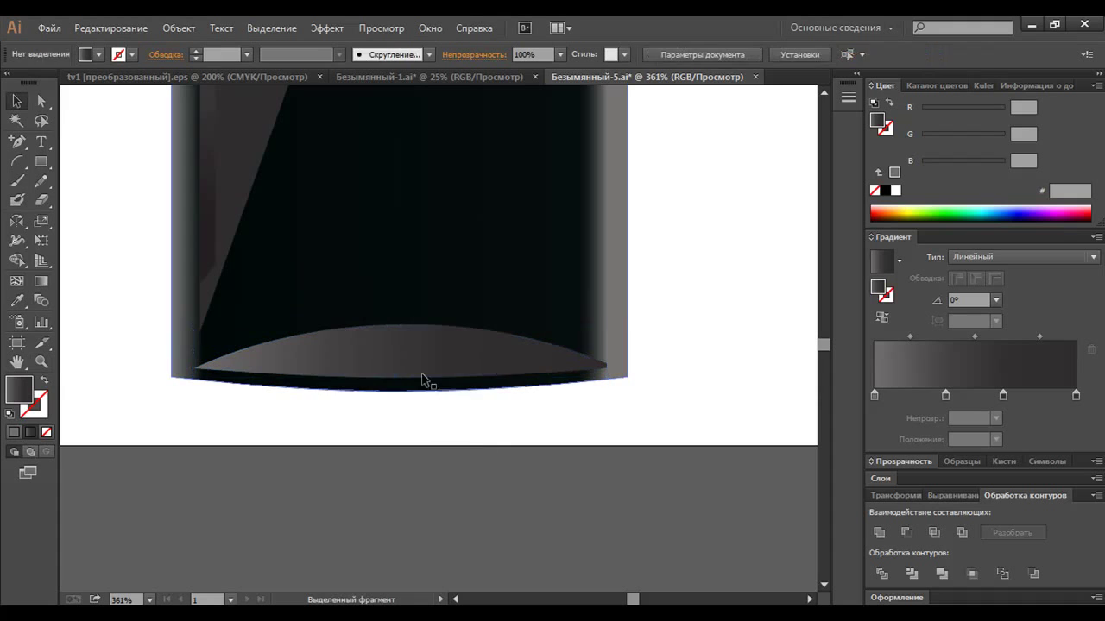
click(40, 281)
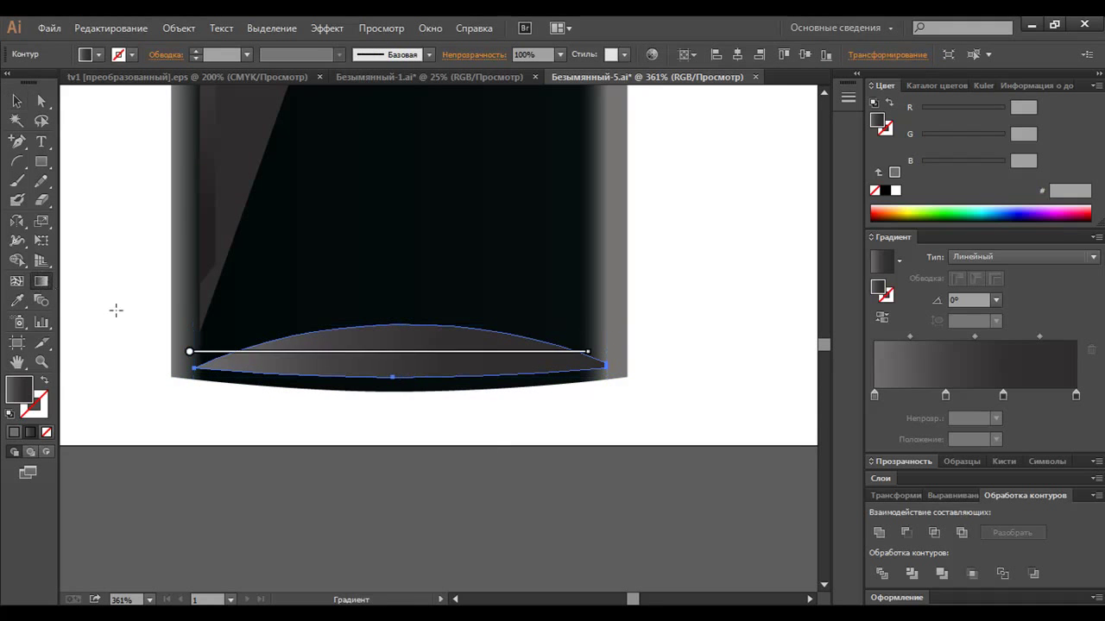
drag(586, 353, 559, 352)
drag(189, 353, 219, 351)
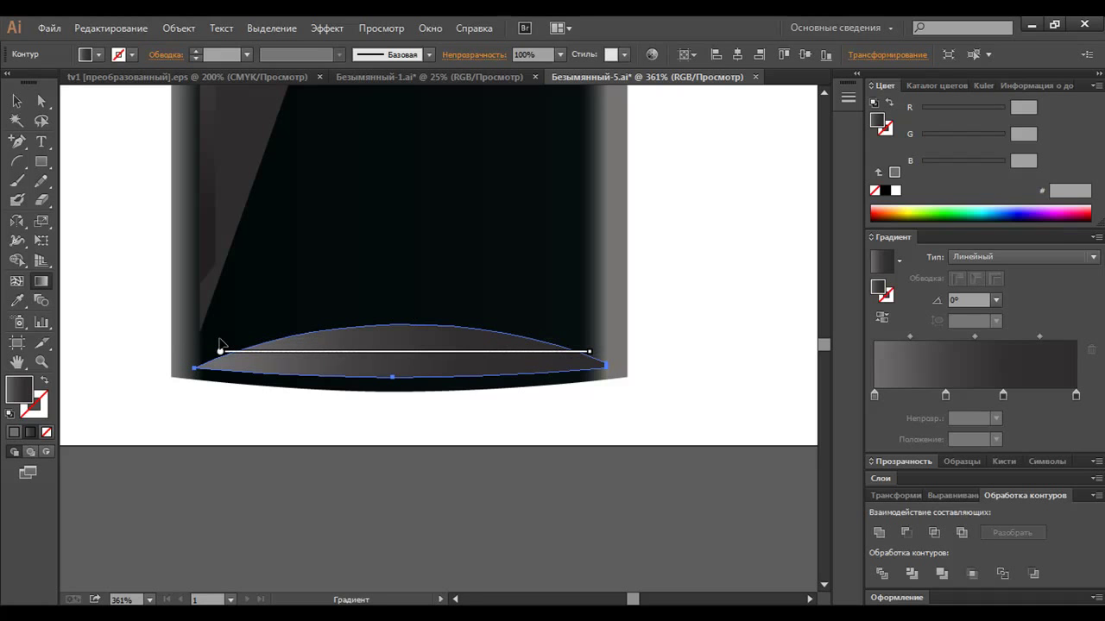
key(c)
Run the lens gradient vertically at -90° and reverse its colour direction
key(v)
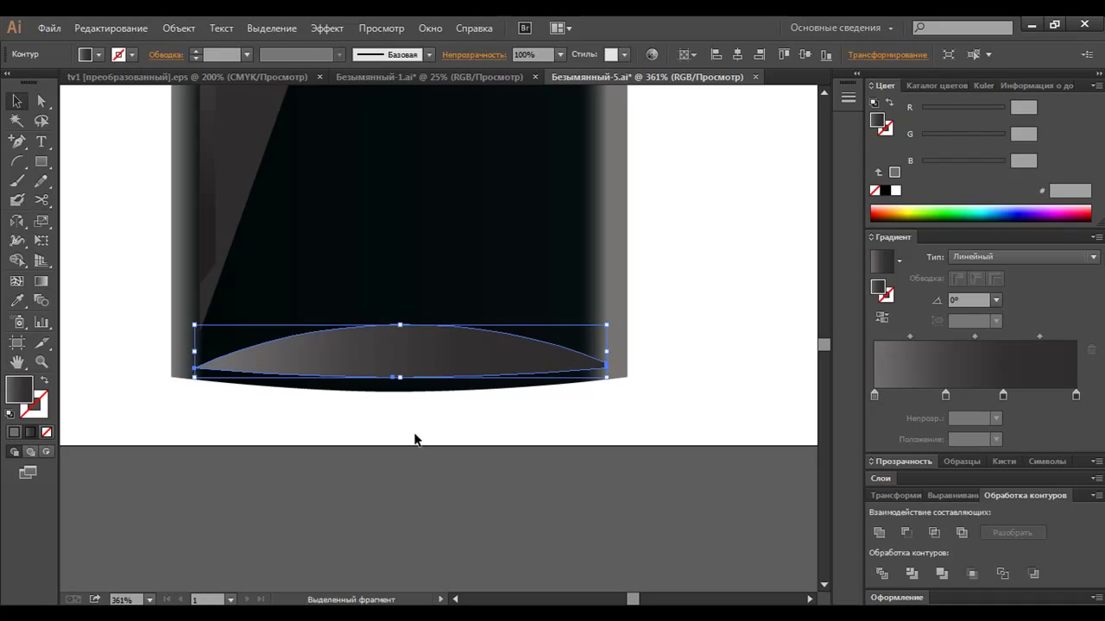
click(40, 281)
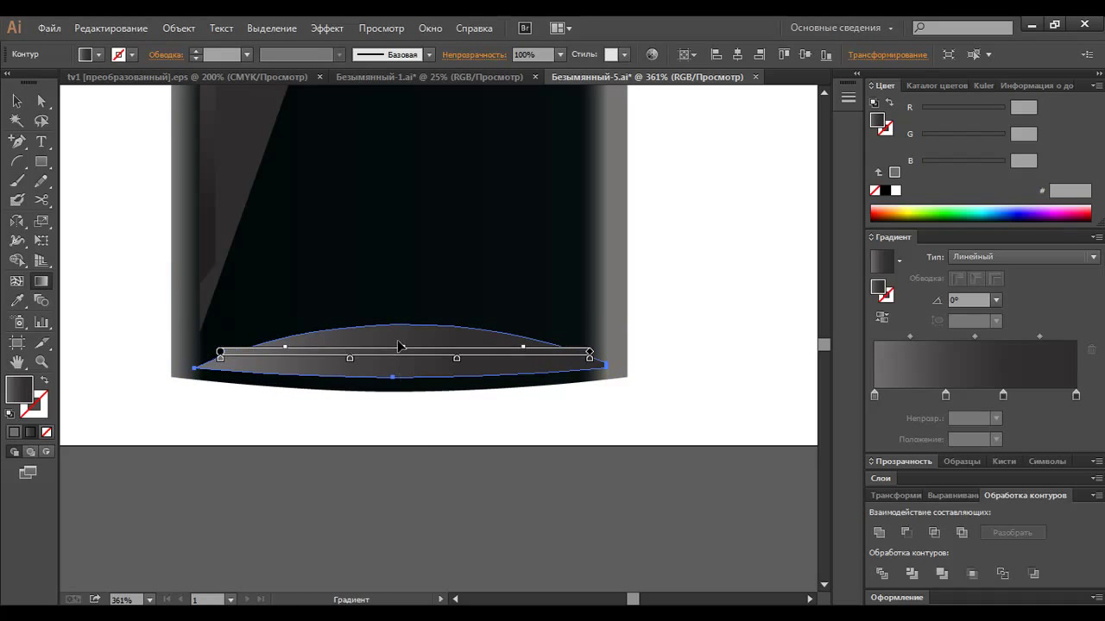
drag(397, 314, 398, 389)
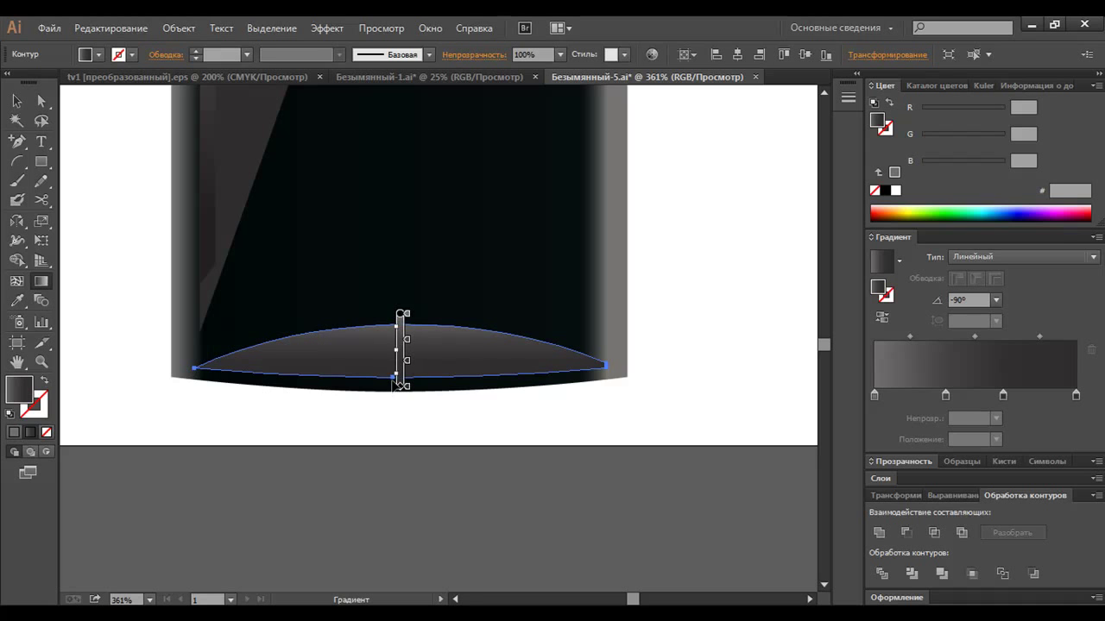
click(886, 318)
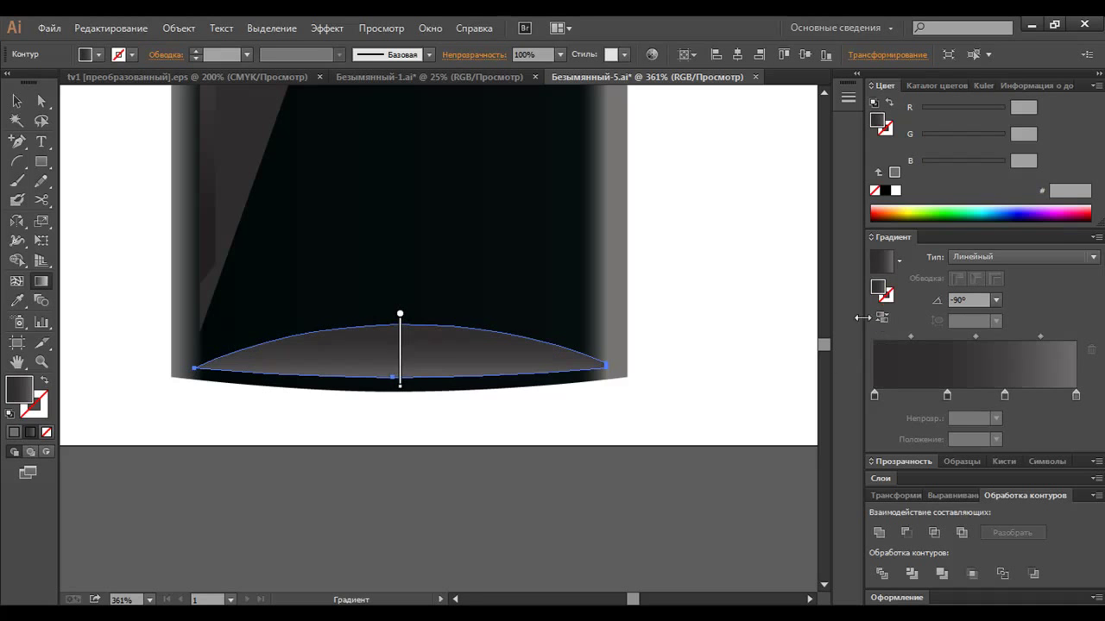
drag(404, 358, 403, 353)
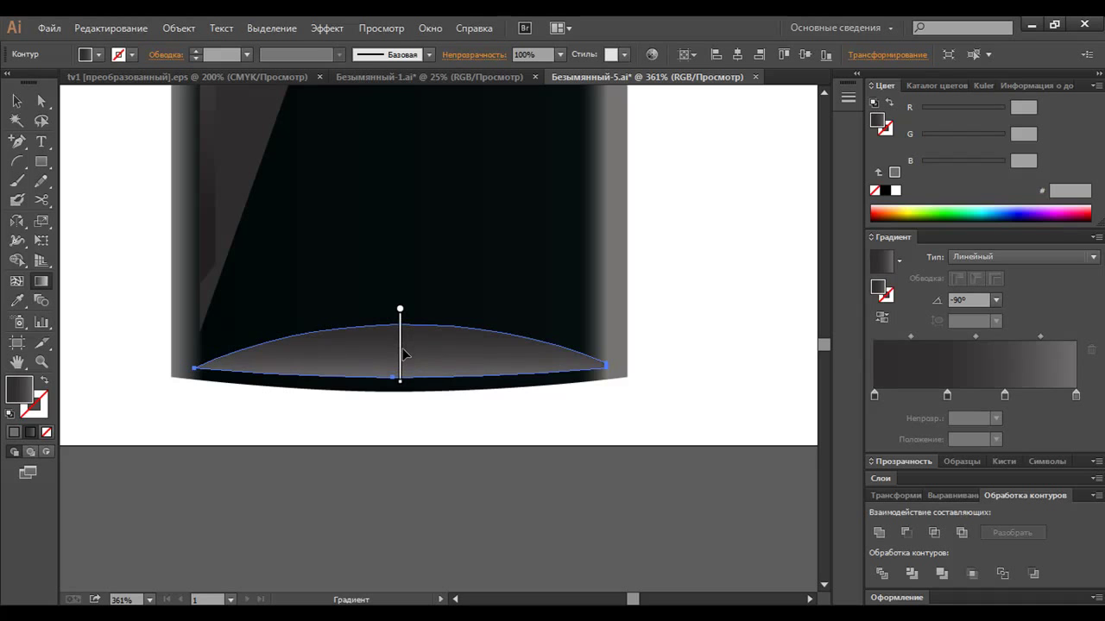
key(v)
click(413, 448)
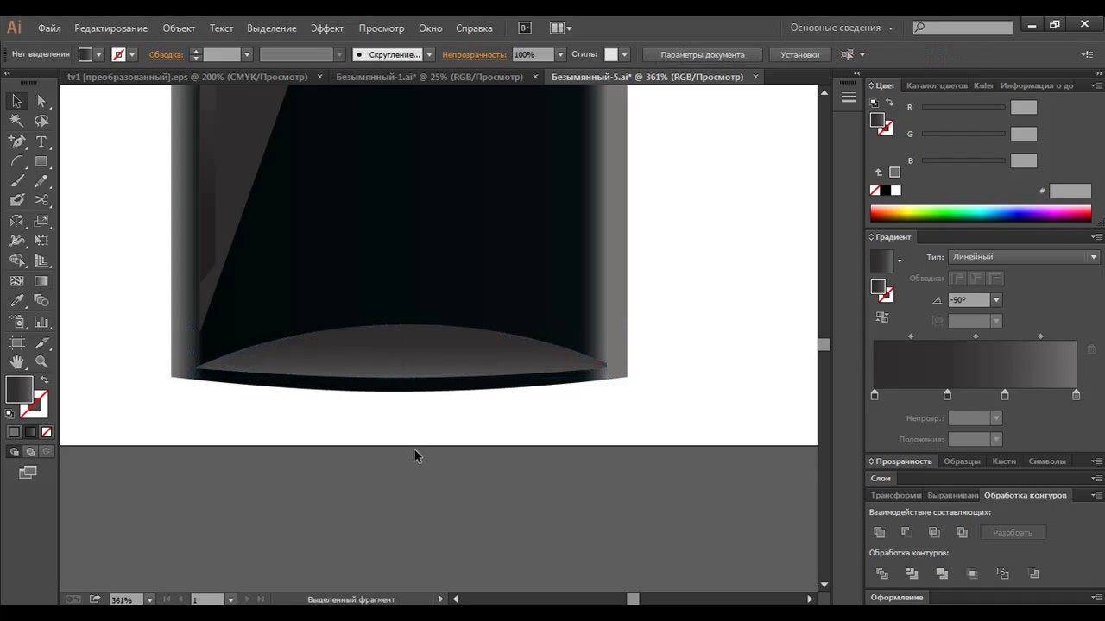
key(ctrl+minus)
key(ctrl+minus)
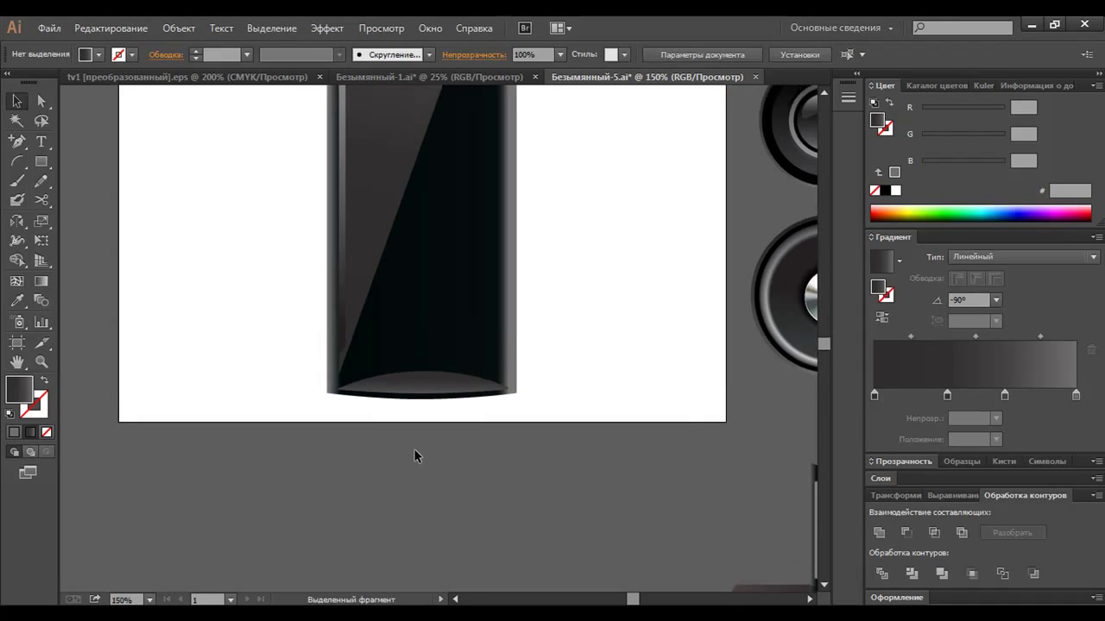
scroll(414, 448, up, 2)
key(ctrl+plus)
click(439, 448)
Delete the lens's top anchor and pull the handle to flatten its upper curve
key(ctrl+plus)
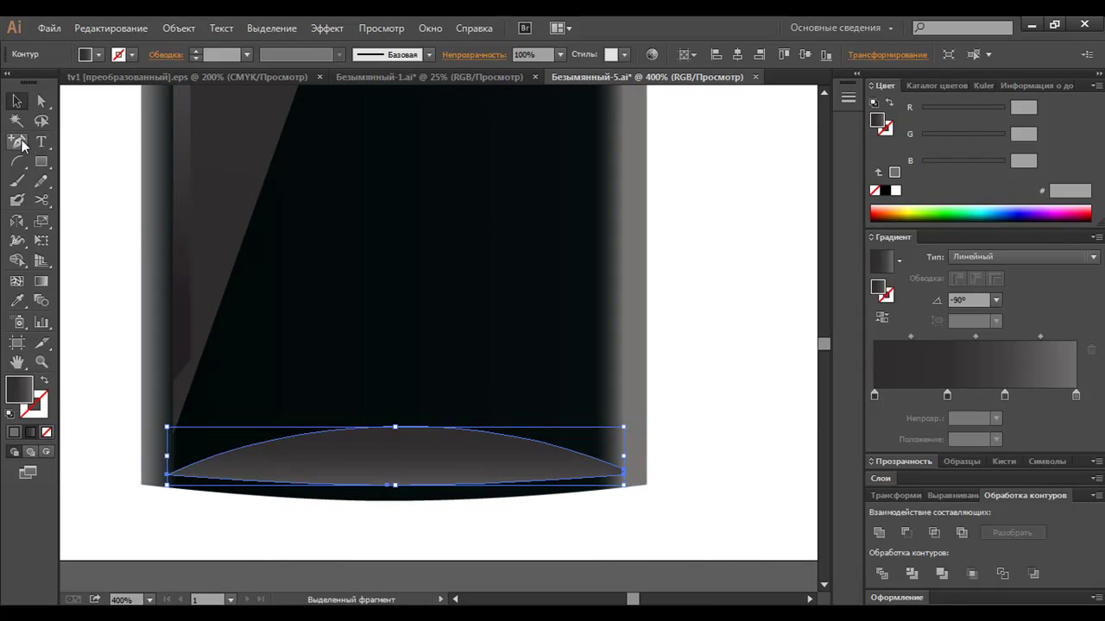
drag(17, 141, 52, 151)
click(65, 142)
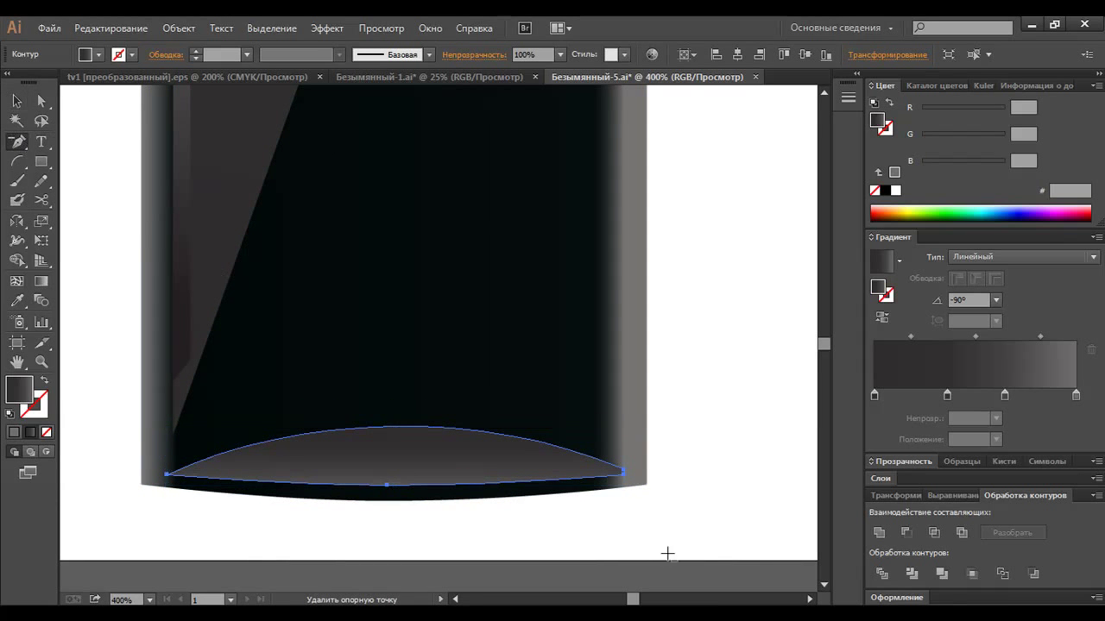
click(623, 470)
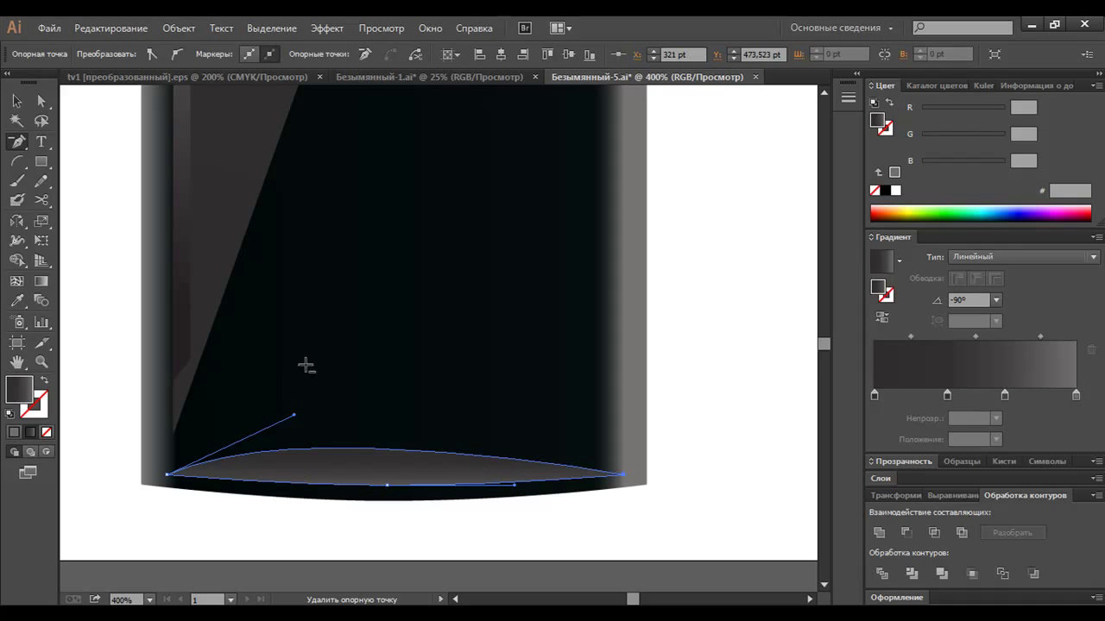
key(v)
drag(296, 419, 394, 413)
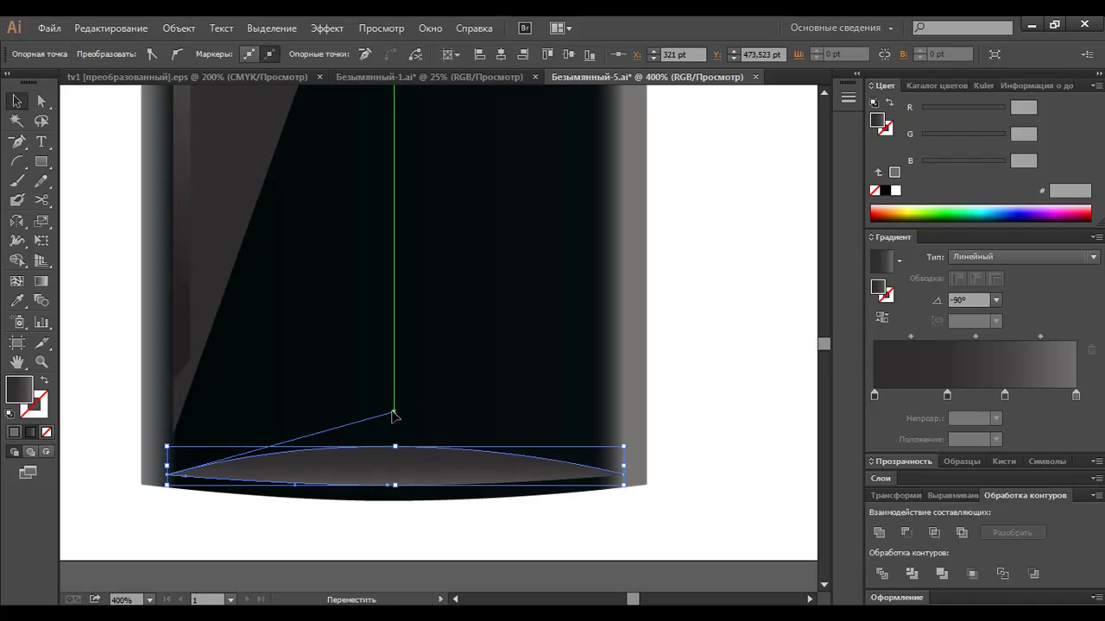
click(396, 542)
Zoom out to show the whole speaker artboard
key(ctrl+minus)
key(ctrl+minus)
key(ctrl+minus)
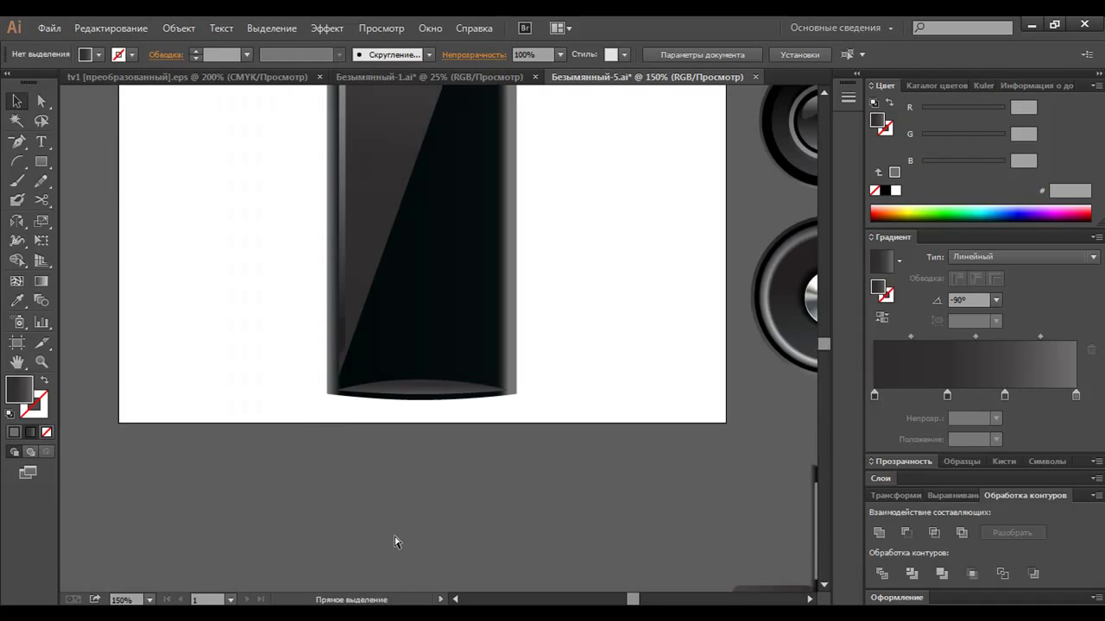
key(ctrl+minus)
key(ctrl+minus)
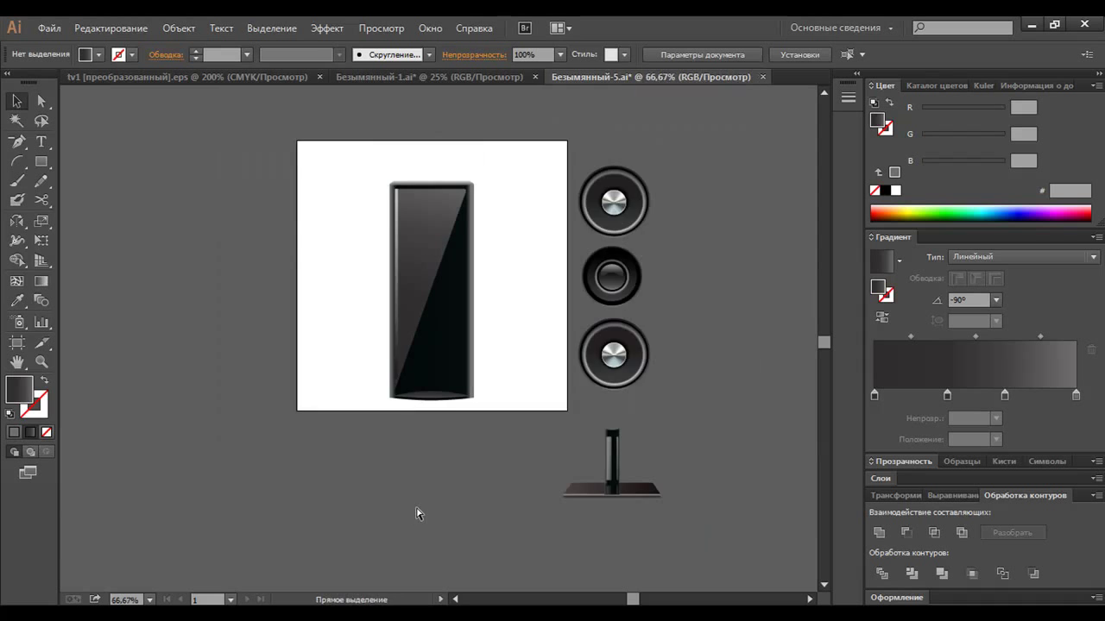
Group the cabinet parts, scale the cabinet down, and move it up
key(ctrl+plus)
key(ctrl+minus)
drag(364, 174, 490, 423)
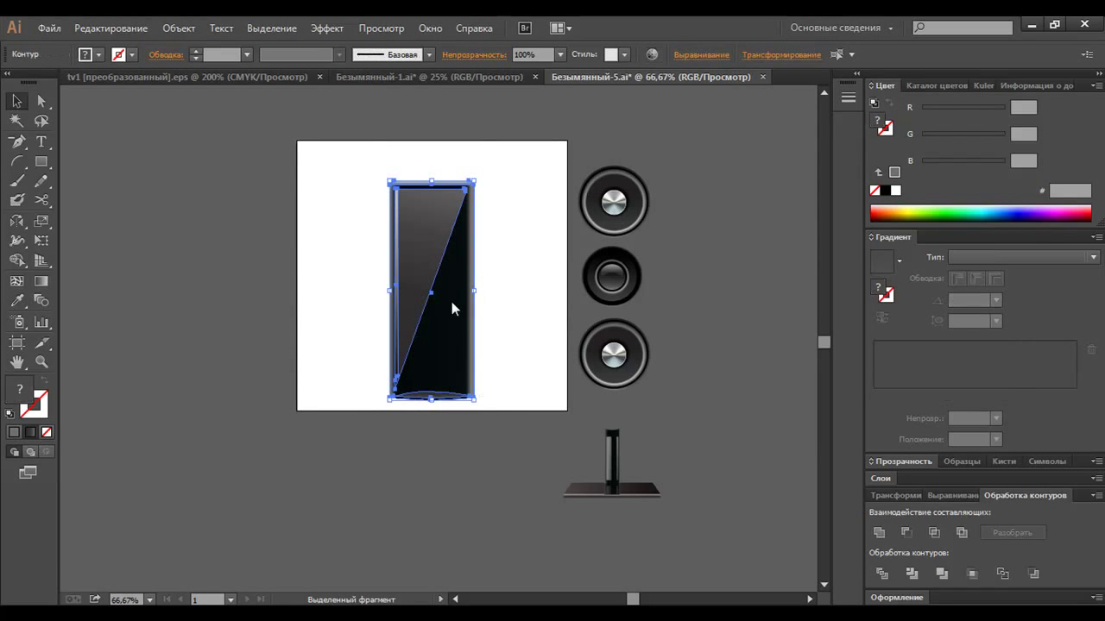
right_click(451, 301)
click(512, 379)
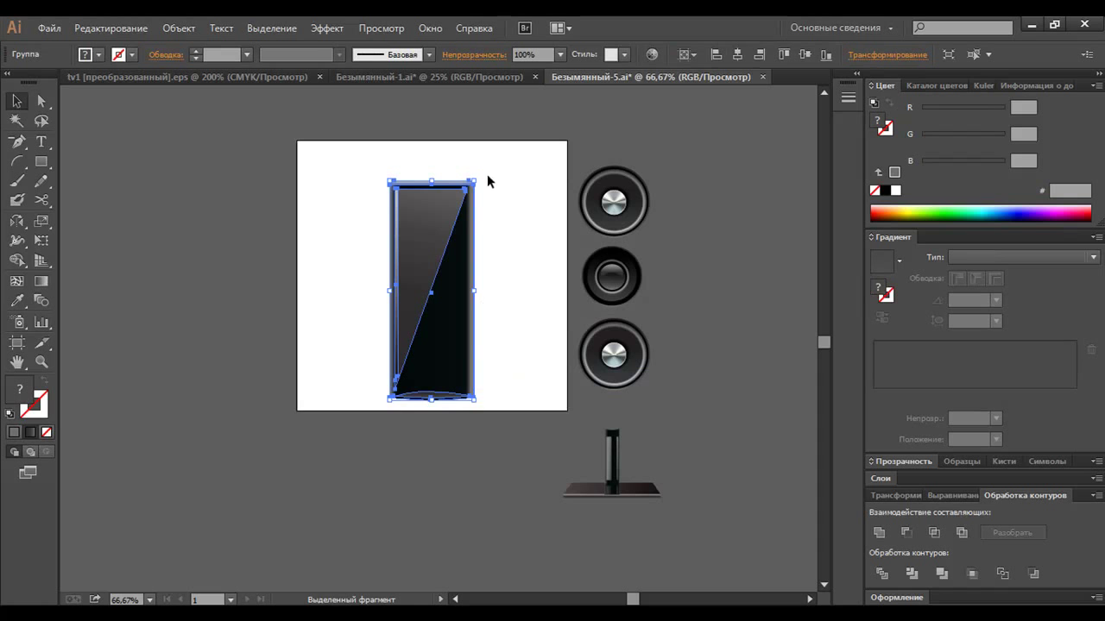
drag(473, 178, 480, 217)
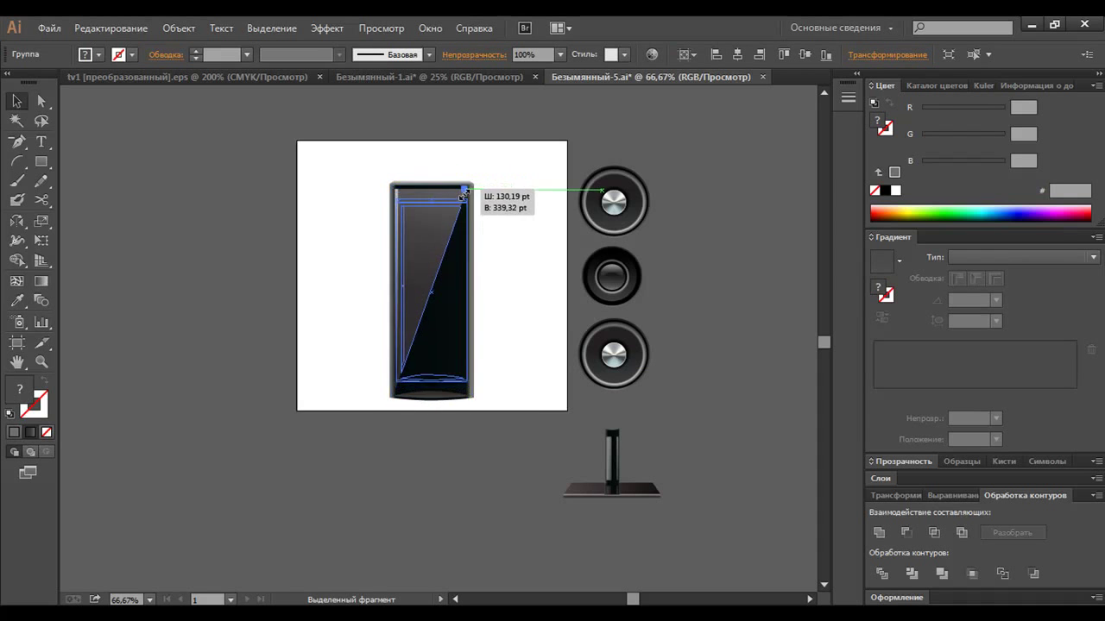
click(481, 216)
drag(439, 246, 439, 214)
click(501, 215)
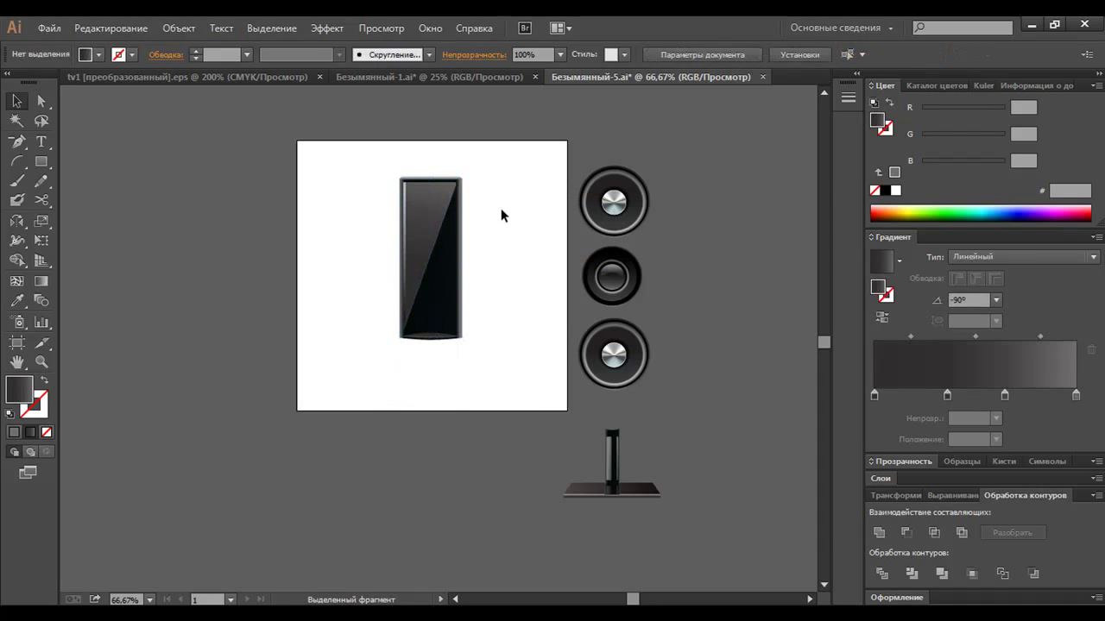
Place the stand under the cabinet, send it to back, and centre the cabinet
drag(623, 483, 434, 369)
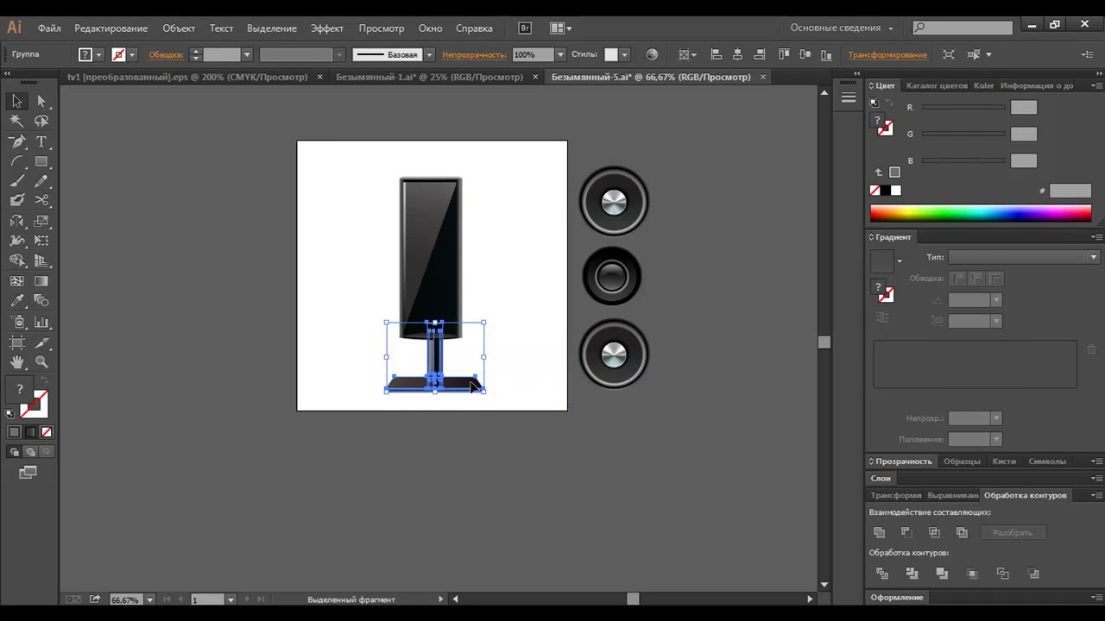
right_click(472, 385)
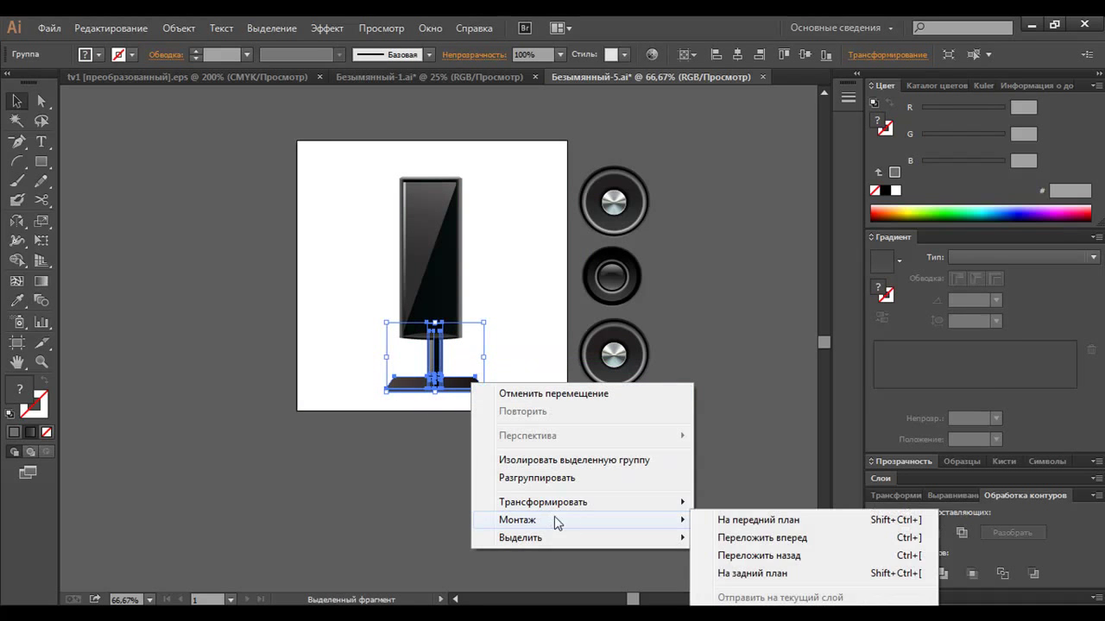
click(751, 573)
click(544, 472)
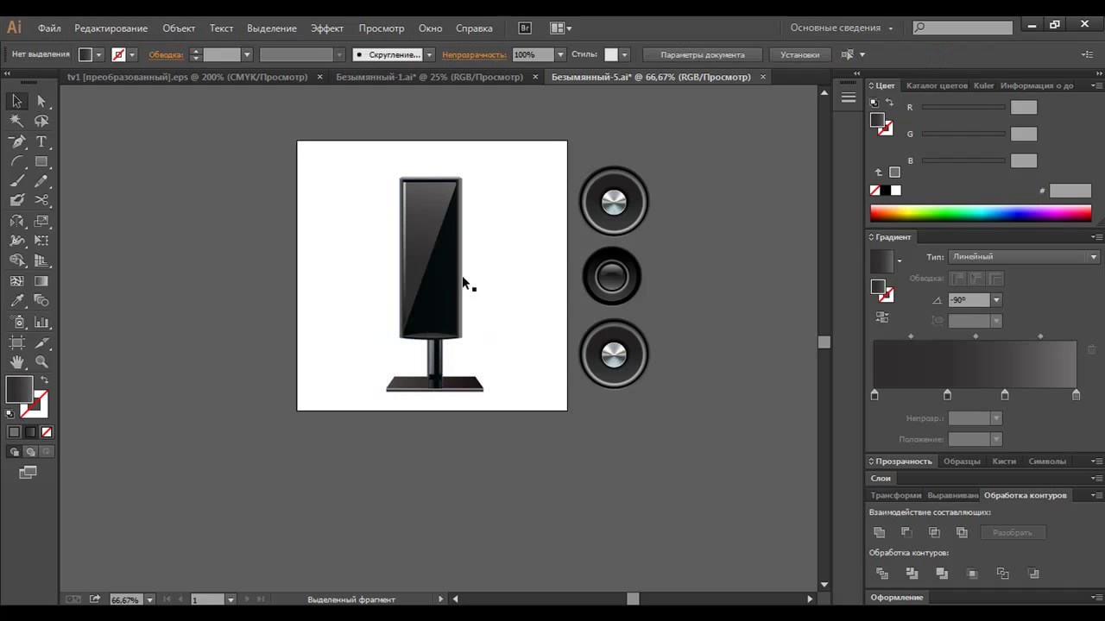
drag(447, 271, 450, 271)
Shrink the loose driver and tweeter, then delete the extra top driver
click(516, 293)
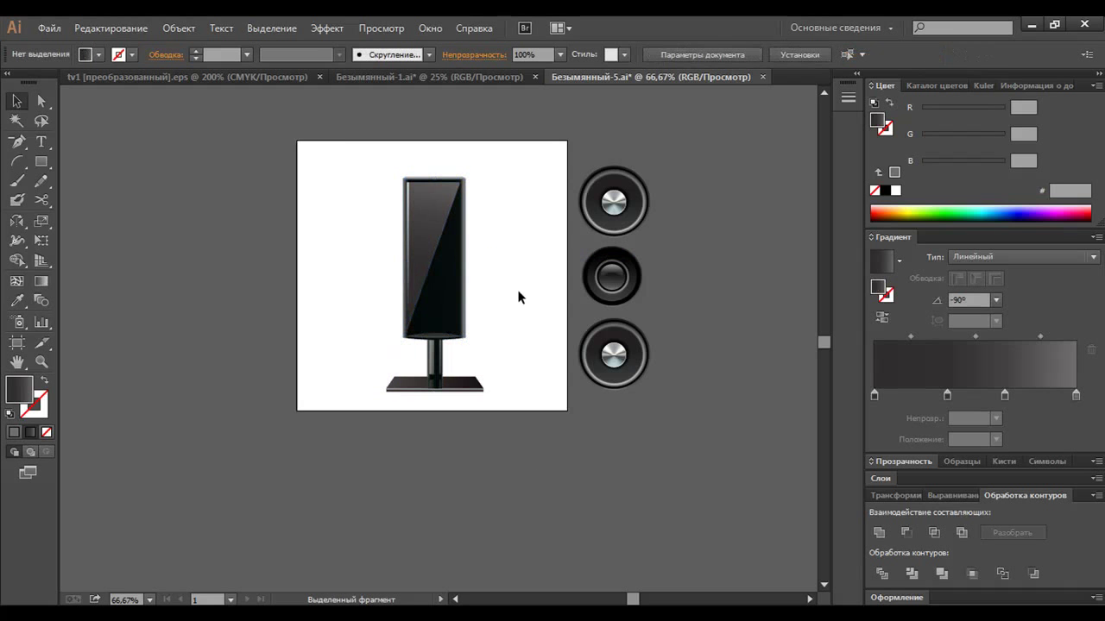
mouse_move(632, 185)
mouse_down()
mouse_move(537, 186)
mouse_move(550, 177)
mouse_up()
drag(573, 339, 522, 304)
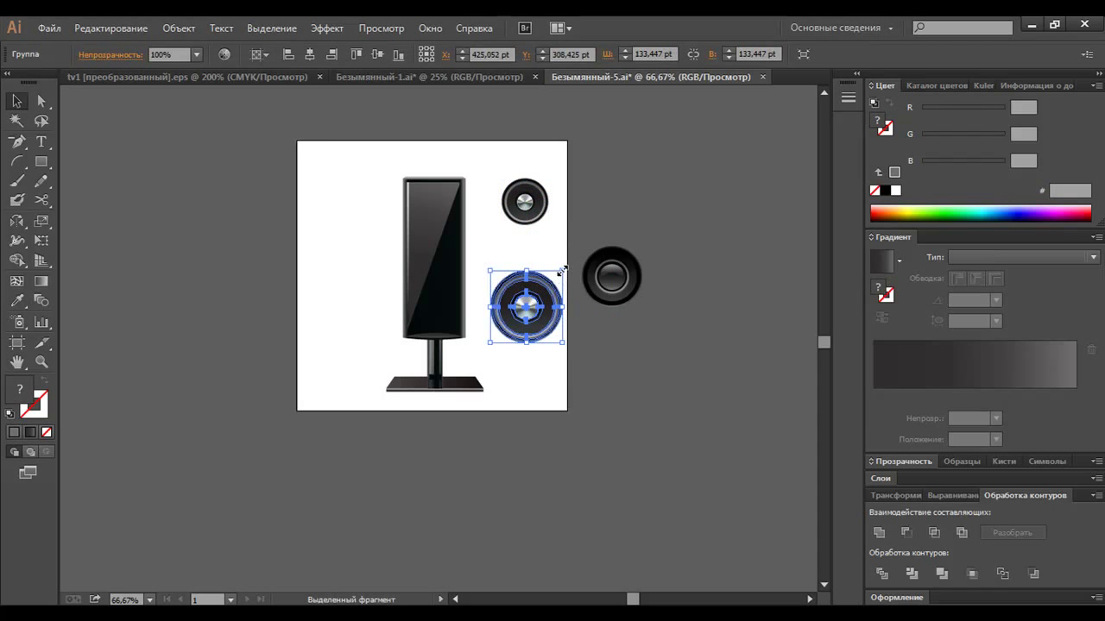
click(637, 264)
mouse_move(642, 247)
mouse_down()
mouse_move(611, 275)
mouse_move(524, 254)
mouse_up()
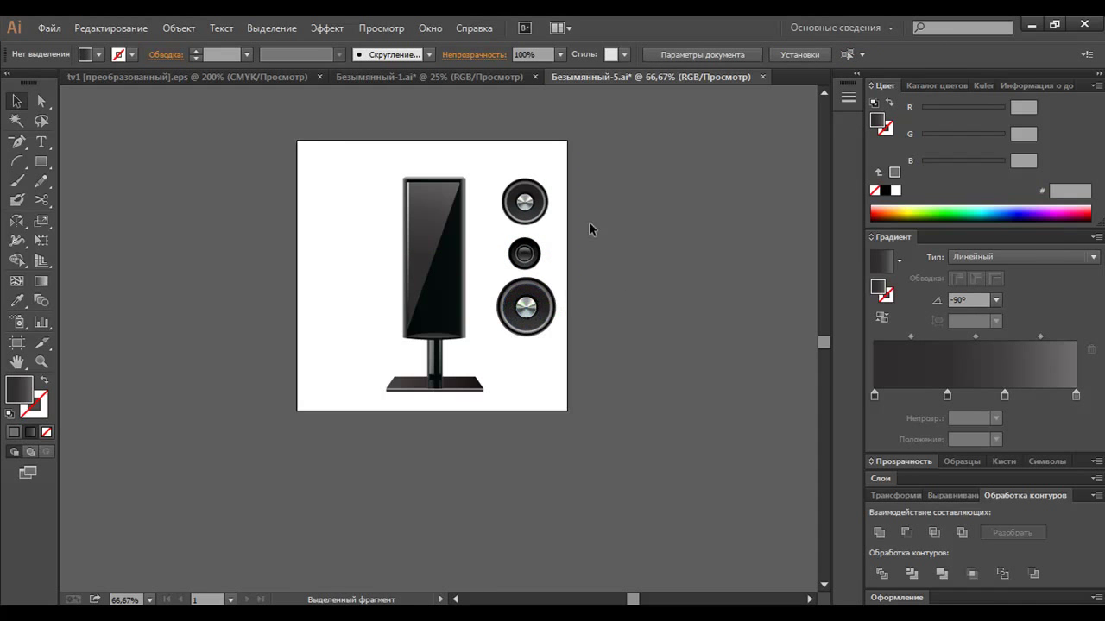
click(525, 201)
key(Delete)
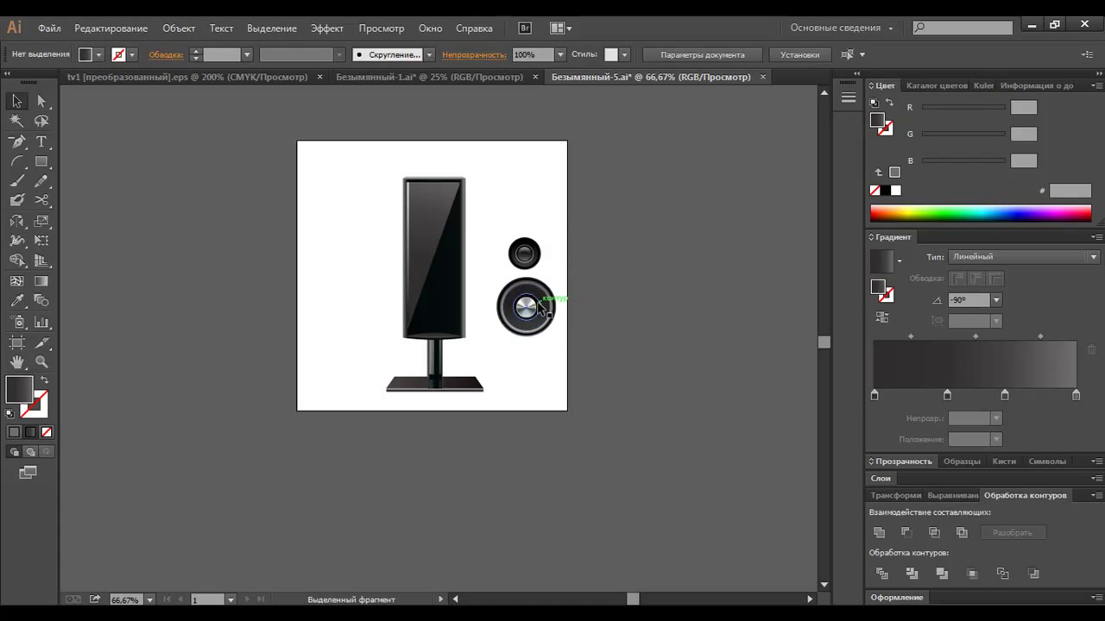
Copy the large driver onto the cabinet top and scale it to about 83.98 pt
click(532, 306)
click(530, 272)
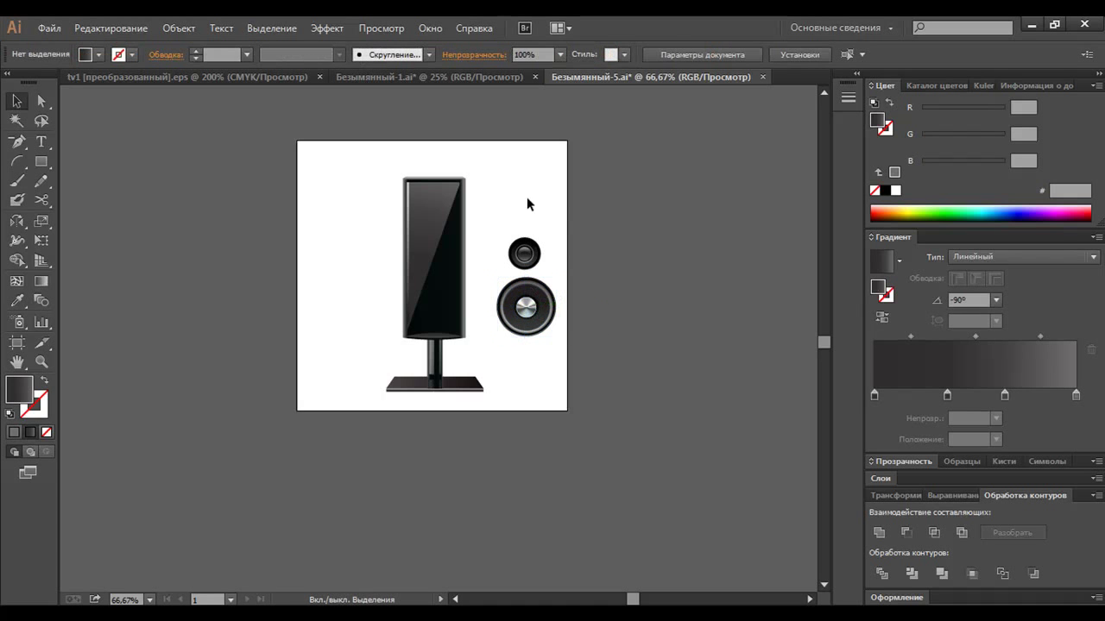
click(525, 304)
drag(526, 304, 433, 216)
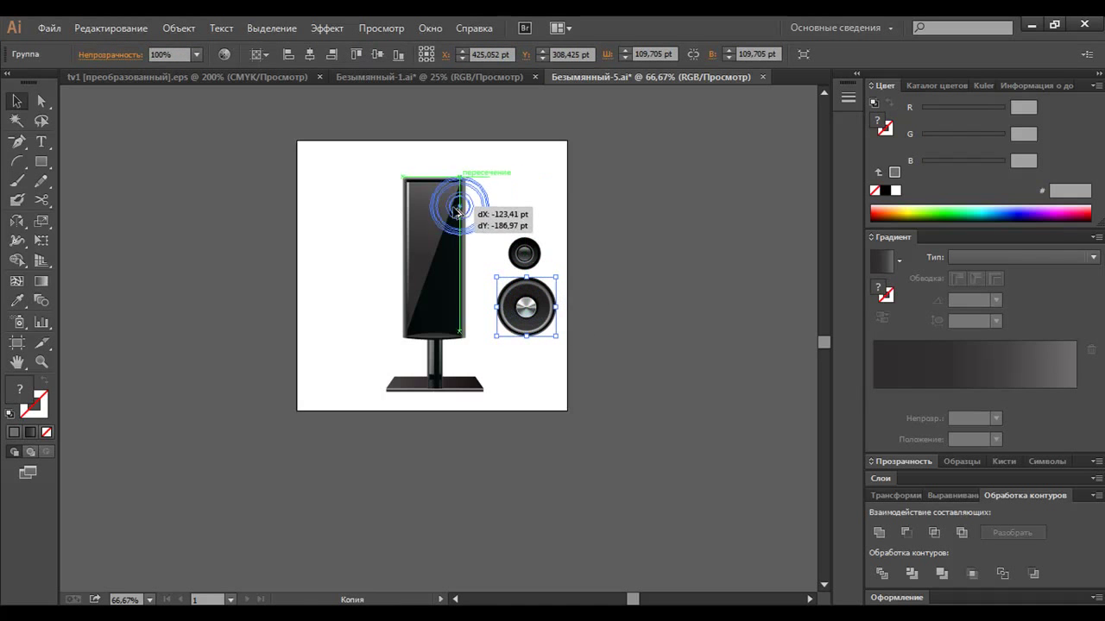
drag(464, 187, 457, 187)
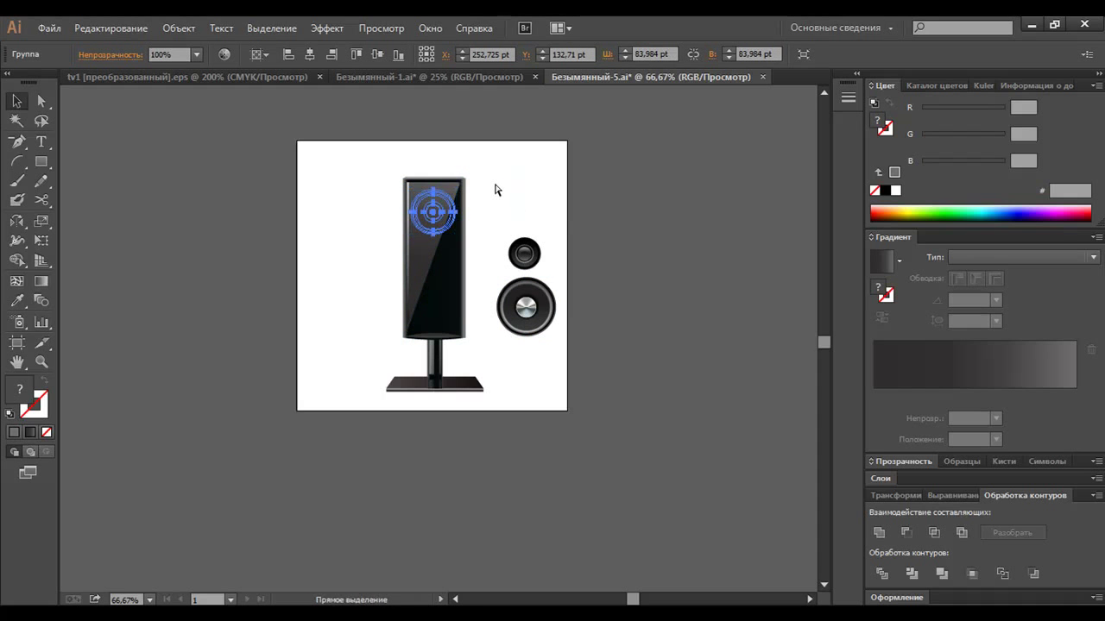
click(494, 189)
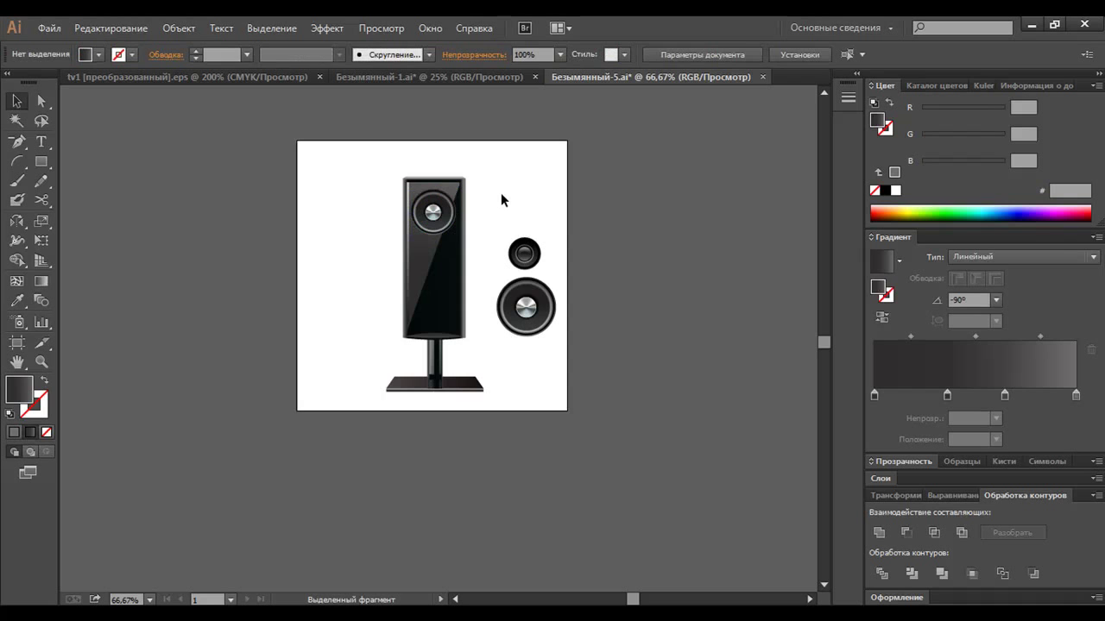
drag(435, 211, 438, 212)
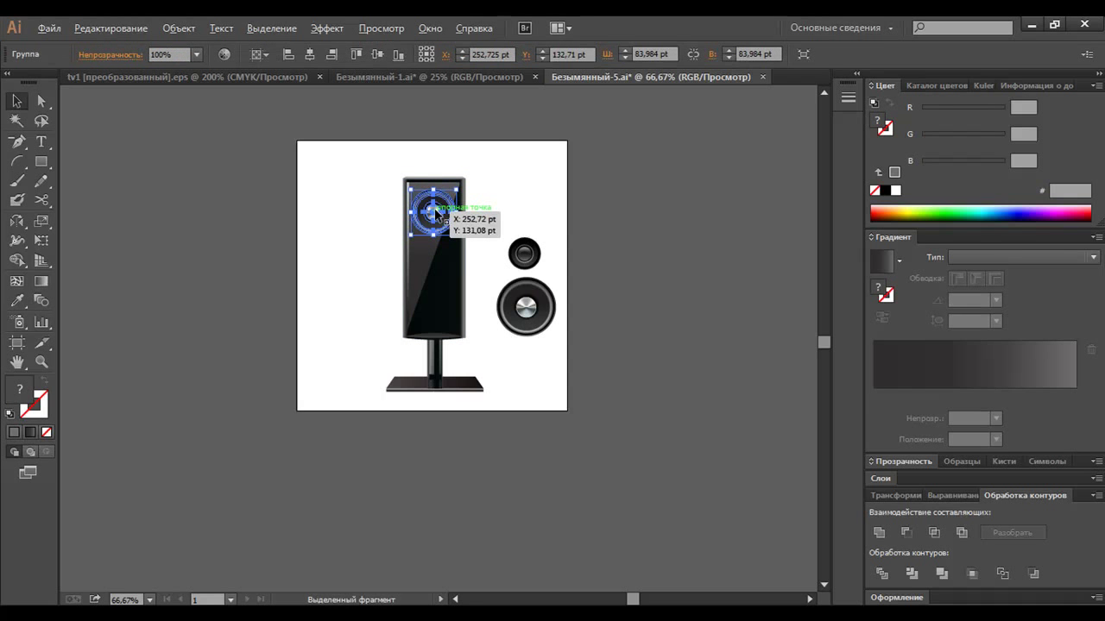
Copy the top driver straight down to the cabinet's bottom and move the tweeter to the middle
key(ctrl+shift+a)
drag(436, 212, 430, 312)
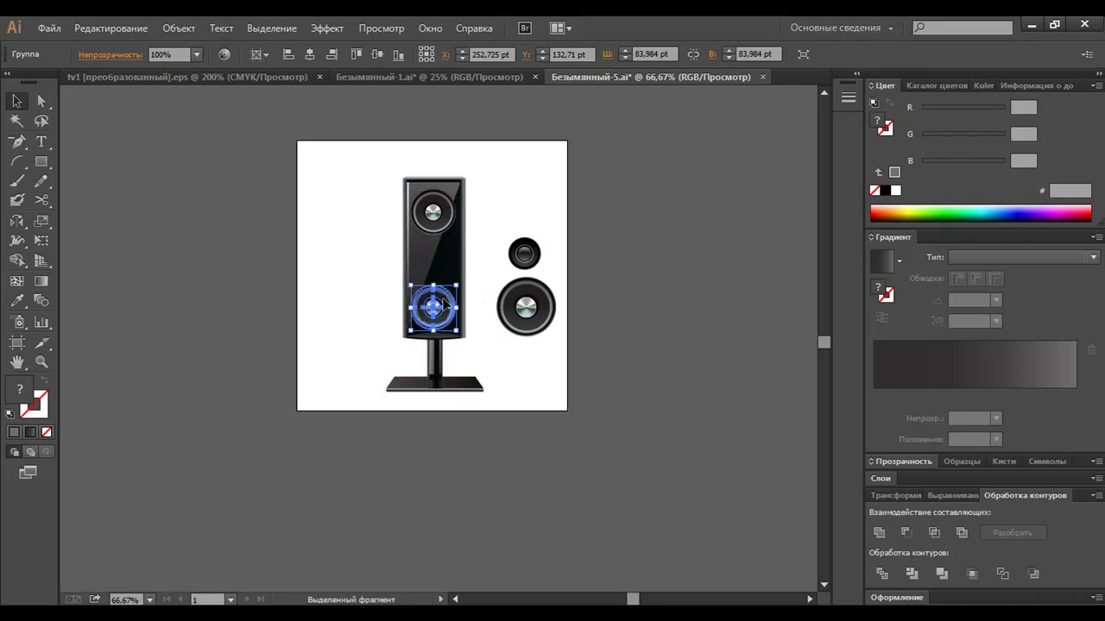
click(525, 253)
drag(527, 256, 433, 259)
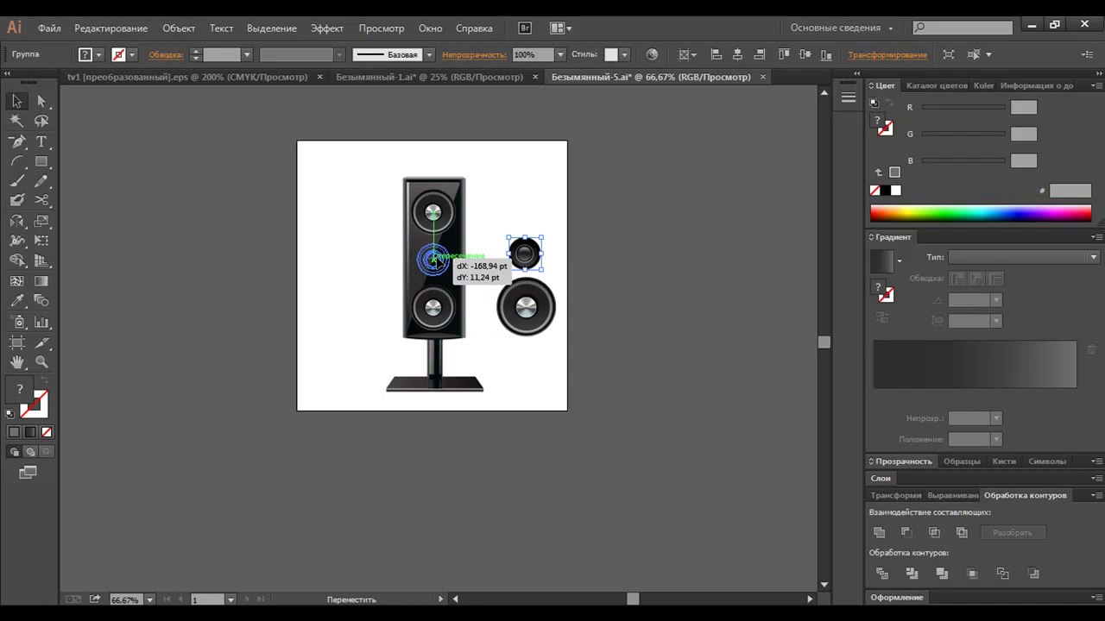
drag(433, 259, 434, 259)
click(479, 250)
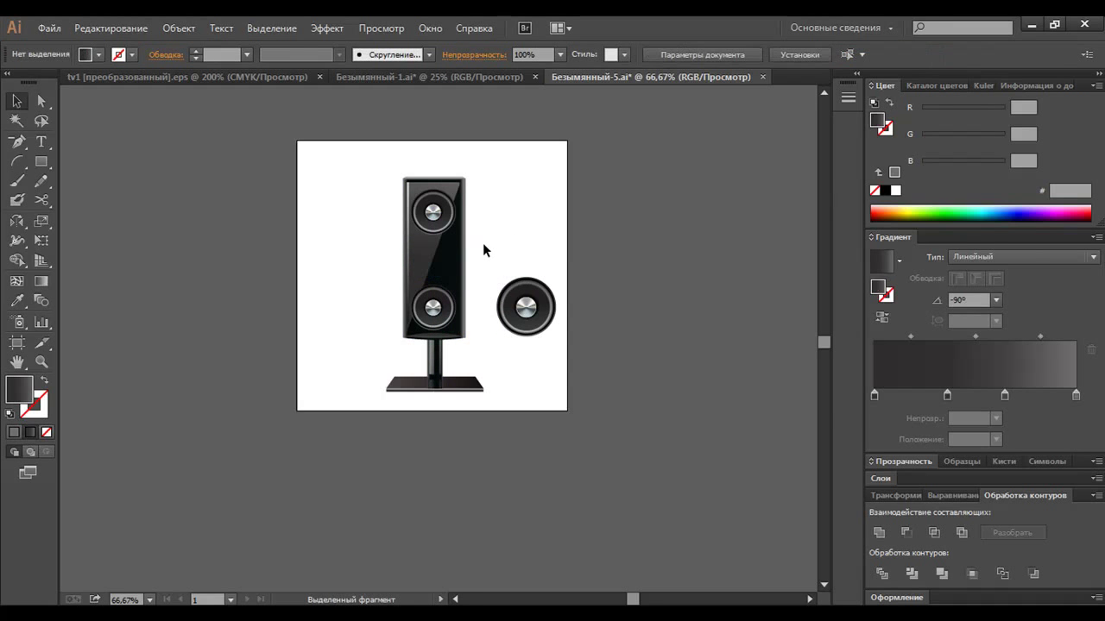
Centre a tweeter copy between the two drivers and delete the leftover loose speaker
key(ctrl+f)
drag(527, 256, 434, 264)
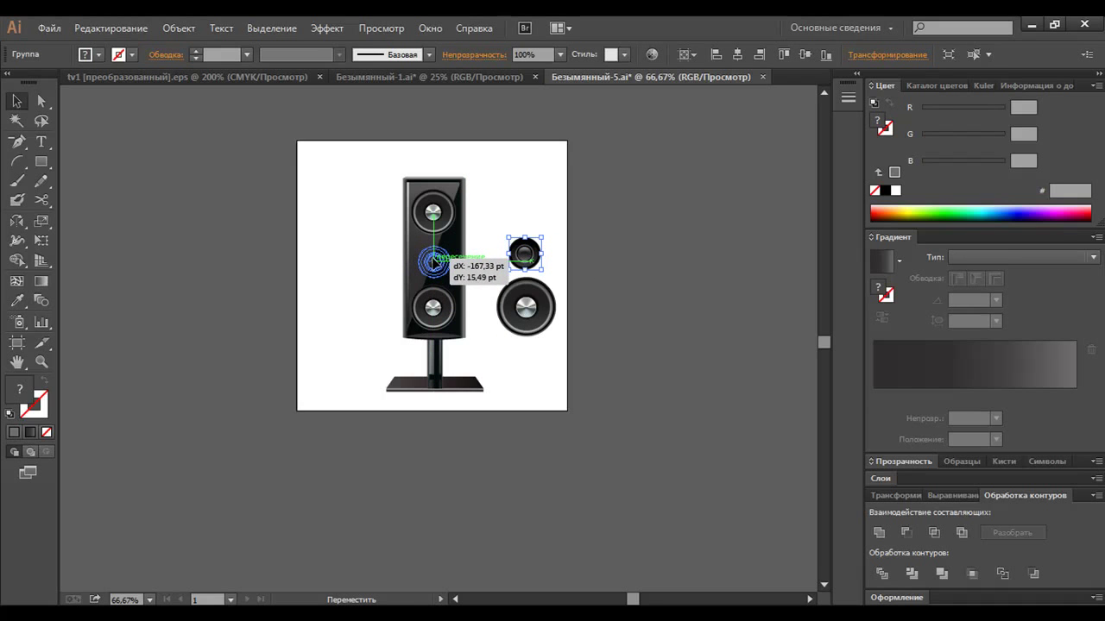
drag(434, 263, 434, 264)
key(ctrl)
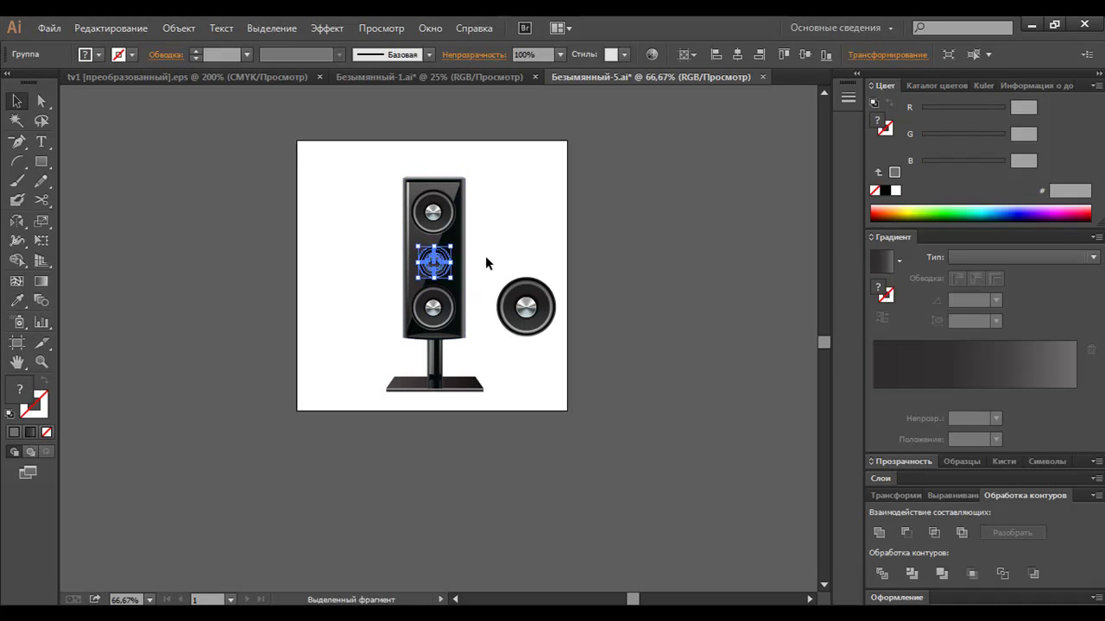
key(Up)
key(Up)
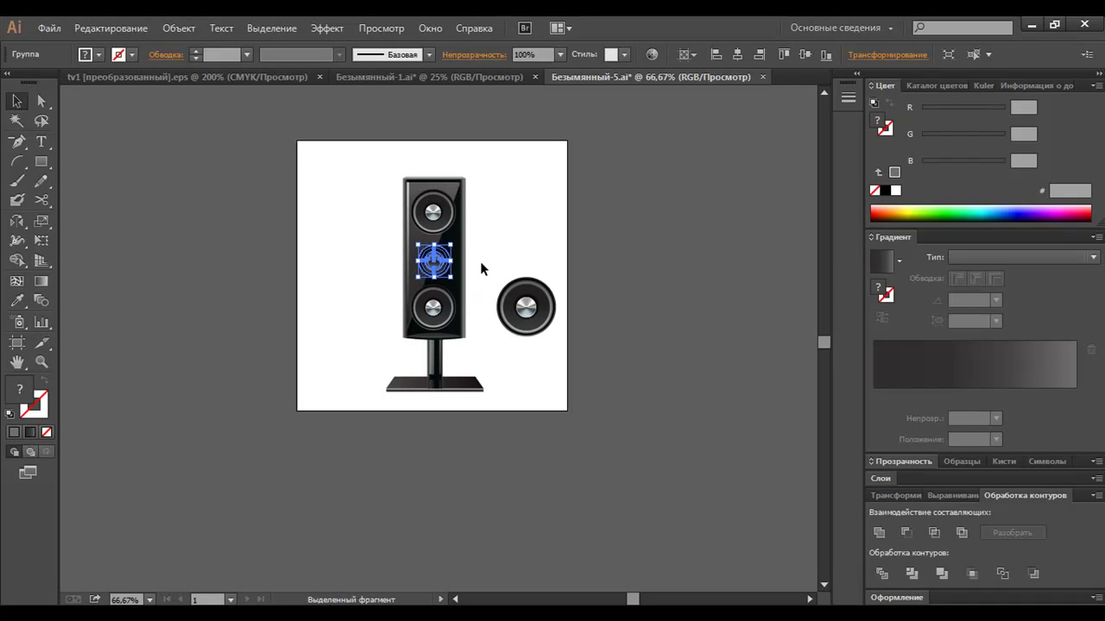
drag(494, 249, 532, 338)
key(Delete)
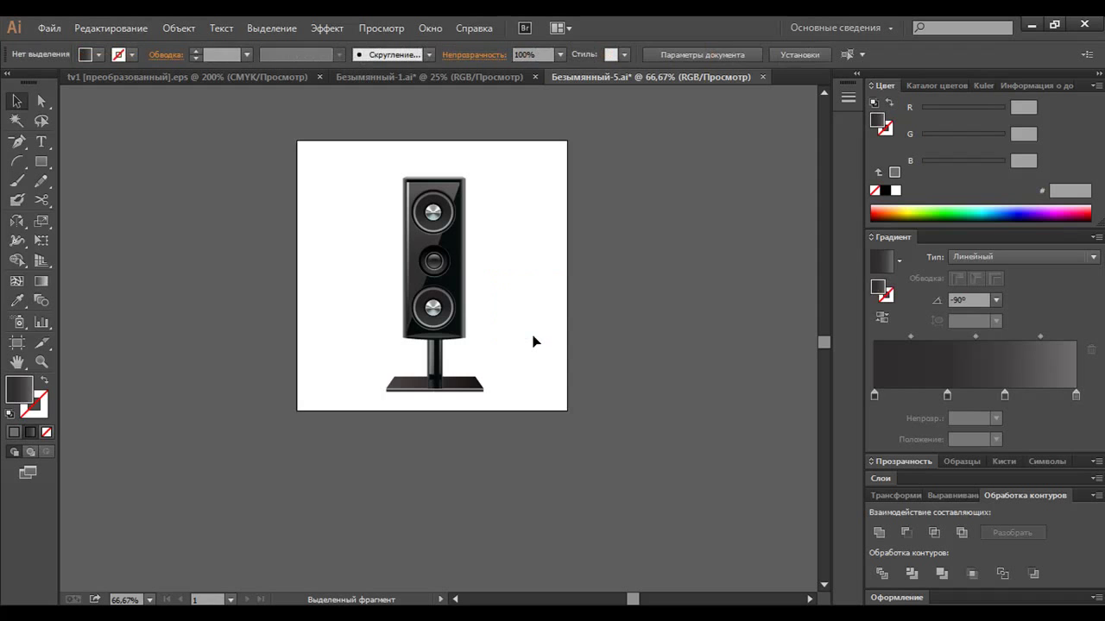
Select the pedestal stand and narrow its base to match the cabinet's width
drag(344, 167, 522, 411)
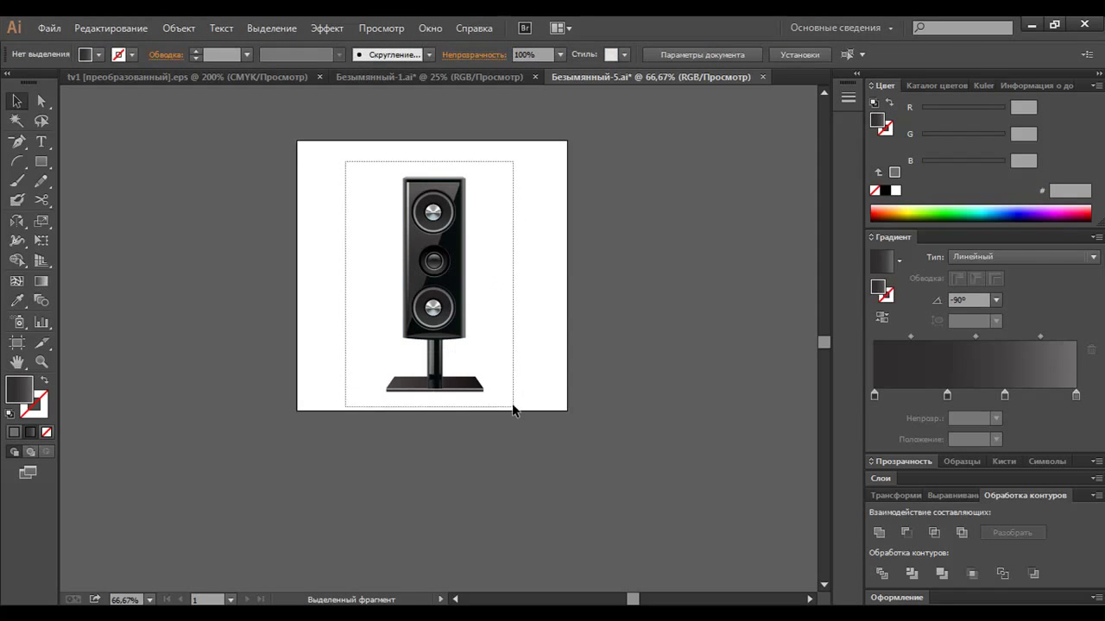
click(532, 379)
mouse_move(389, 358)
mouse_down()
mouse_move(471, 402)
mouse_move(476, 377)
mouse_up()
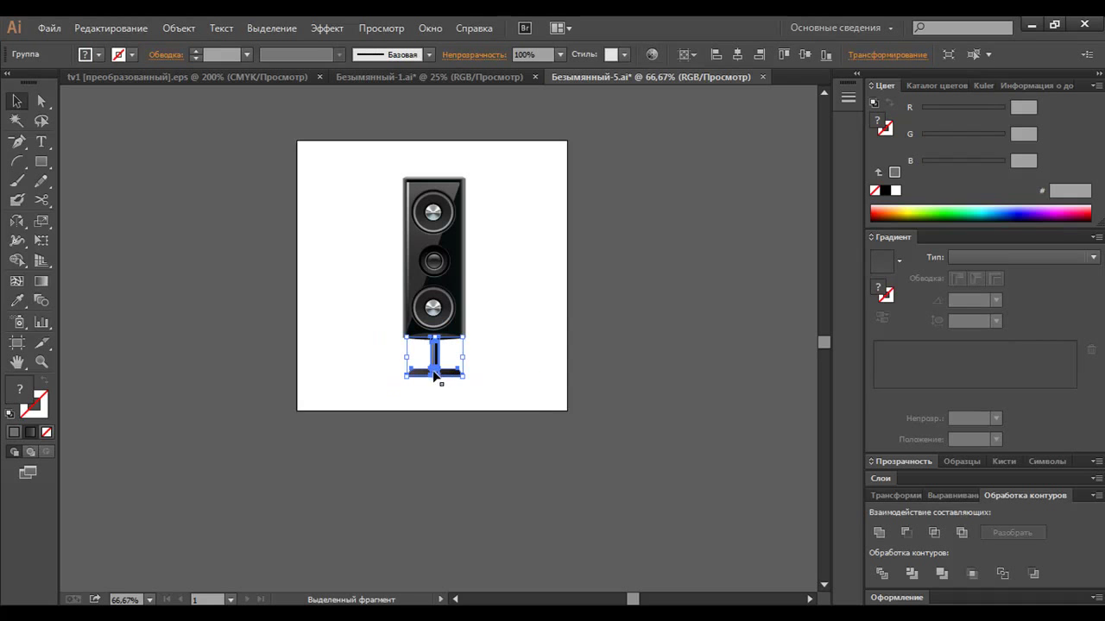
click(494, 384)
Zoom in to inspect the narrowed stand, then zoom back out to the whole speaker
key(z)
drag(378, 314, 505, 399)
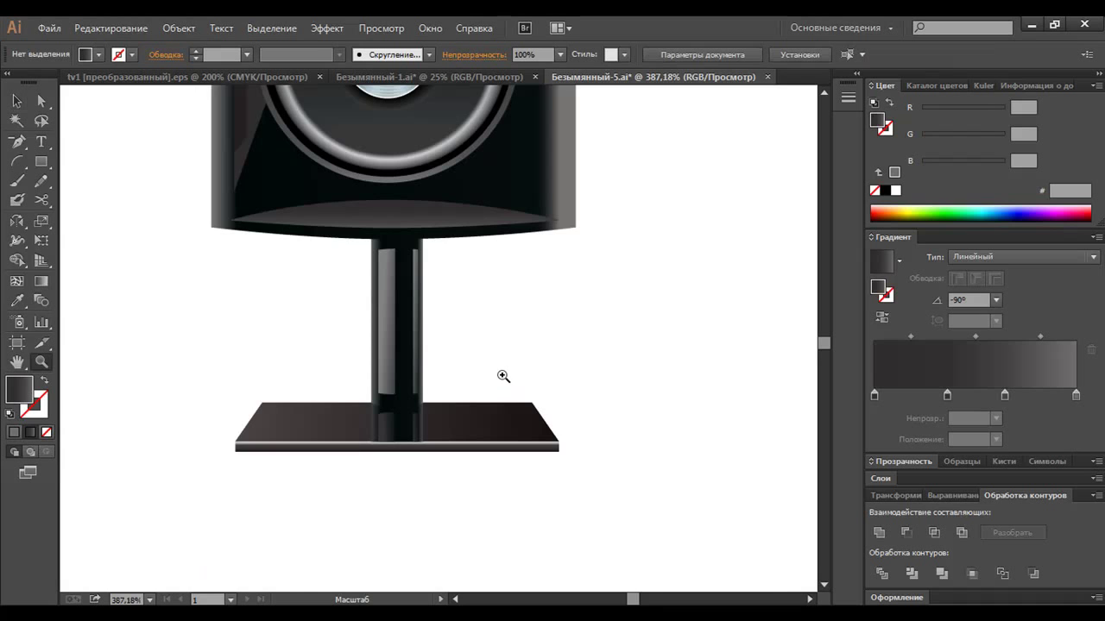
key(ctrl+minus)
key(ctrl+minus)
key(ctrl+minus)
key(ctrl+minus)
key(ctrl+minus)
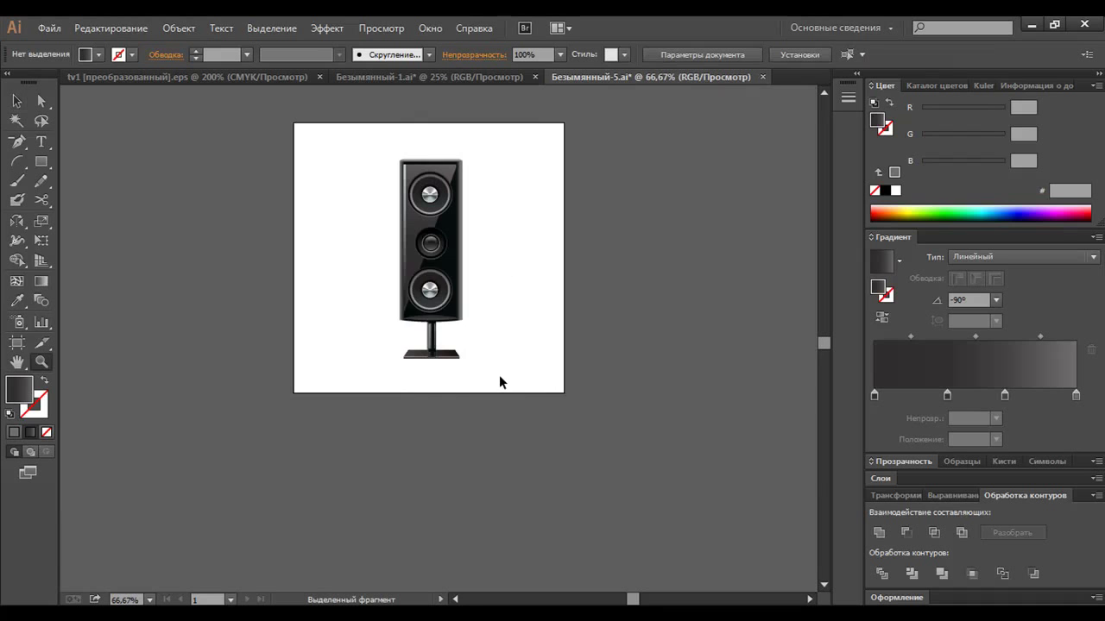
click(17, 101)
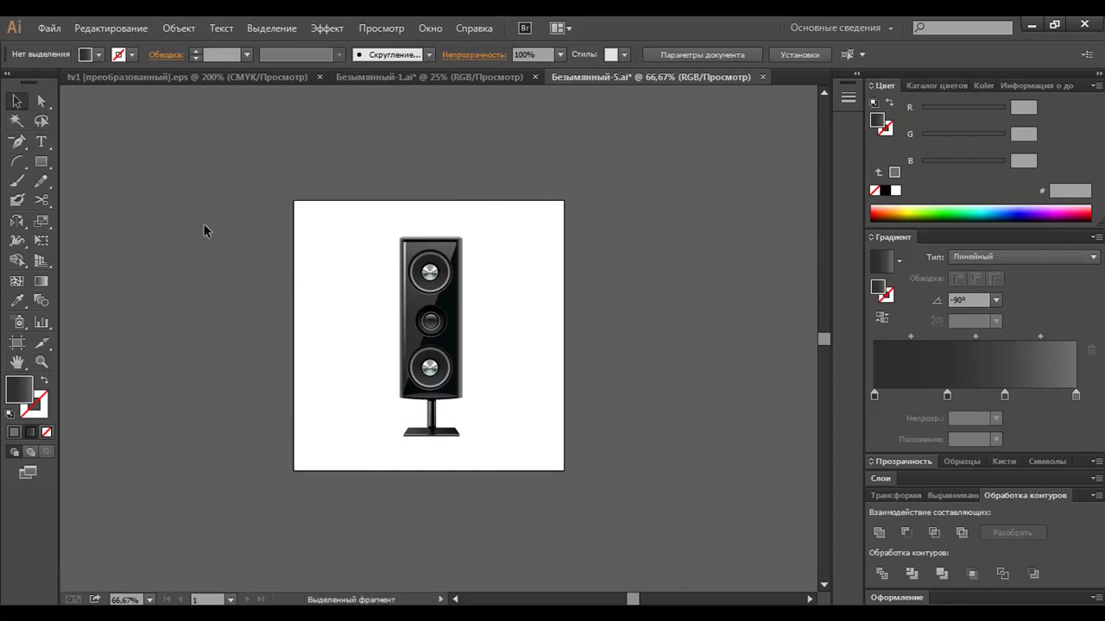